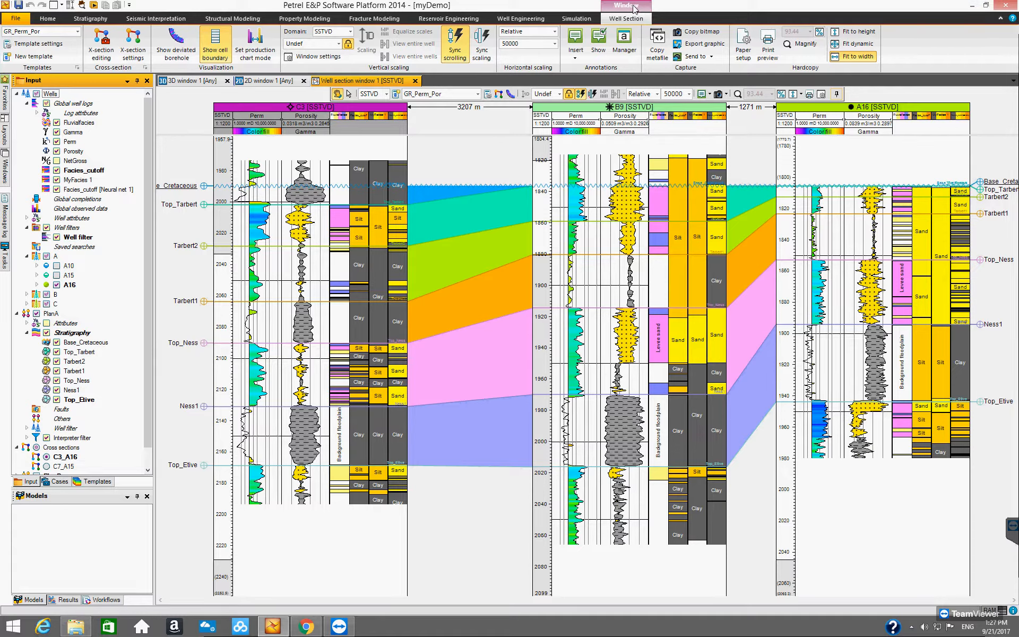
Examine the supervised training settings, input wells and logs of the Neural net 1 estimation model, leaving it unapplied.
left_click(83, 19)
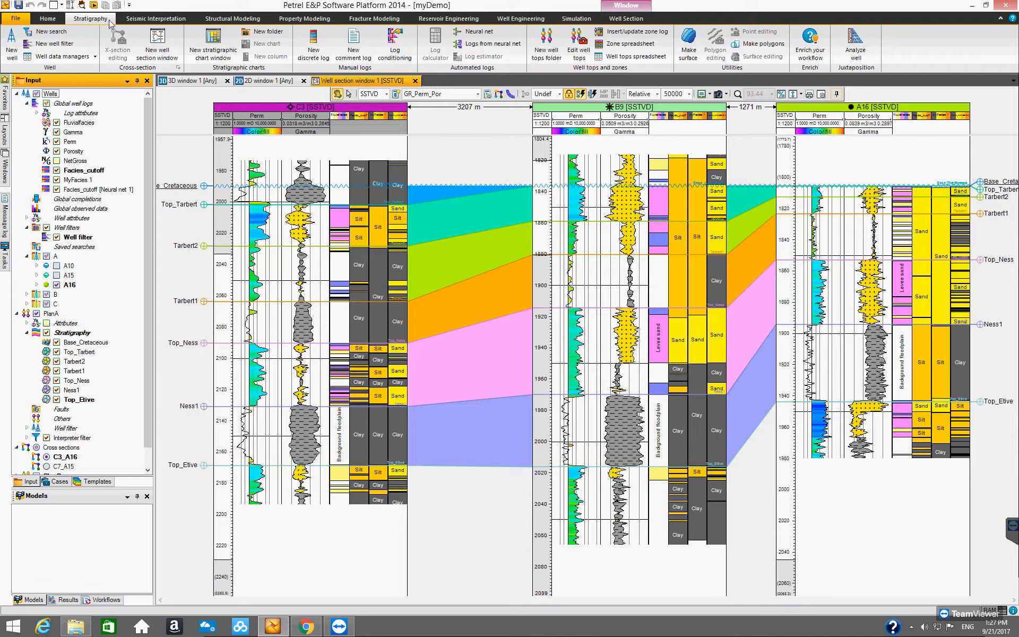
left_click(476, 32)
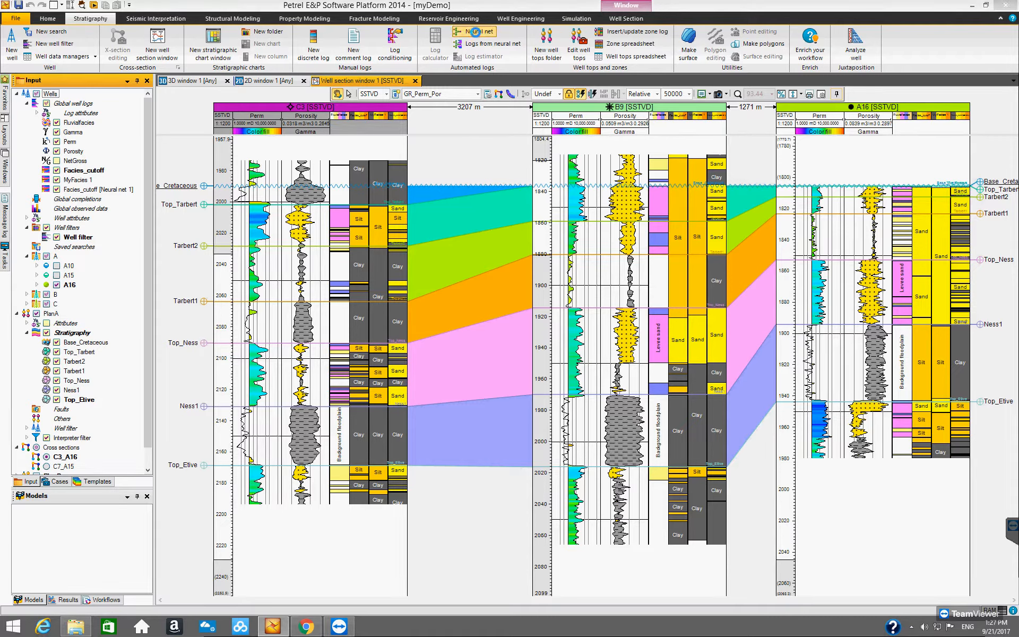
left_click_drag(610, 251, 464, 165)
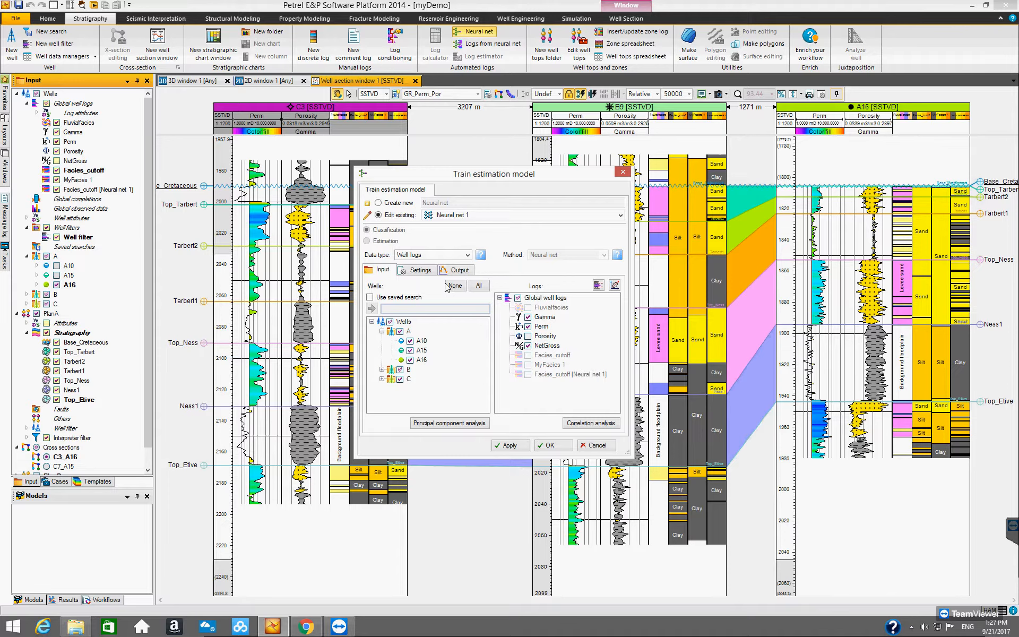
left_click_drag(450, 177, 527, 179)
left_click(494, 273)
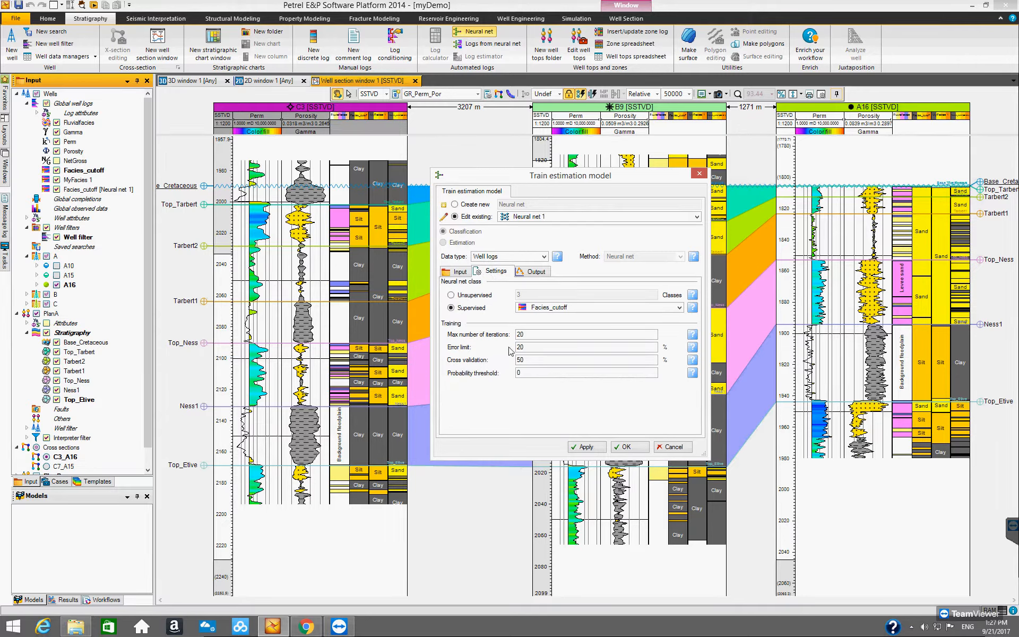
left_click(458, 272)
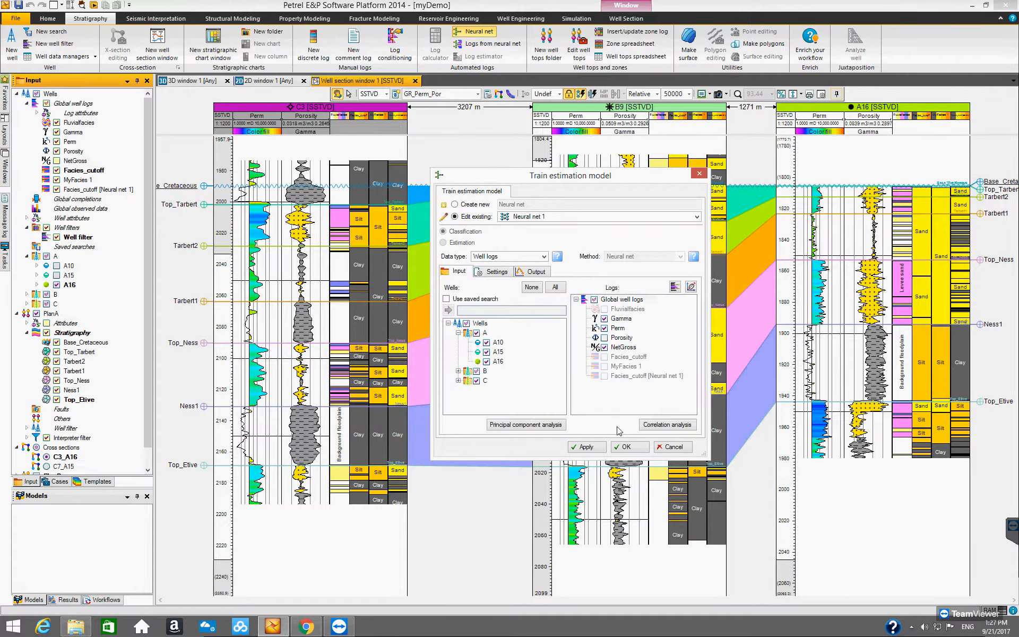
left_click(671, 447)
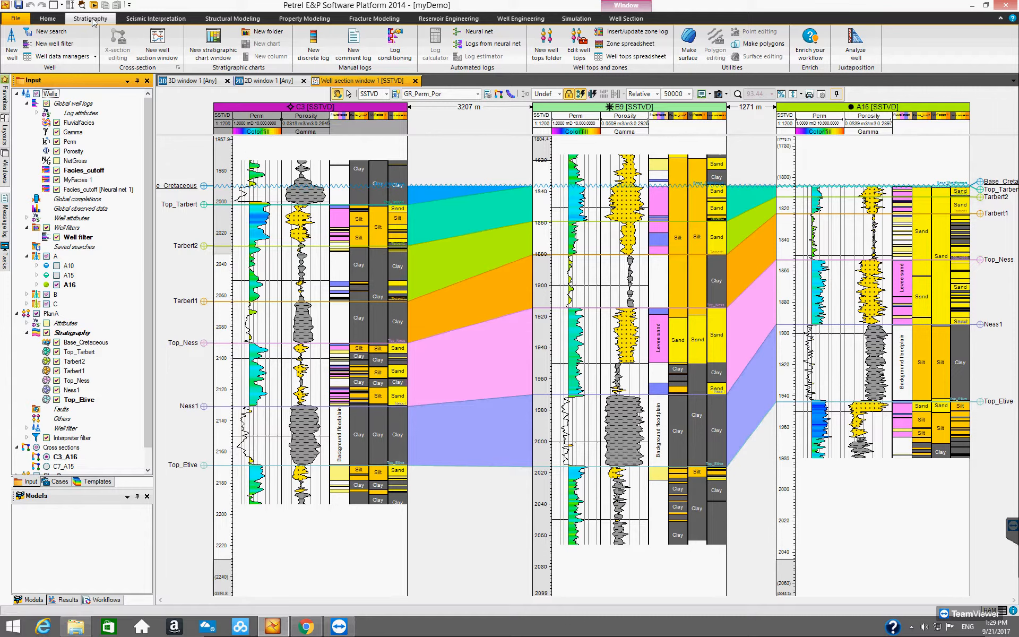
Paint the thin interval just below Top_Ness as Silt in well C3's Facies_cutoff [Neural net 1] log using the discrete log painting tool.
left_click(626, 6)
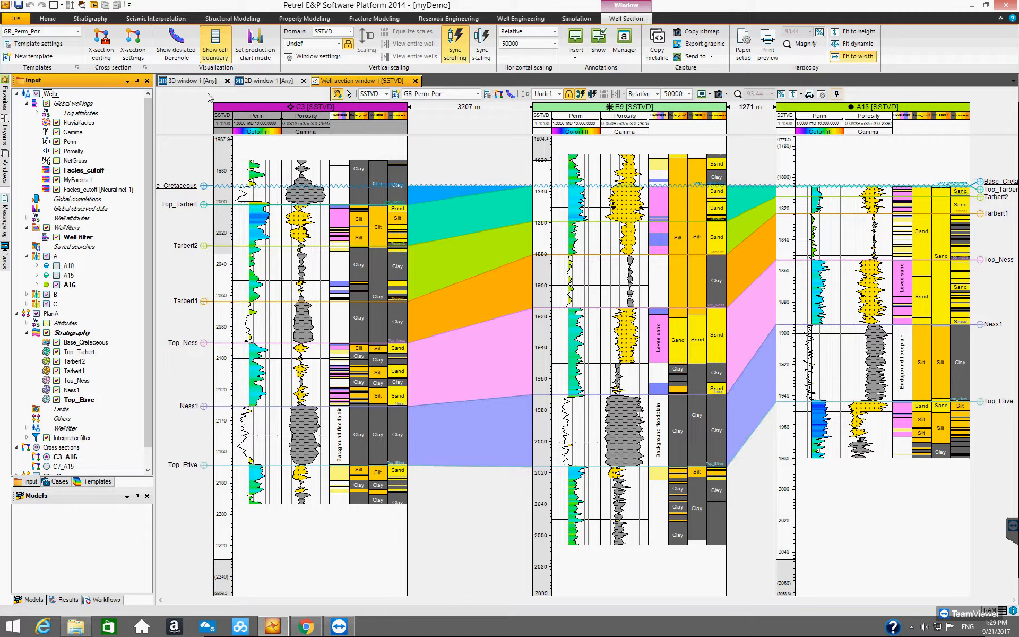
left_click(100, 53)
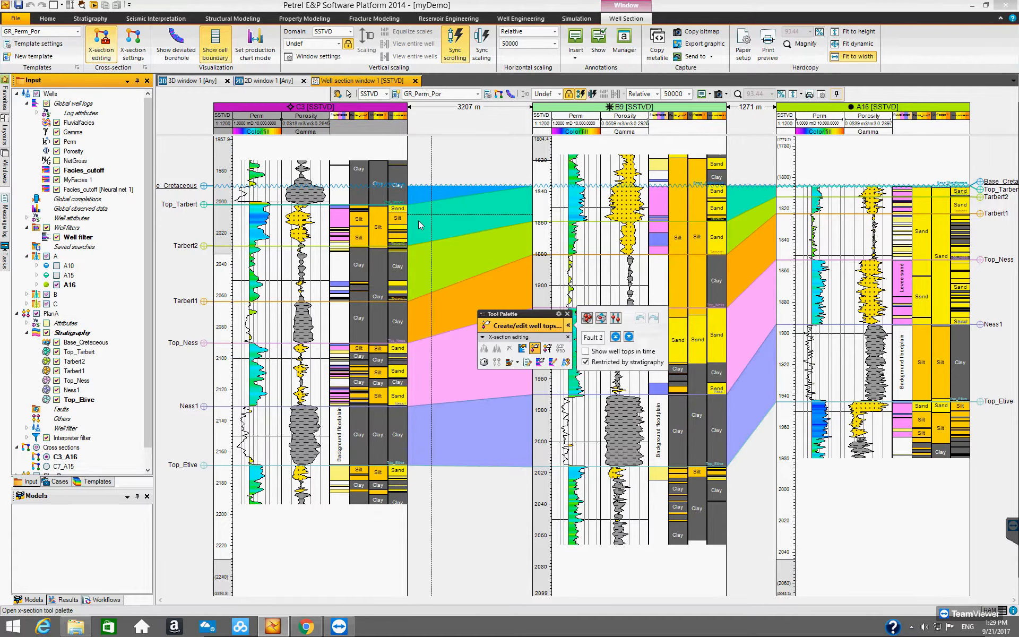
left_click(509, 363)
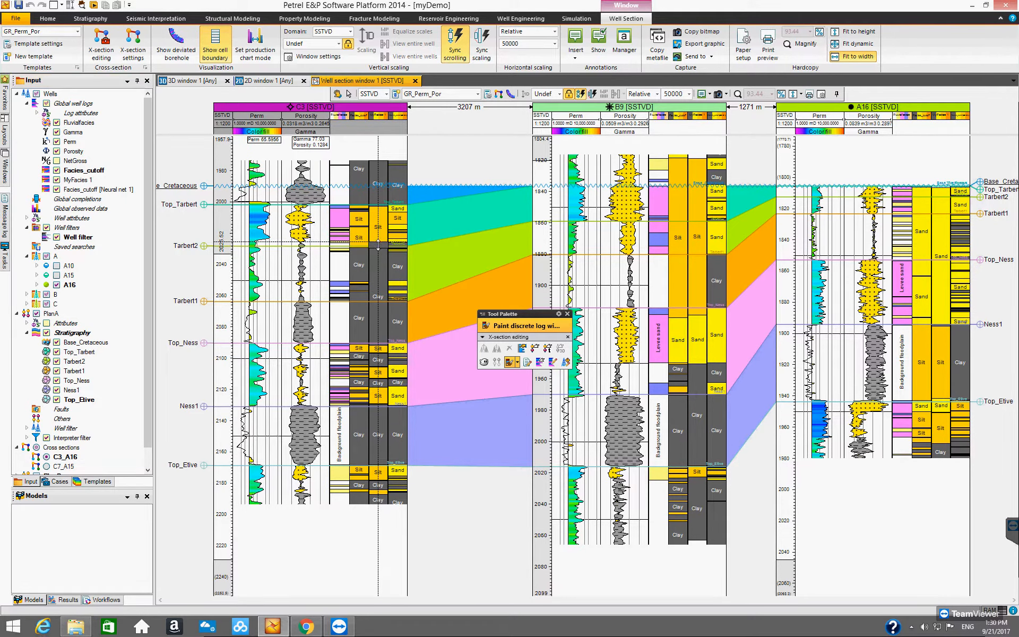
right_click(397, 348)
left_click(407, 372)
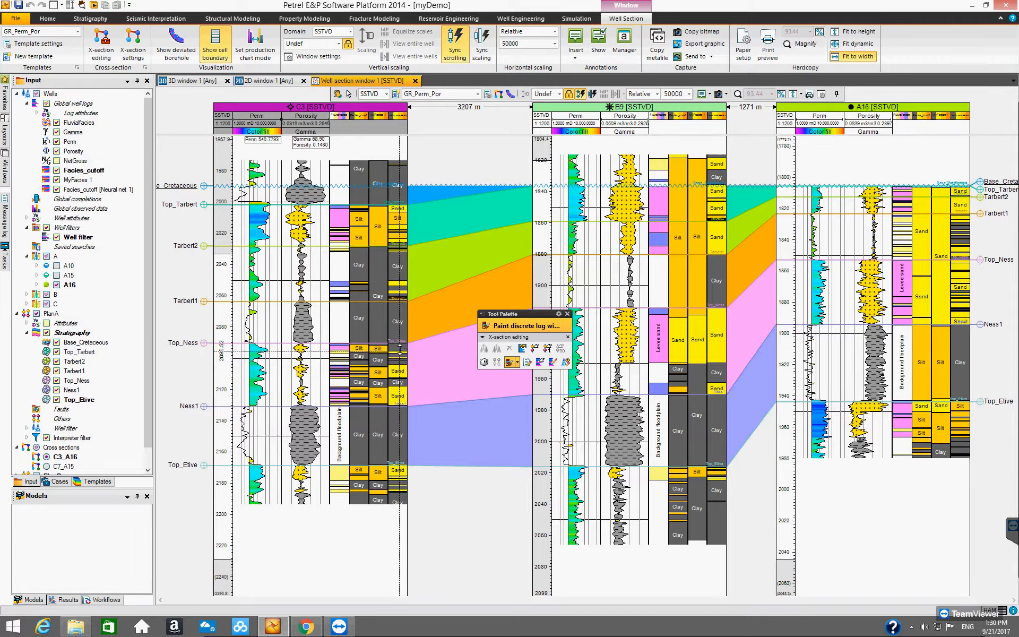
right_click(400, 348)
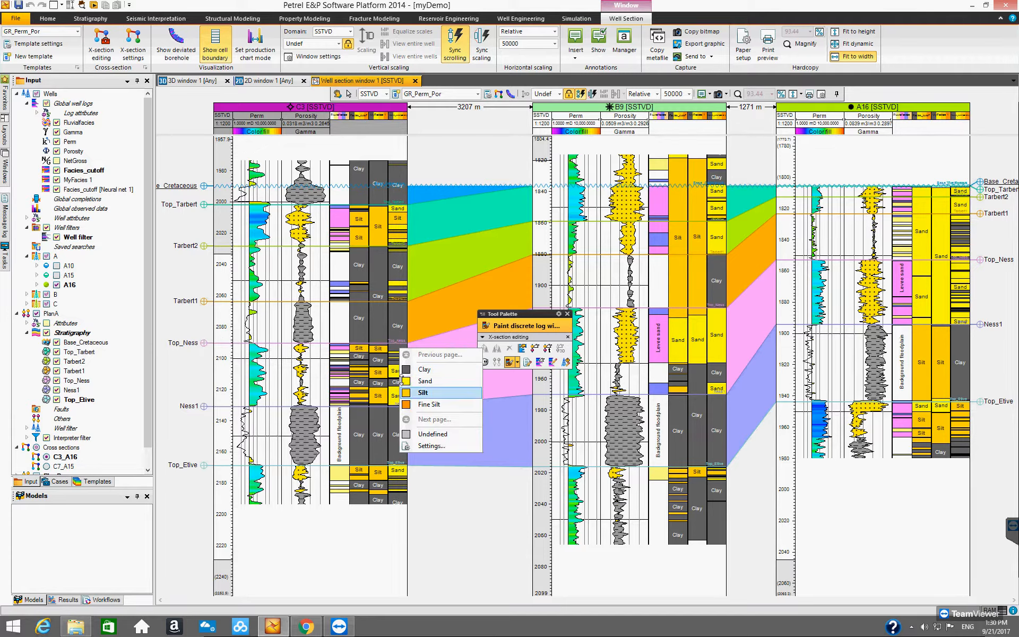
left_click(409, 392)
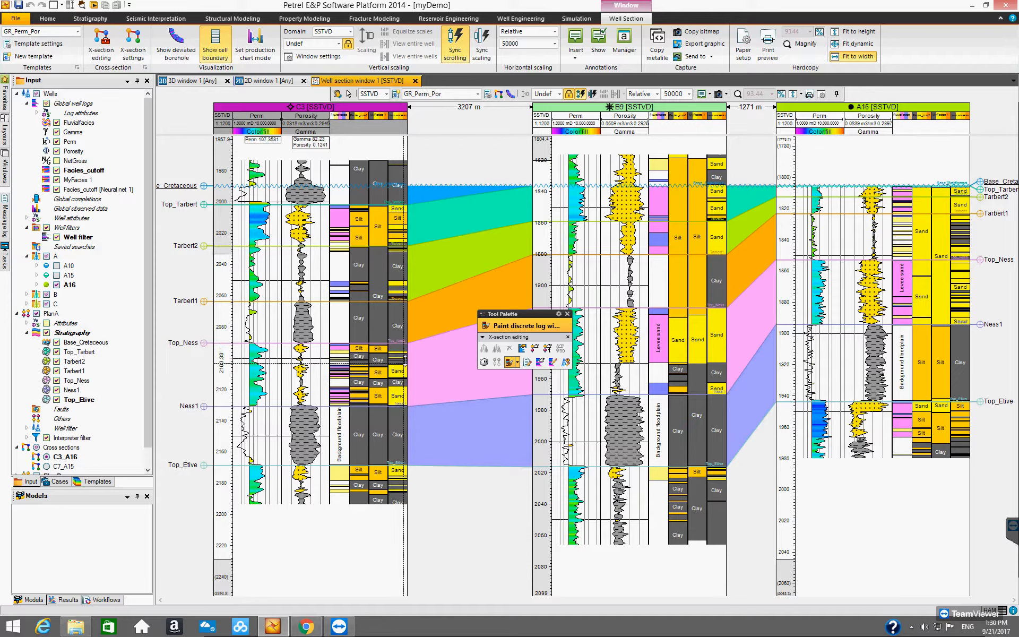
left_click_drag(402, 354, 402, 344)
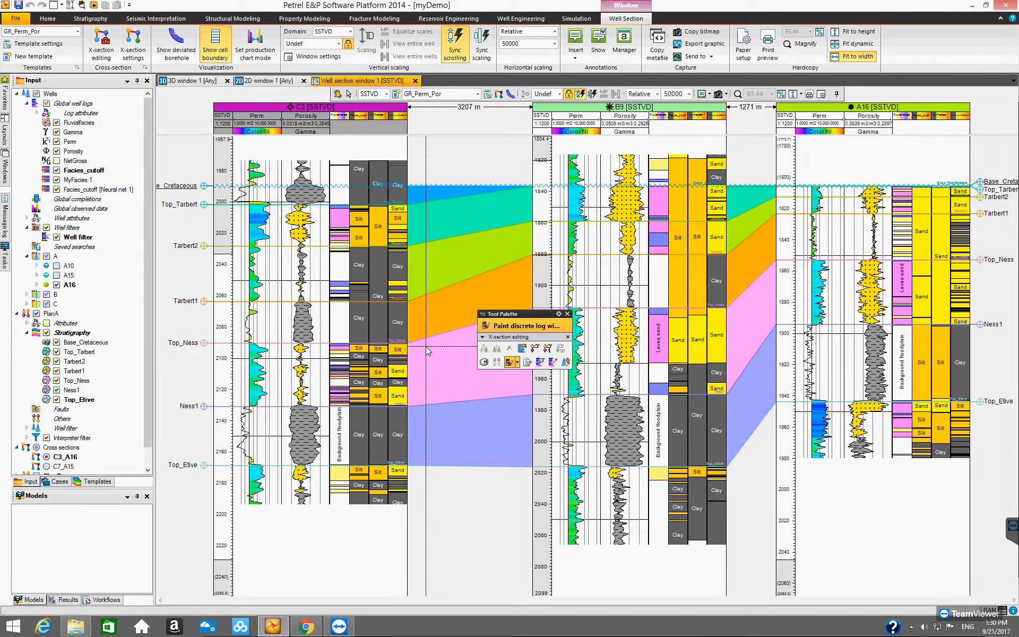
left_click(567, 314)
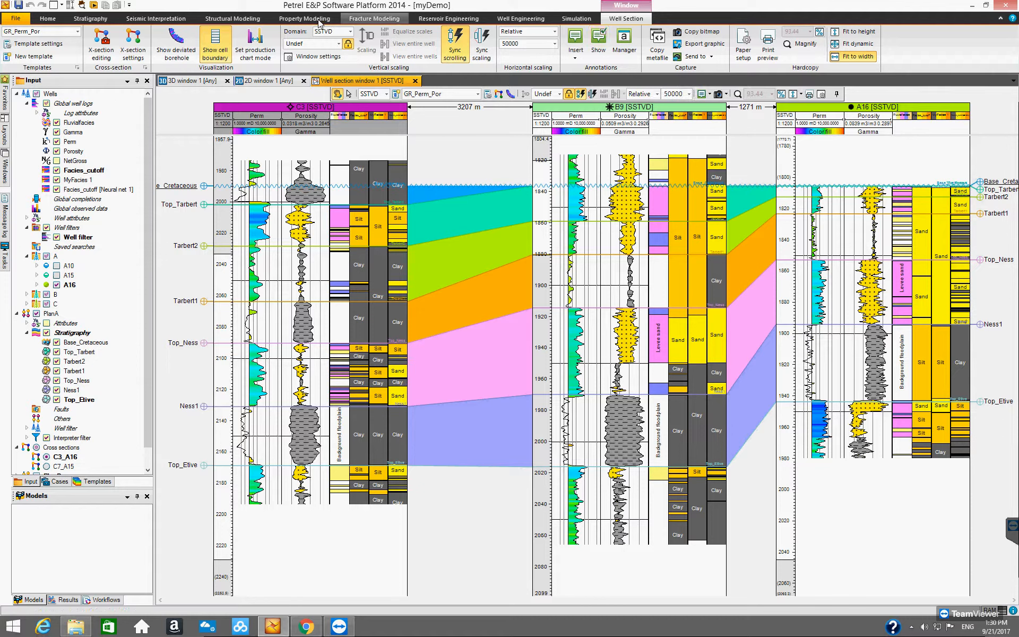
Try the Unsupervised and Supervised classes with Facies_cutoff in Neural net 1's training settings, and dismiss the model without applying.
left_click(92, 19)
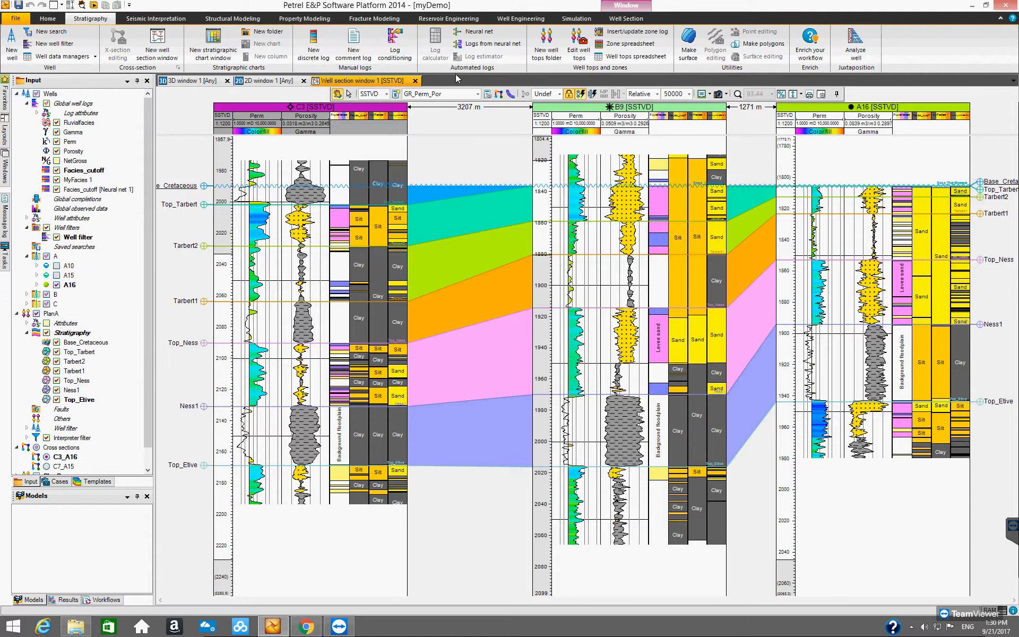
left_click(475, 33)
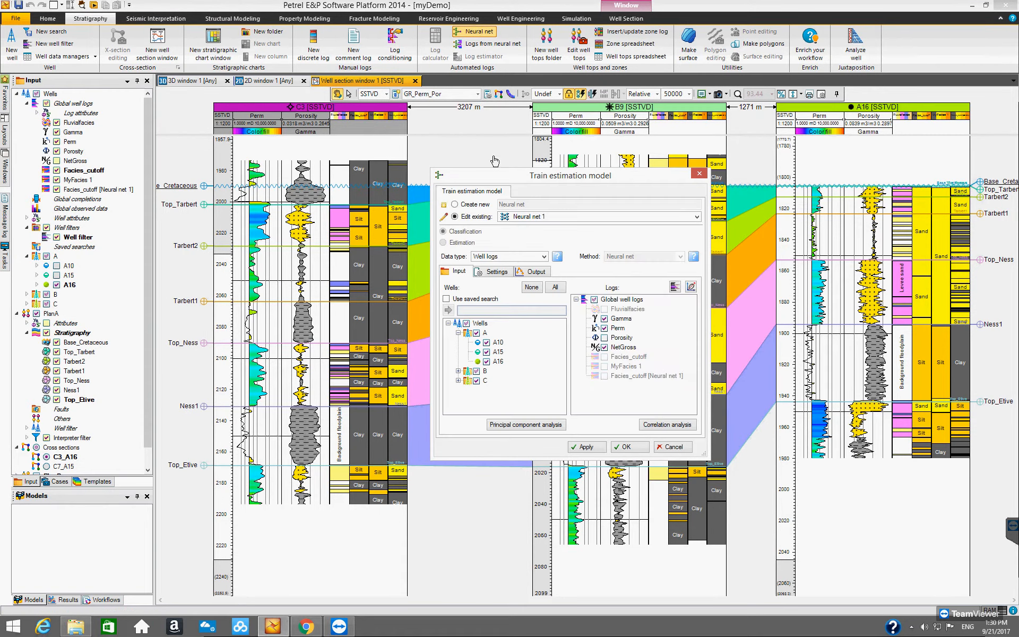
left_click_drag(470, 174, 397, 162)
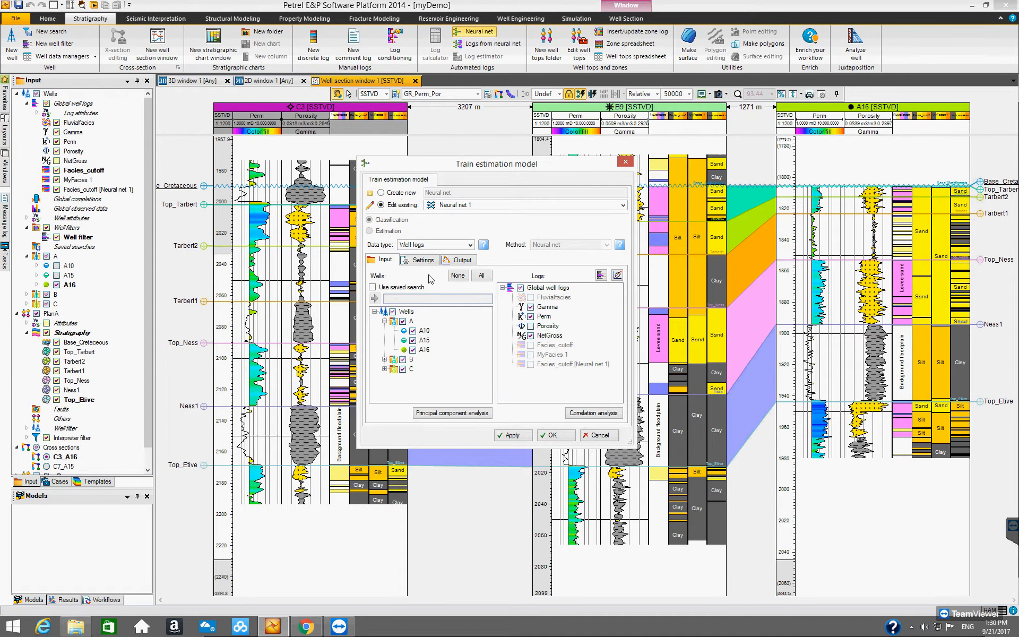
left_click(425, 261)
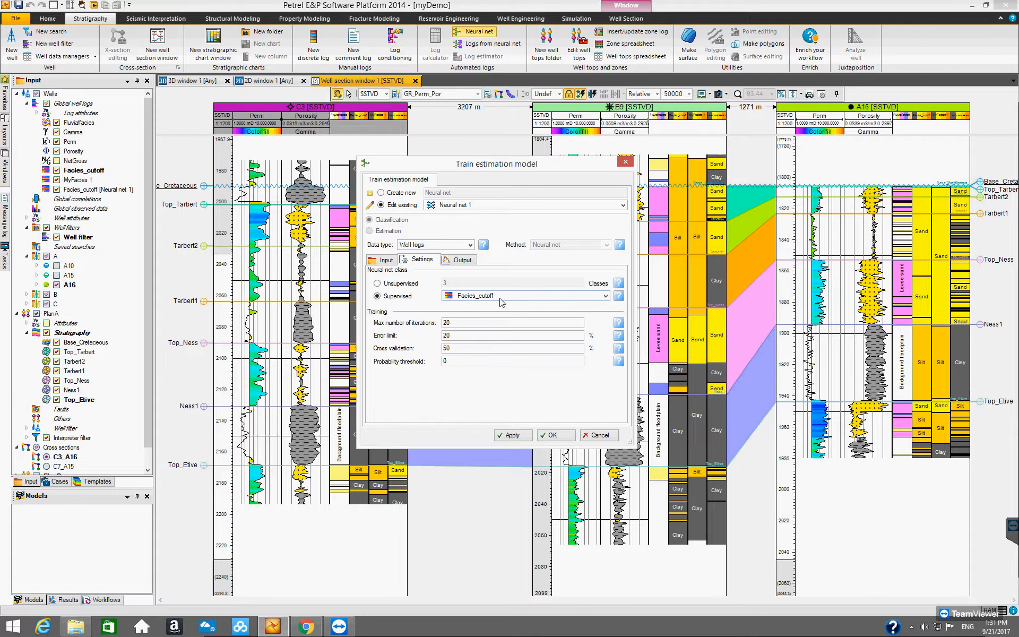
left_click(379, 284)
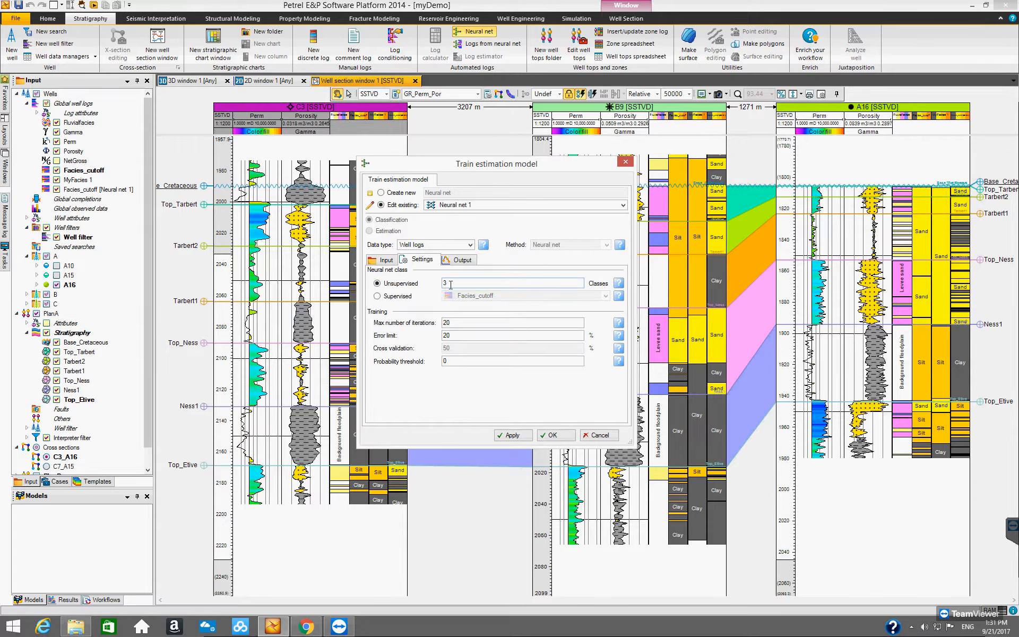
left_click(378, 296)
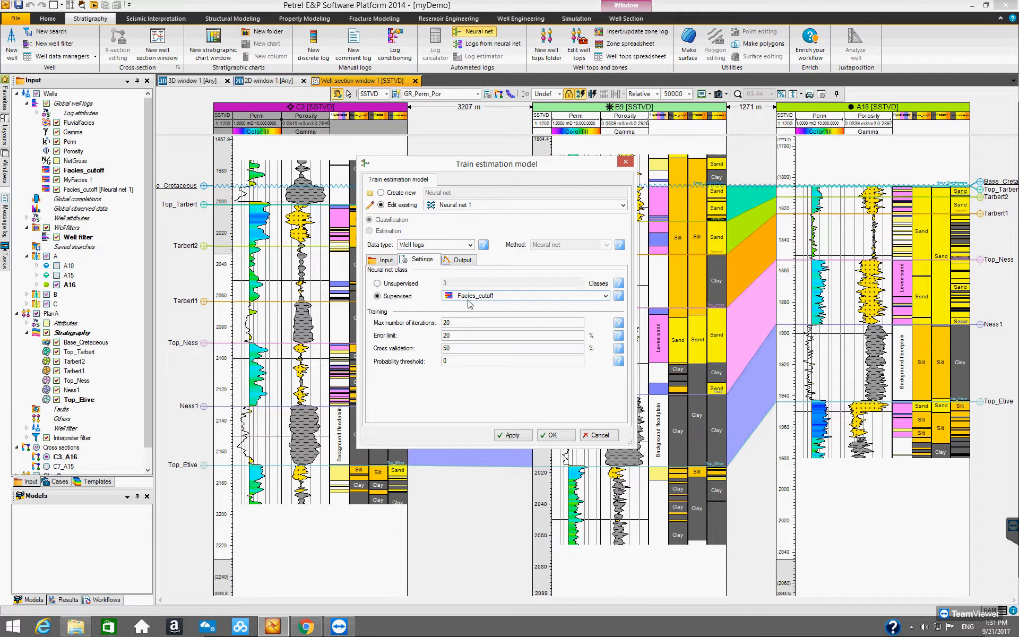
left_click(606, 297)
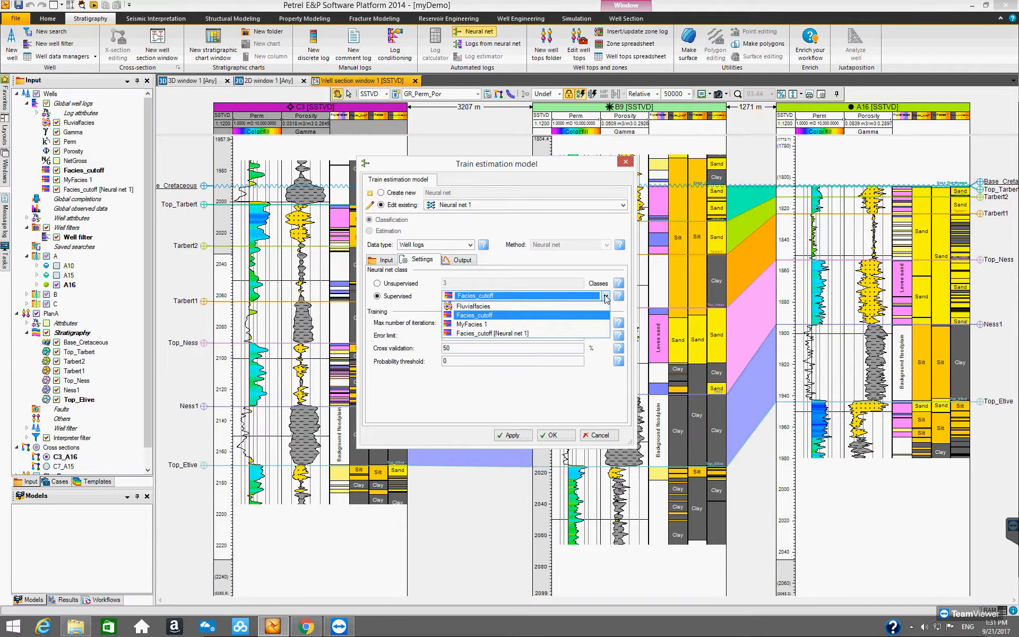
left_click(493, 317)
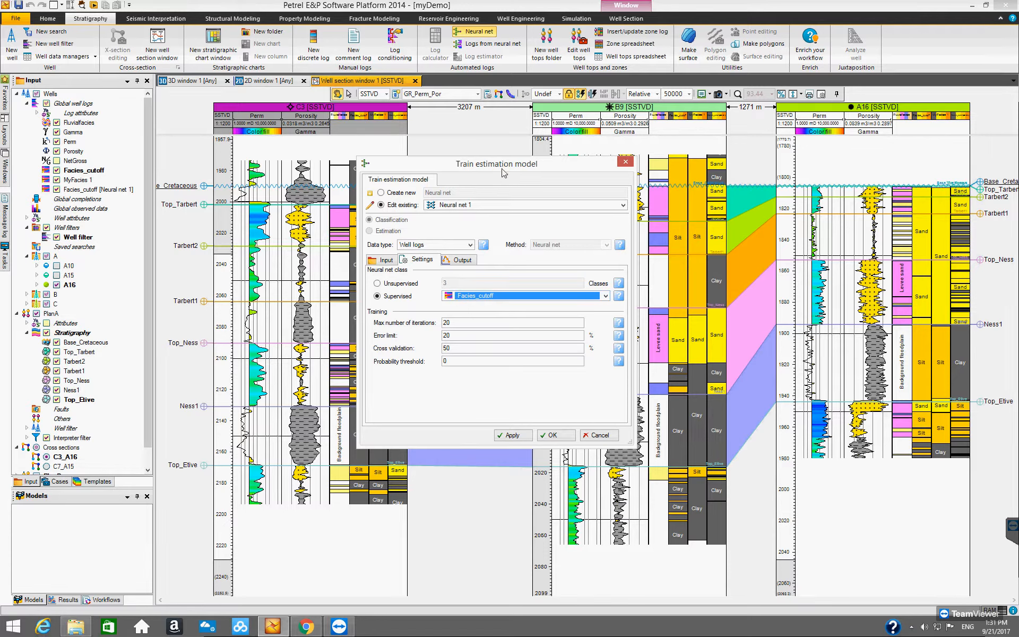
left_click_drag(503, 170, 530, 205)
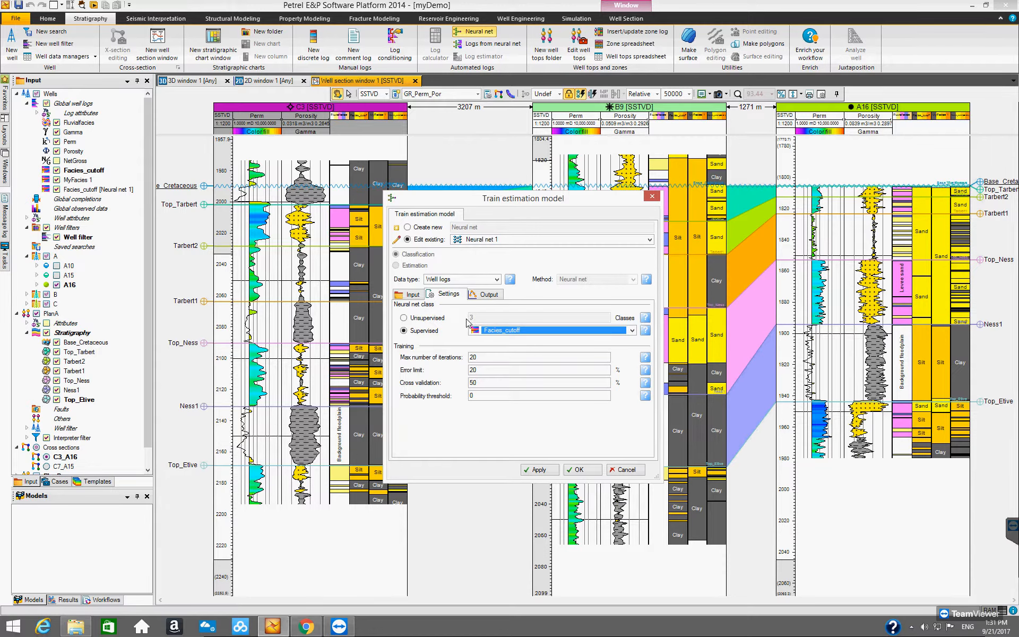
left_click_drag(519, 204, 557, 167)
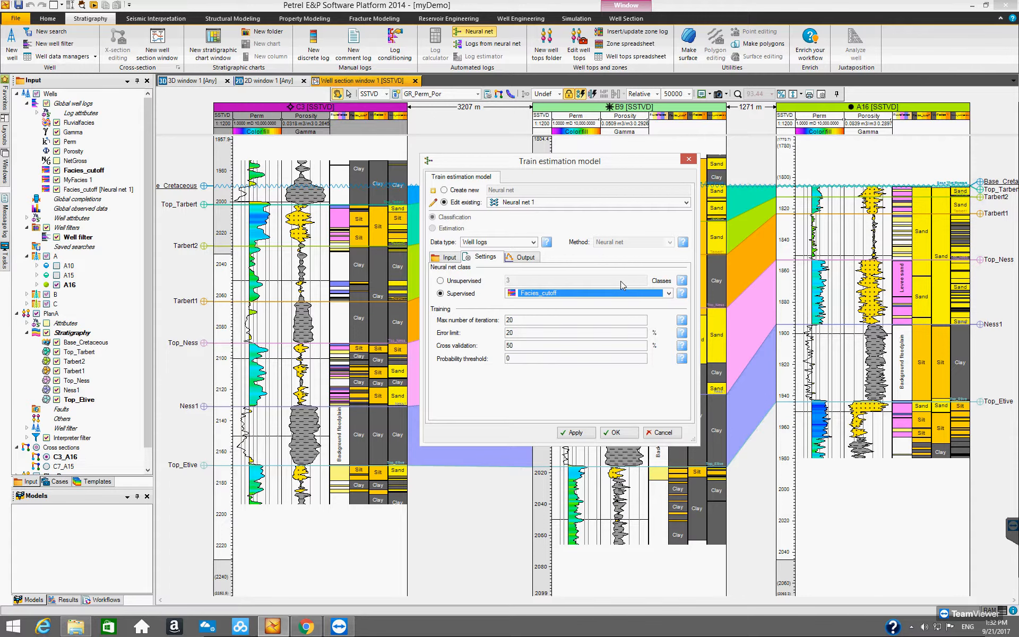
left_click(672, 434)
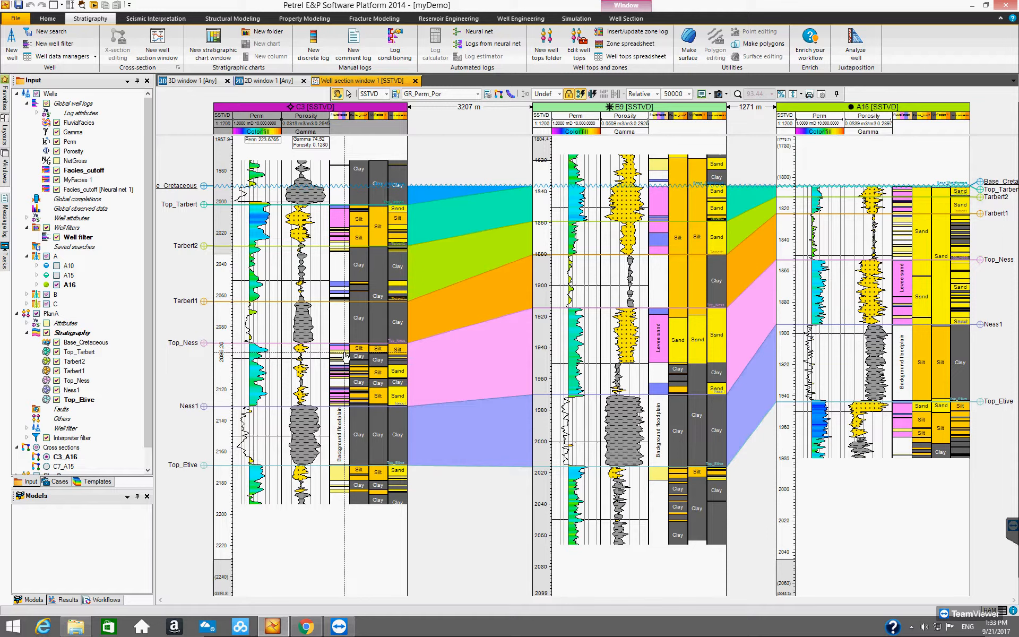
Hide the Facies_cutoff [Neural net 1], MyFacies 1 and Facies_cutoff logs from the well section display.
mouse_move(146, 326)
left_mouse_down()
mouse_move(147, 374)
mouse_move(148, 340)
left_mouse_up()
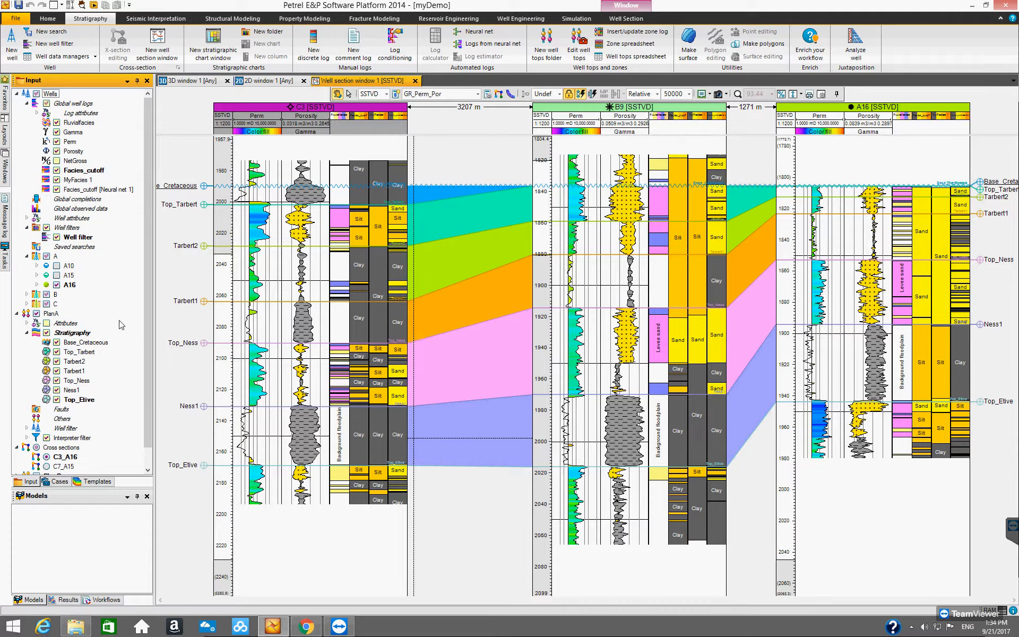
scroll(148, 322, "down", 2)
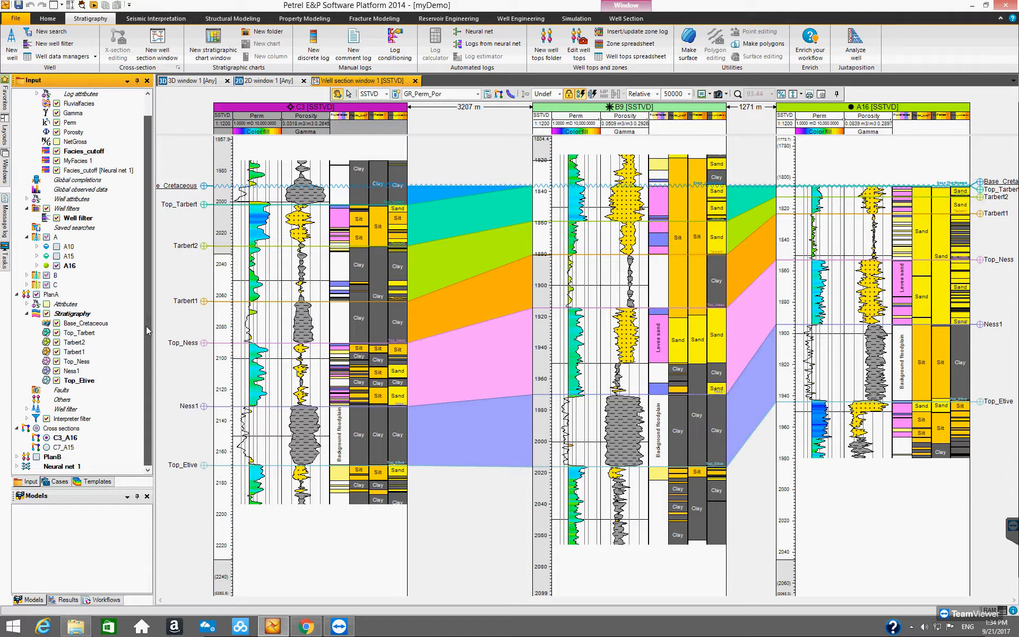
scroll(148, 303, "up", 1)
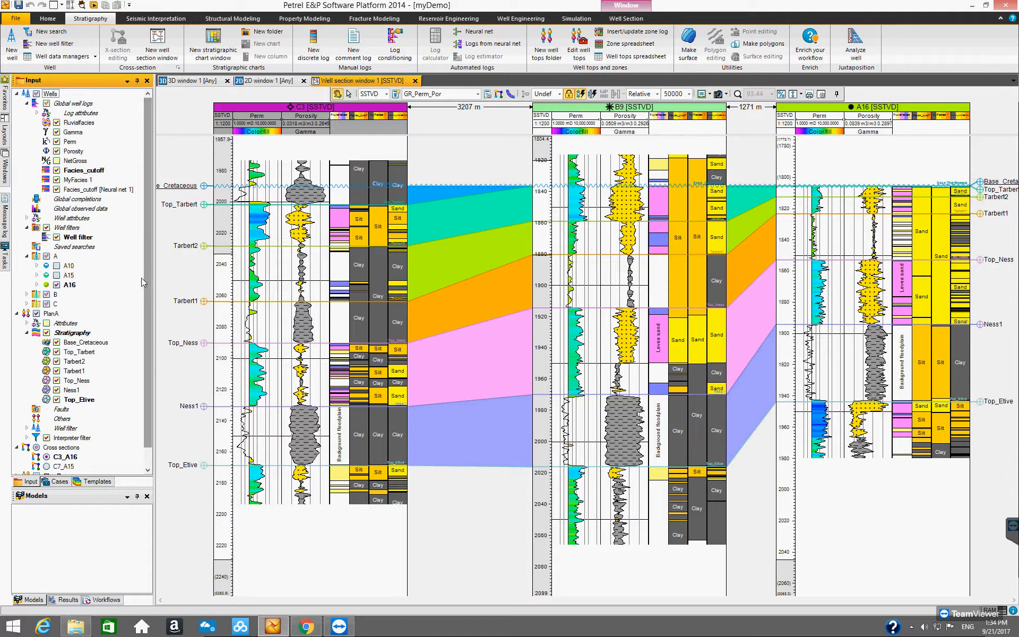
left_click(57, 189)
left_click(56, 179)
left_click(56, 170)
Remove the Facies_cutoff [Neural net 1], MyFacies 1 and Facies_cutoff tracks from the GR_Perm_Por well section template.
left_click(486, 93)
left_click_drag(550, 177, 506, 163)
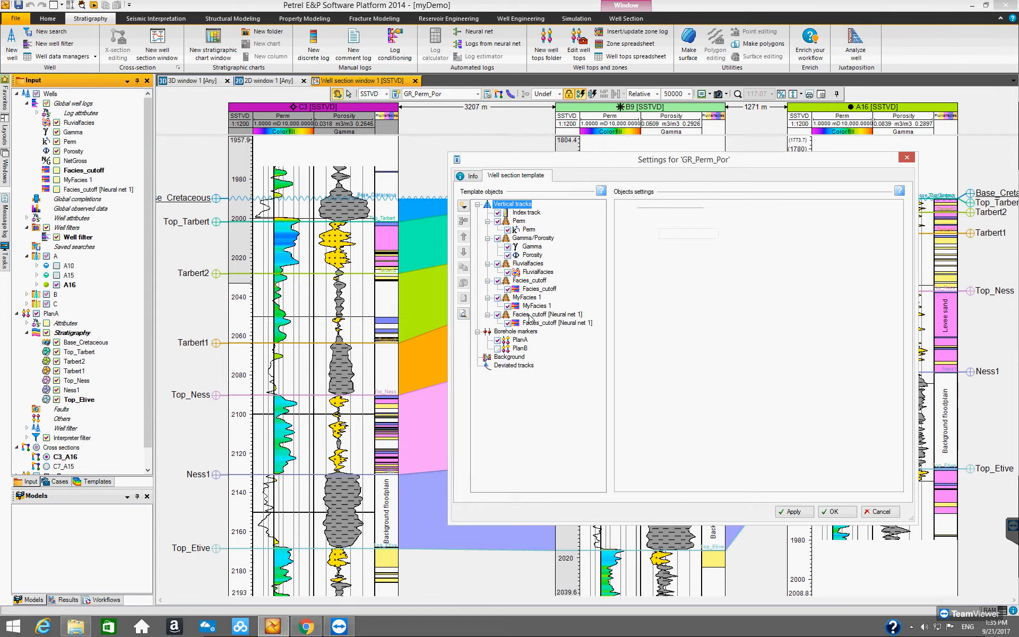
left_click(528, 315)
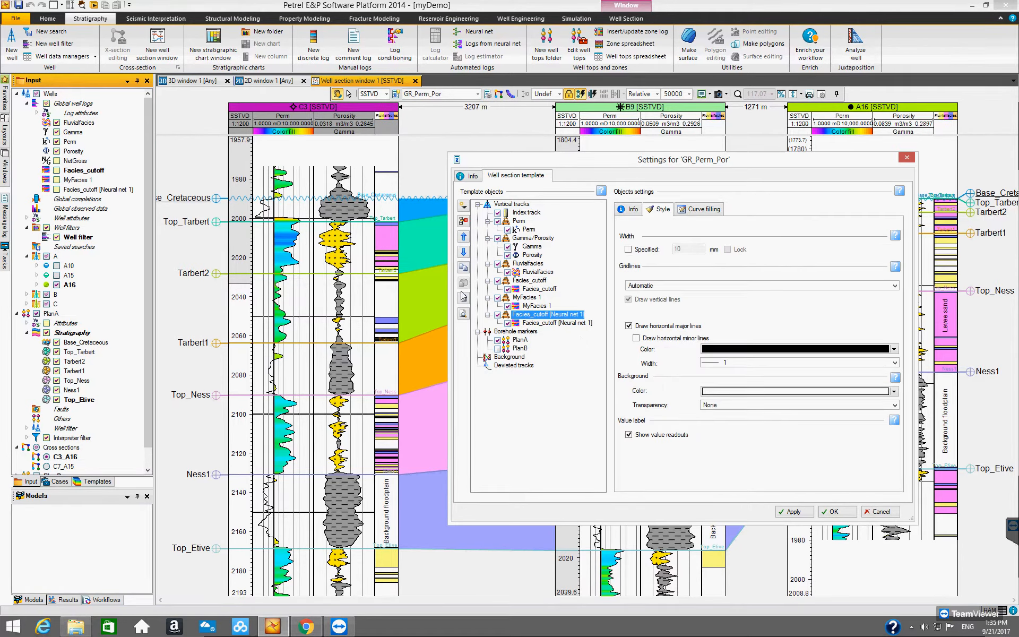
left_click(462, 222)
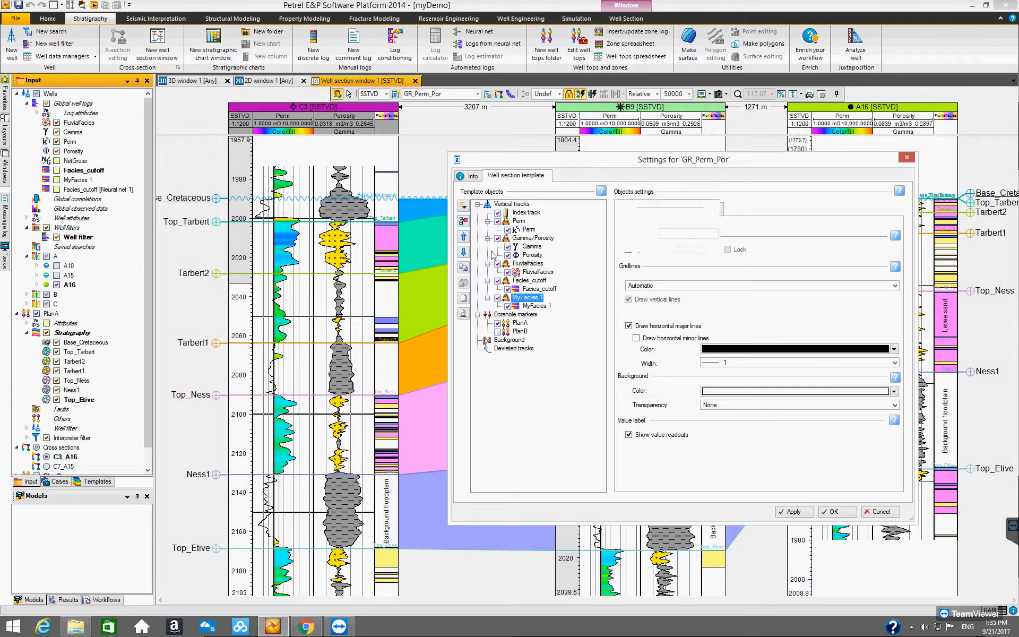
key("Delete")
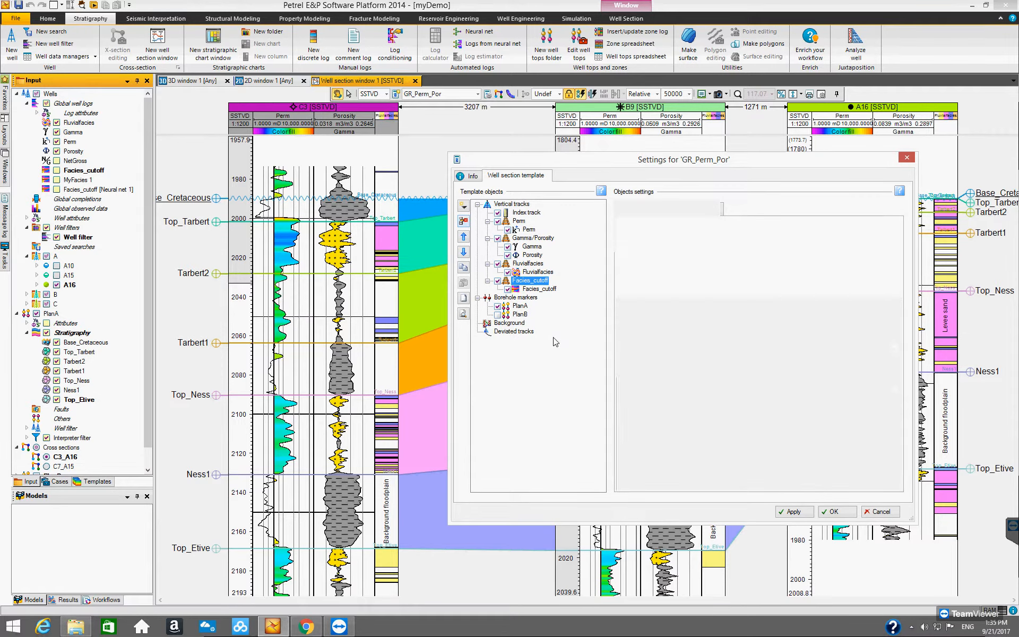
key("Delete")
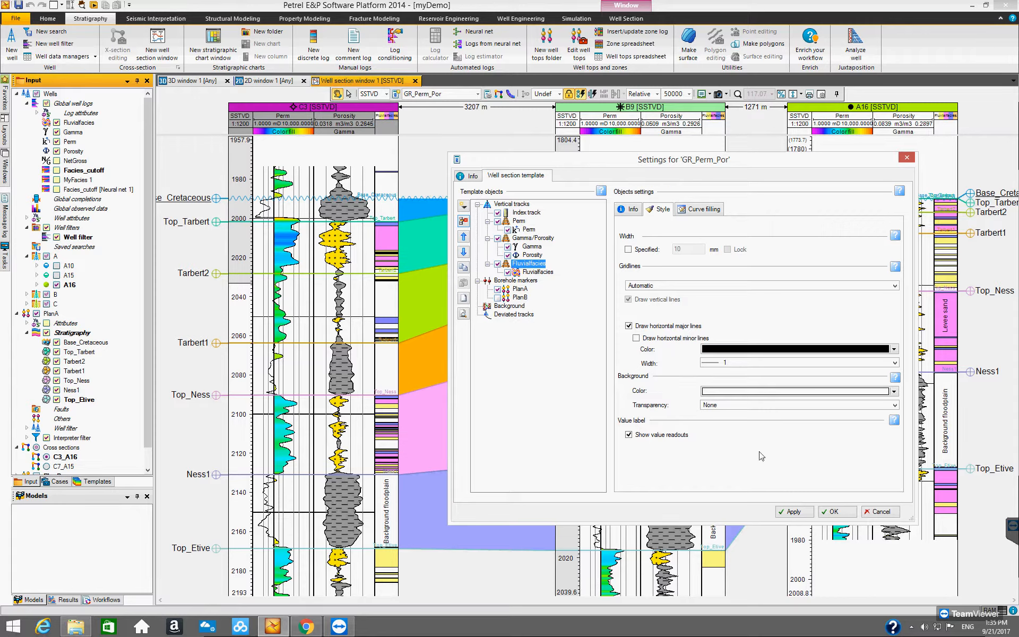
left_click(833, 512)
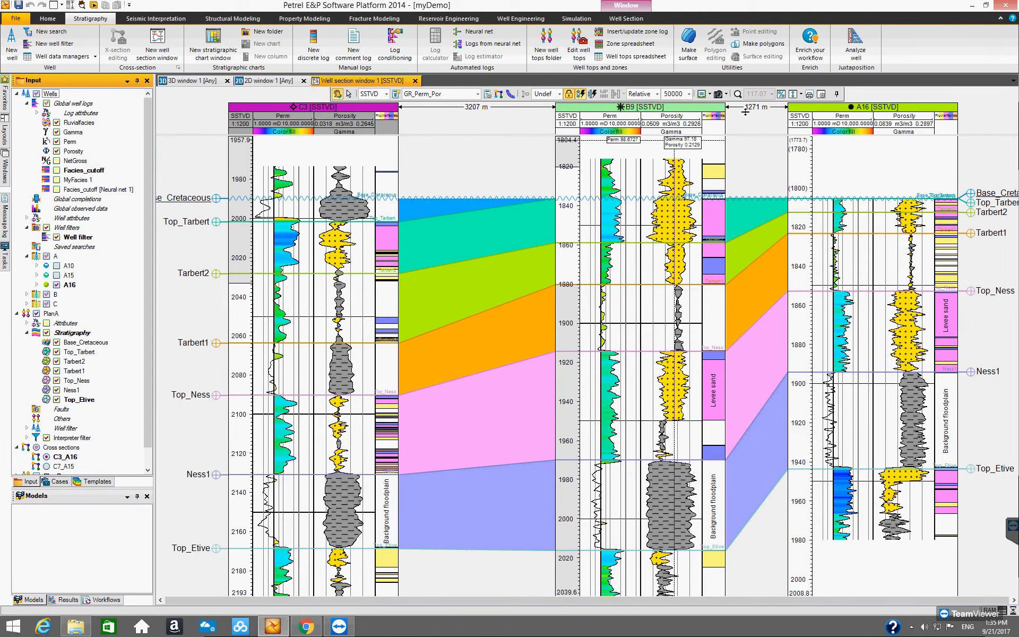
Fit the well section to width and hide the PlanA well tops from the display.
left_click(801, 94)
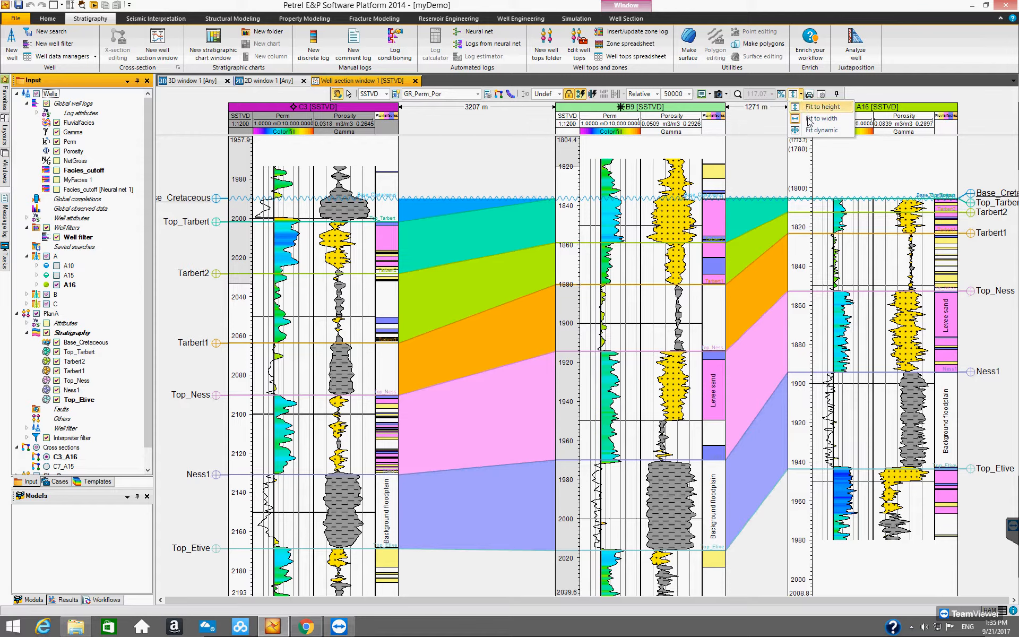
left_click(812, 119)
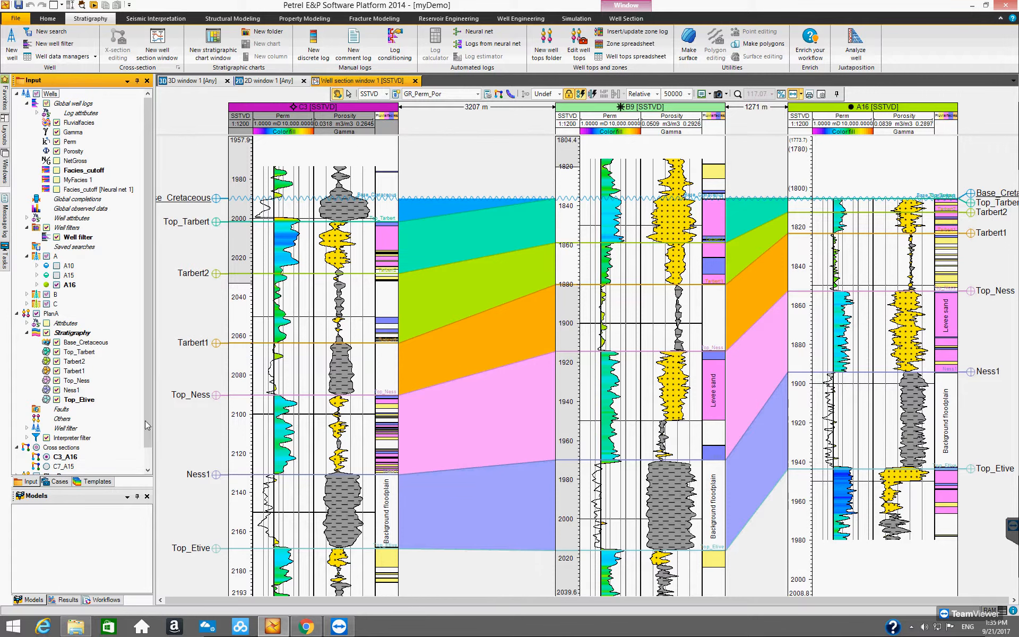
left_click_drag(148, 450, 149, 460)
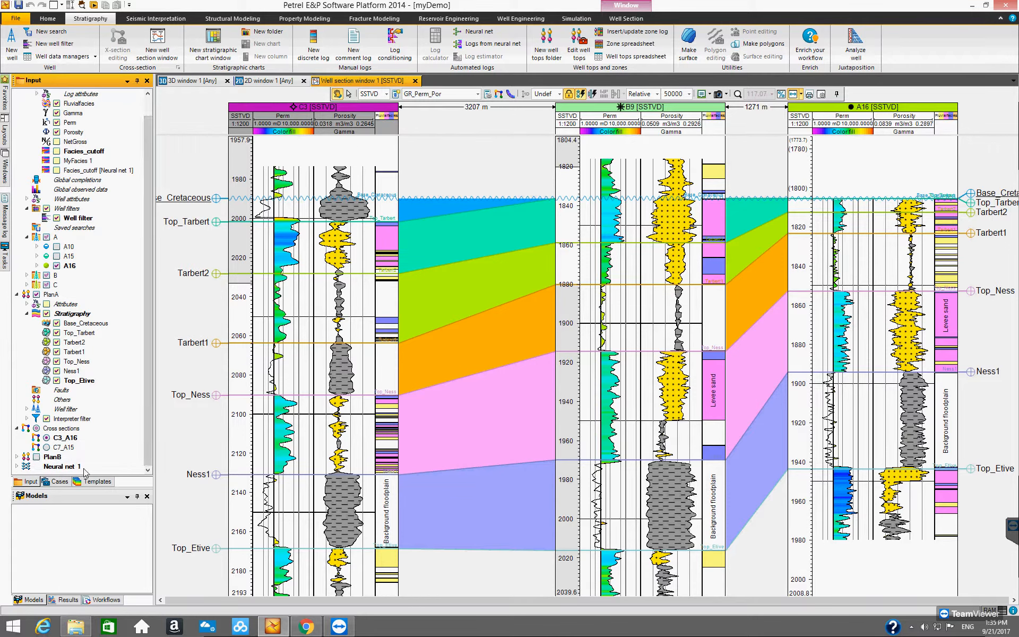
left_click_drag(146, 222, 148, 177)
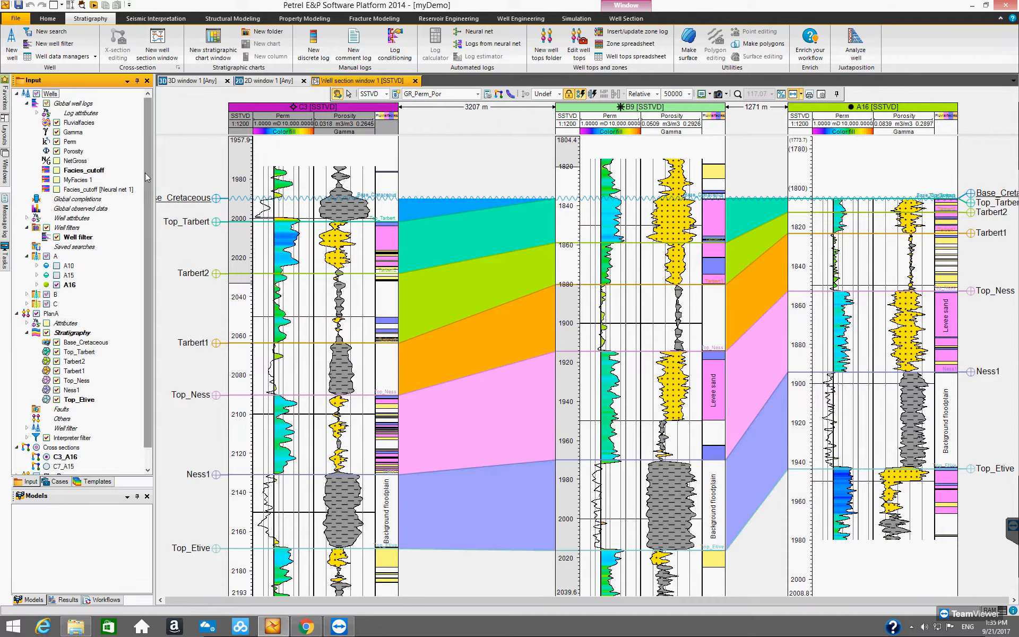
scroll(137, 245, "down", 1)
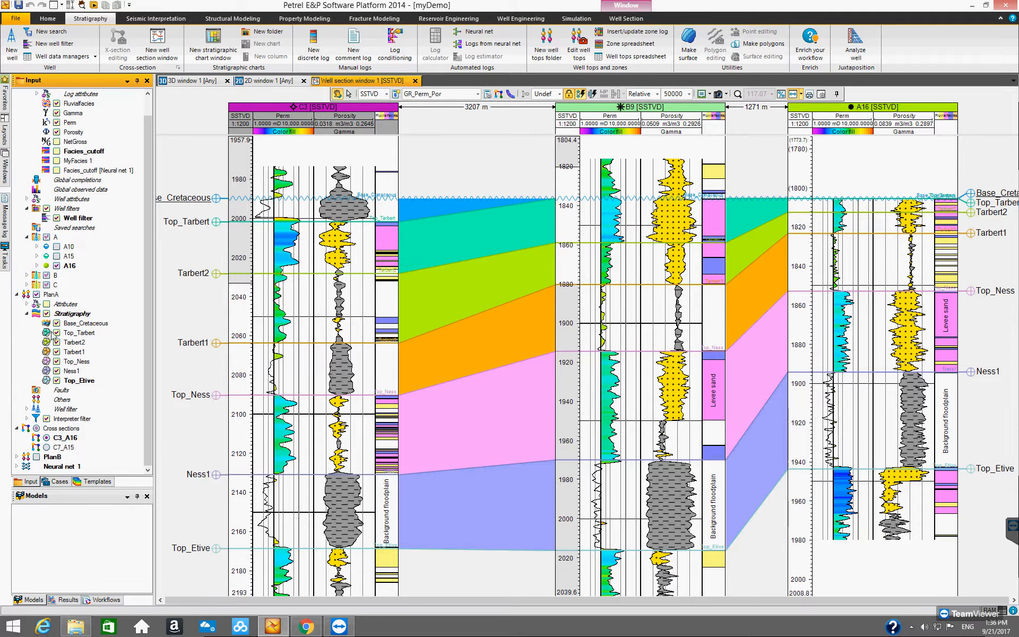
left_click(35, 295)
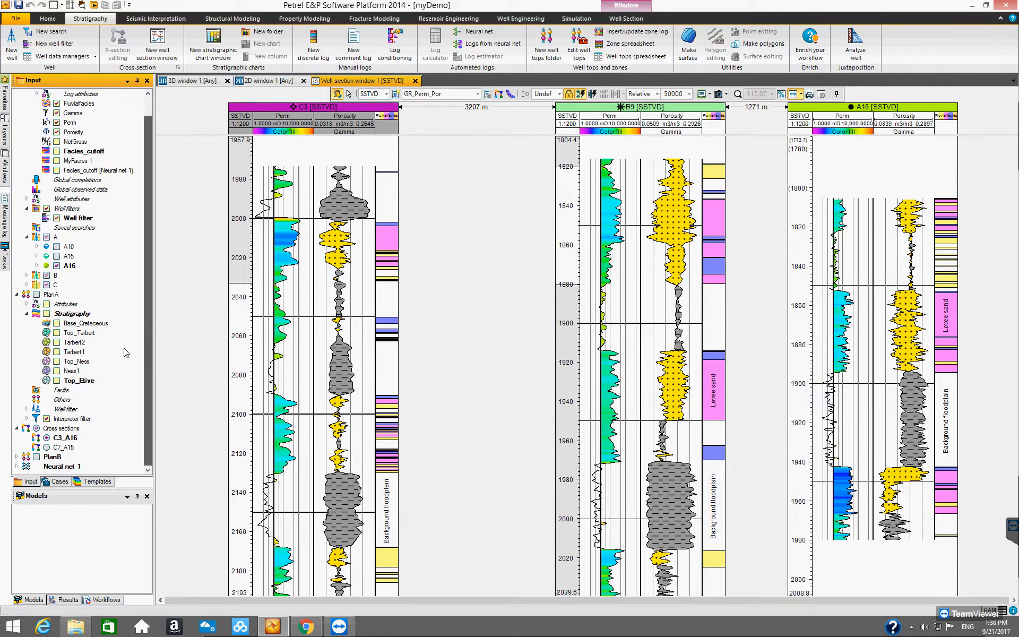
Make Base_Cretaceous the active horizon and convert Top_Tarbert to isochore points for all wells, not only the filtered ones.
left_click(81, 325)
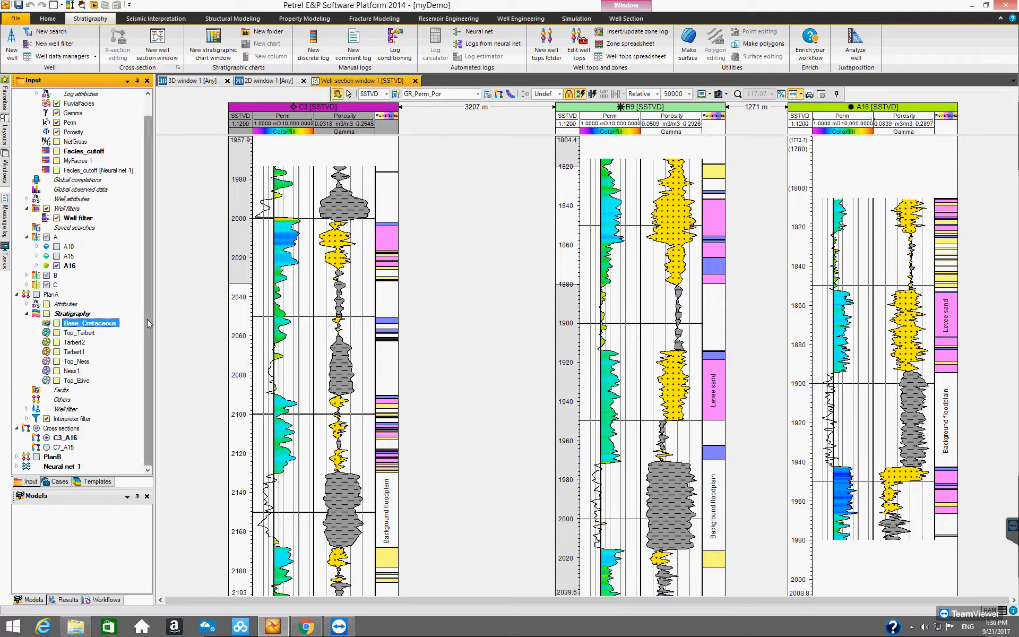
left_click(80, 332)
left_click(80, 324)
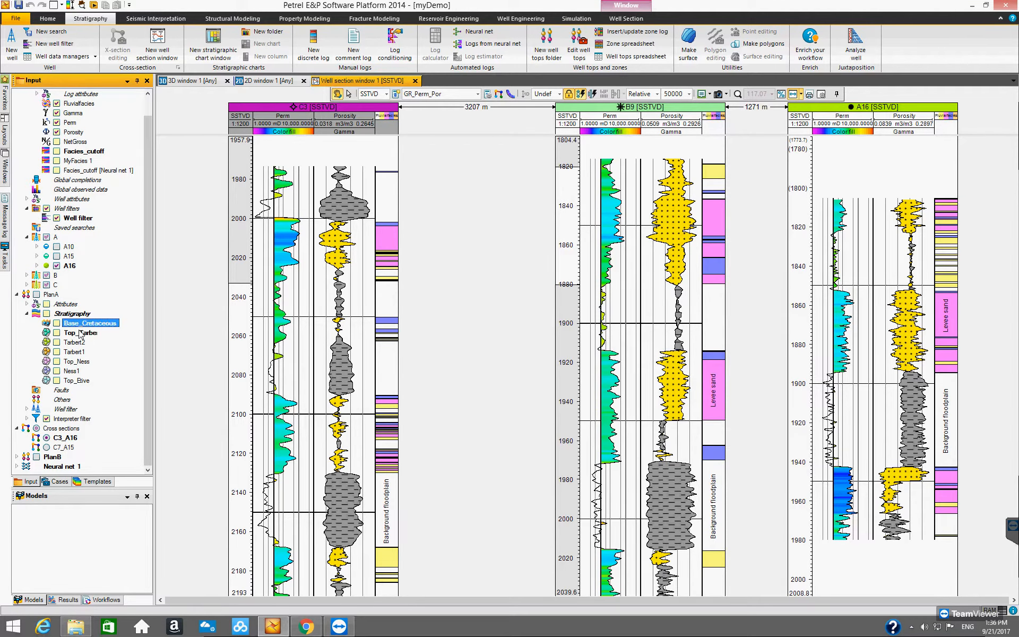
right_click(87, 334)
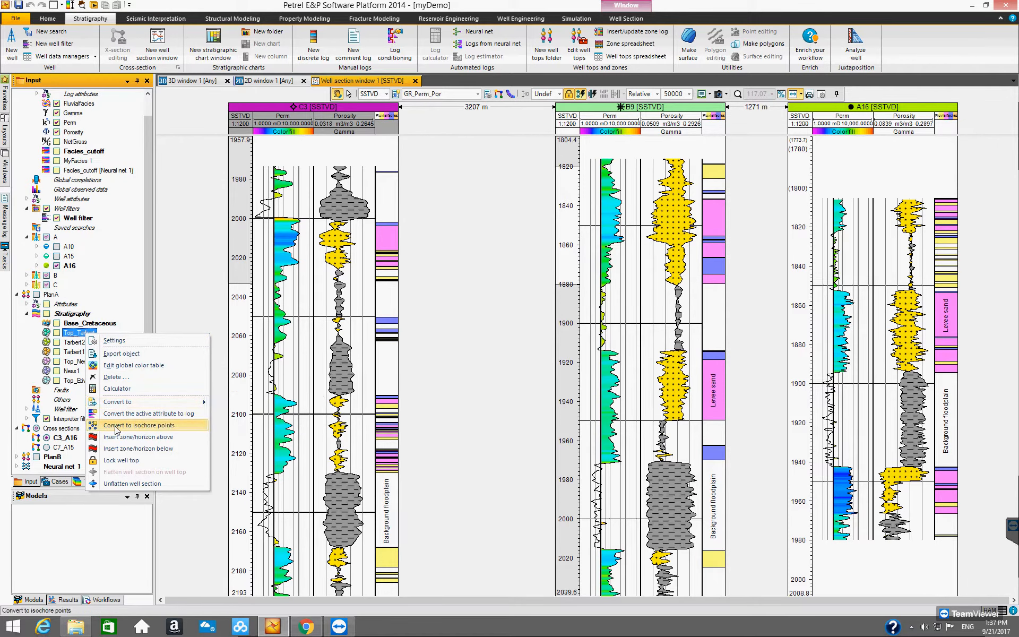
left_click(160, 427)
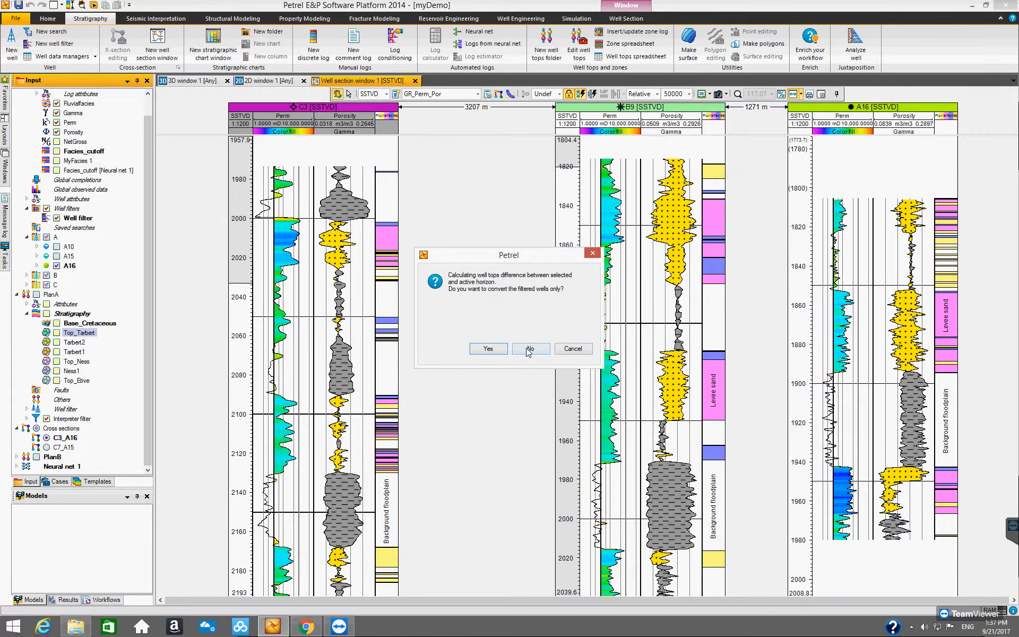
left_click(543, 352)
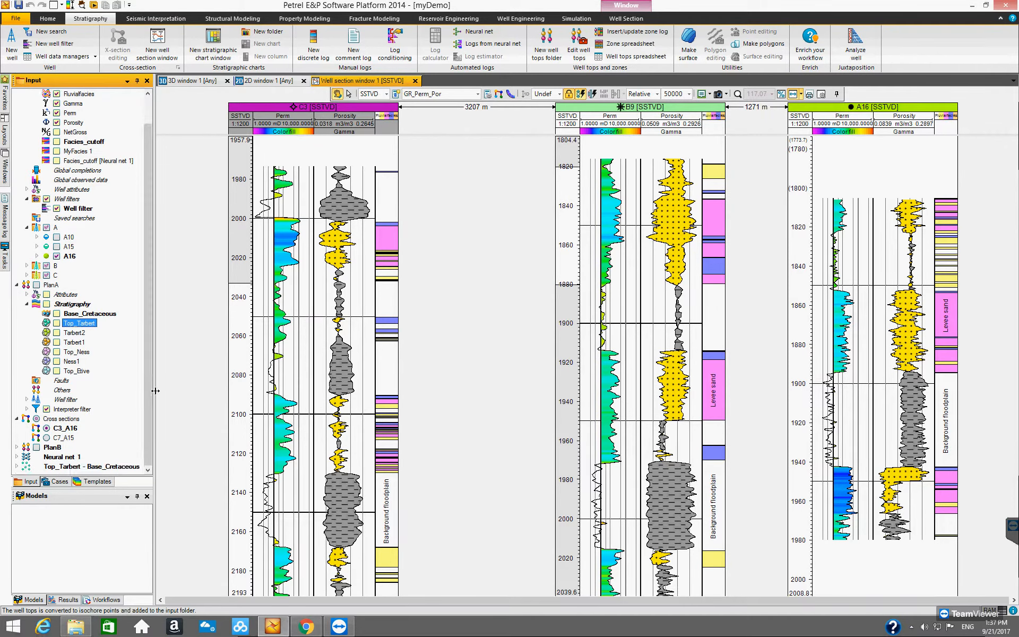
Show only the Top_Tarbert - Base_Cretaceous points in the 2D window, hiding the wells and cross sections.
left_click(80, 467)
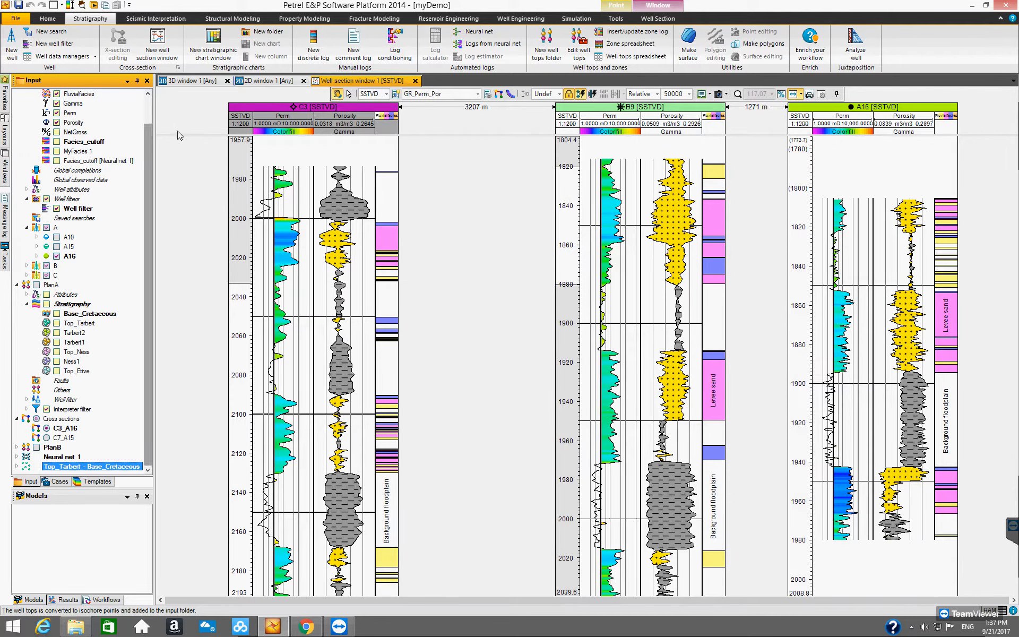
left_click(252, 82)
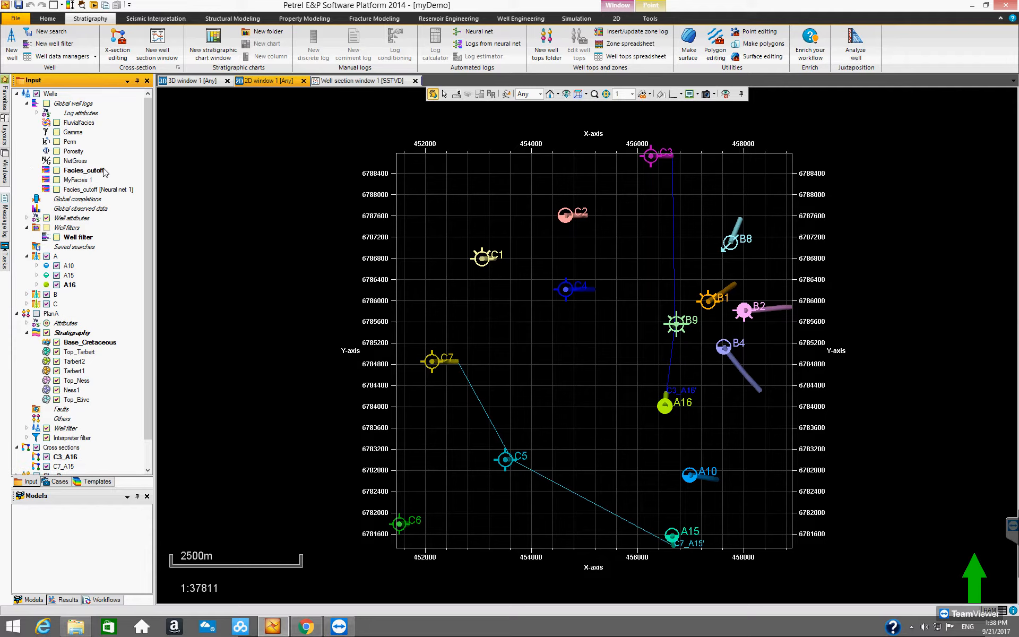
left_click(37, 94)
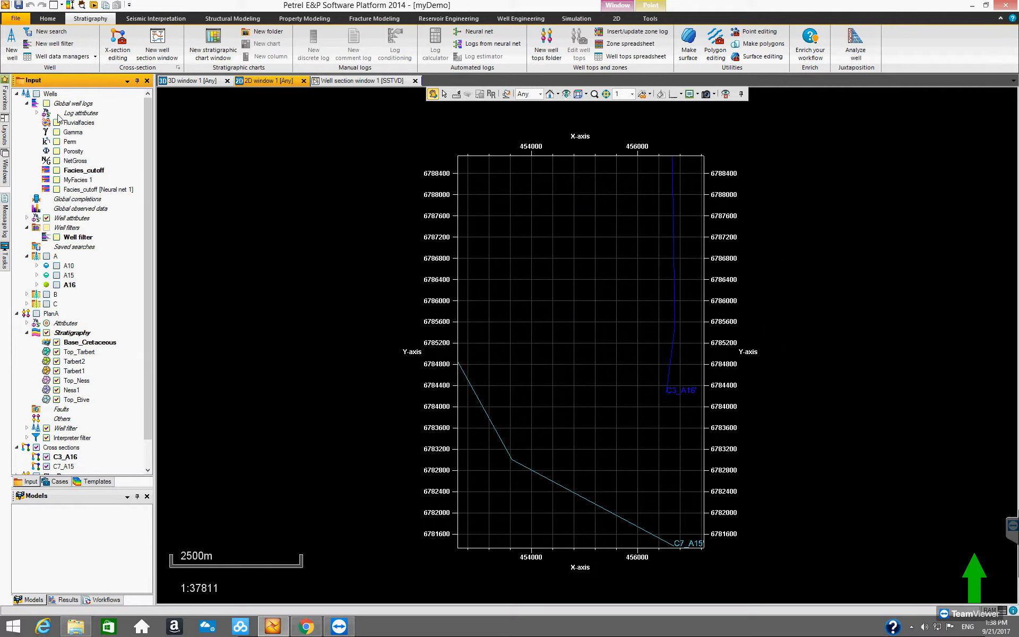
scroll(152, 250, "down", 1)
left_click(36, 418)
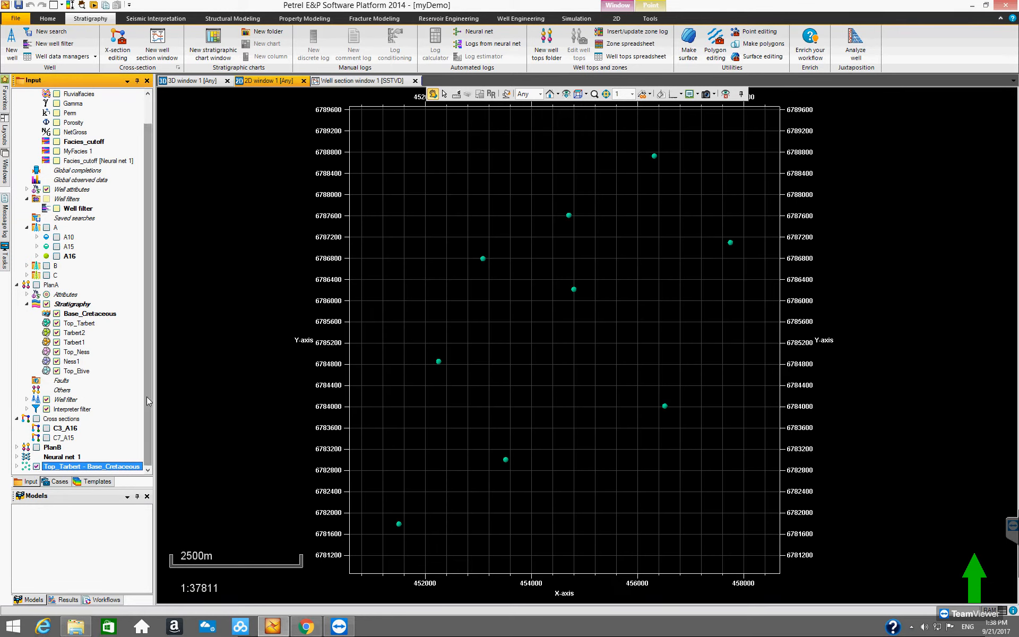
Expand the Top_Tarbert - Base_Cretaceous point set and examine how its points are distributed on the map.
left_click(17, 467)
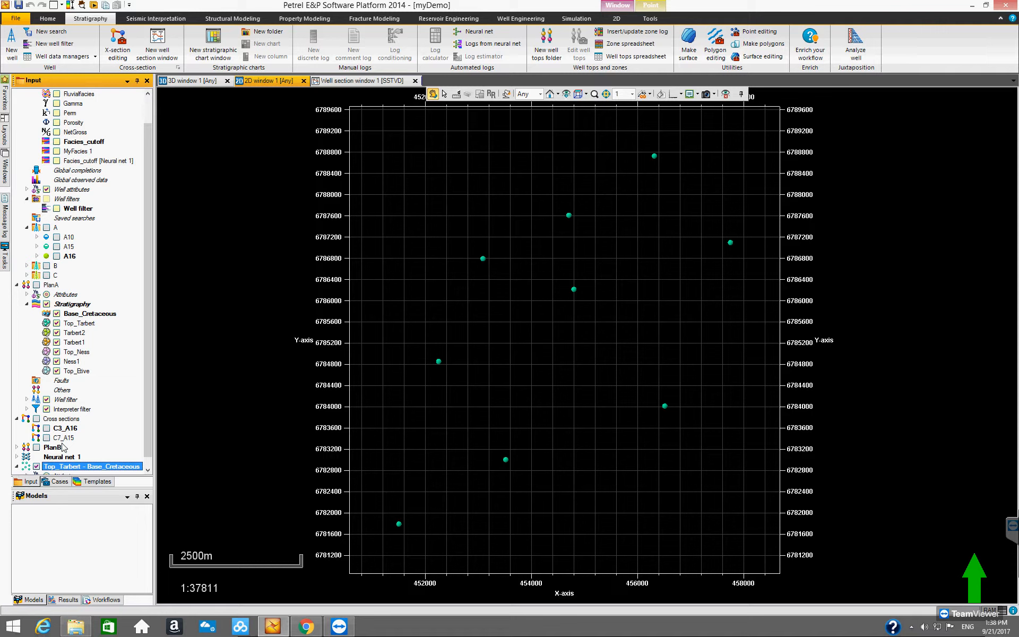
left_click_drag(149, 381, 150, 435)
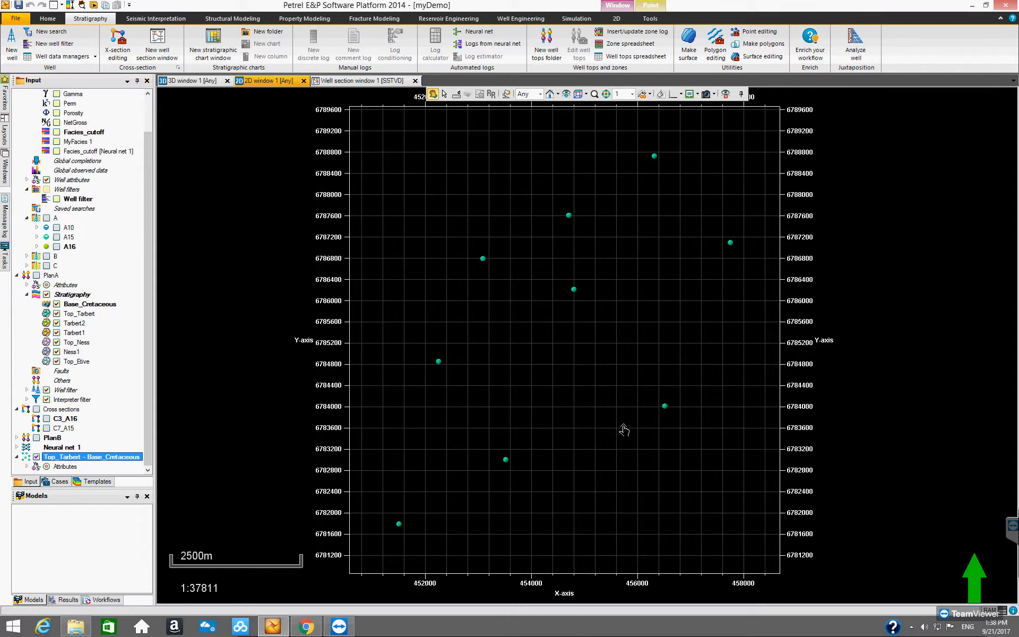
scroll(623, 425, "up", 2)
scroll(623, 424, "down", 4)
scroll(622, 410, "up", 2)
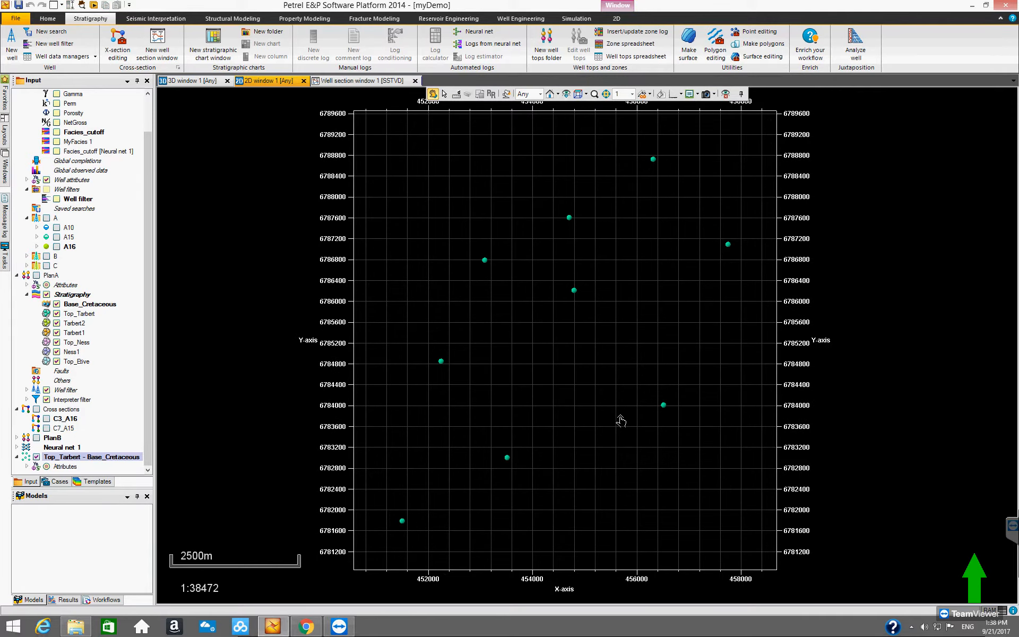
scroll(619, 421, "down", 1)
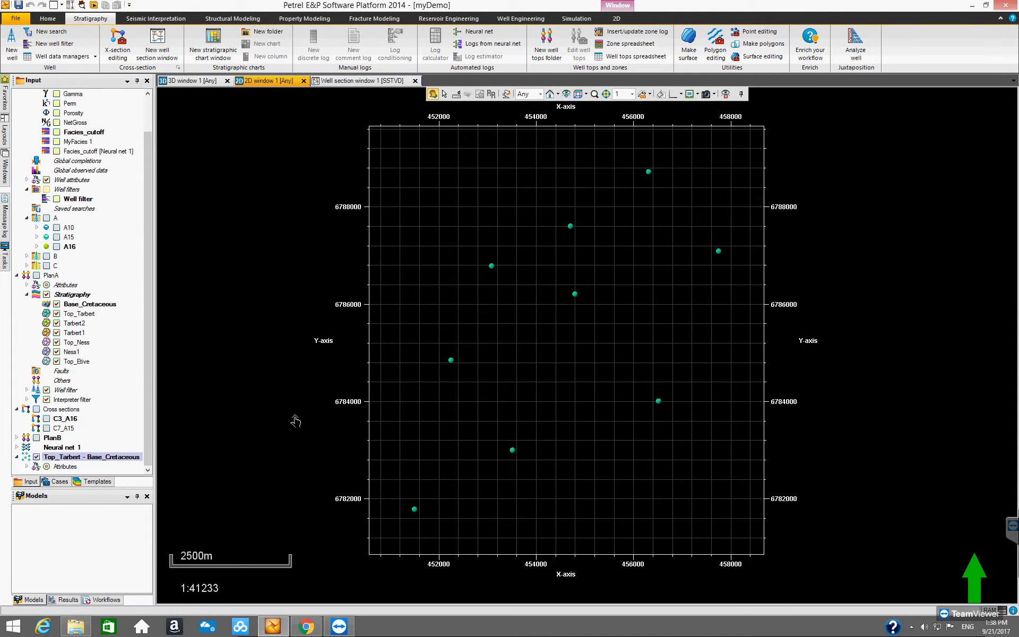
Collapse the Global well logs folder in the Input tree and view the whole isochore point map.
left_click(147, 409)
left_click_drag(147, 409, 151, 339)
mouse_move(153, 408)
left_mouse_down()
mouse_move(151, 434)
mouse_move(153, 386)
left_mouse_up()
left_click(26, 104)
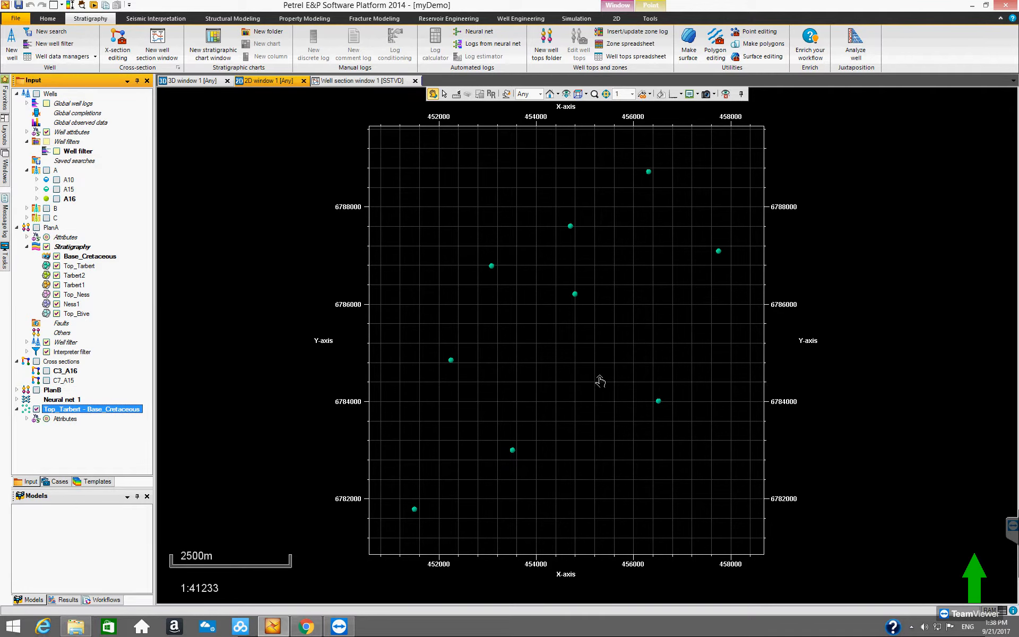
scroll(603, 386, "up", 1)
scroll(603, 386, "down", 1)
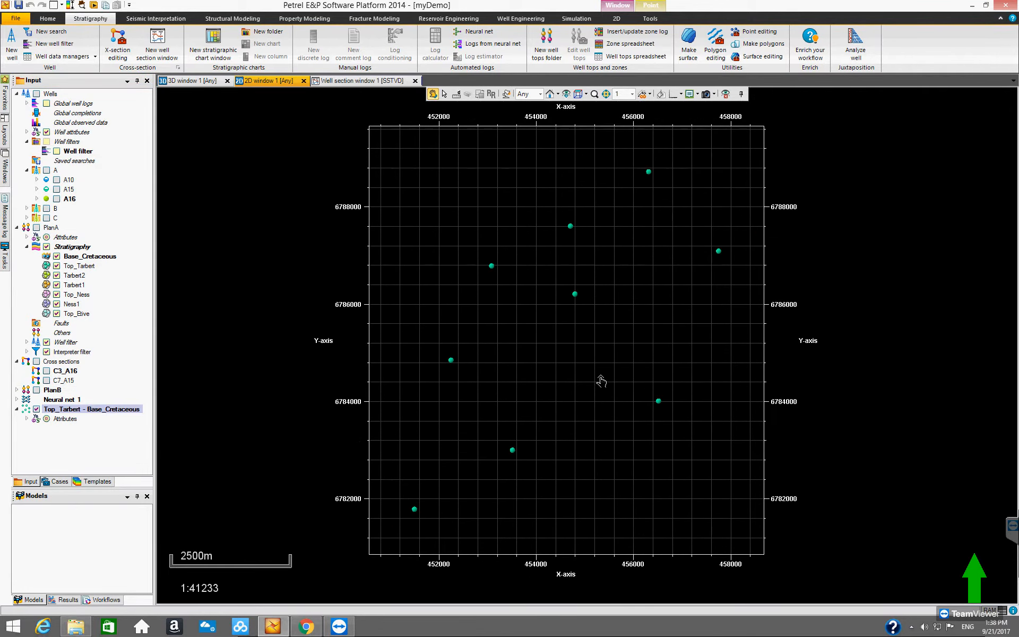
left_click(600, 380)
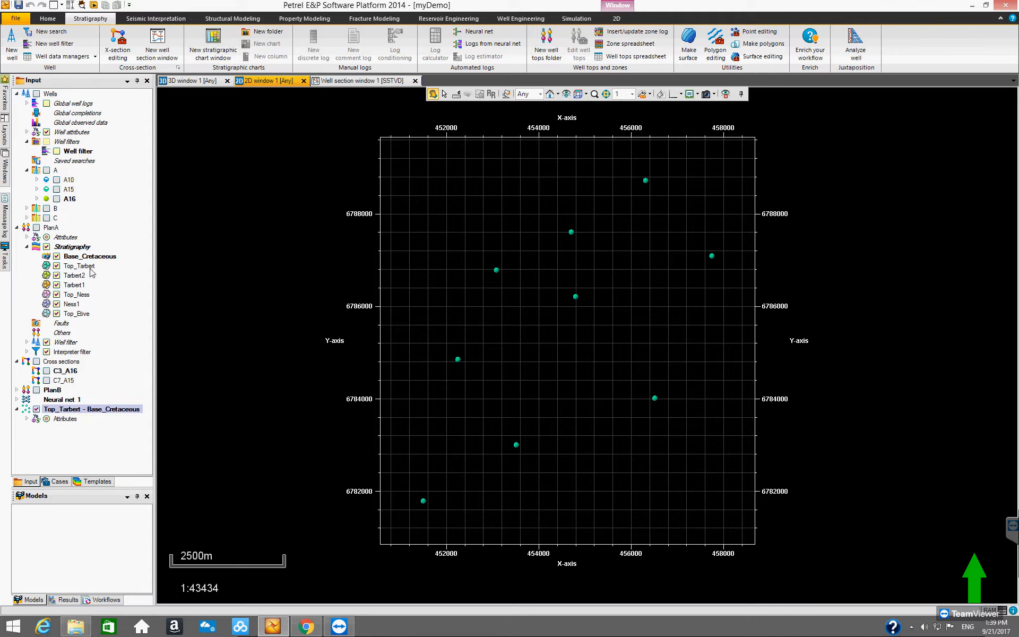
Open the well top spreadsheet for PlanA and place it near the middle of the 2D window.
left_click(56, 228)
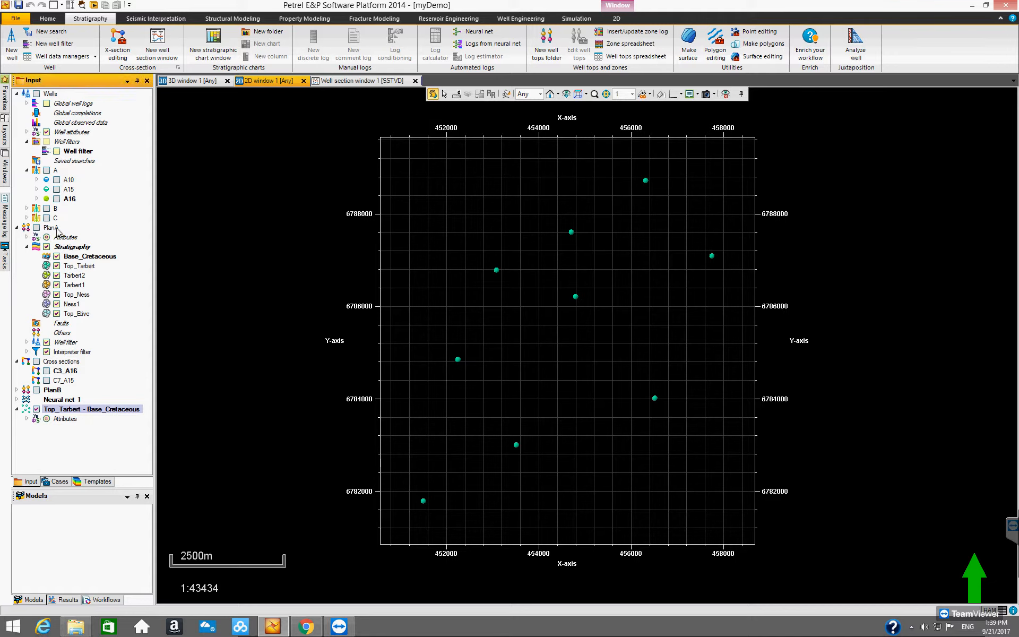
right_click(56, 231)
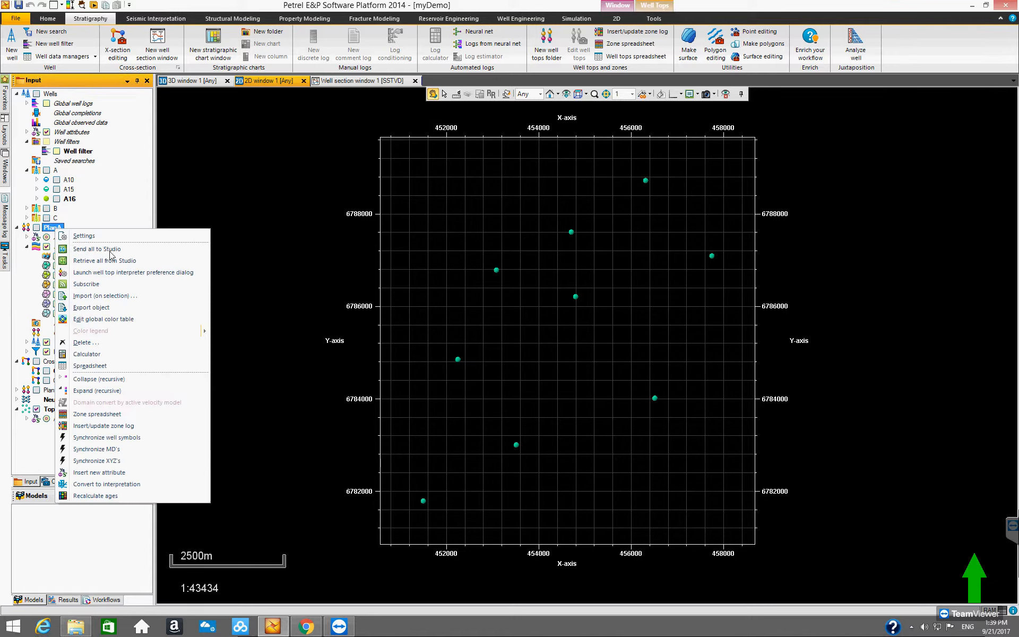
left_click(125, 366)
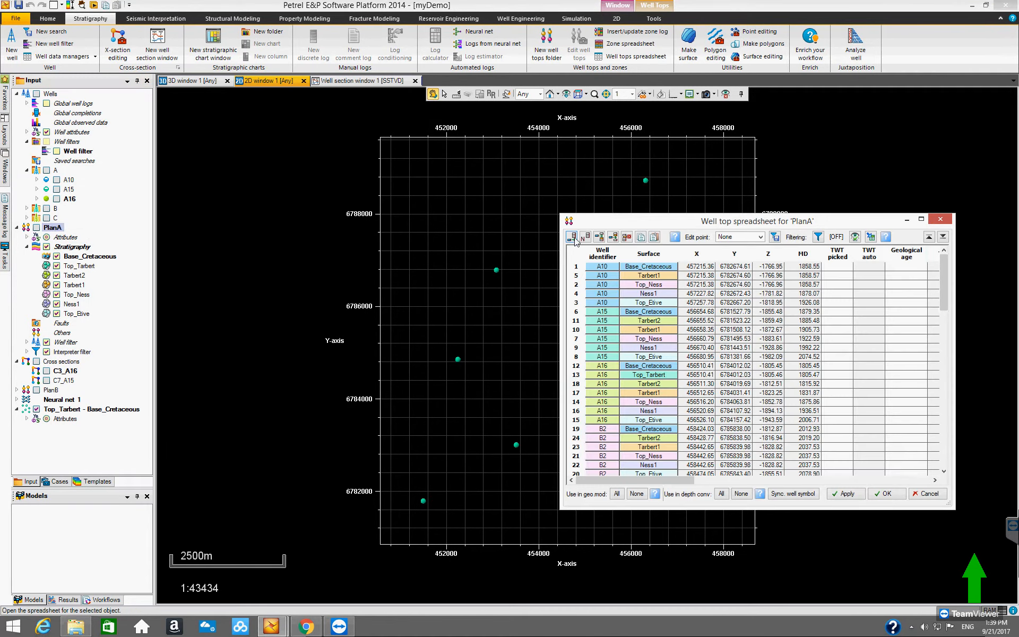
left_click_drag(600, 219, 356, 244)
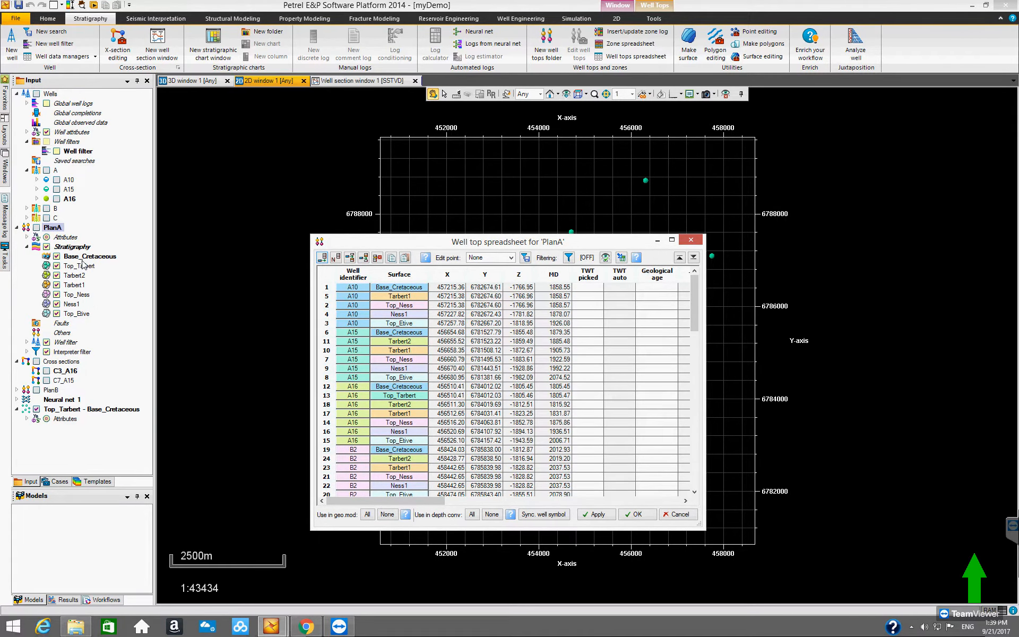
Filter PlanA's well top spreadsheet by surface to only Base_Cretaceous and Top_Tarbert.
left_click(569, 258)
left_click_drag(386, 437, 469, 202)
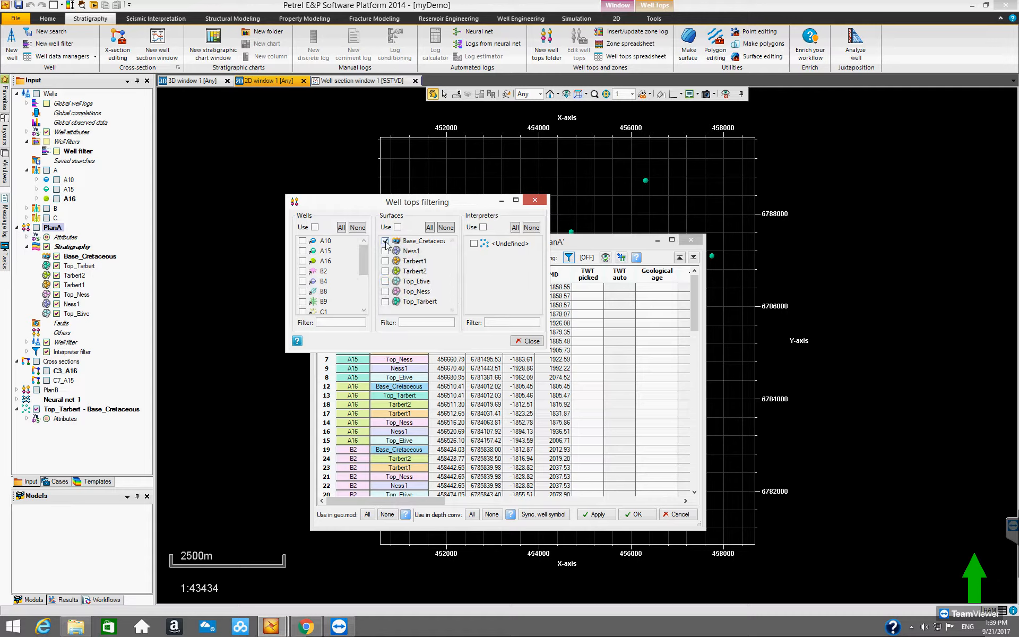
left_click(386, 301)
left_click(397, 227)
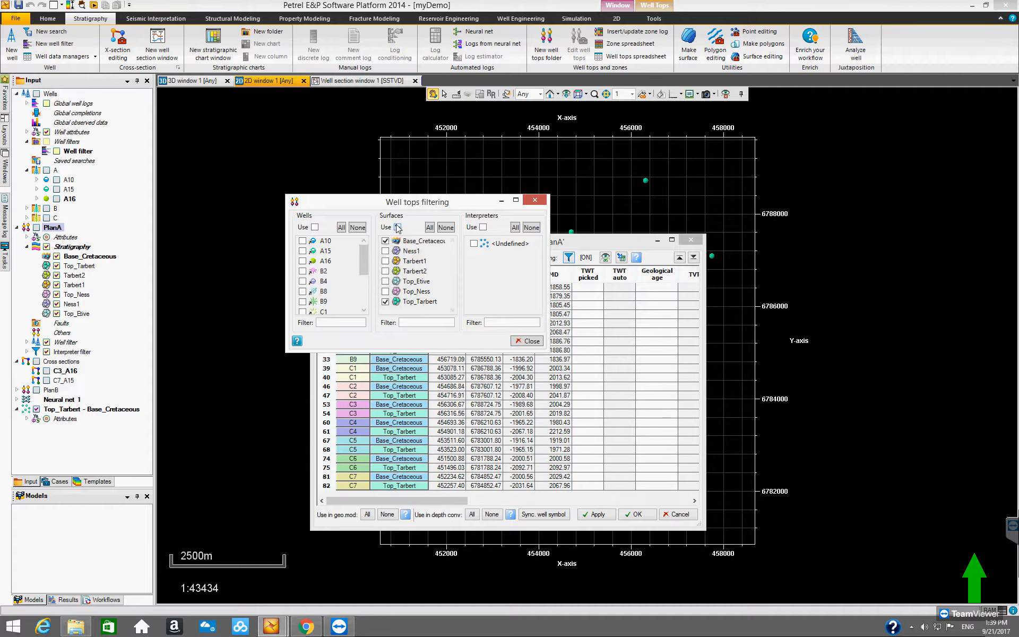
left_click_drag(422, 205, 870, 261)
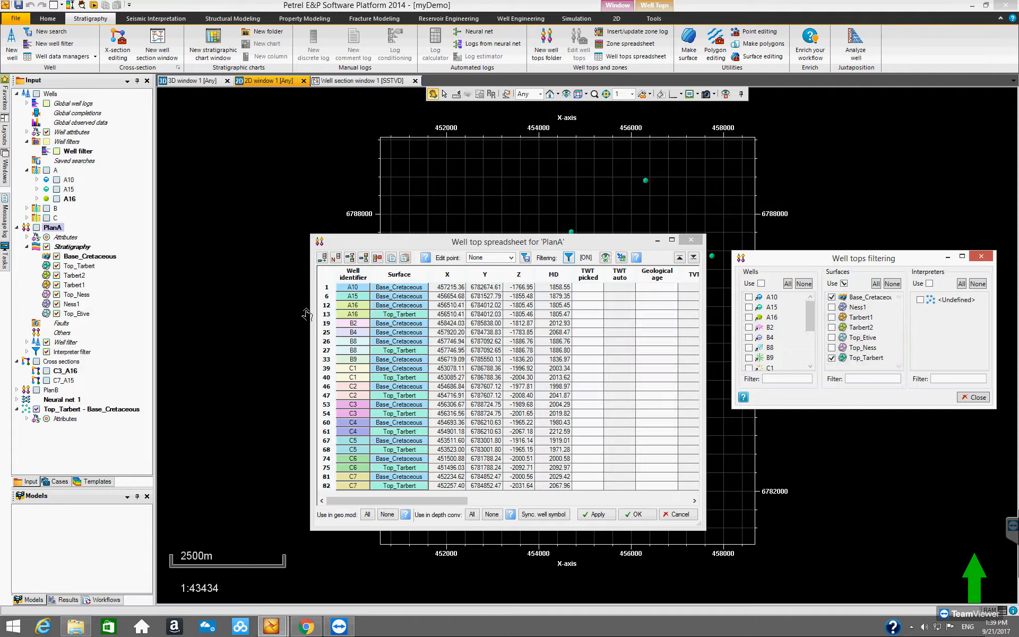
Enlarge the filtered spreadsheet, check which wells have both Base_Cretaceous and Top_Tarbert picks, and close it.
left_click_drag(312, 307, 266, 306)
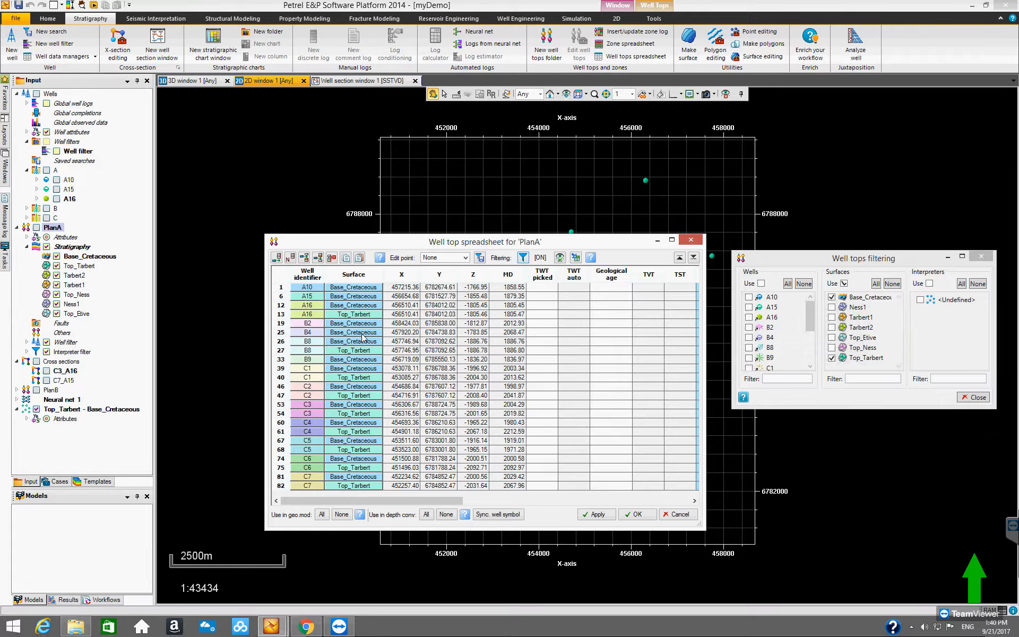
left_click_drag(385, 234, 385, 213)
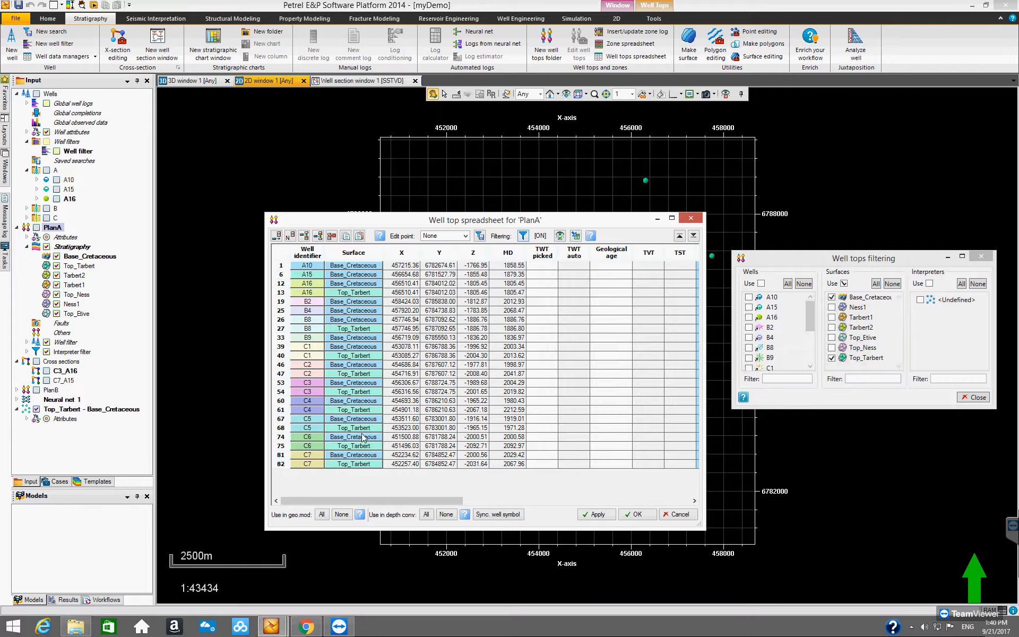
left_click_drag(472, 222, 613, 224)
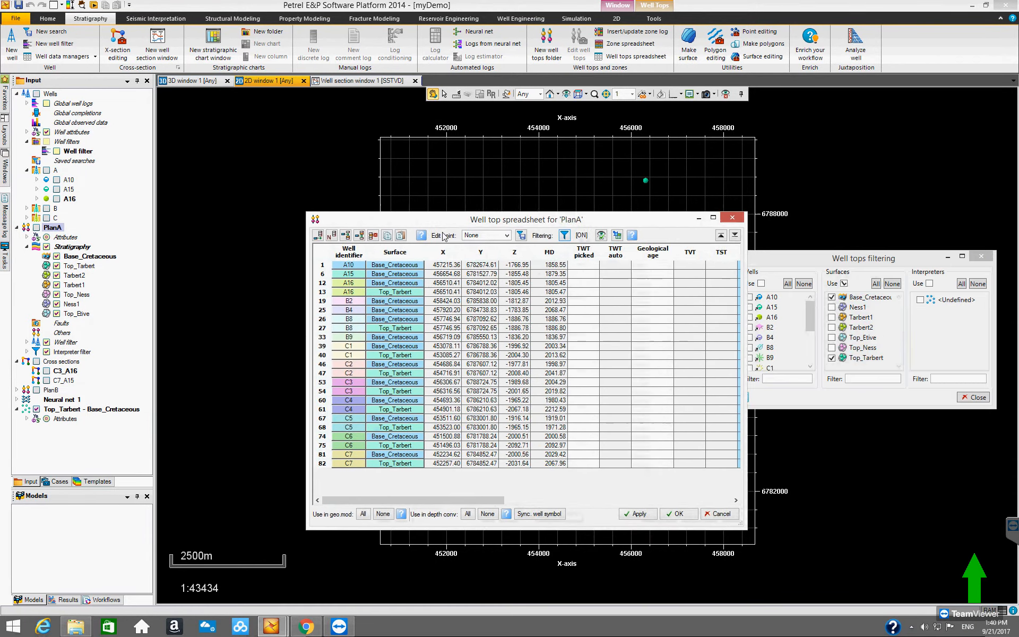
left_click_drag(443, 233, 442, 234)
left_click_drag(583, 234, 616, 201)
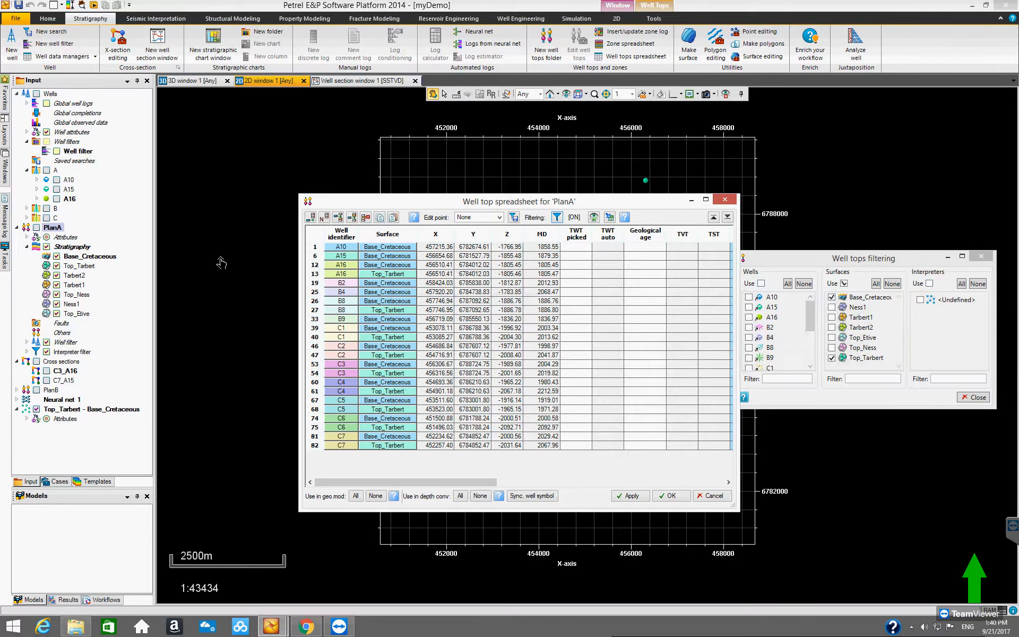
left_click(725, 200)
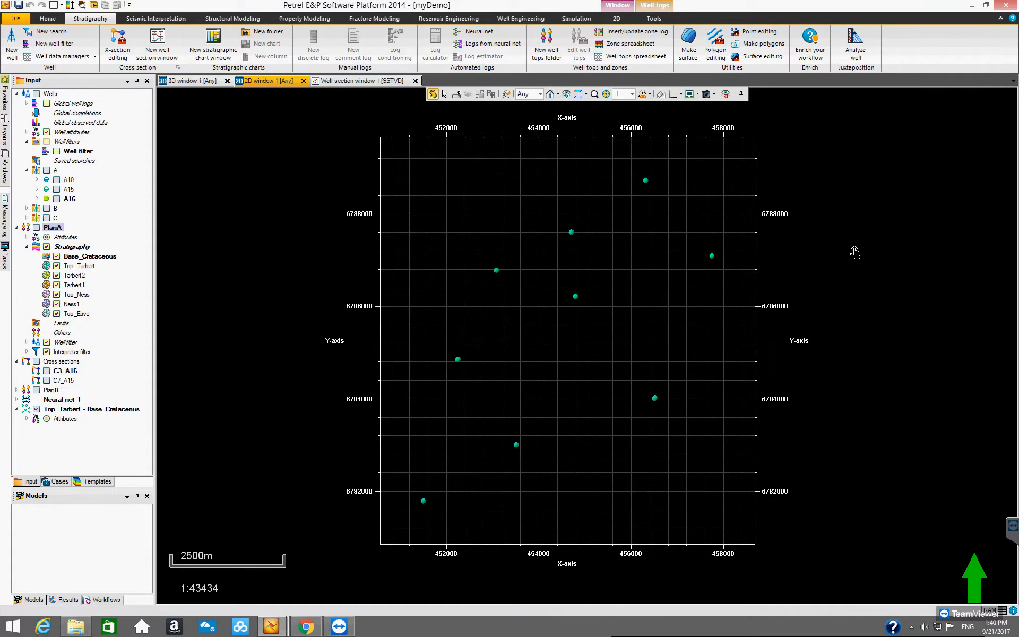
Open the settings of PlanA's Base_Cretaceous well top.
right_click(84, 259)
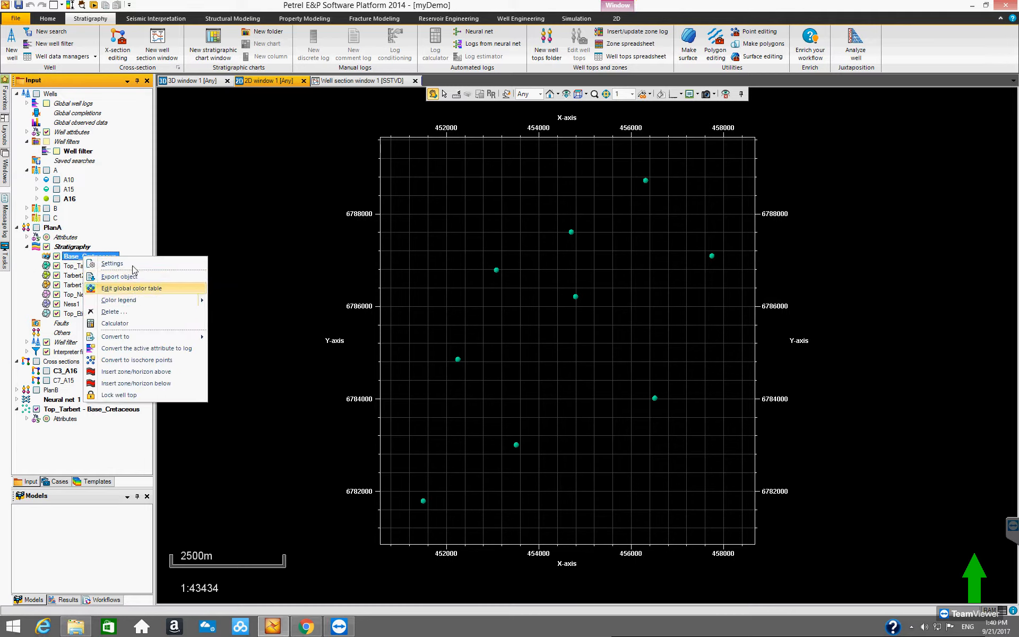
left_click(132, 264)
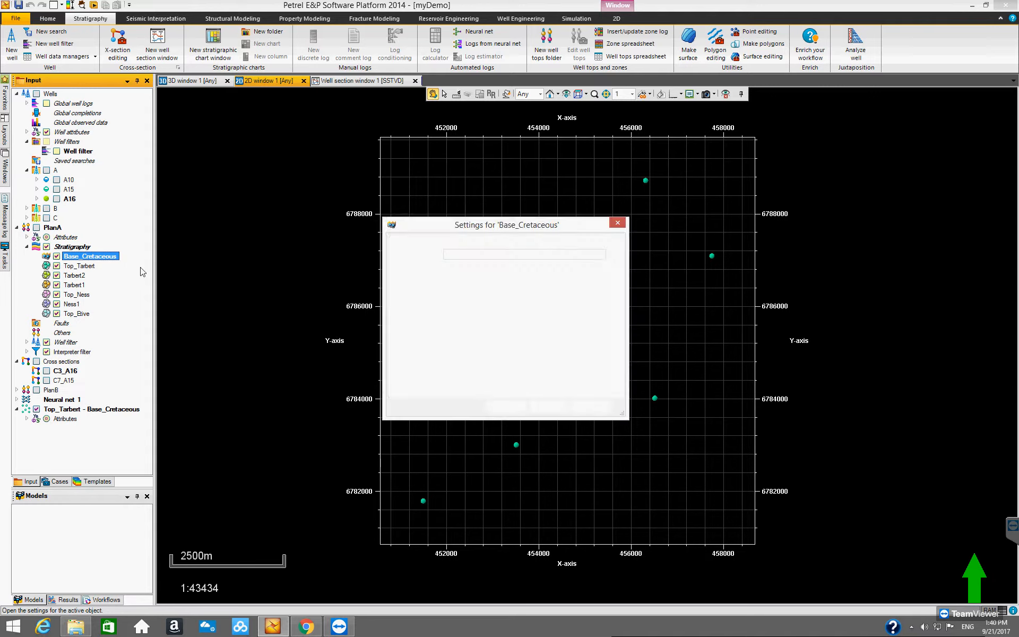
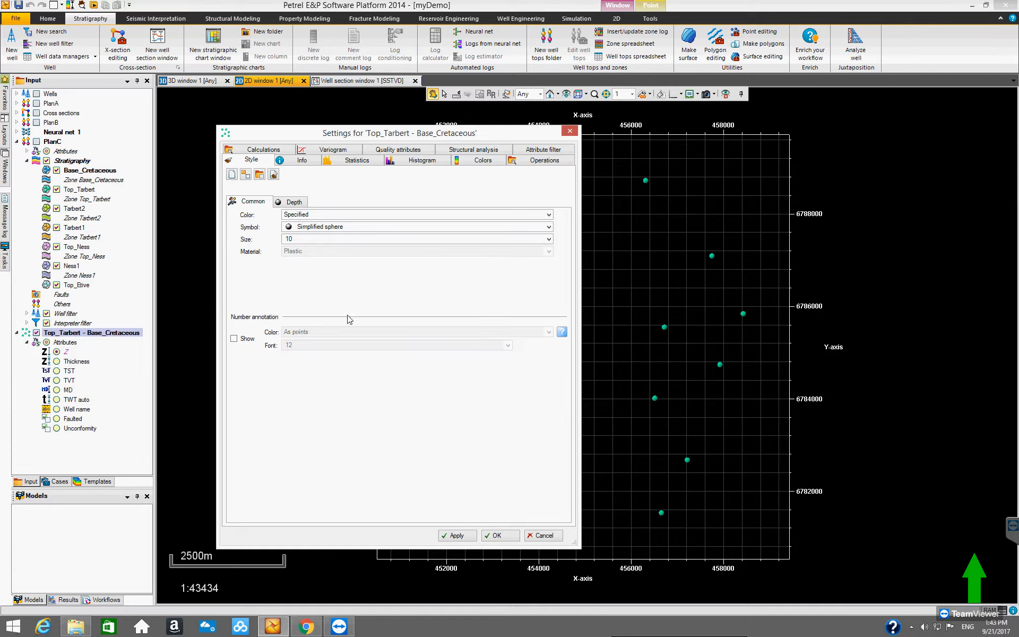
Show number annotations with font size 20 on the Top_Tarbert - Base_Cretaceous isochore points.
left_click(234, 338)
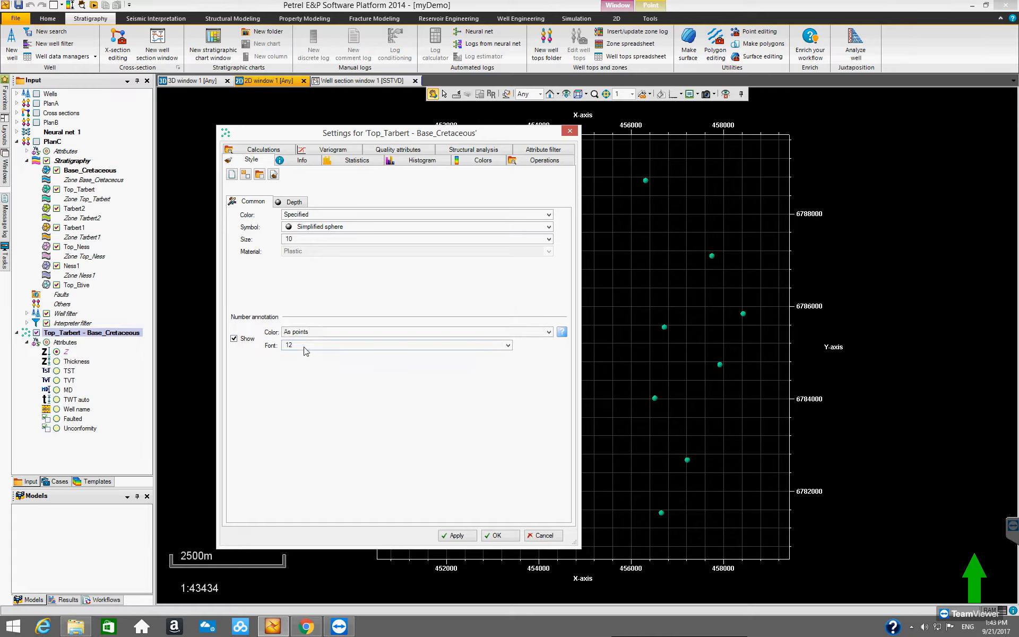
left_click(507, 346)
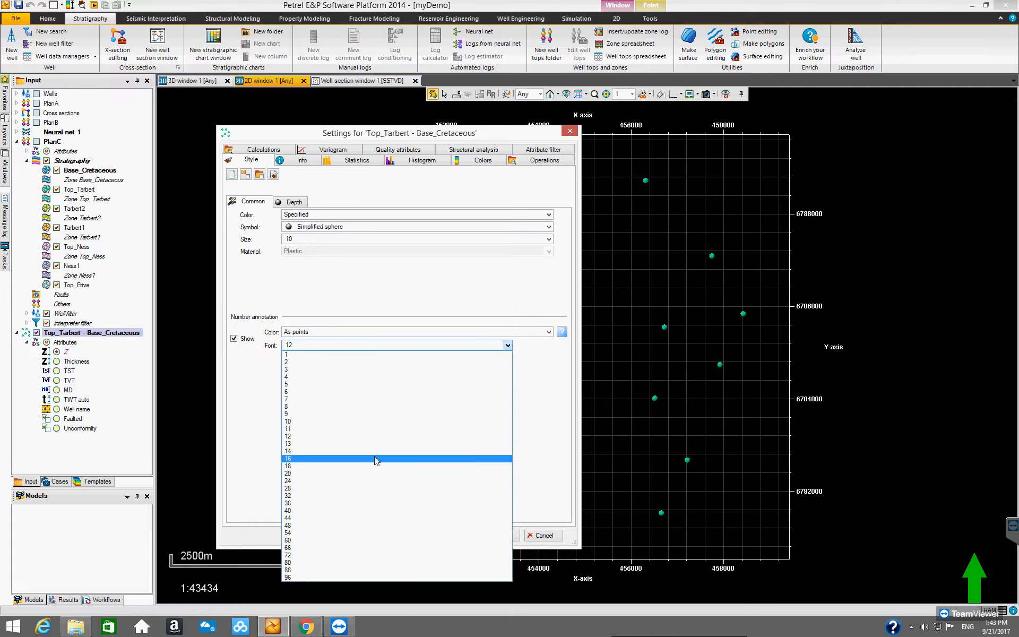
left_click(369, 473)
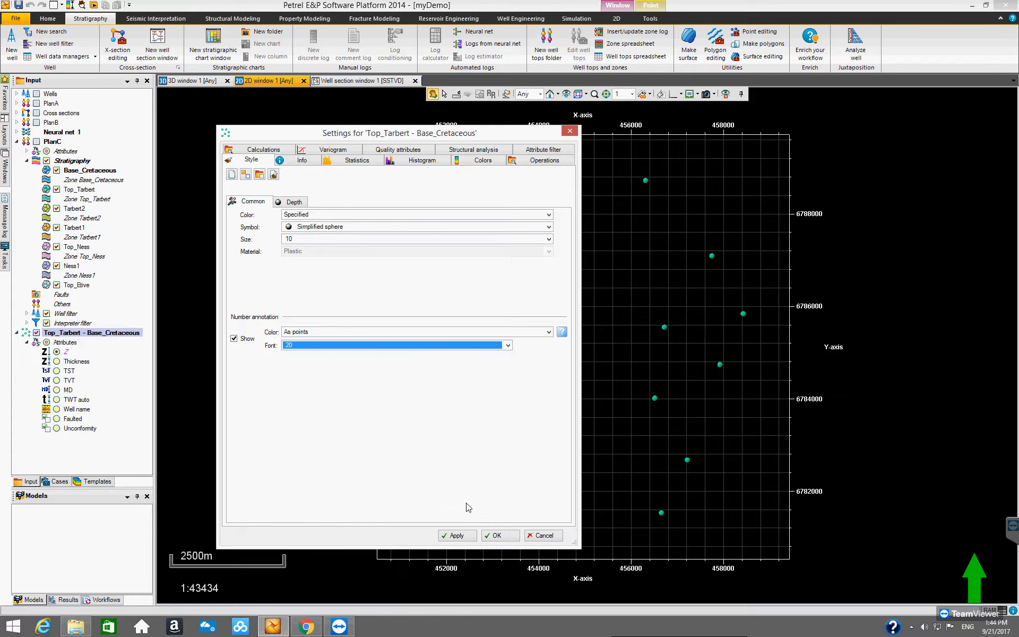
left_click(465, 536)
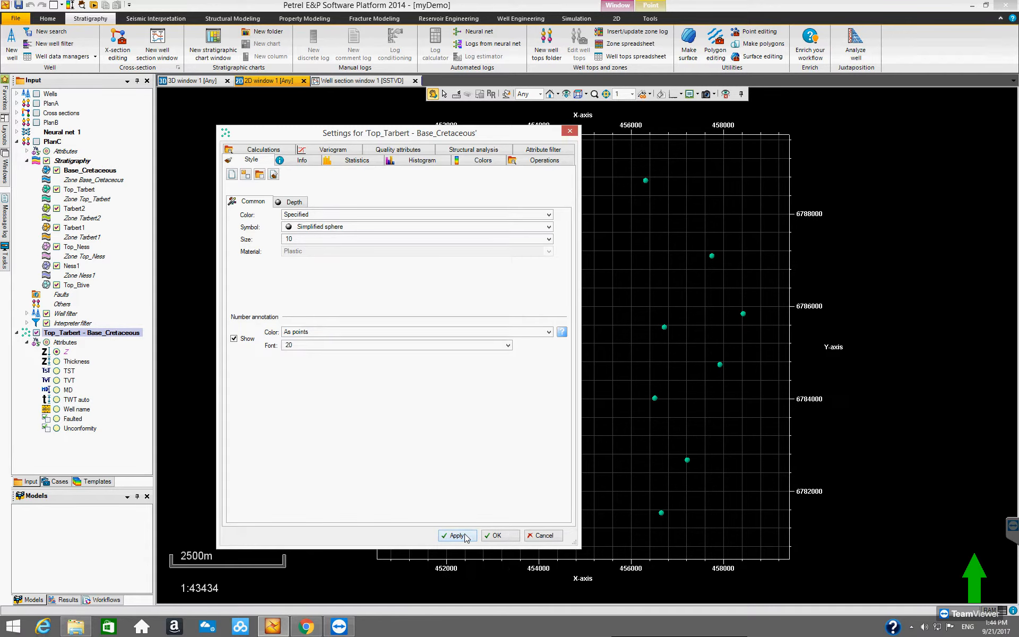
left_click(500, 536)
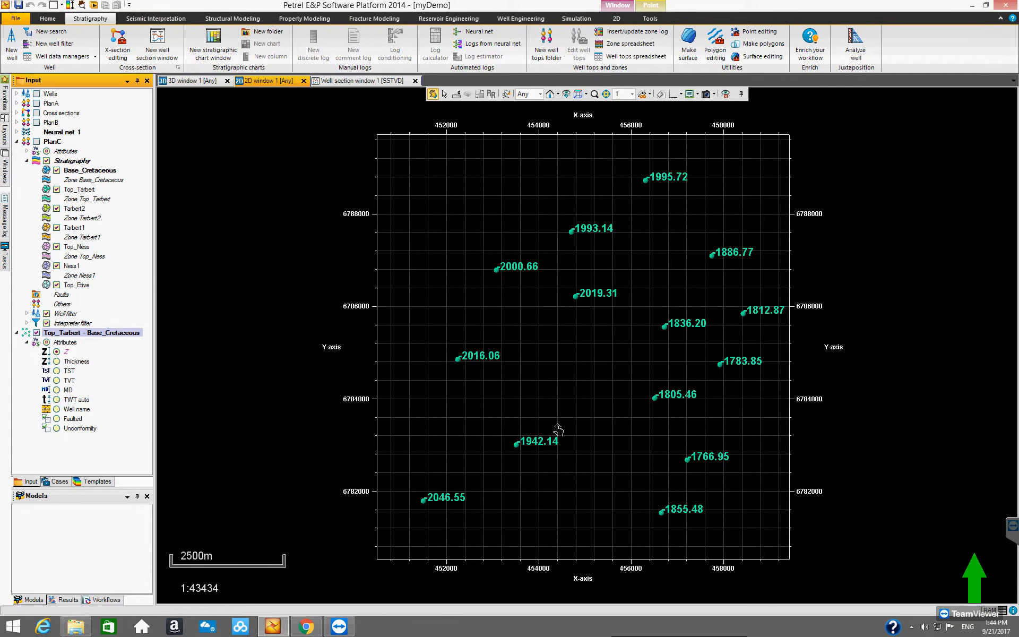
left_click(560, 392)
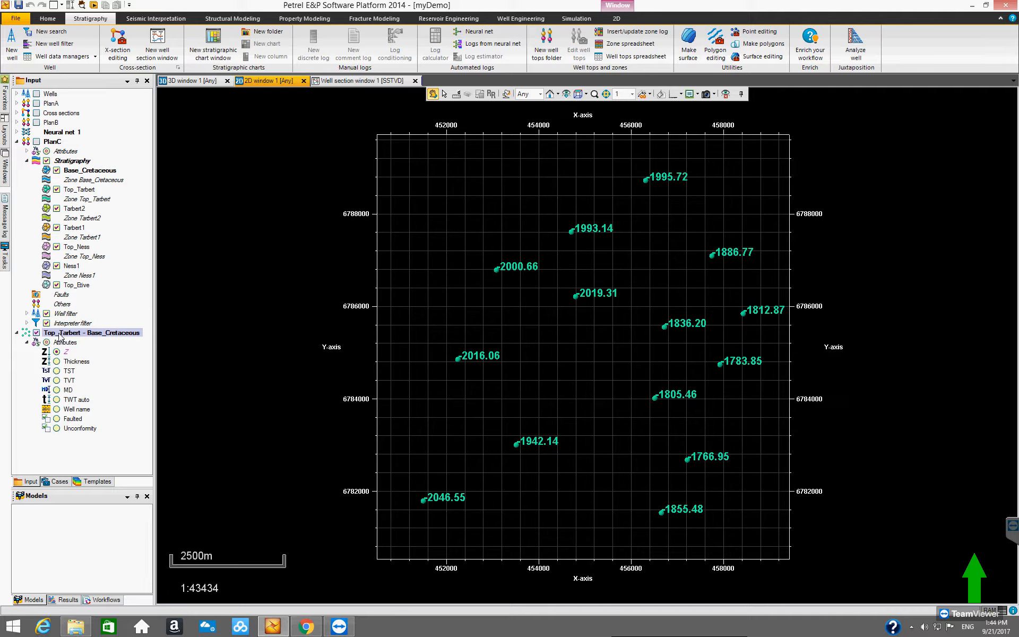
Display the Thickness attribute of the Top_Tarbert - Base_Cretaceous points and examine its values on the map.
left_click(17, 333)
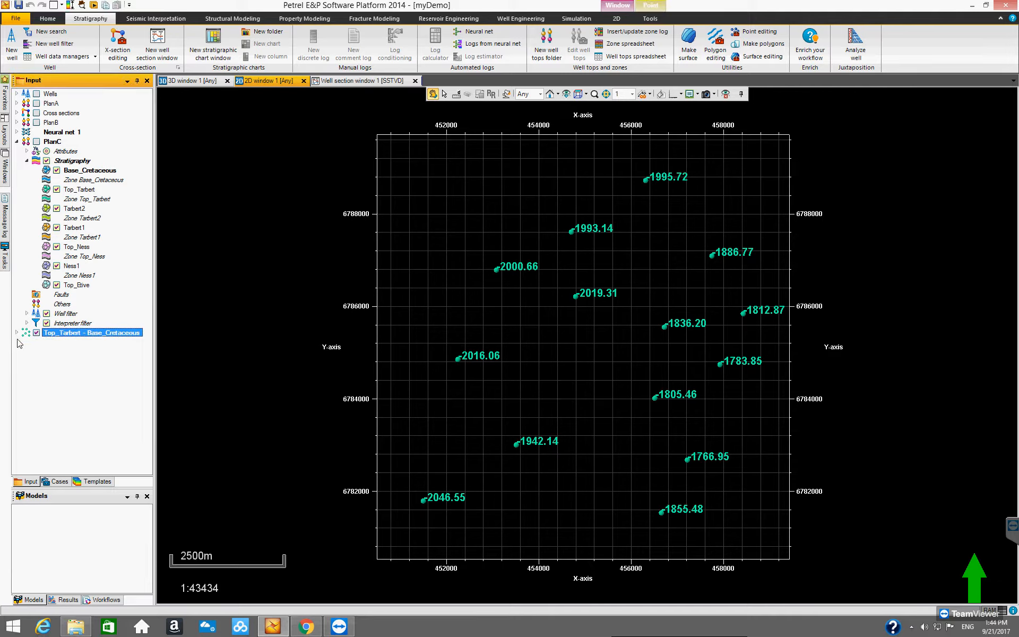
left_click(17, 333)
left_click(17, 333)
left_click(17, 334)
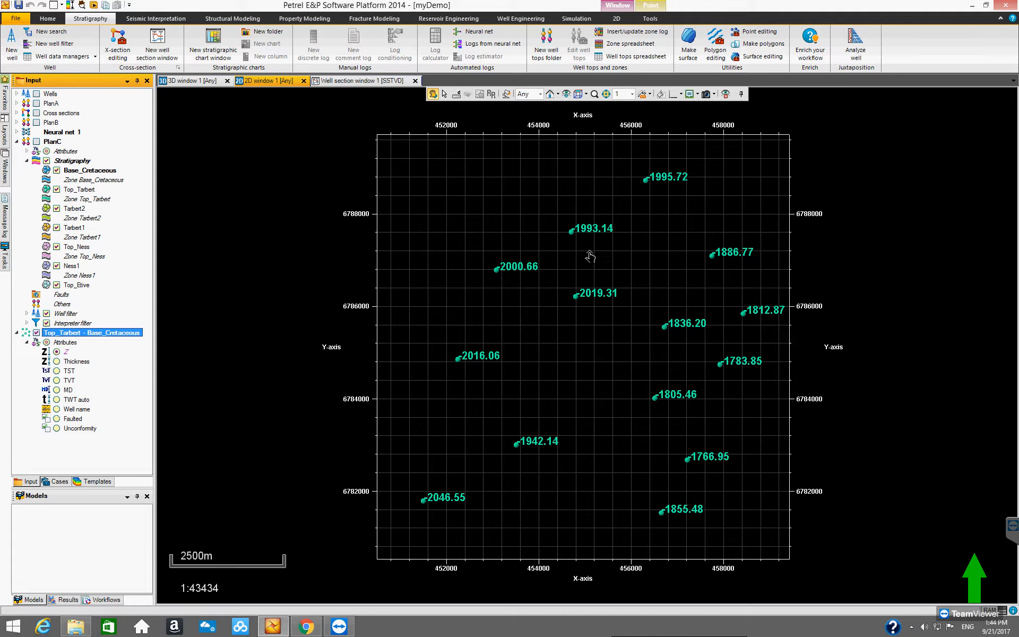
left_click(57, 361)
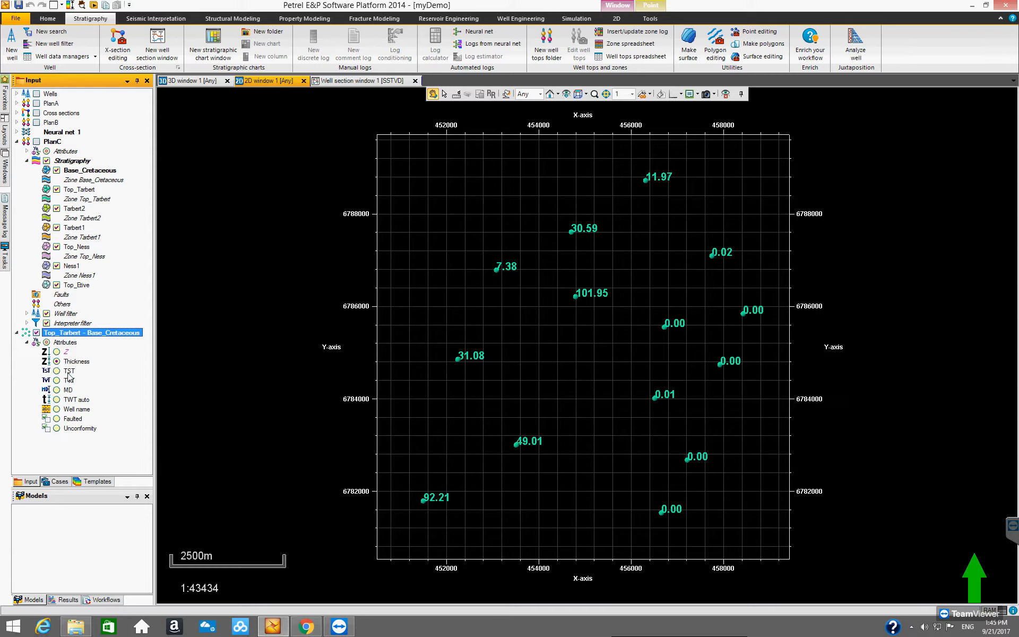
left_click(546, 384)
scroll(546, 383, "up", 10)
scroll(546, 383, "down", 9)
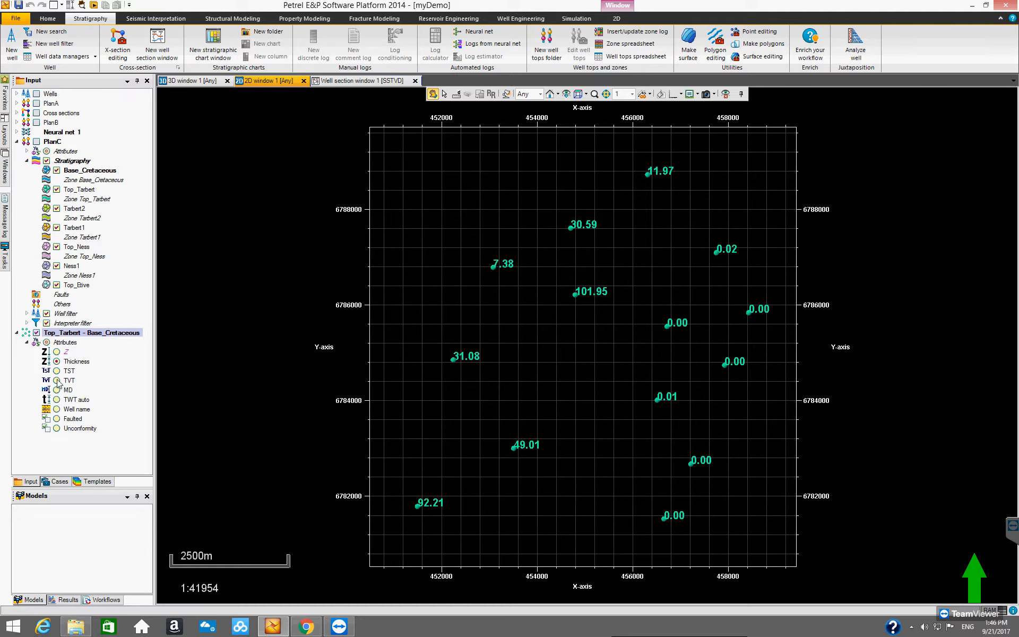
Collapse the Top_Tarbert - Base_Cretaceous point set in the Input tree and view the whole thickness map.
left_click(90, 333)
left_click(17, 333)
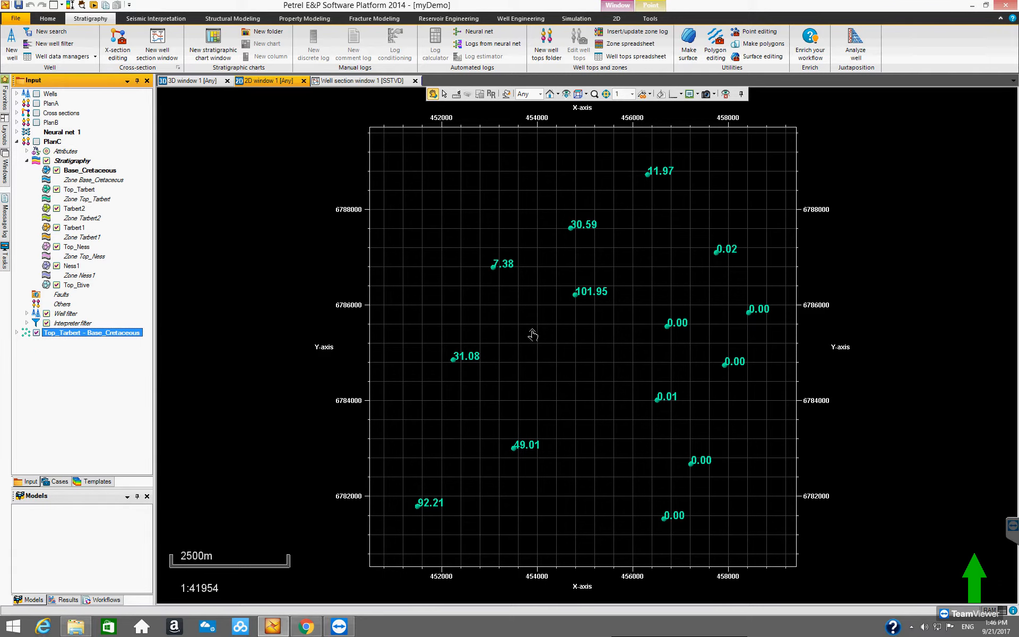
scroll(539, 337, "up", 4)
scroll(540, 335, "down", 3)
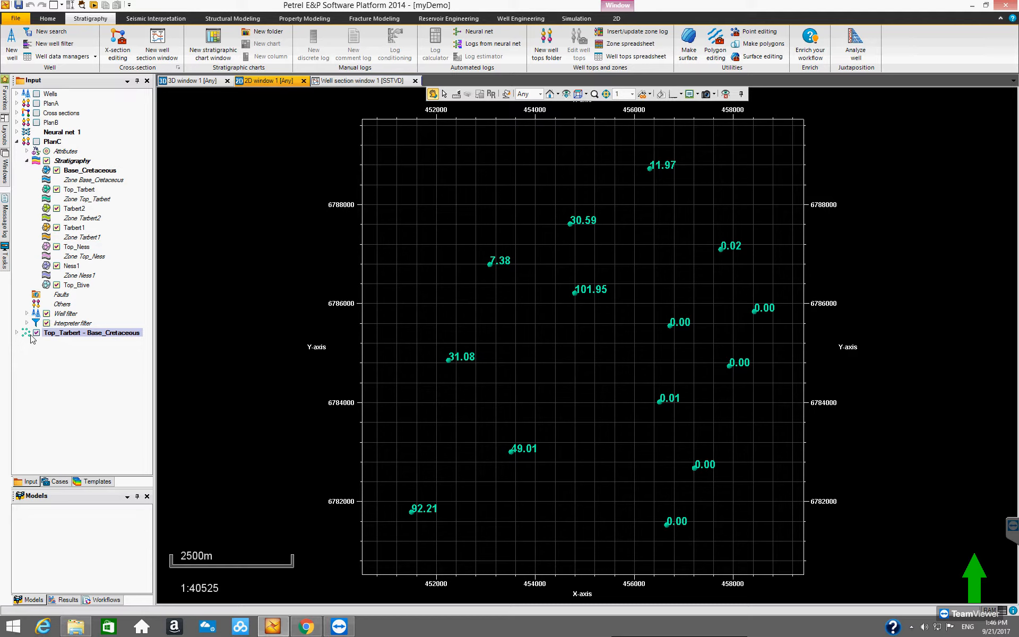
Convert PlanC's Tarbert2 well top to isochore points against Top_Tarbert, without restricting the conversion to filtered wells.
left_click(78, 190)
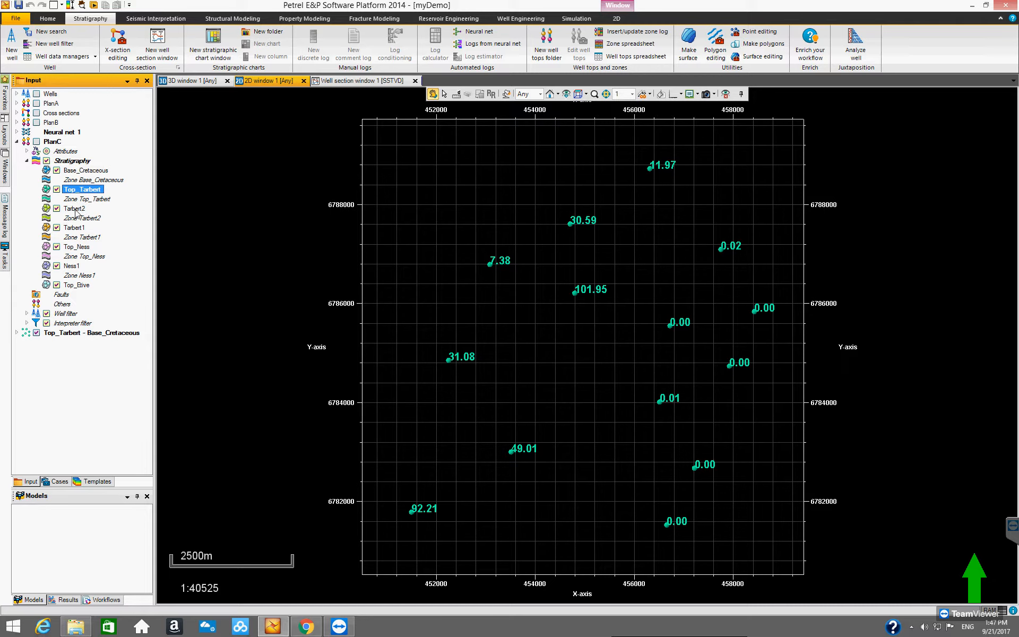
right_click(77, 213)
left_click(139, 317)
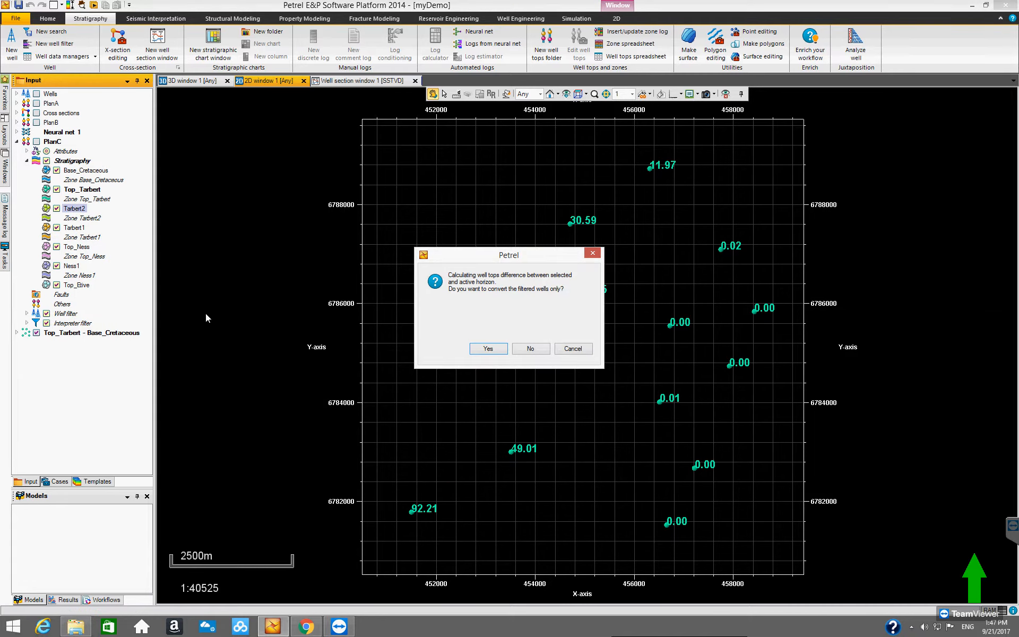
left_click(527, 347)
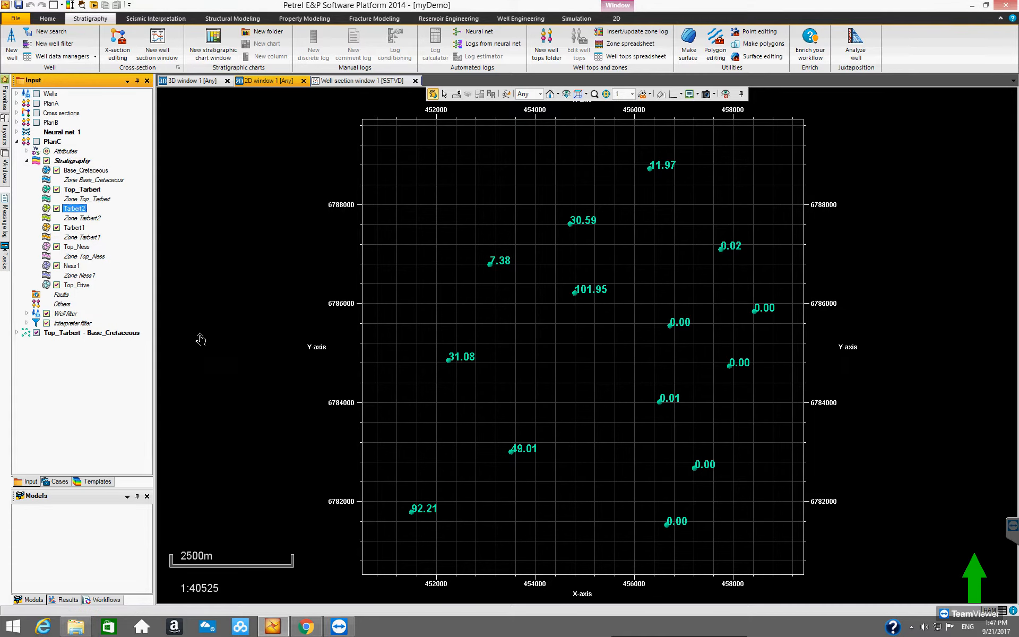
Replace the Top_Tarbert - Base_Cretaceous points on the map with Tarbert2 - Top_Tarbert and select their Thickness attribute.
left_click(36, 333)
left_click(36, 343)
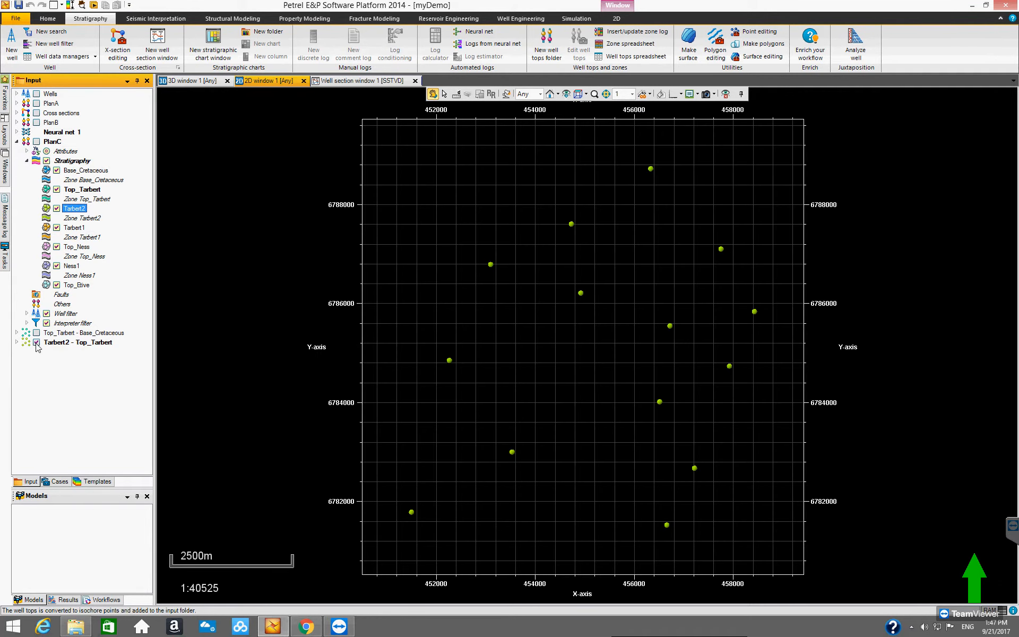
left_click(17, 343)
left_click(27, 352)
left_click(57, 371)
Show number annotations in a larger font on the Tarbert2 - Top_Tarbert points.
left_click(78, 344)
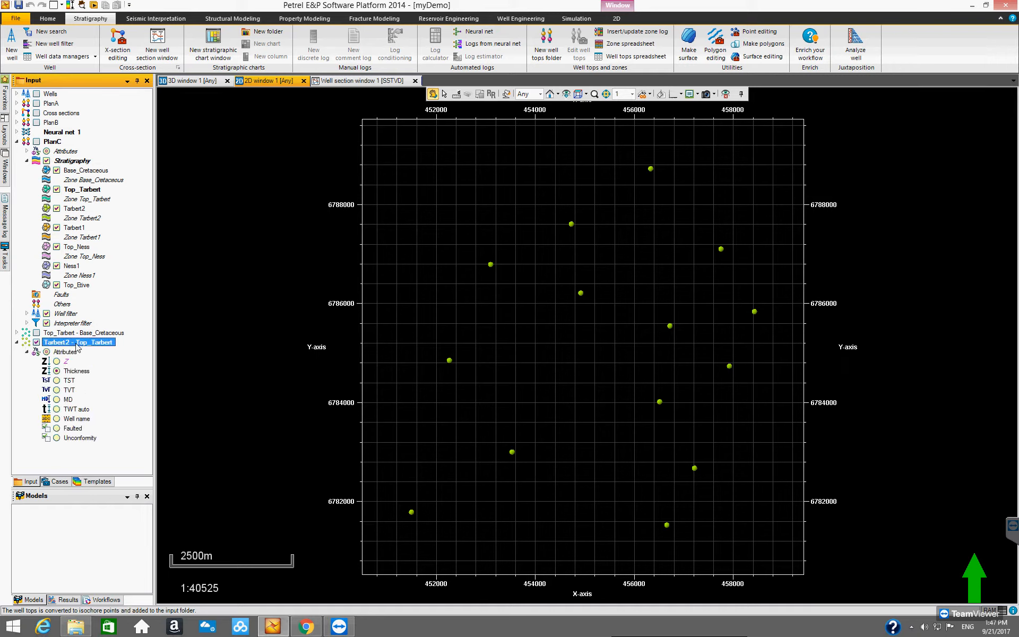
right_click(77, 346)
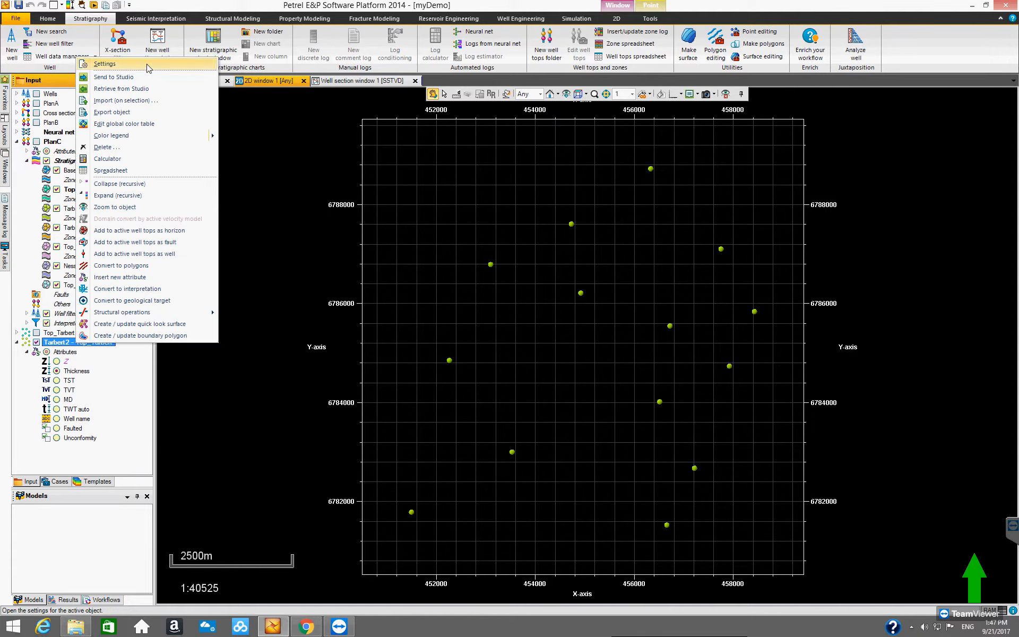
left_click(104, 64)
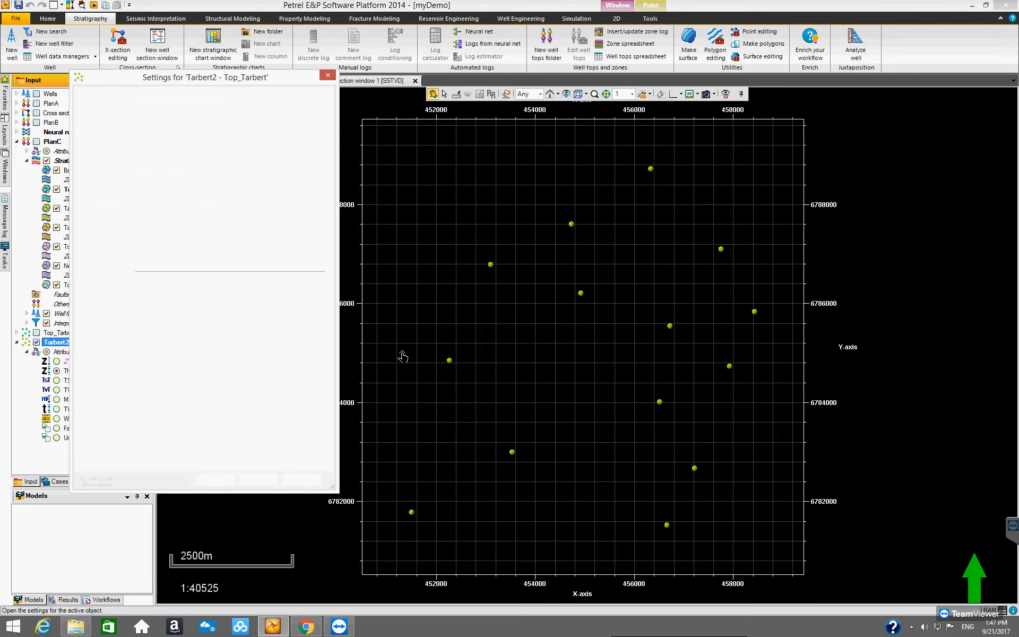
left_click(88, 294)
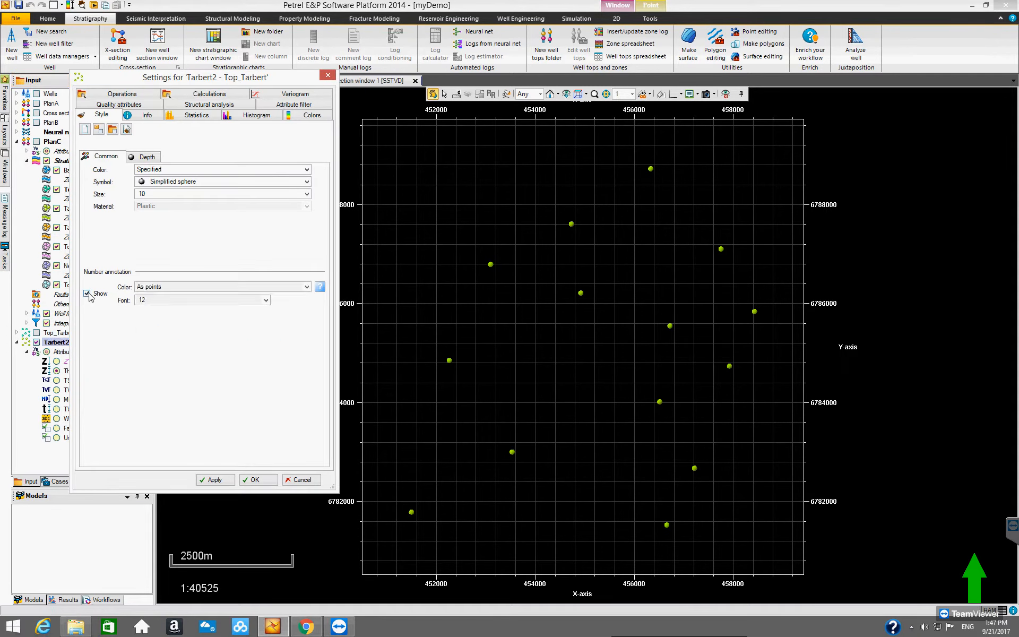
left_click(265, 300)
left_click(201, 435)
left_click(257, 479)
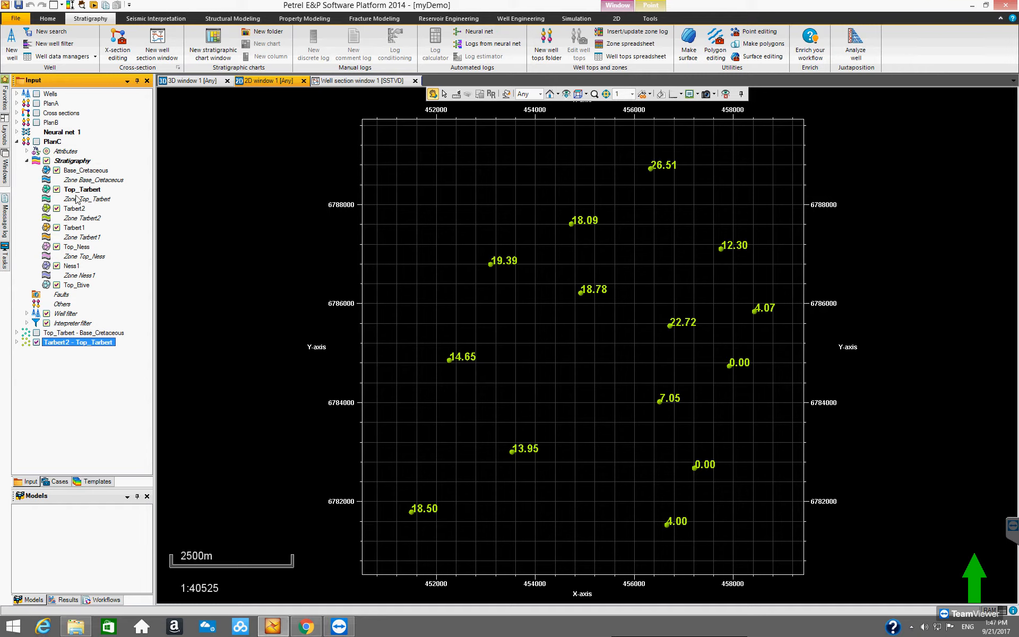
Convert the Tarbert1 well top to isochore points against Tarbert2, using all wells rather than only filtered ones.
left_click(77, 209)
right_click(76, 229)
left_click(114, 289)
left_click(532, 349)
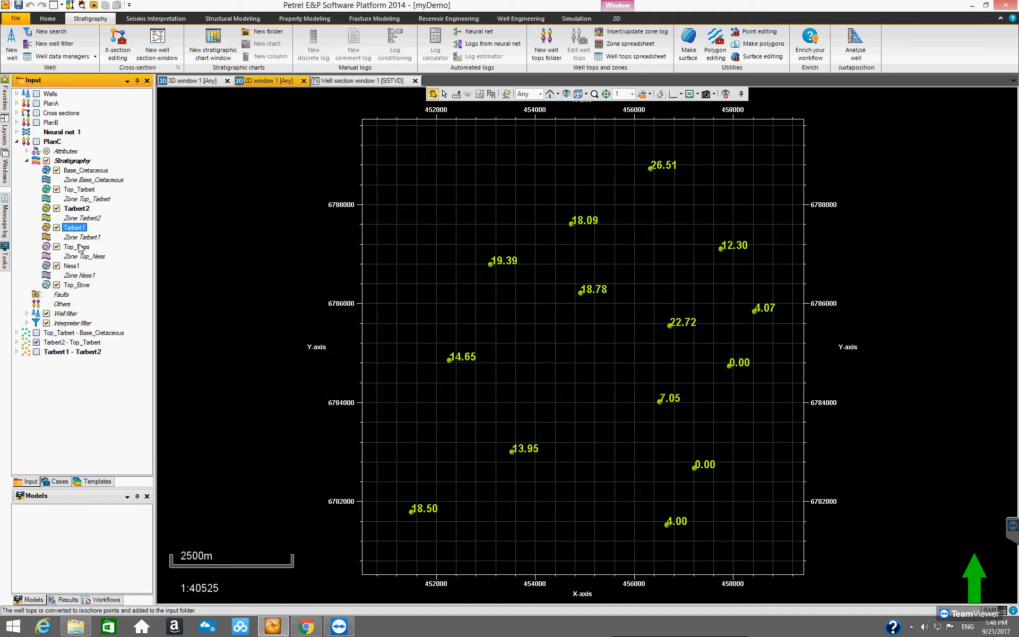
Convert the Top_Ness well top to isochore points against Tarbert1, using all wells rather than only filtered ones.
left_click(75, 228)
right_click(77, 247)
left_click(131, 354)
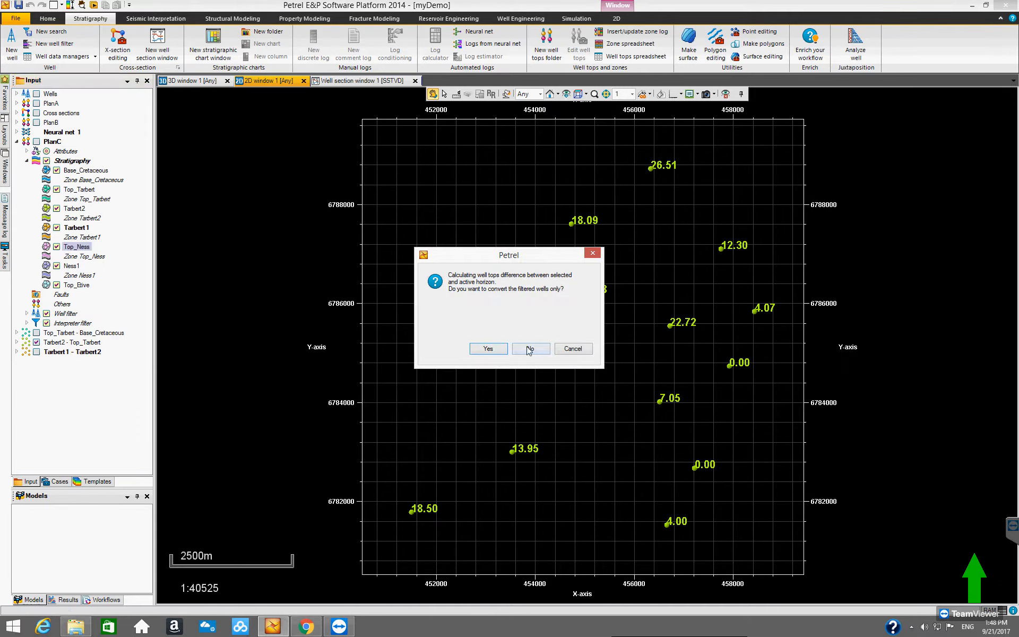
left_click(529, 349)
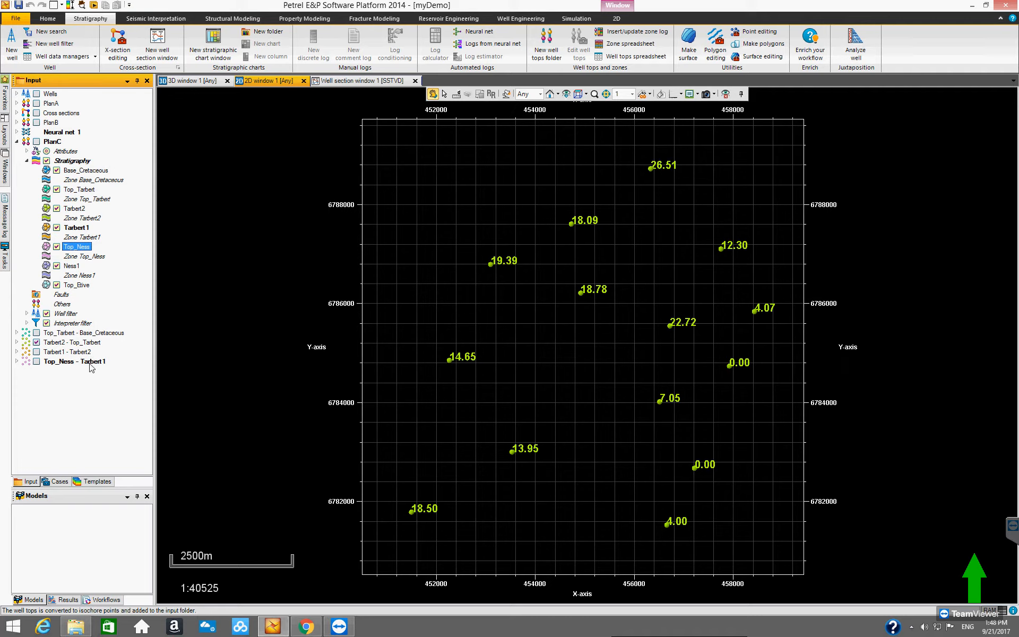
Convert the Ness1 well top to isochore points against Top_Ness, using all wells rather than only filtered ones.
right_click(74, 266)
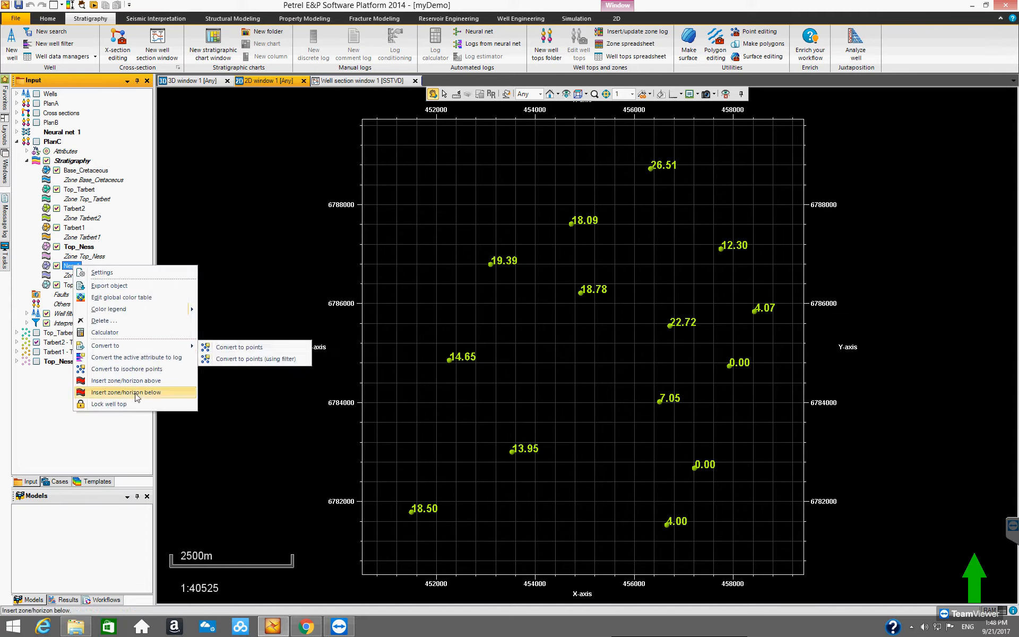
left_click(132, 370)
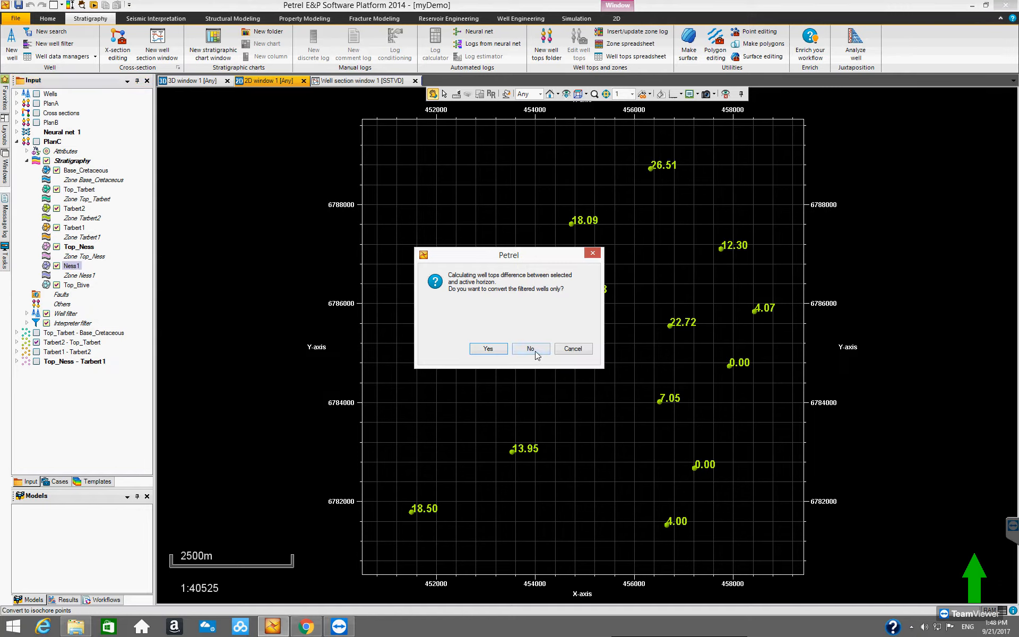
left_click(531, 348)
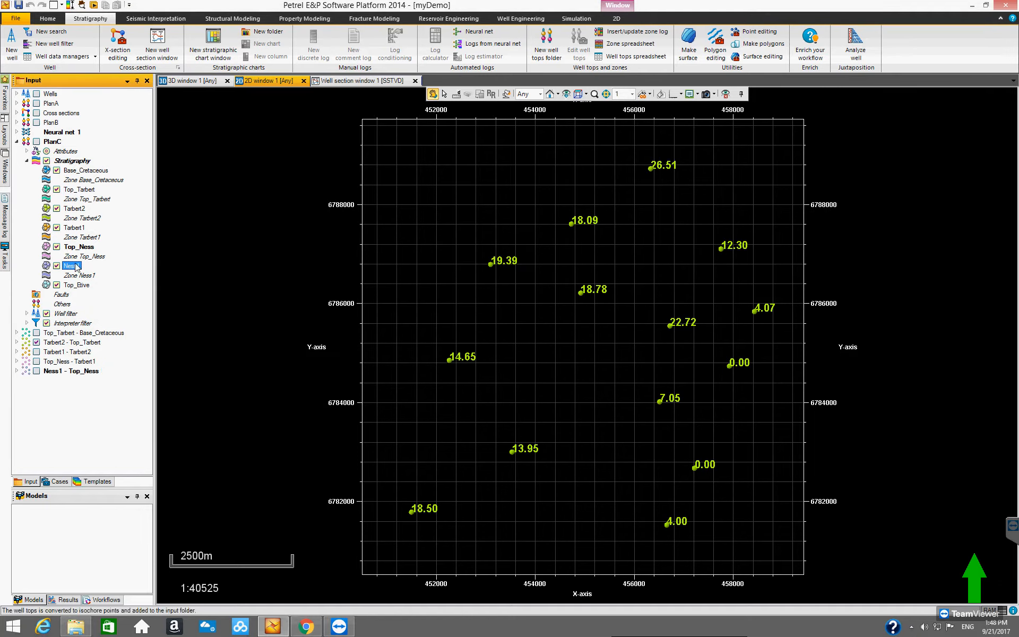
Convert the Top_Etive well top to isochore points against Ness1, using only the filtered wells.
right_click(76, 287)
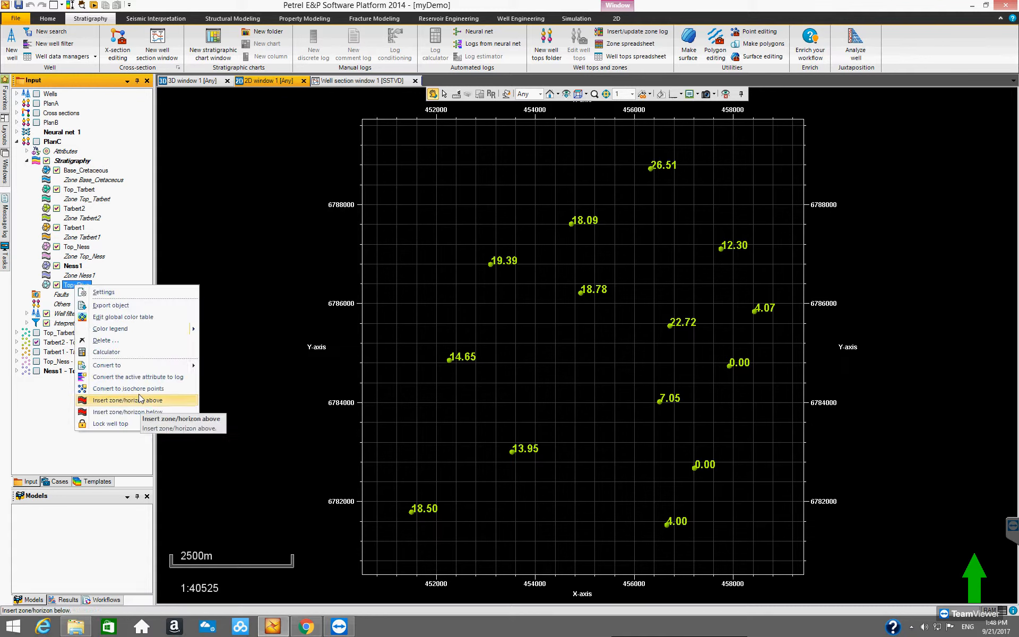
left_click(140, 388)
left_click(487, 348)
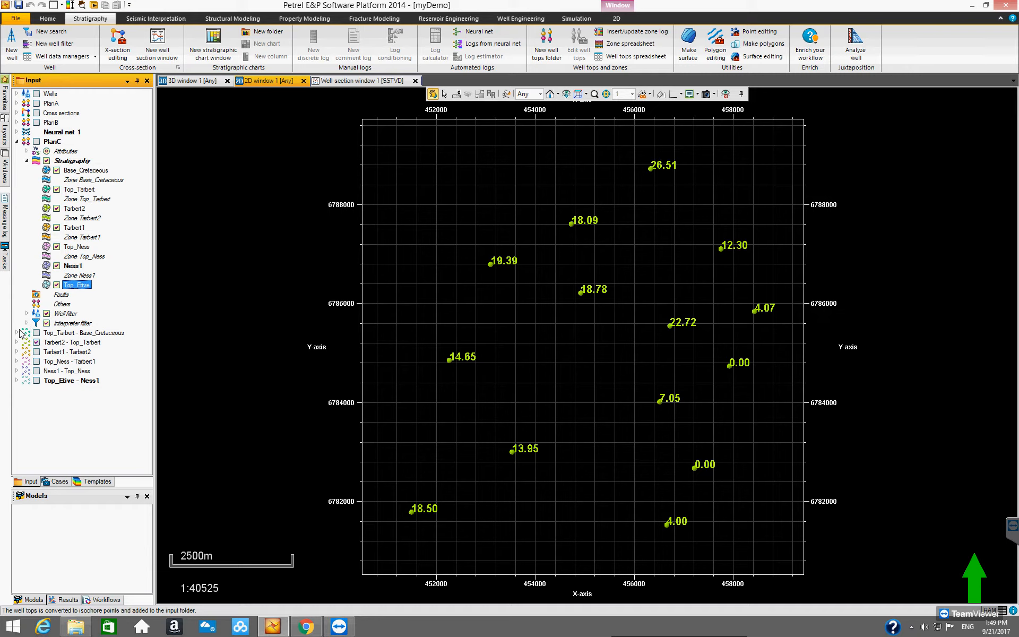
Add a new folder to the input data and name it ThicknessPoints.
right_click(51, 407)
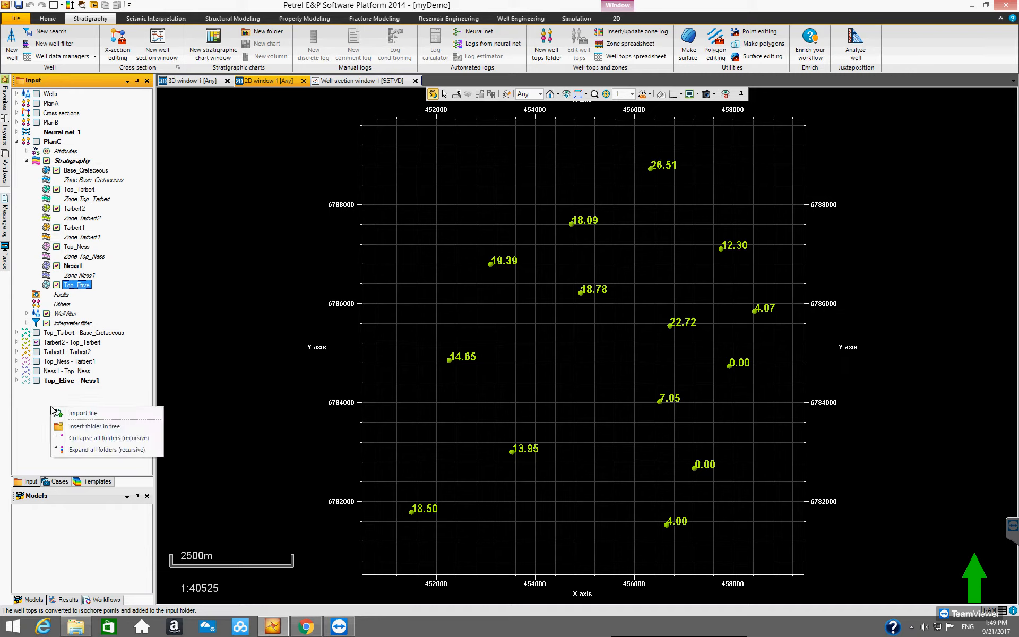
left_click(76, 415)
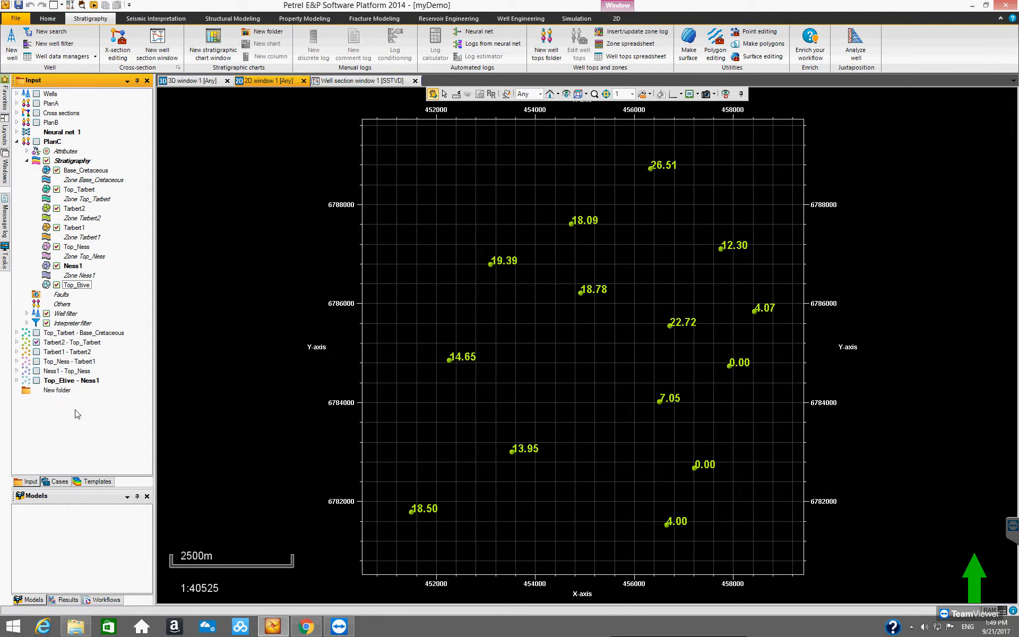
left_click(53, 390)
double_click(54, 390)
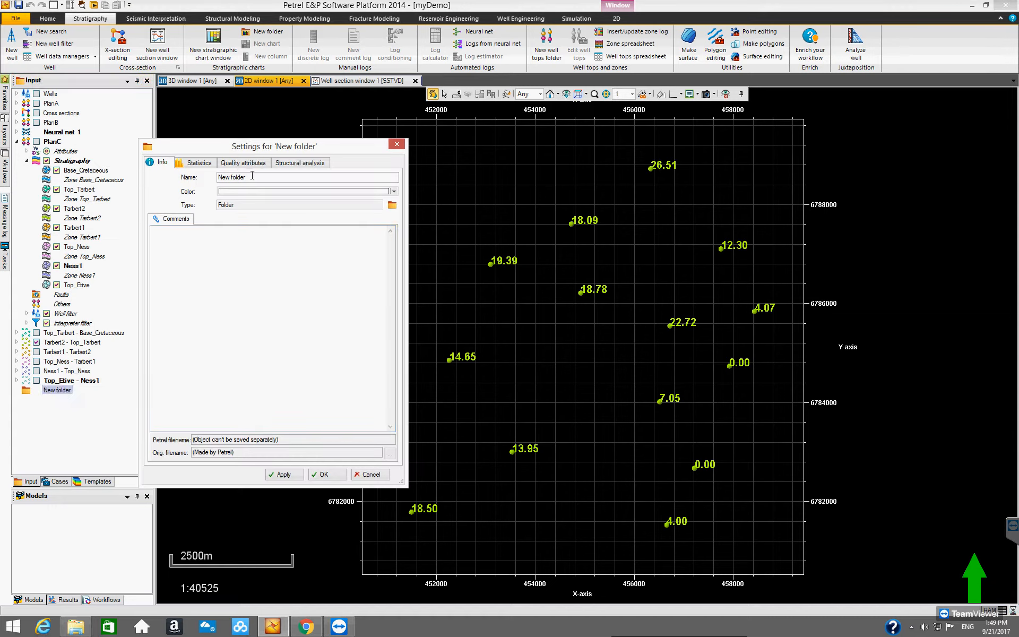
left_click_drag(251, 178, 204, 179)
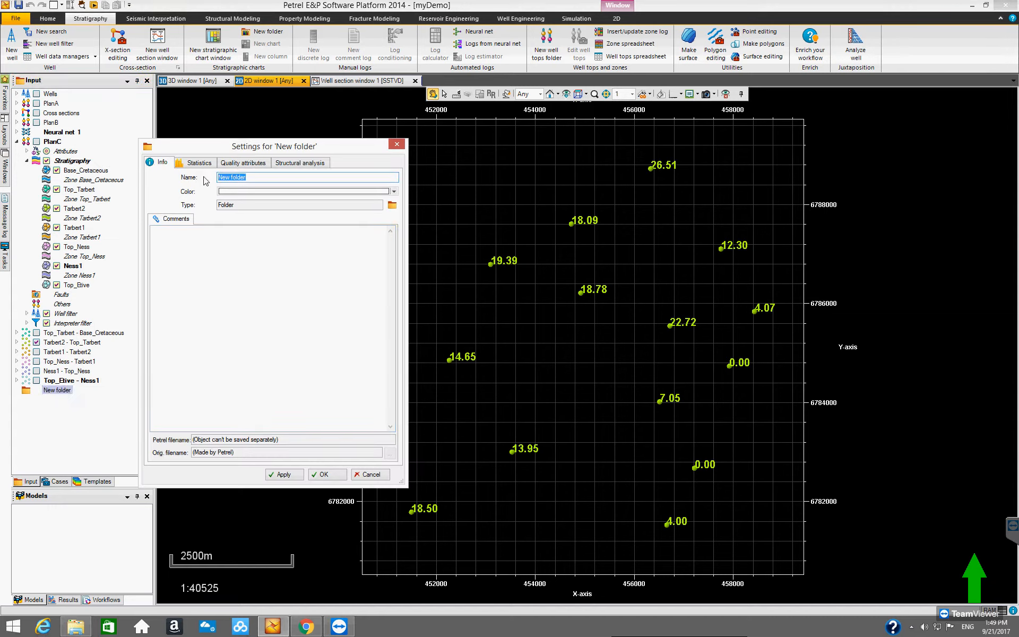
type("ThicknessPoints")
left_click(324, 474)
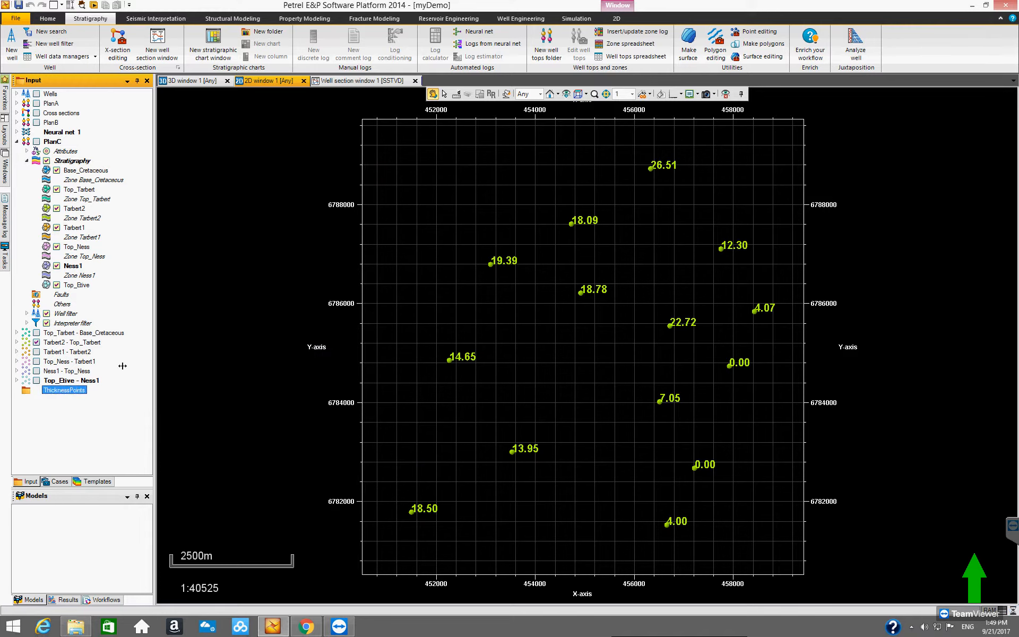
Move all six isochore point sets, from Top_Tarbert - Base_Cretaceous to Top_Etive - Ness1, into the ThicknessPoints folder.
left_click(87, 336)
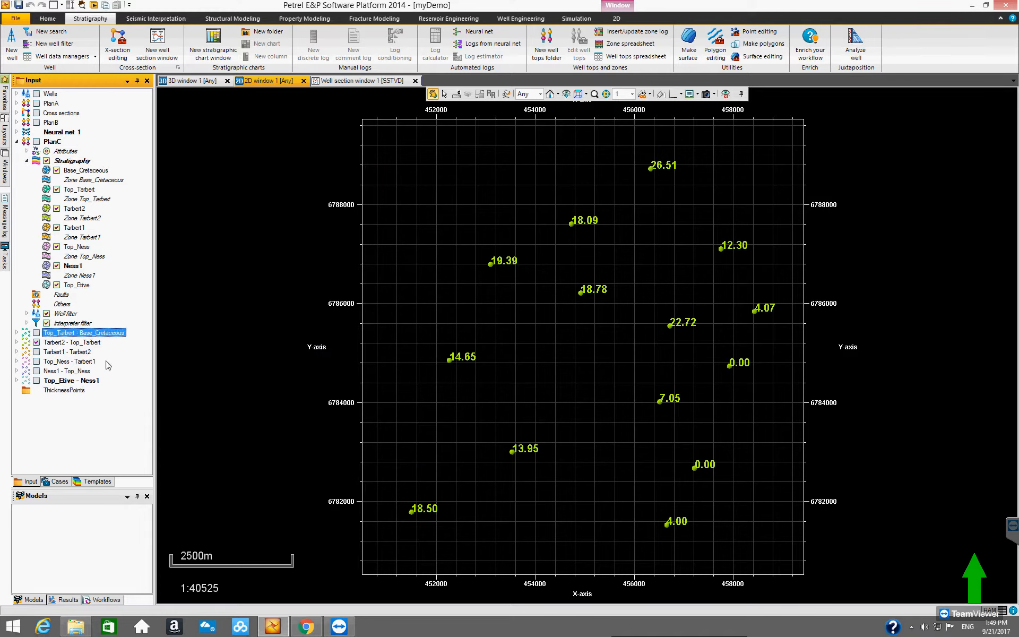
left_click(85, 381, "shift")
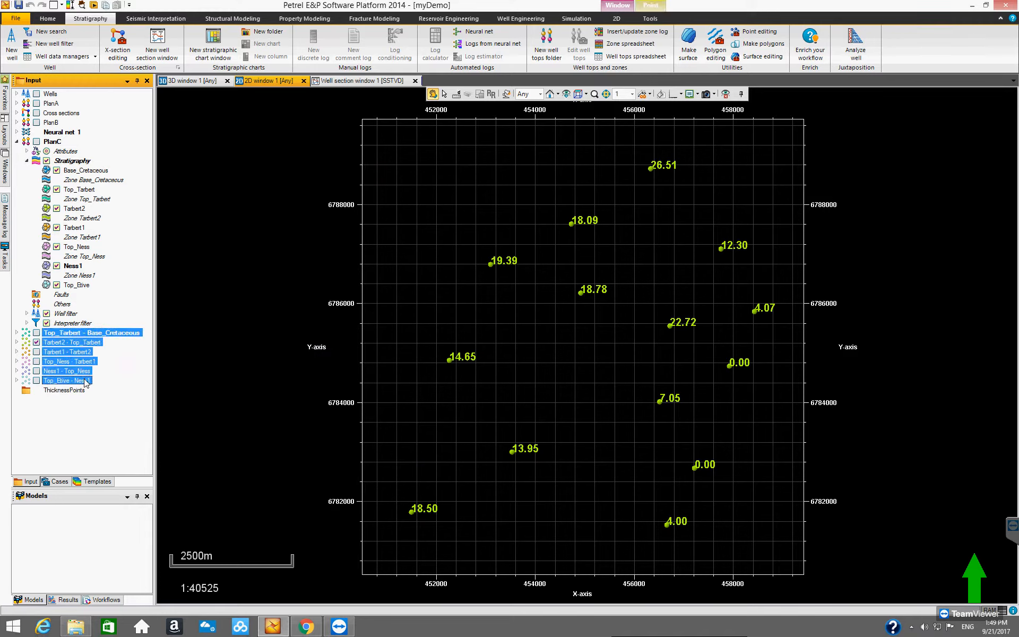
left_click_drag(75, 383, 75, 393)
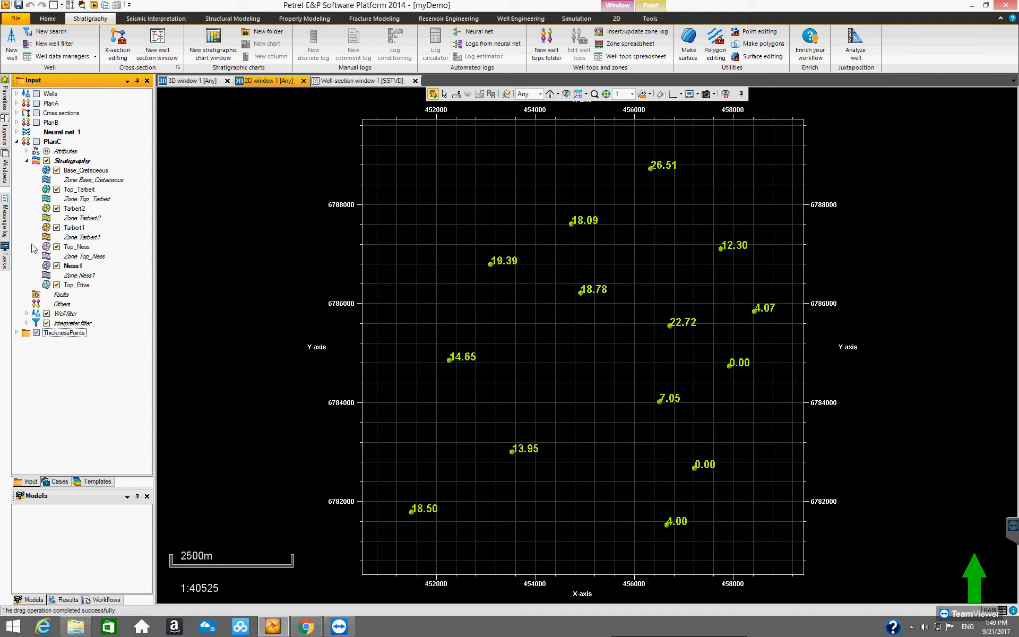
Collapse PlanC, expand the ThicknessPoints folder and display only the Top_Tarbert - Base_Cretaceous points on the map.
left_click(17, 141)
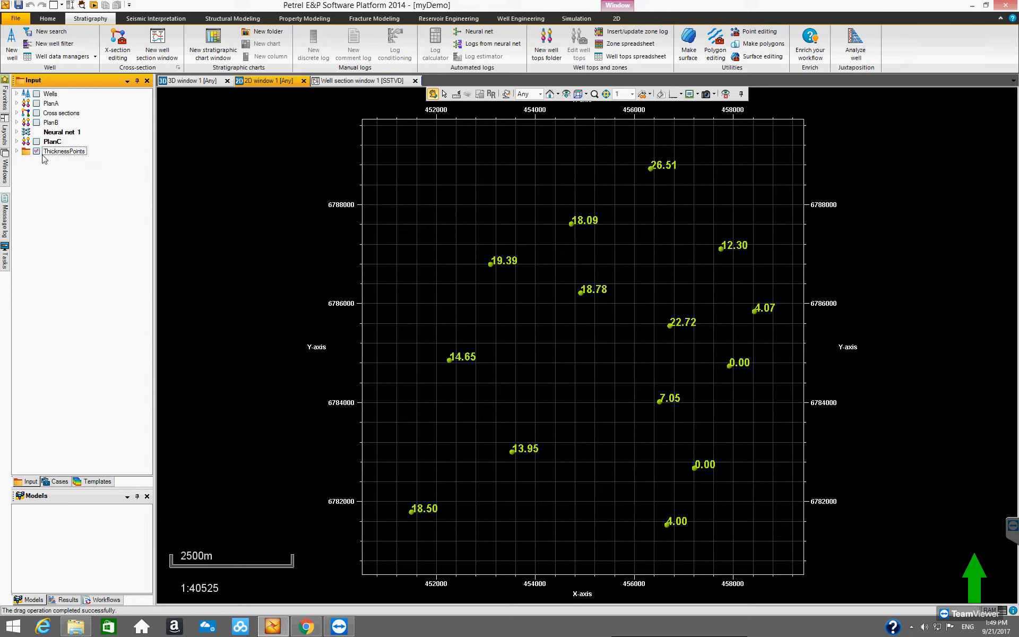
left_click(17, 152)
left_click(46, 161)
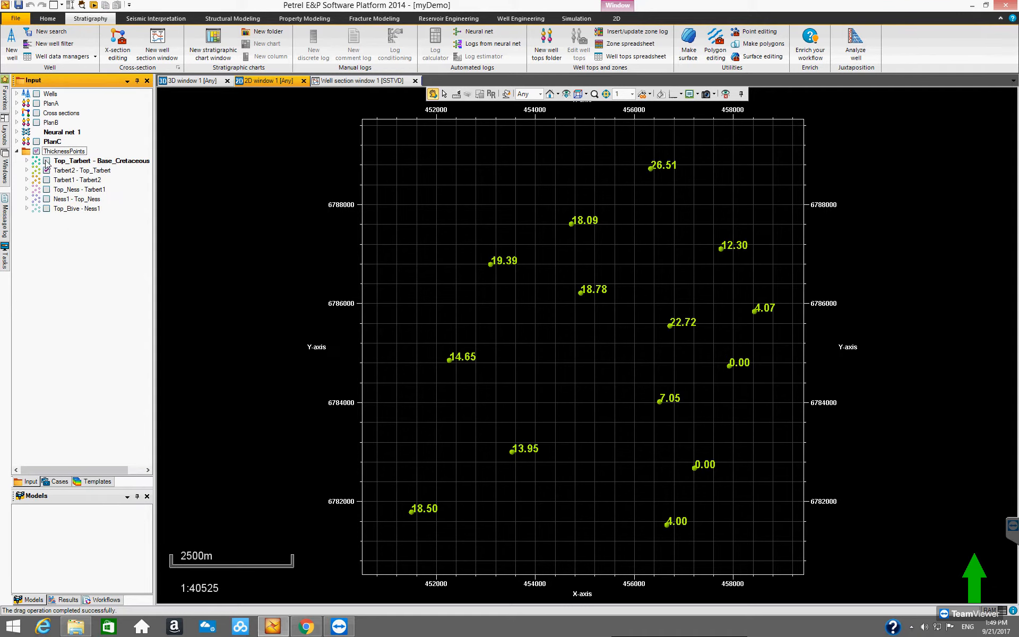
left_click(47, 170)
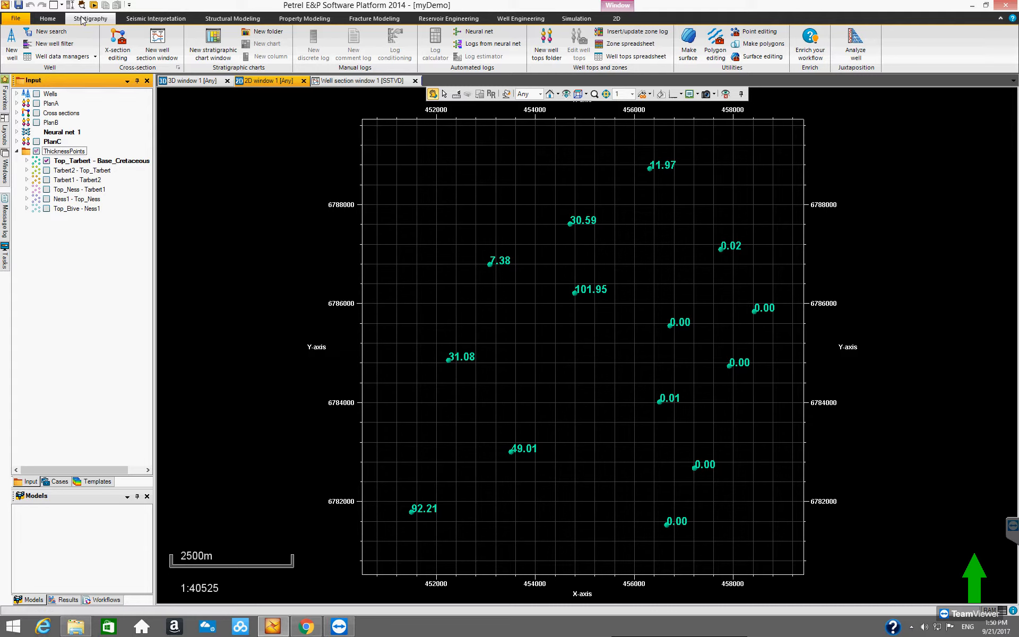
Start Make surface and assign the Top_Tarbert - Base_Cretaceous points as the main input.
left_click(688, 45)
left_click_drag(533, 219, 632, 218)
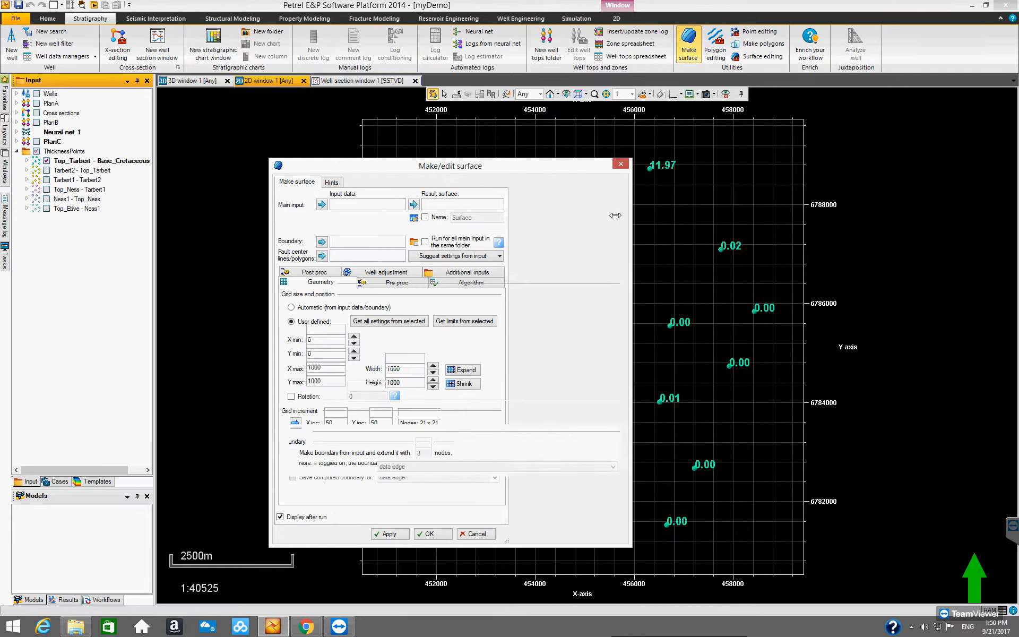
left_click_drag(429, 166, 422, 163)
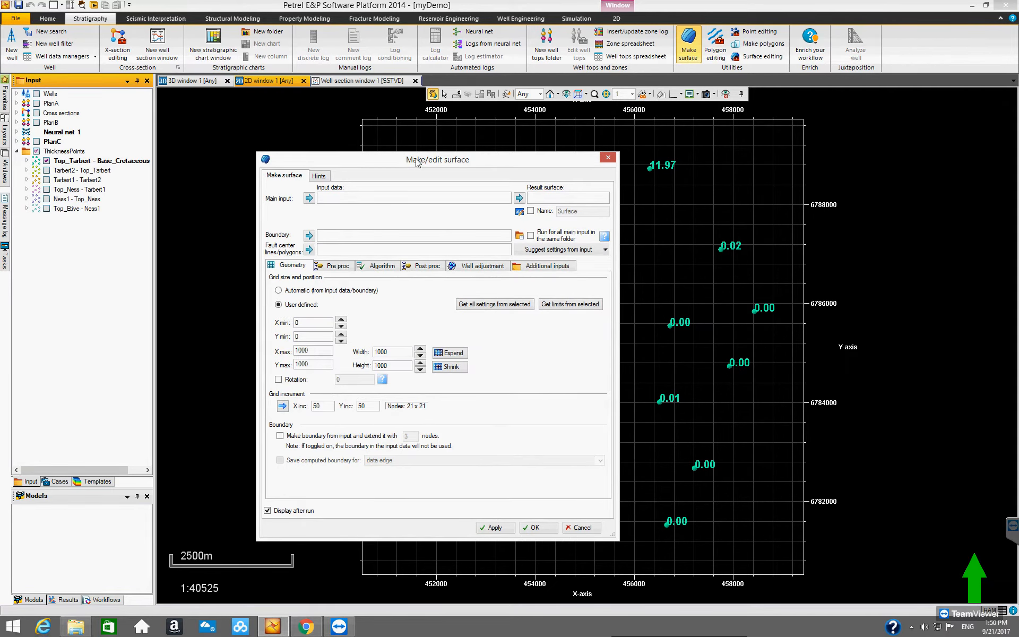
left_click_drag(416, 162, 397, 160)
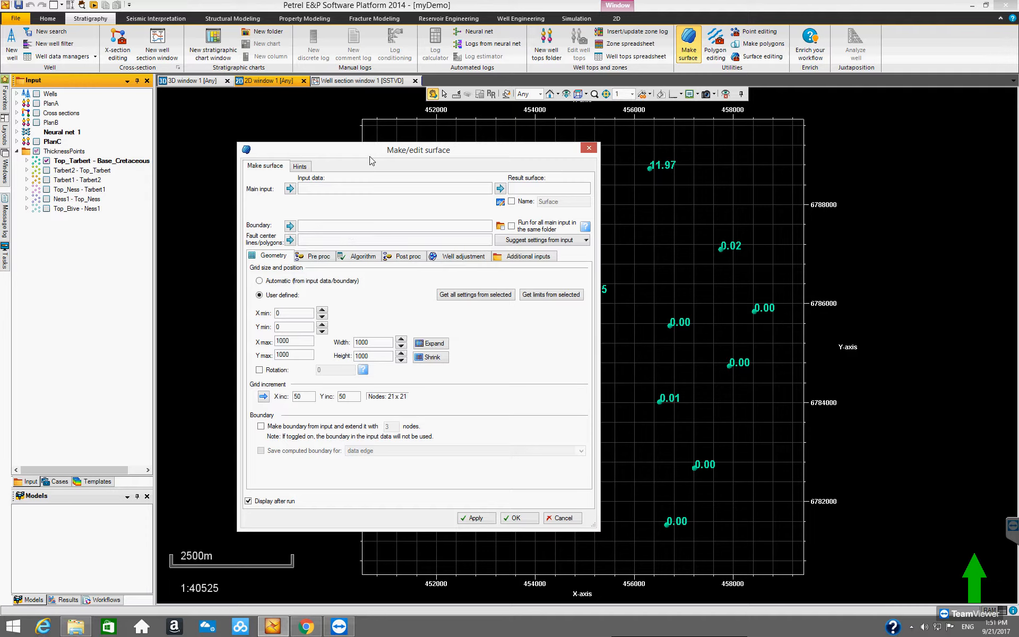
left_click_drag(371, 162, 359, 156)
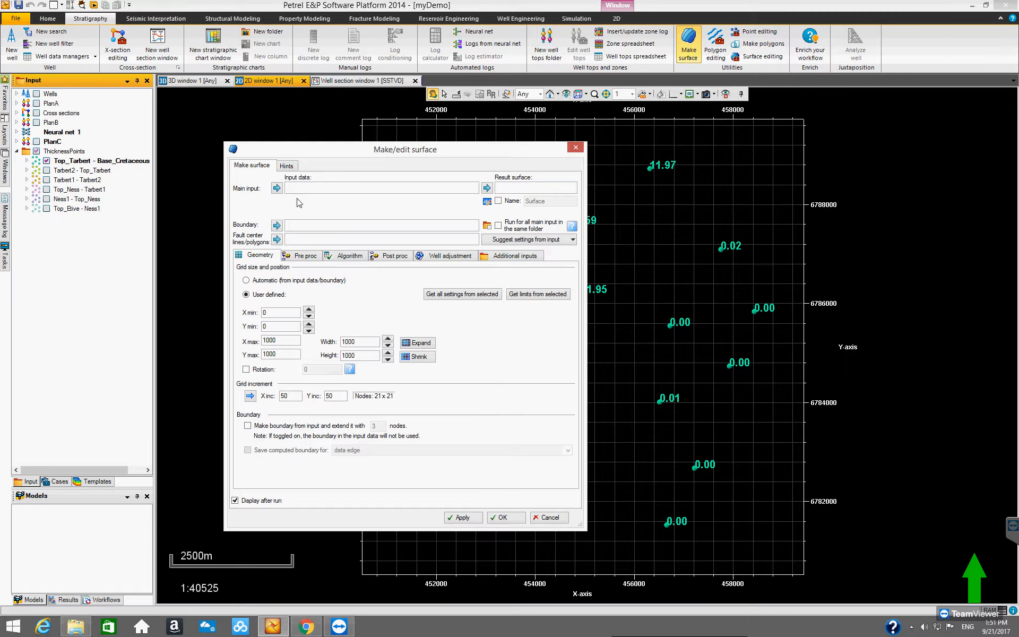
left_click(114, 166)
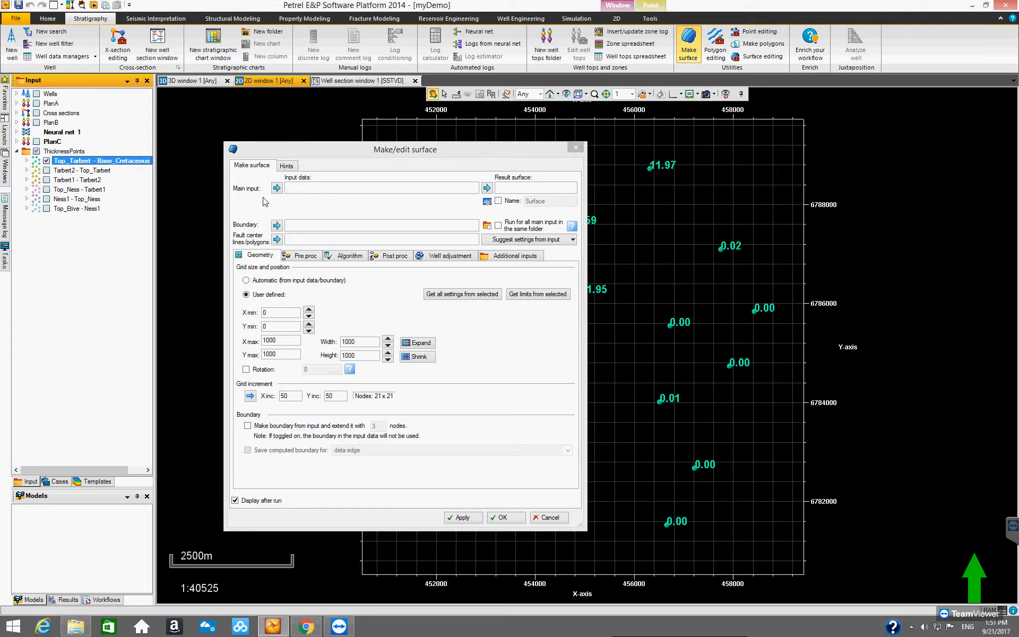
left_click(276, 189)
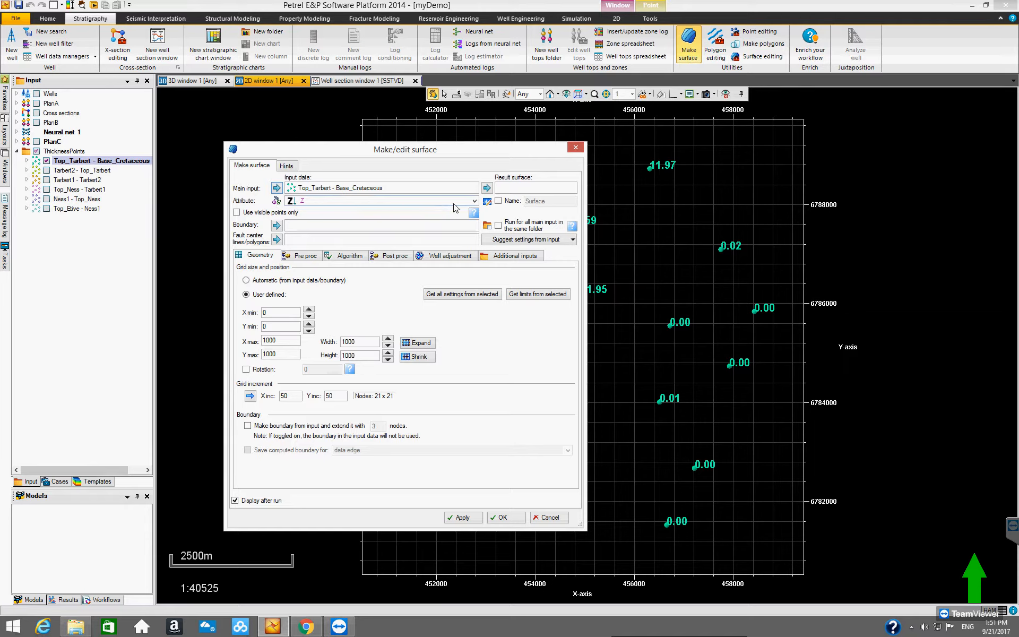
Set the surface attribute to Thickness, run for all main input in the same folder, and use automatic grid size and position.
left_click(474, 201)
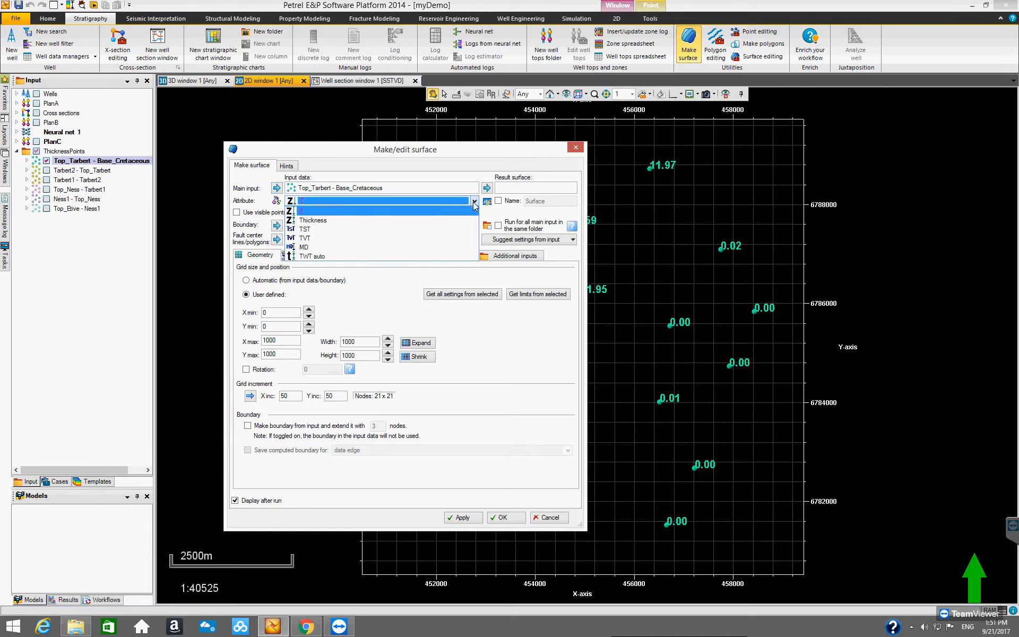
left_click(336, 220)
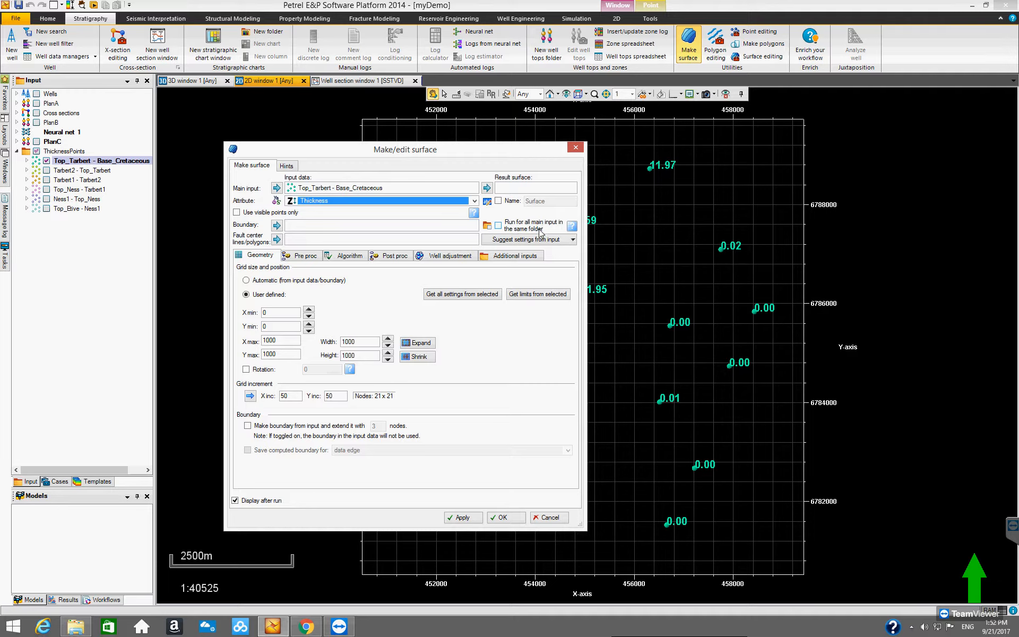
left_click(498, 226)
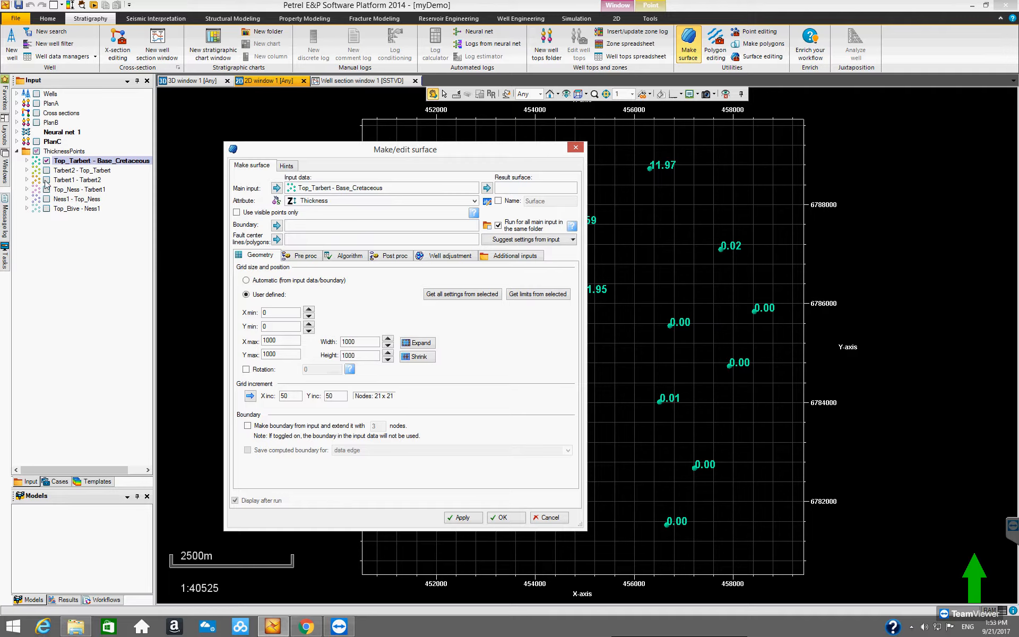
left_click(245, 280)
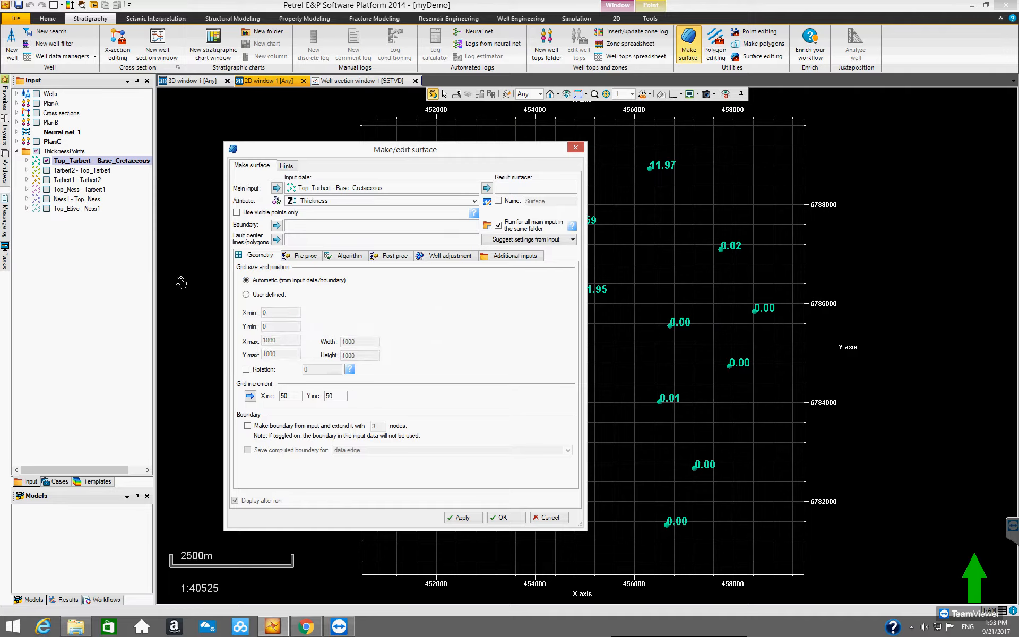
Compare the 50 by 50 grid increment with the spacing and extent of the thickness points on the map.
left_click_drag(342, 154, 385, 174)
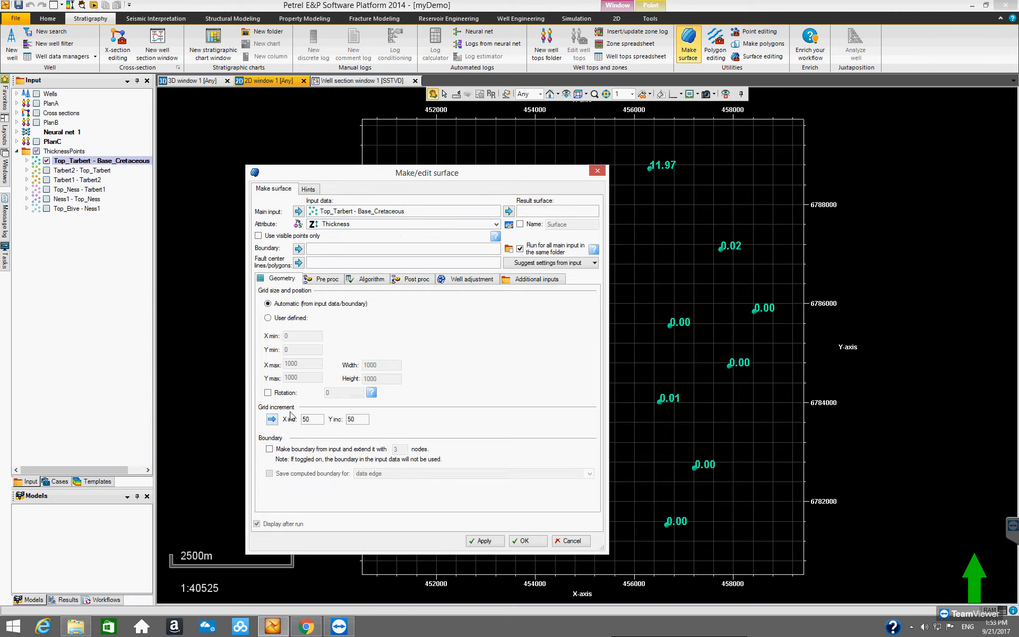
left_click_drag(464, 178, 380, 154)
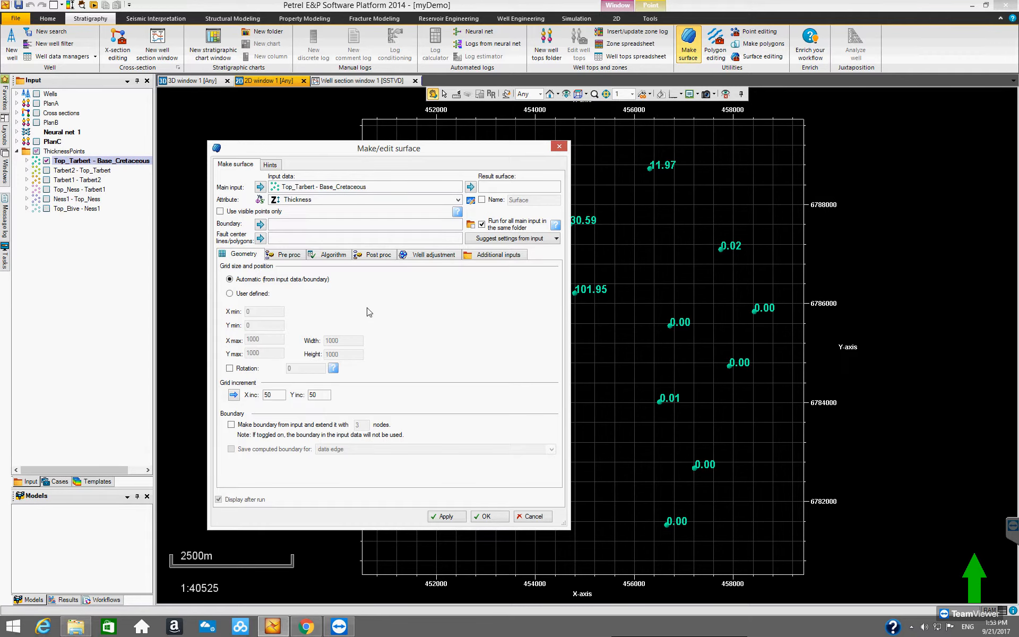
left_click_drag(407, 154, 206, 206)
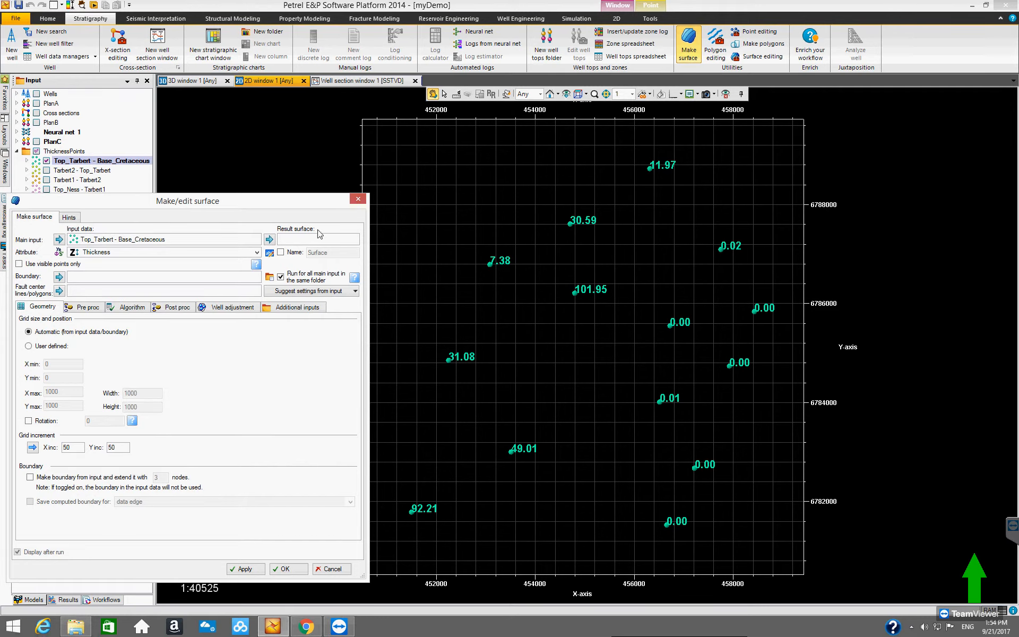
left_click_drag(292, 203, 524, 174)
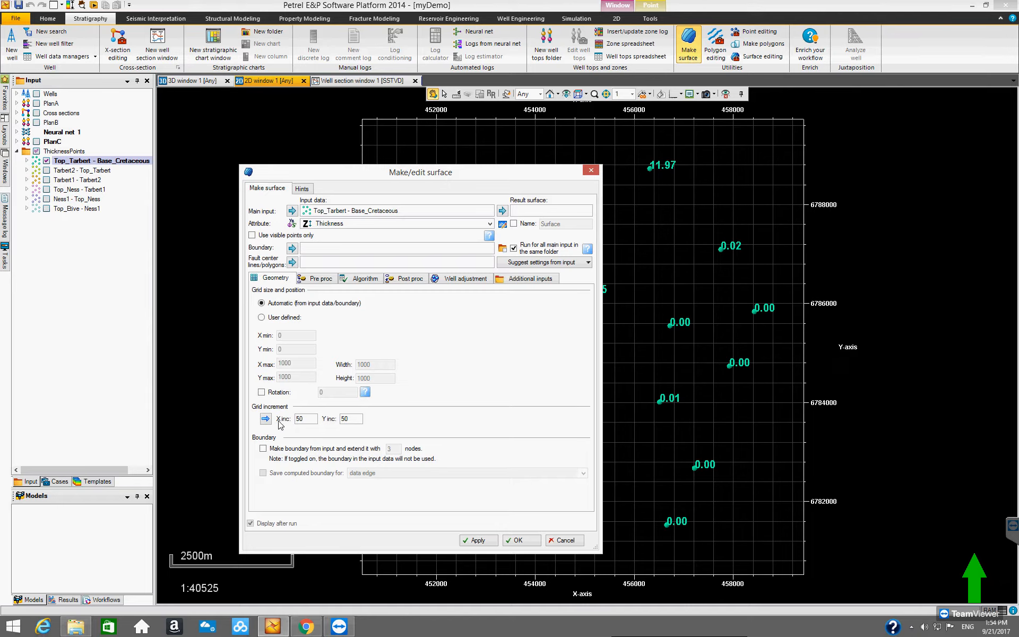
left_click(348, 420)
left_click_drag(442, 175, 383, 142)
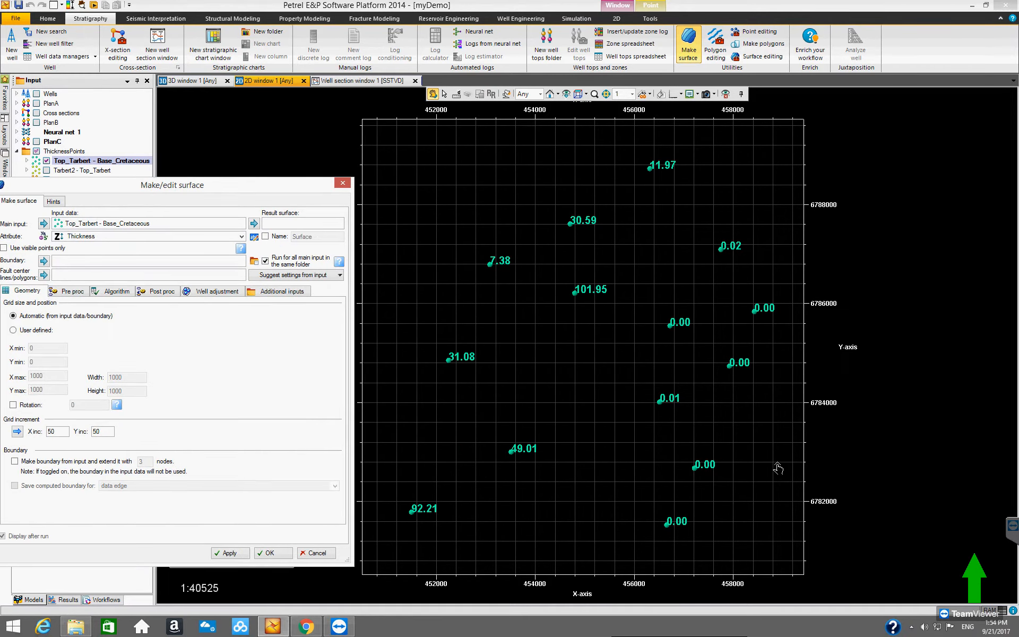
left_click_drag(271, 193, 455, 189)
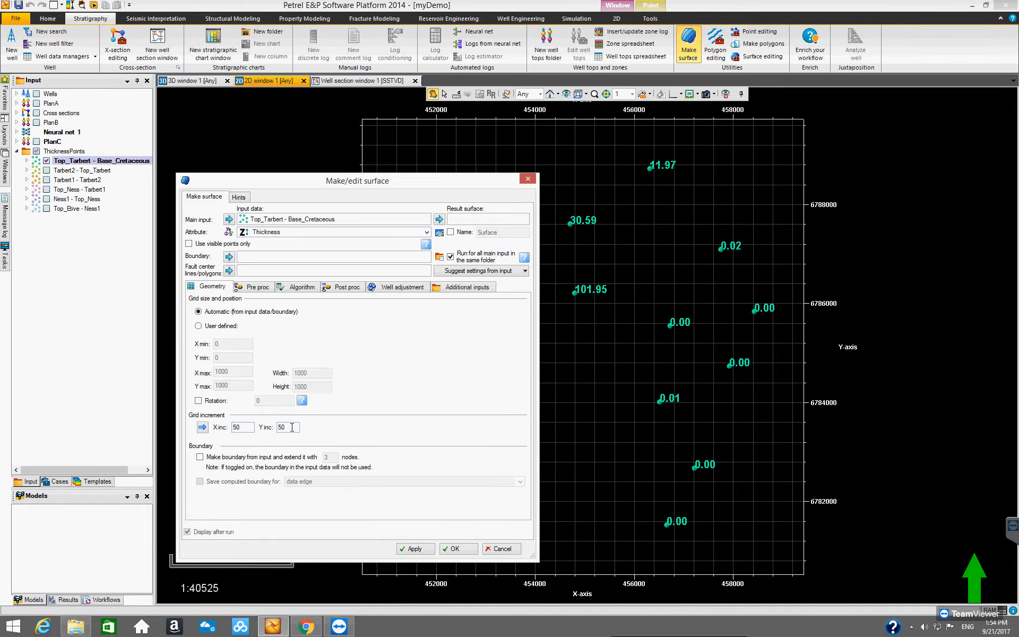
left_click_drag(493, 186, 362, 176)
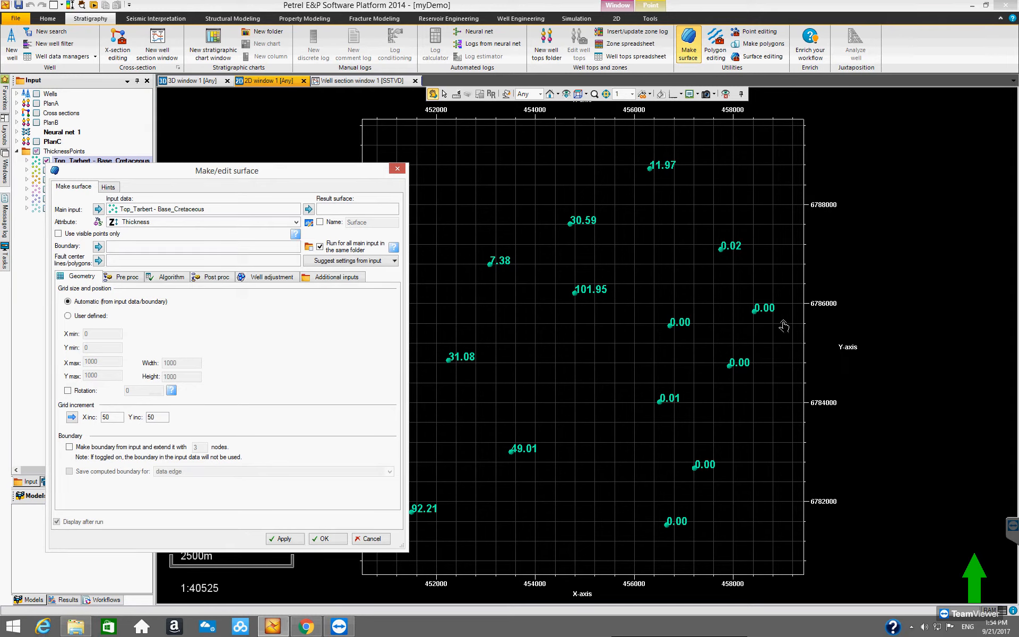
left_click_drag(285, 171, 441, 143)
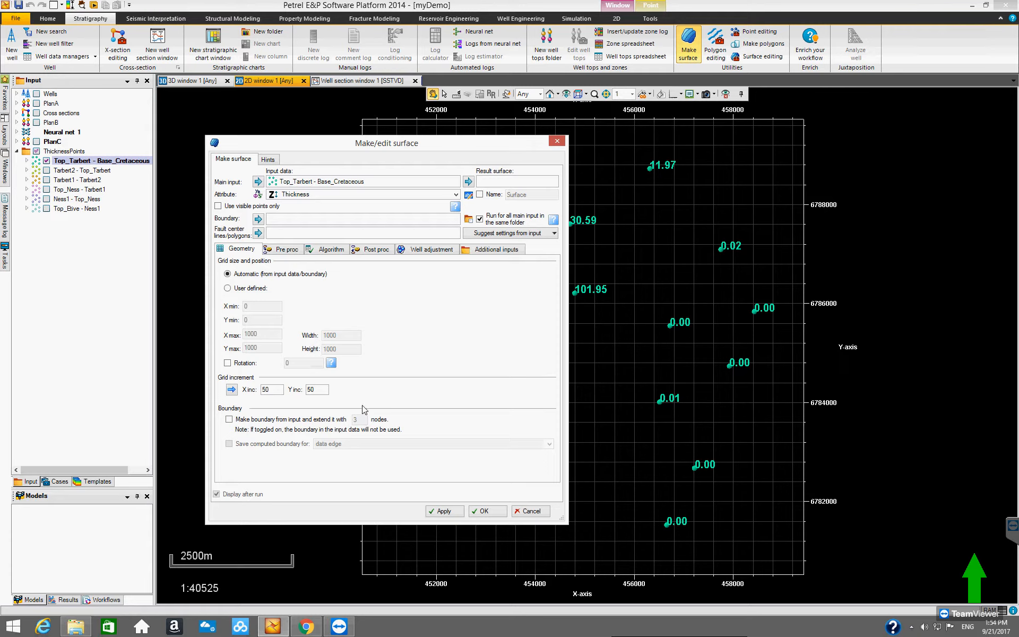
Set the gridding method to Isochore interpolation and generate the thickness surfaces for all point sets in the folder.
left_click(326, 253)
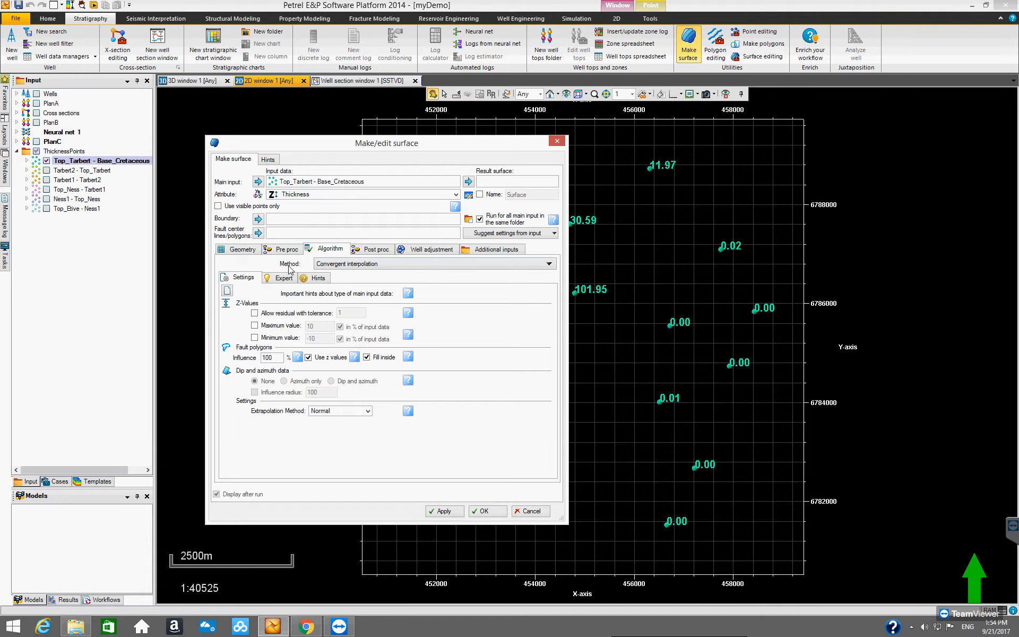
left_click_drag(443, 148, 226, 193)
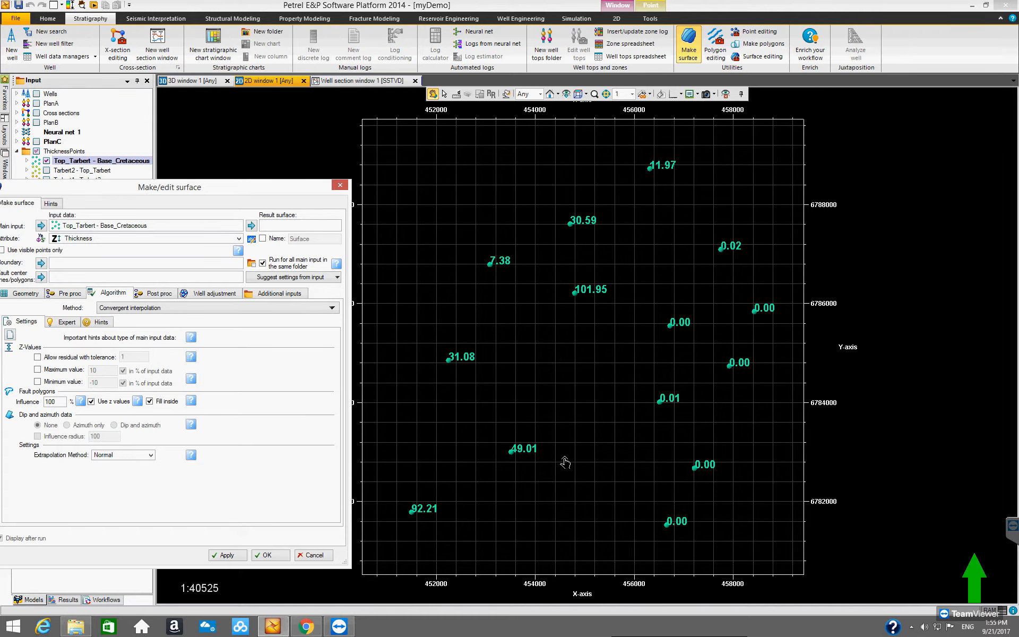
left_click_drag(260, 187, 478, 151)
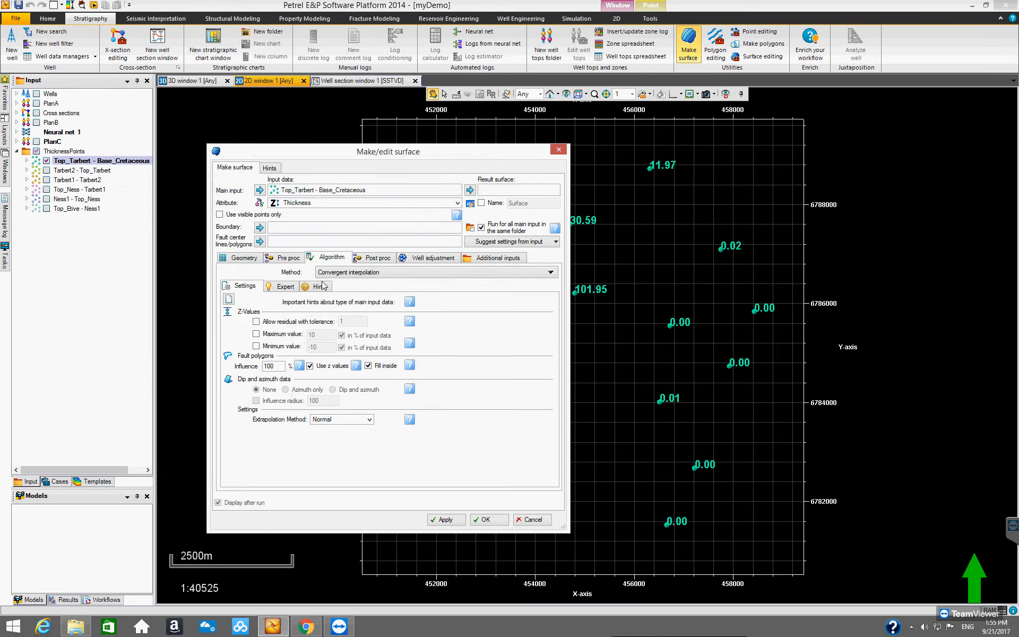
left_click(445, 272)
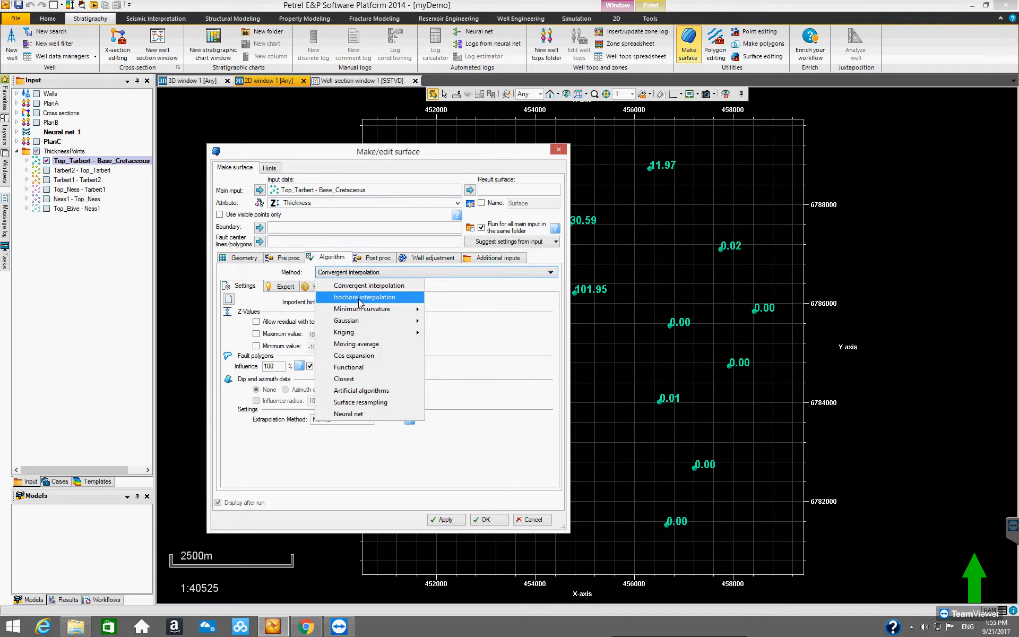
left_click(360, 298)
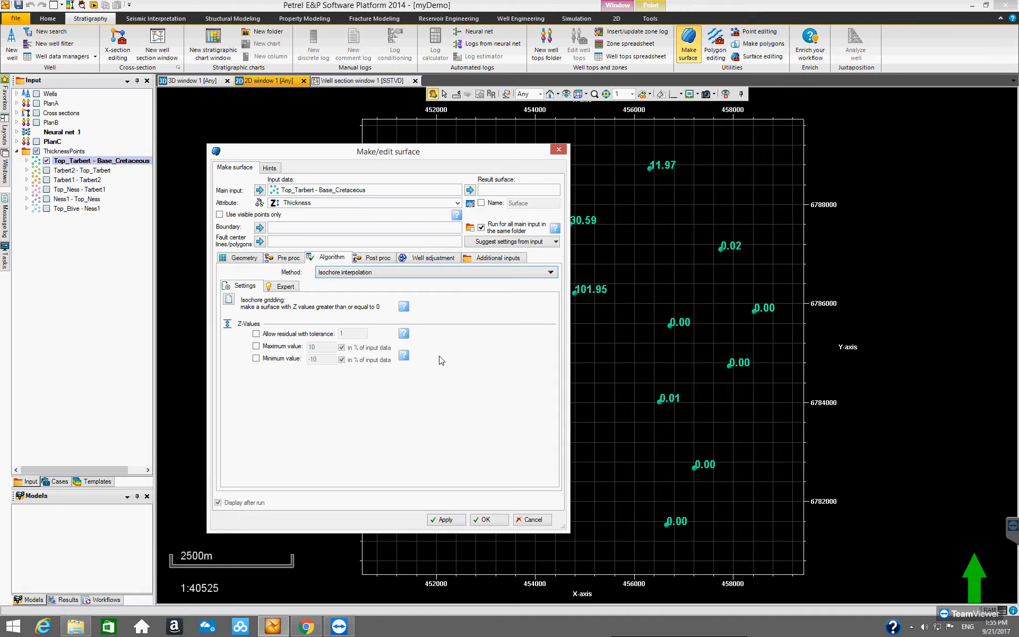
left_click(493, 520)
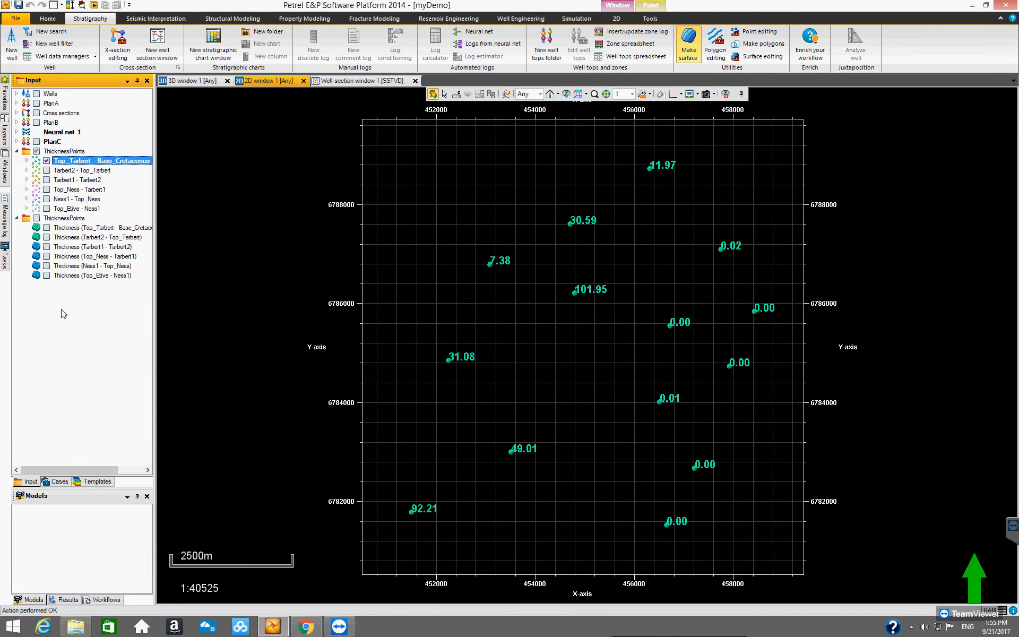
Hide the Top_Tarbert - Base_Cretaceous points and rename the folder holding the thickness surfaces to isochore.
left_click(55, 220)
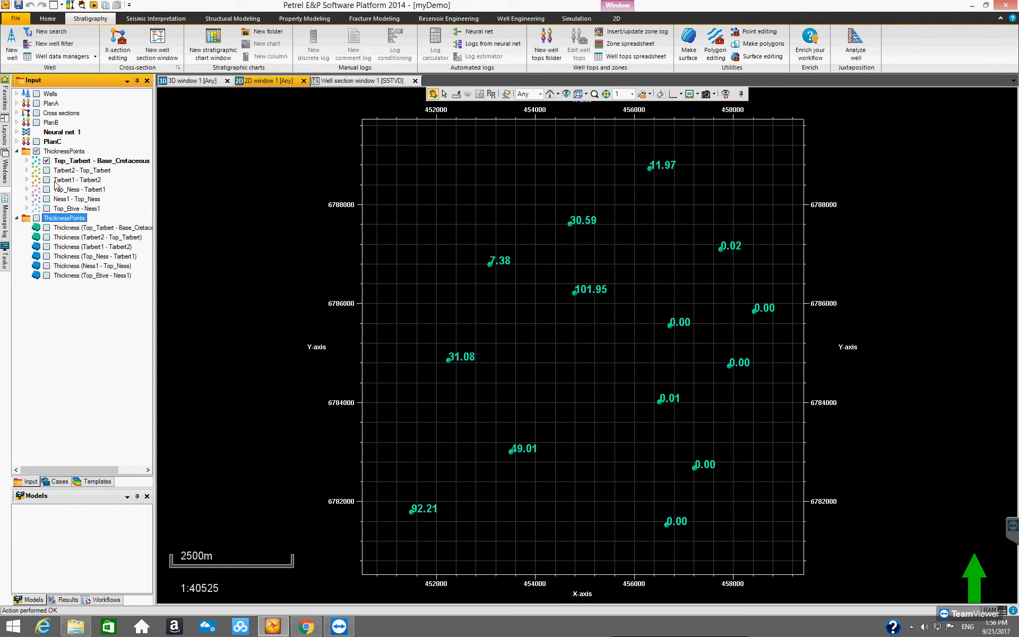
left_click(47, 161)
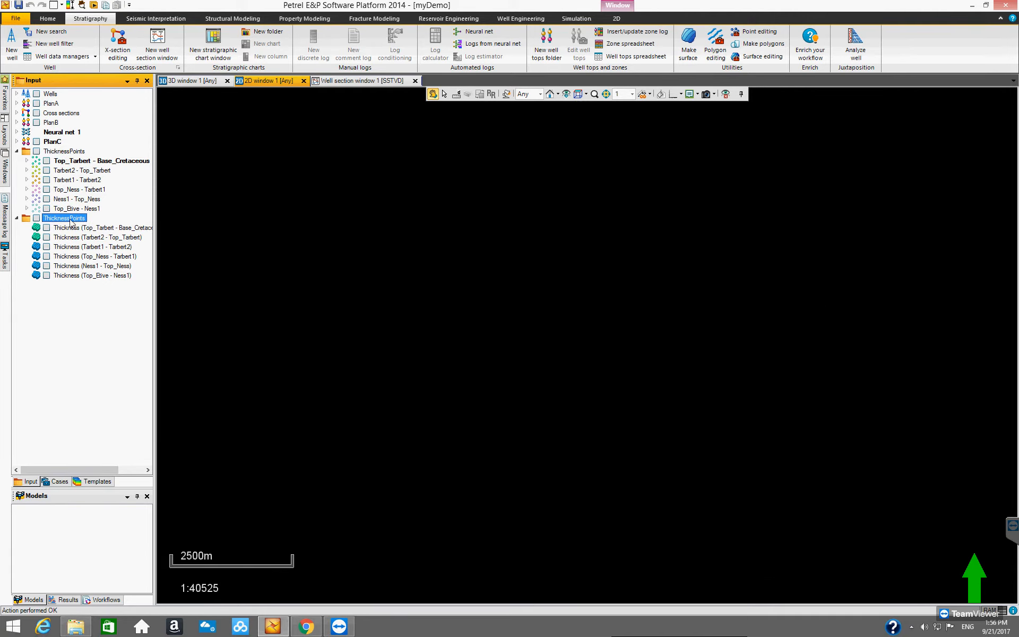
right_click(70, 220)
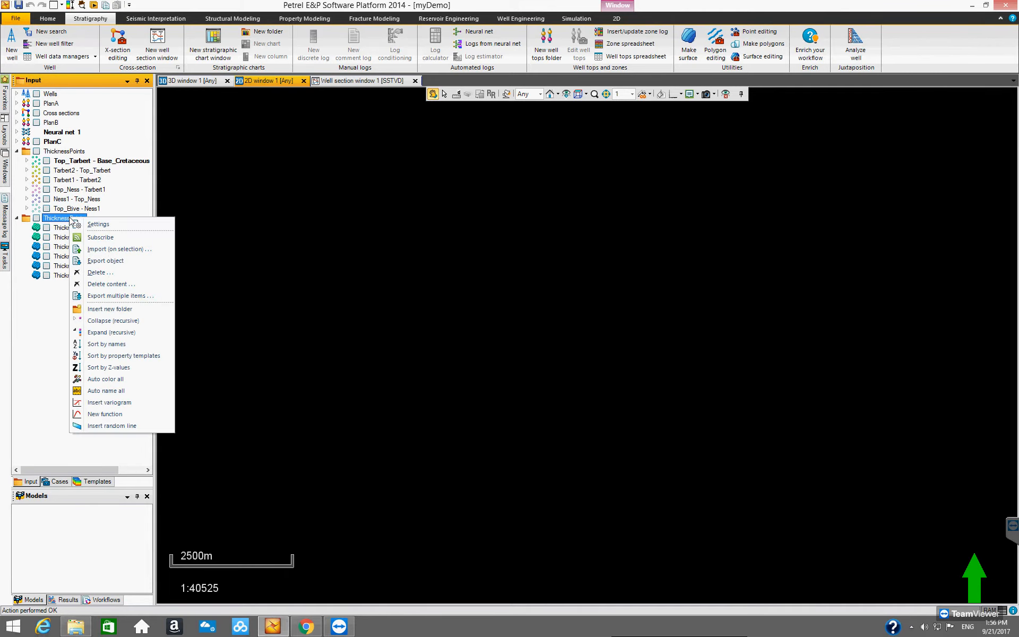
left_click(90, 225)
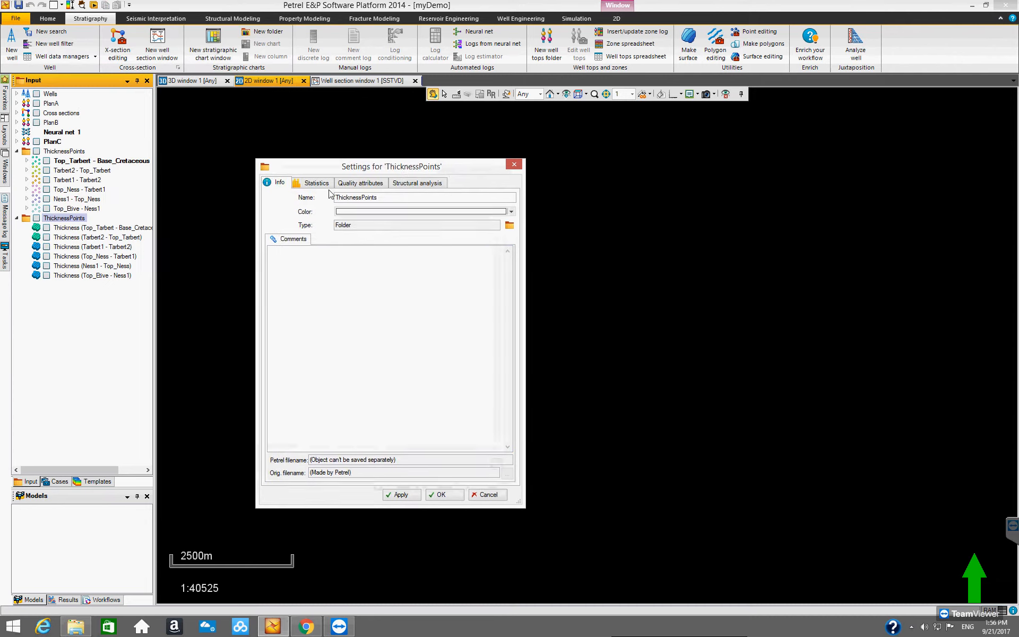
double_click(386, 199)
key("BackSpace")
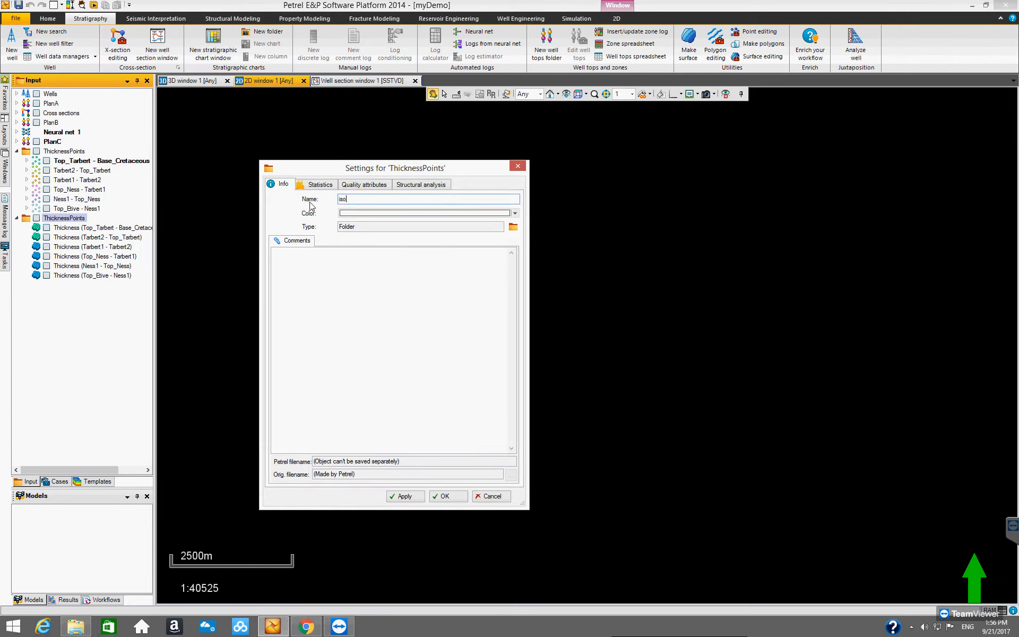
left_click(439, 501)
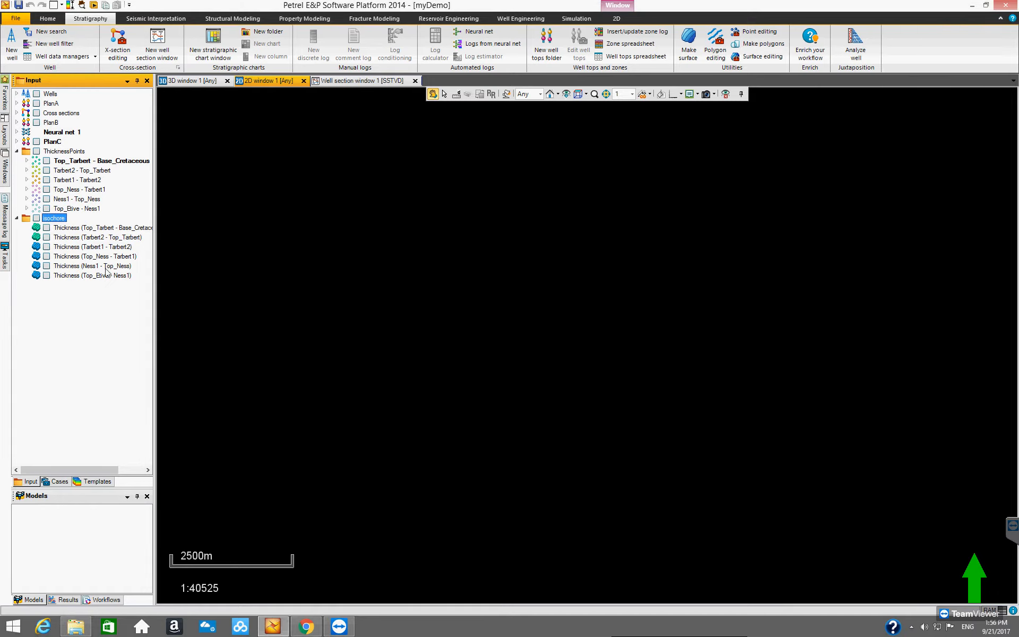
Examine each thickness surface in the isochore folder one at a time in the 2D window, from Top_Tarbert - Base_Cretaceous to Top_Etive - Ness1.
left_click(46, 228)
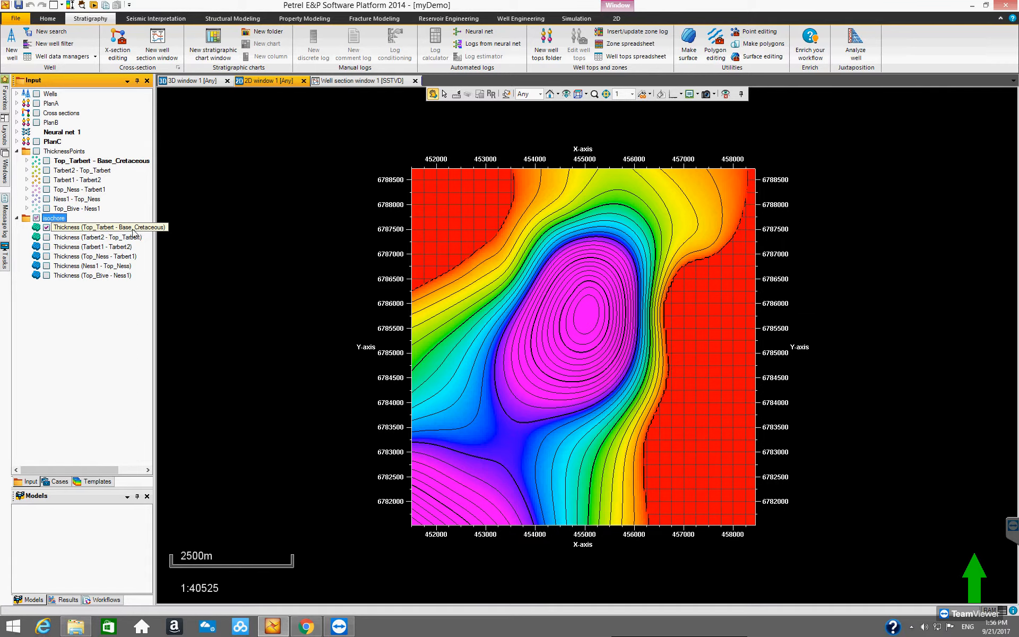
left_click(47, 228)
left_click(47, 238)
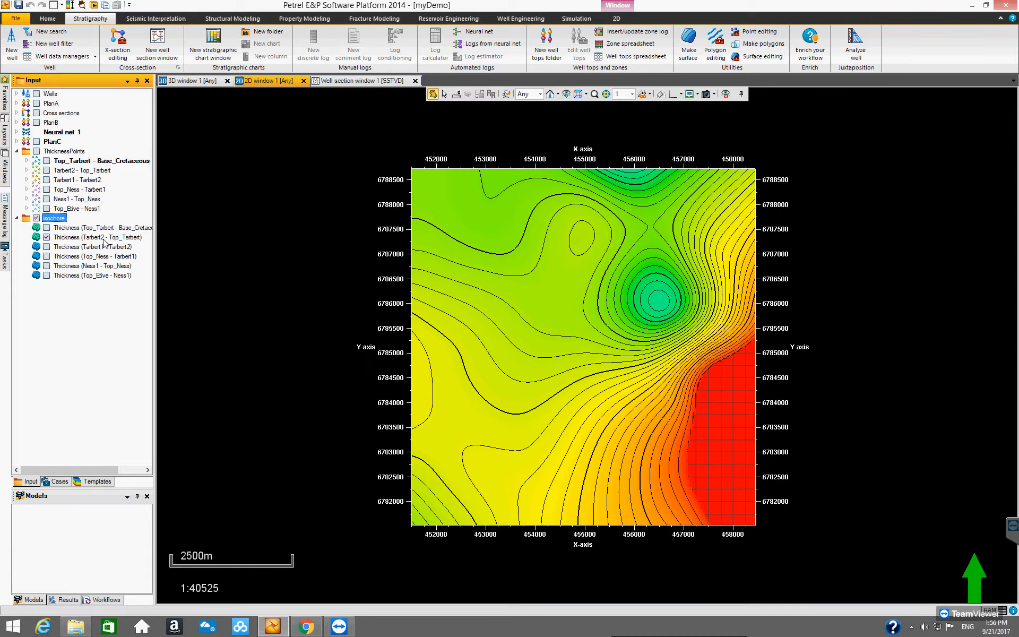
left_click(46, 237)
left_click(46, 247)
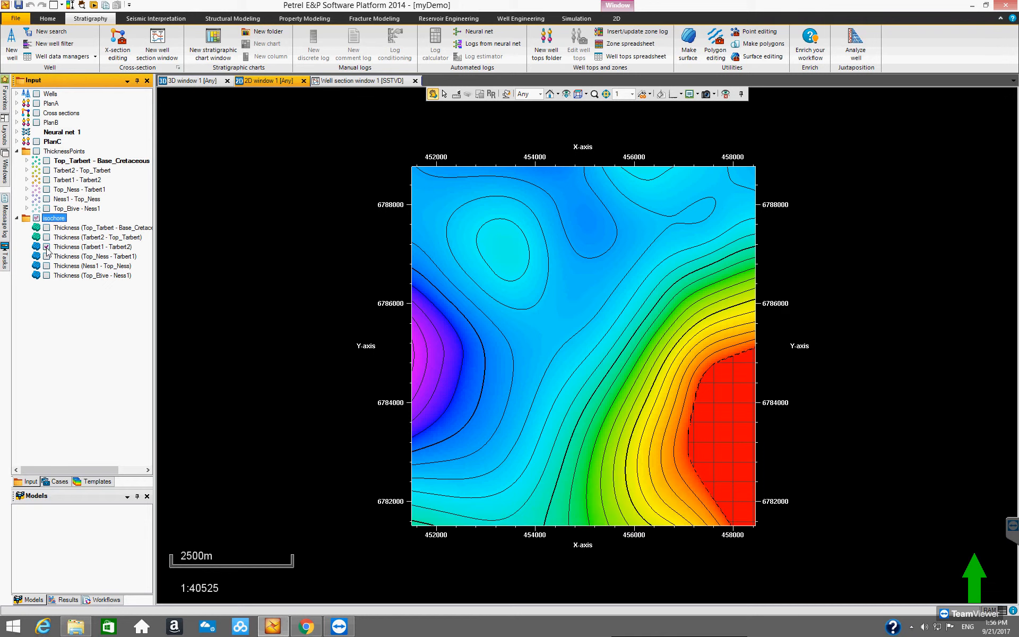
left_click(47, 247)
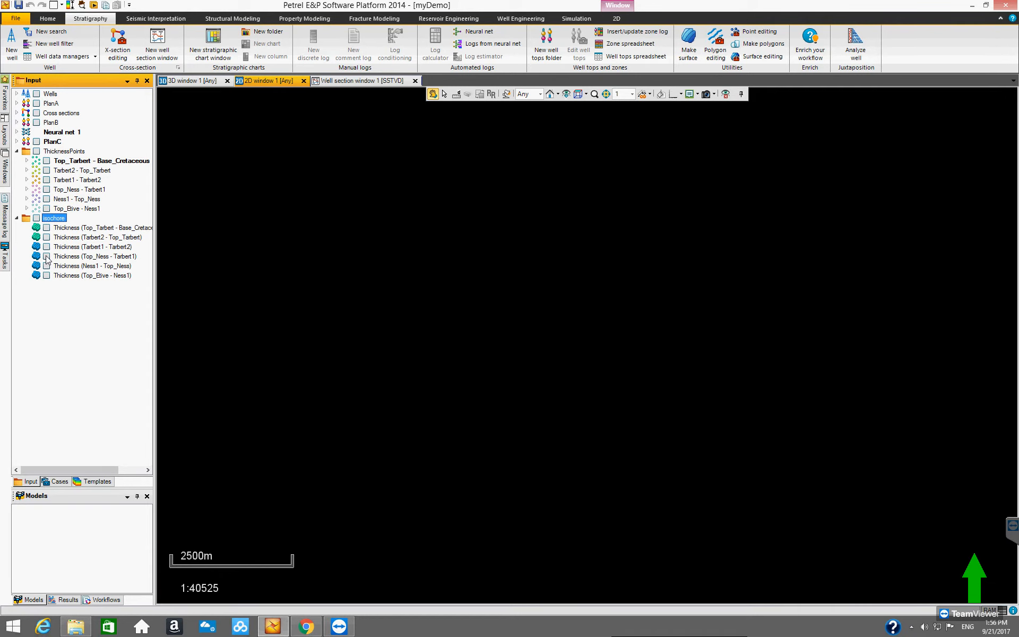
left_click(47, 256)
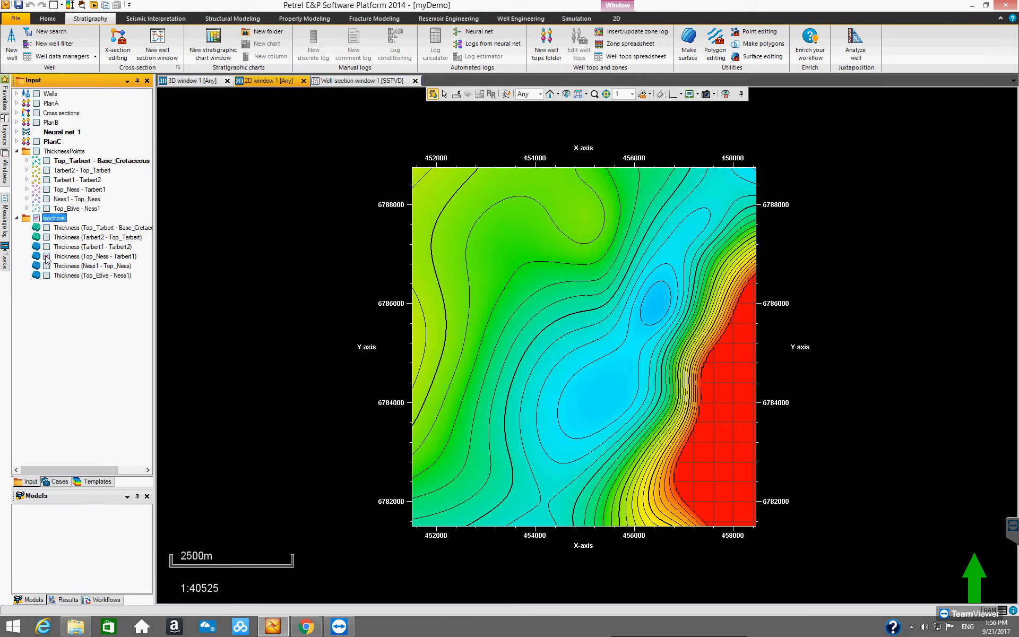
left_click(47, 257)
left_click(47, 266)
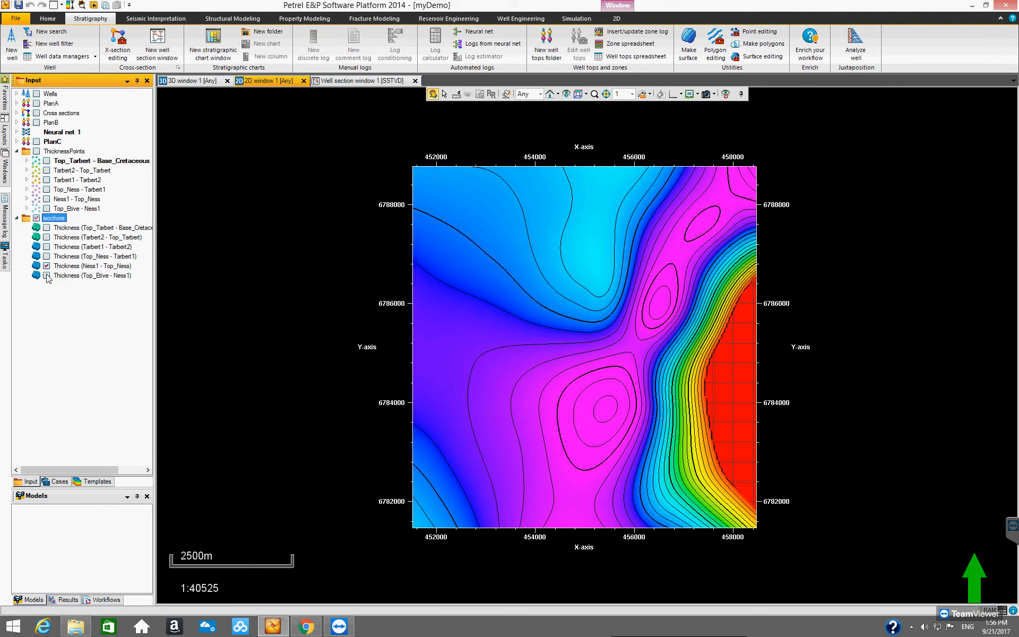
left_click(47, 276)
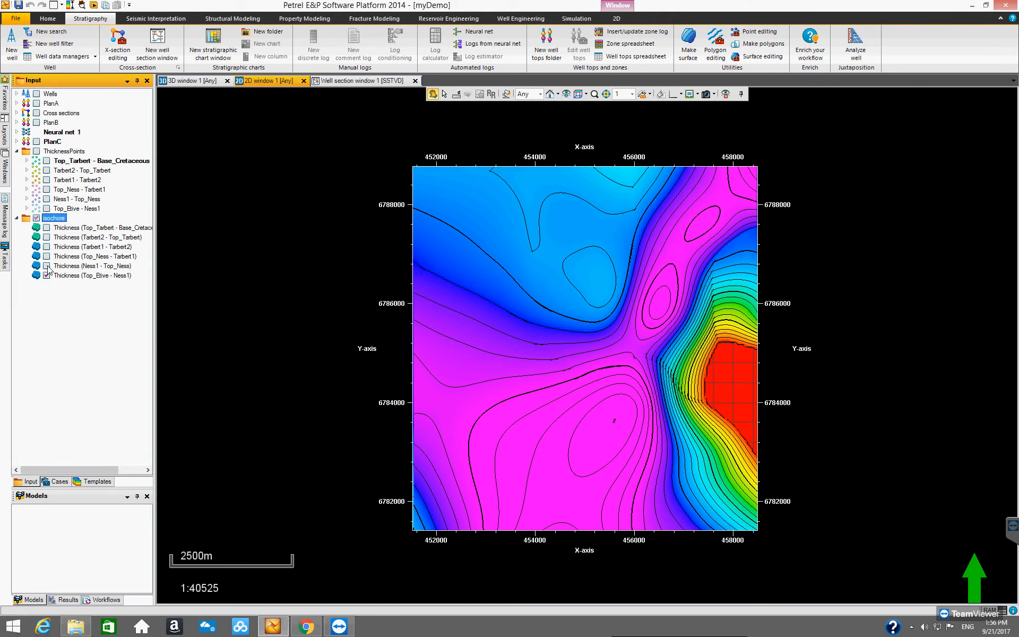
left_click(46, 275)
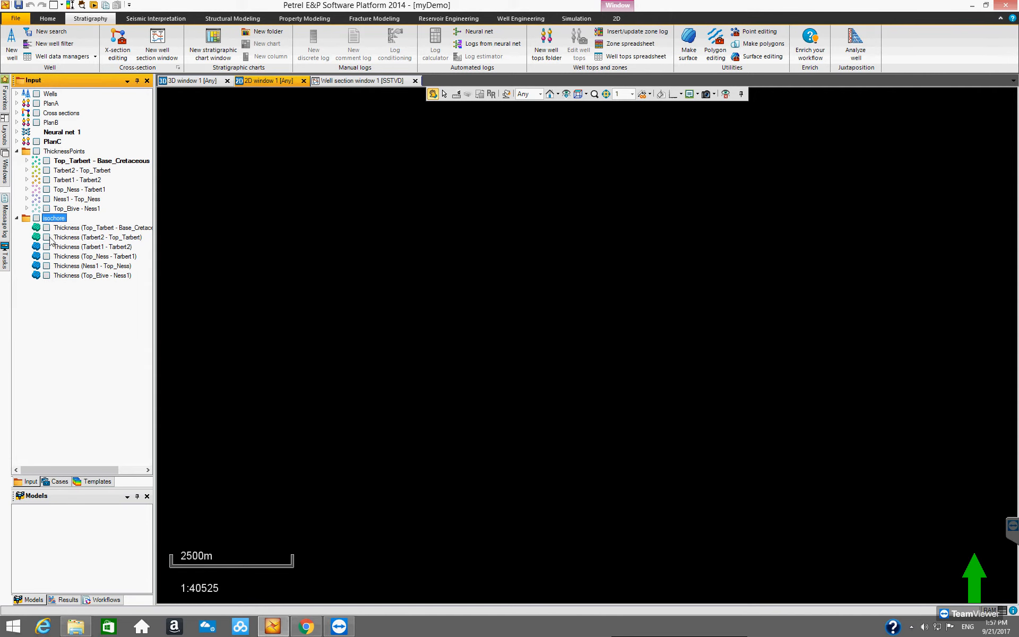
Display the Thickness (Top_Tarbert - Base_Cretaceous) surface with its color legend in the 2D window.
left_click(47, 228)
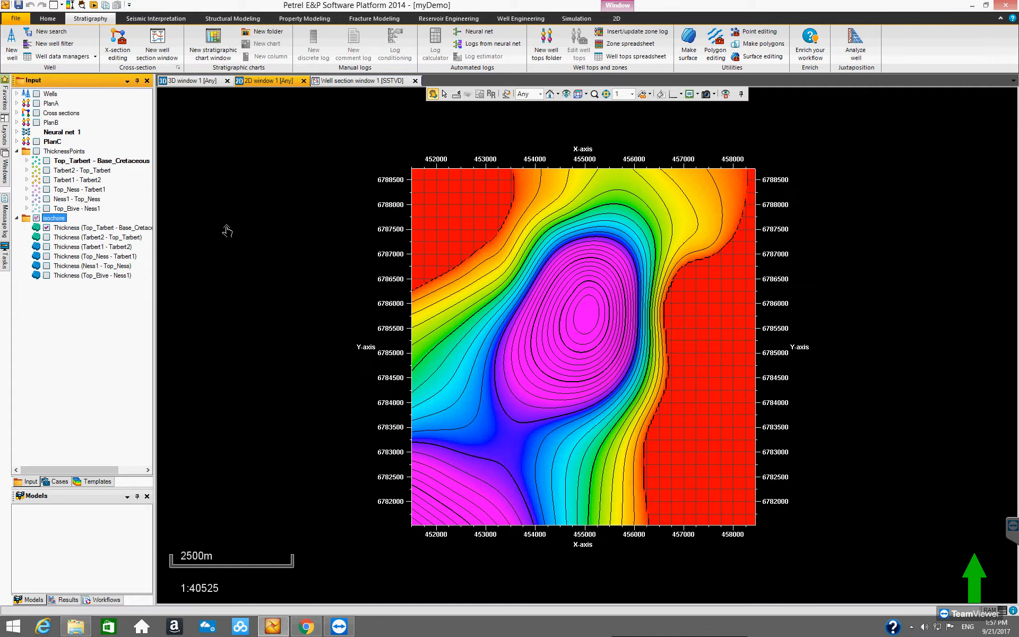
left_click(100, 230)
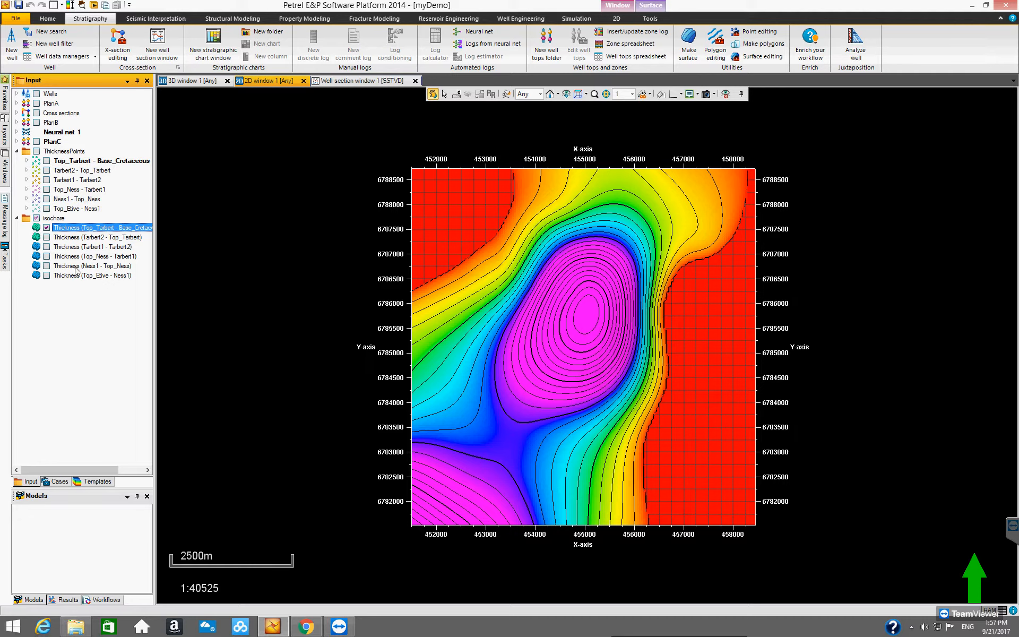
left_click(651, 6)
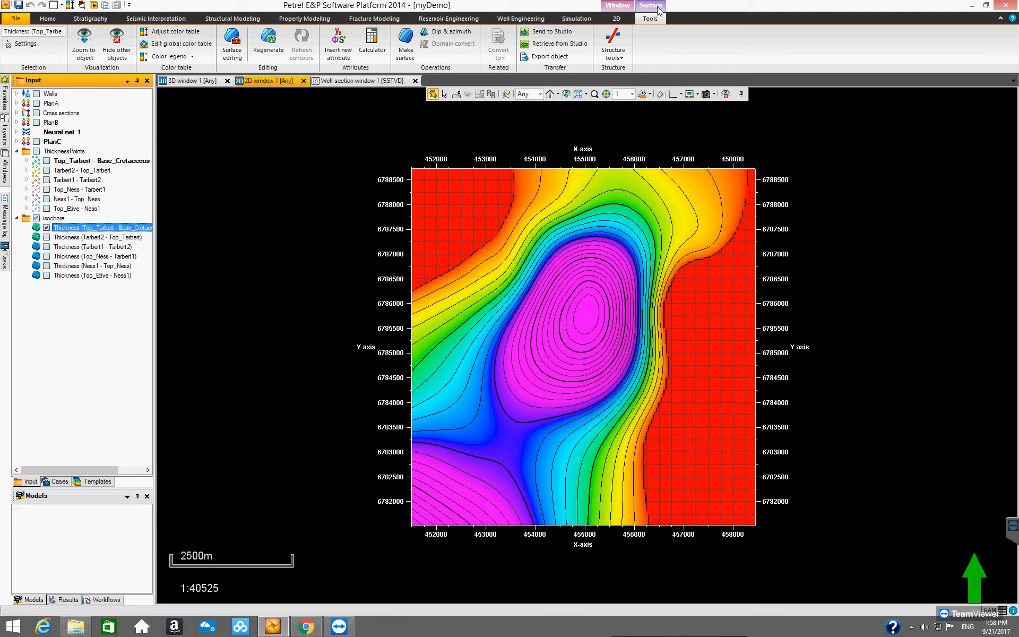
left_click(166, 58)
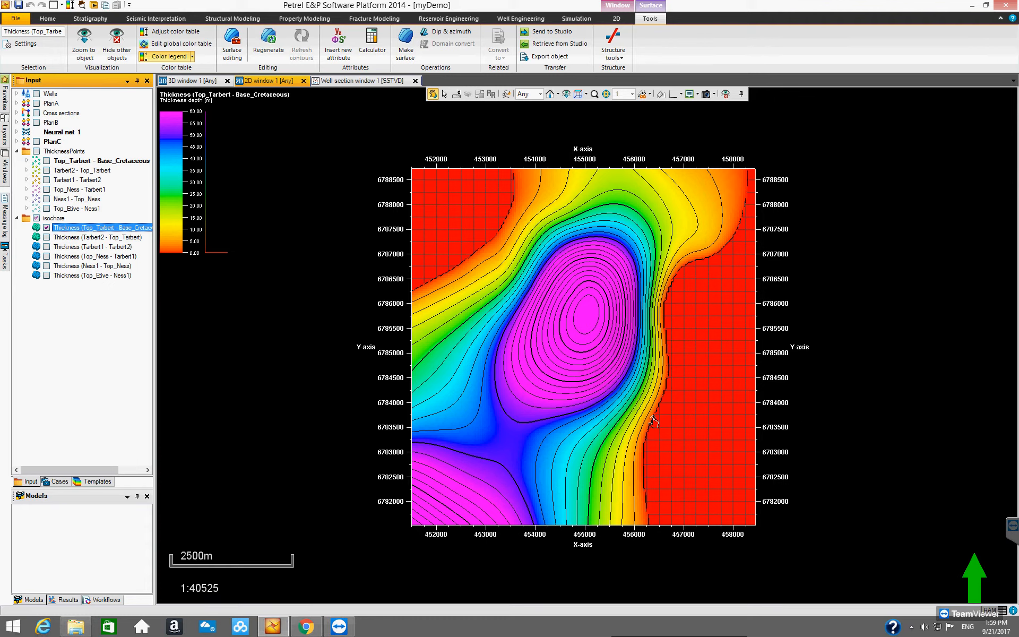
Turn the histogram beside the surface's color legend off and back on.
left_click(192, 57)
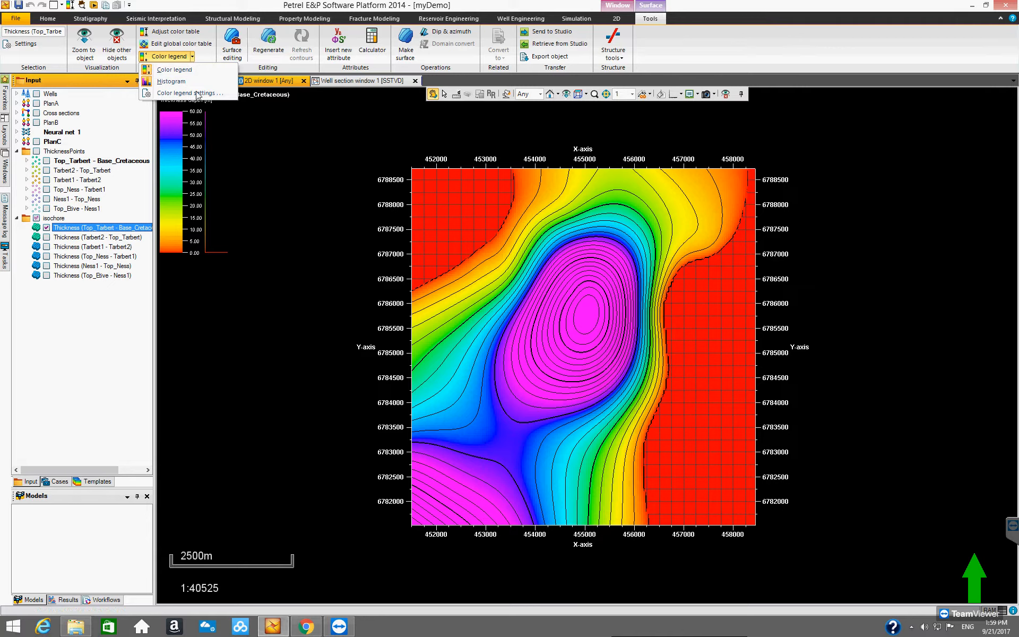
left_click(174, 81)
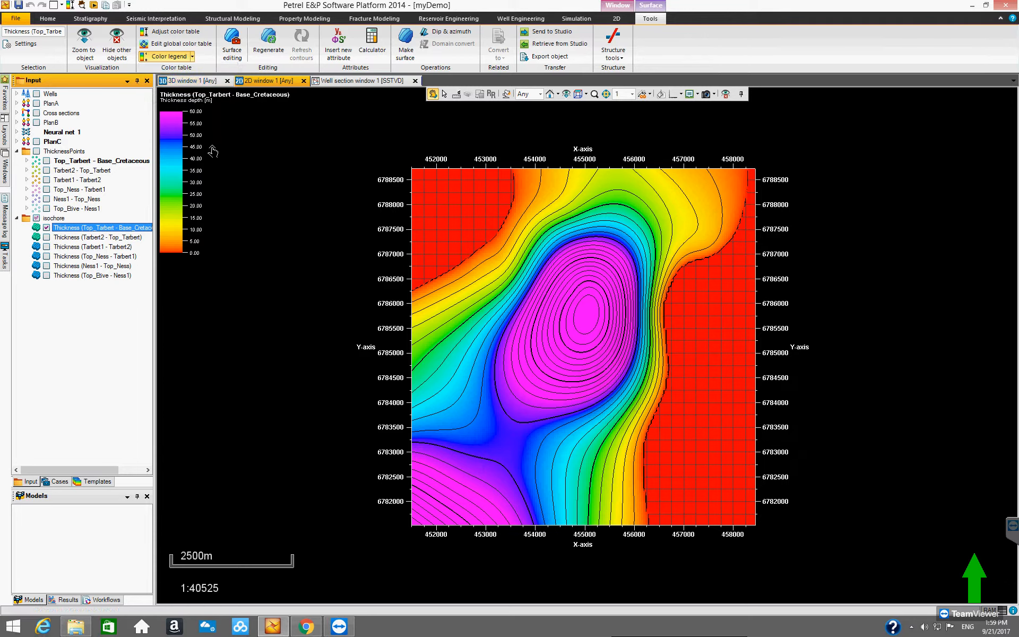
left_click(191, 56)
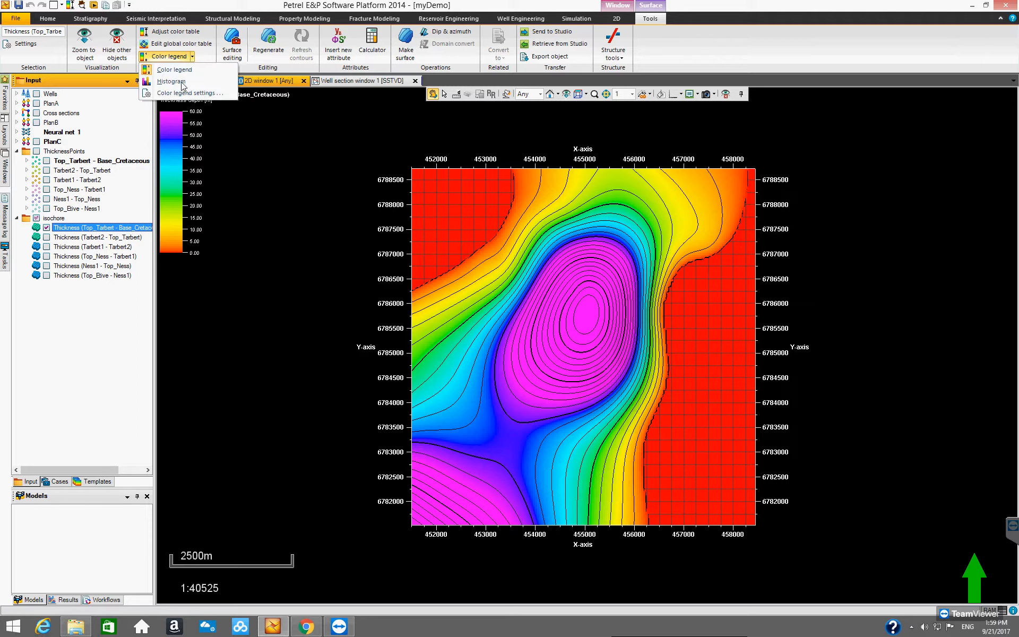
left_click(169, 84)
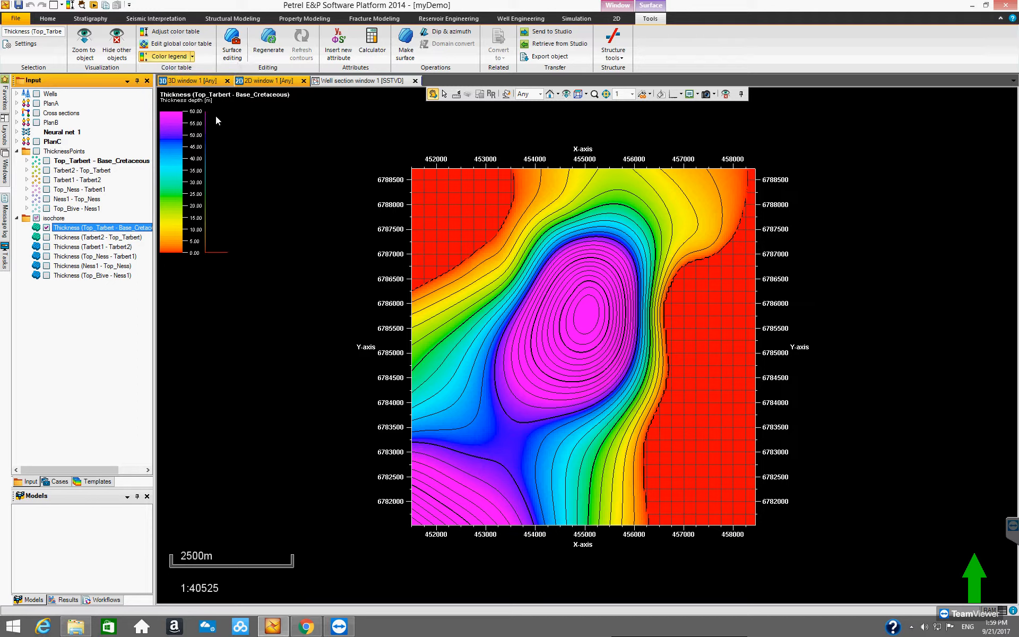
Review the color legend settings for the Top_Tarbert - Base_Cretaceous thickness surface and close them without changes.
left_click(193, 57)
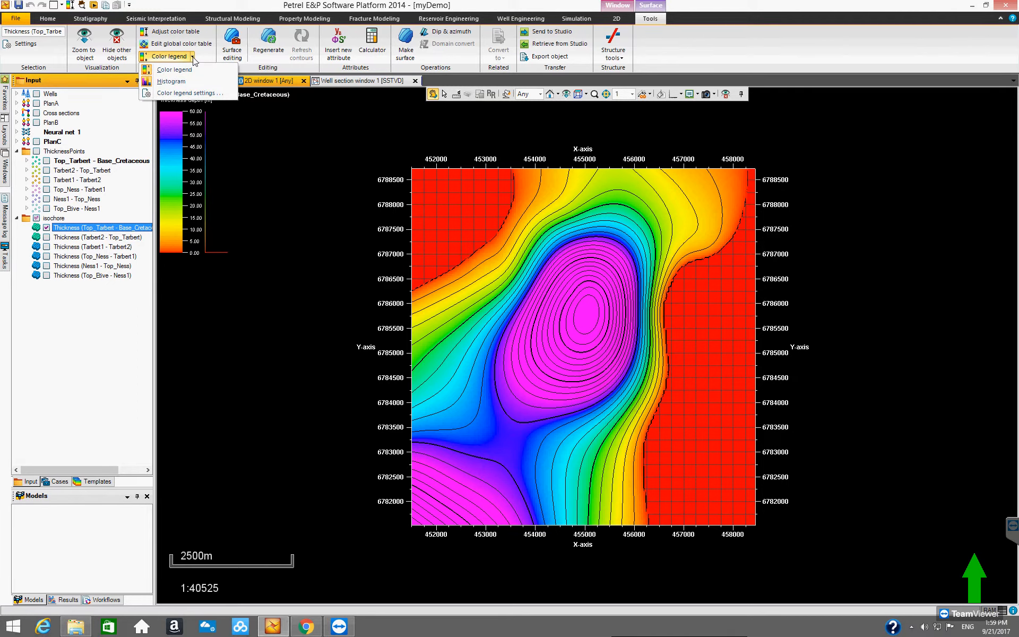
left_click(190, 94)
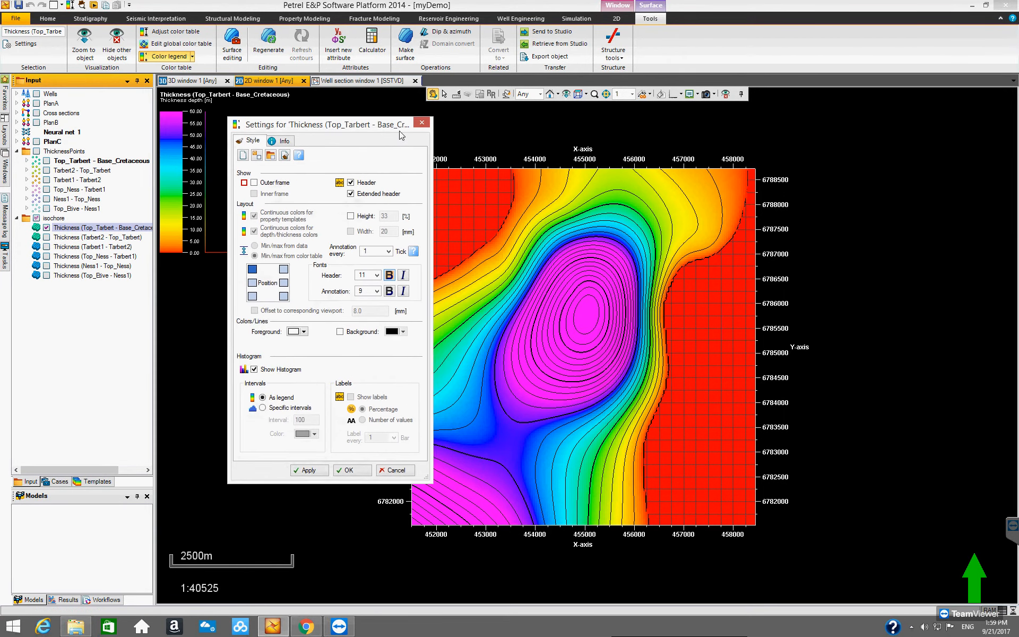
left_click_drag(483, 247, 590, 242)
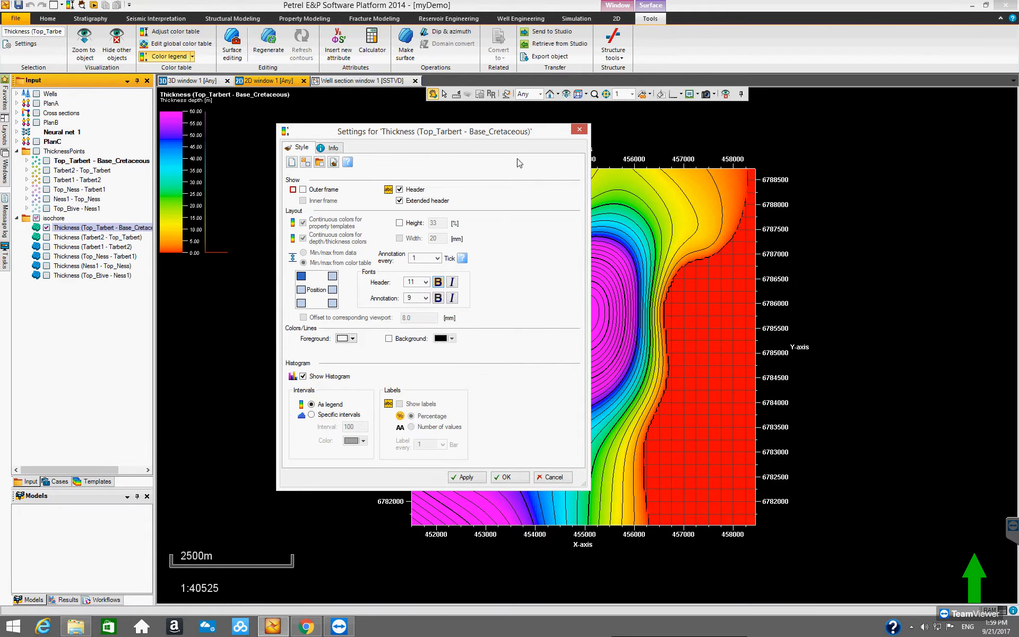
left_click(579, 129)
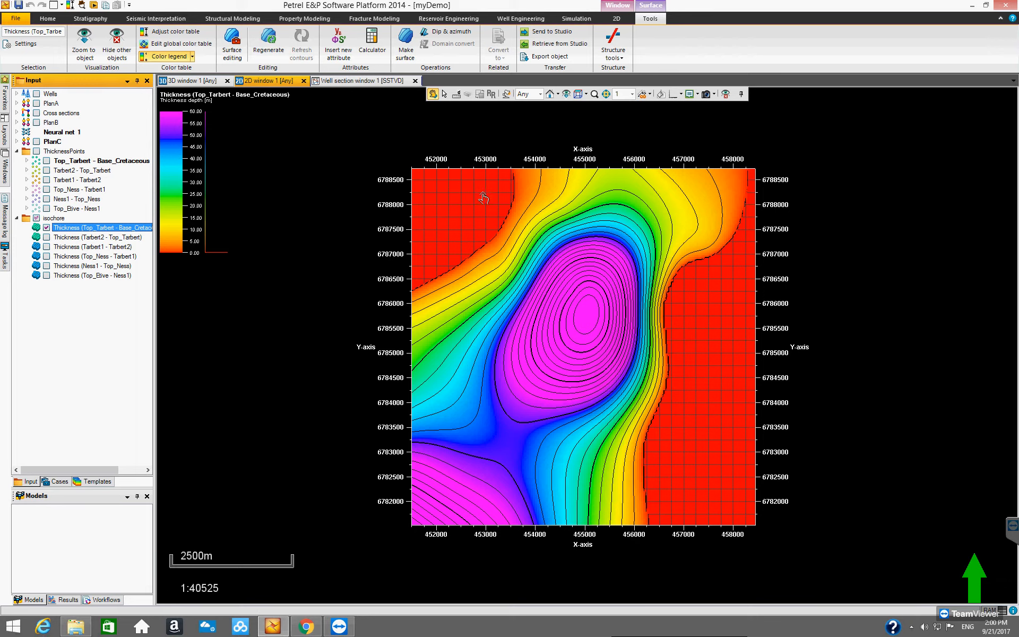
Adjust the color table to the Top_Tarbert - Base_Cretaceous thickness surface and compare the map with its thickness points.
left_click(179, 35)
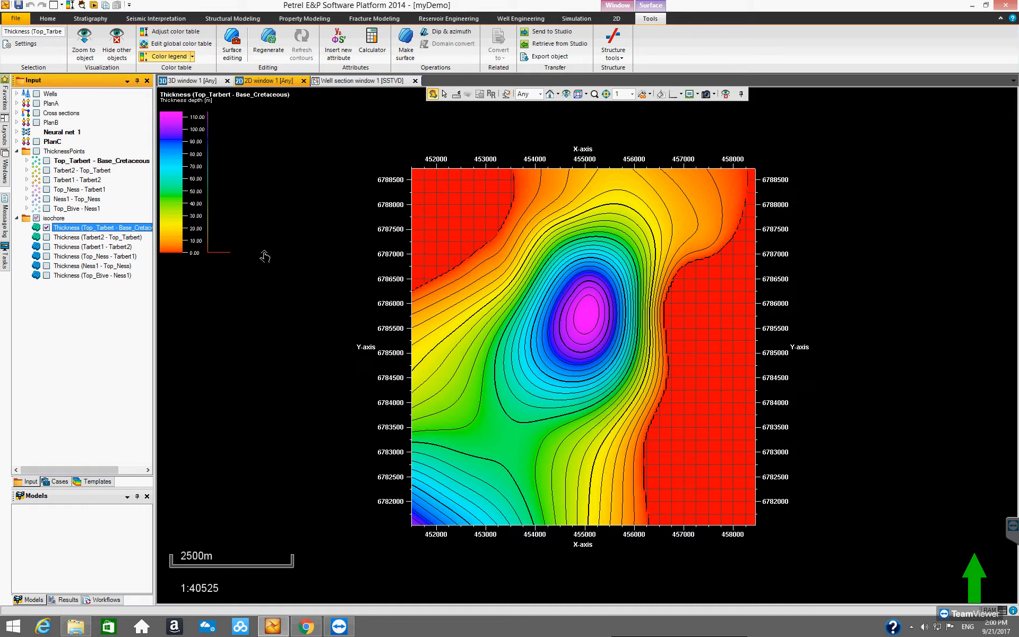
left_click(46, 227)
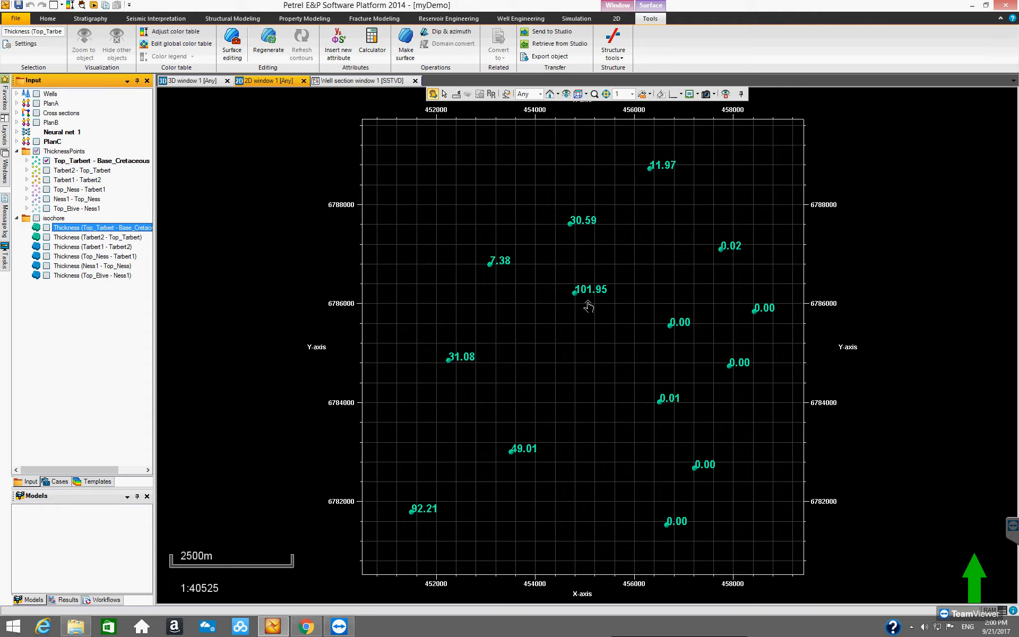
left_click(47, 161)
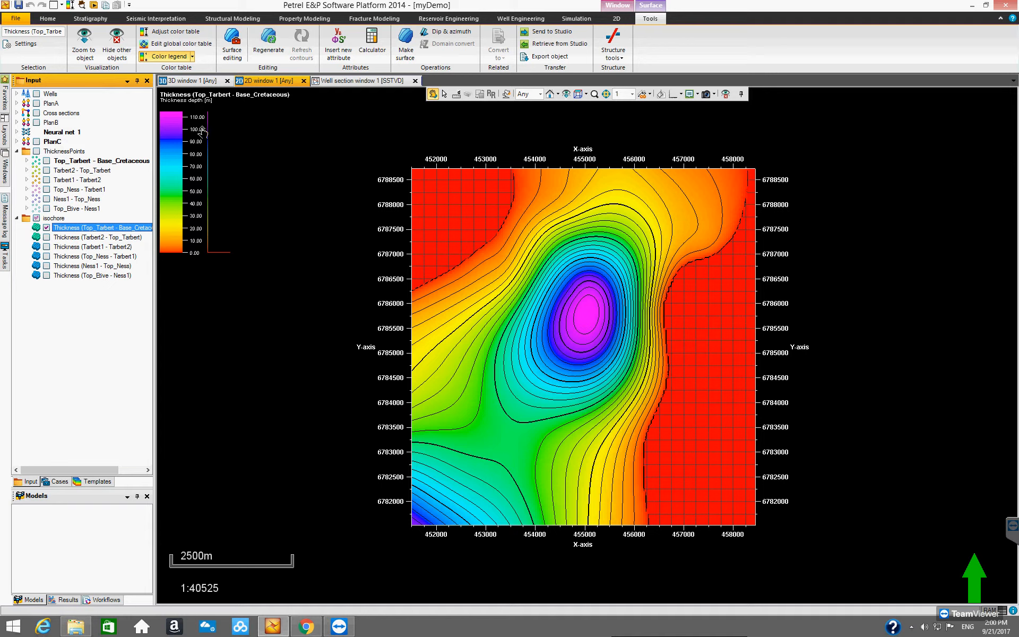
left_click(177, 34)
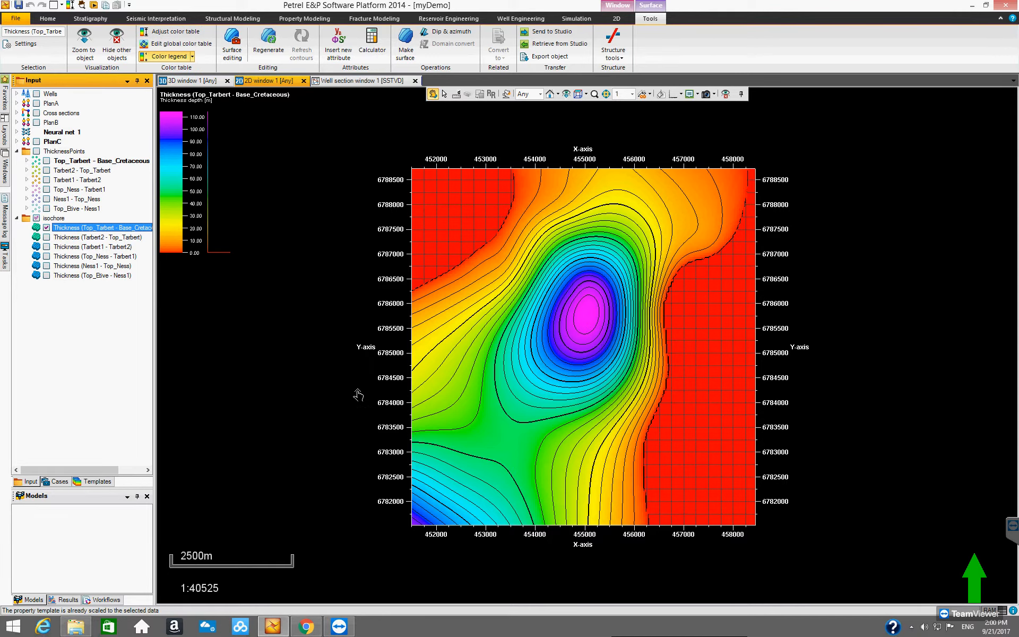
Show only the Thickness (Tarbert2 - Top_Tarbert) surface and try to adjust the color table to it.
left_click(46, 228)
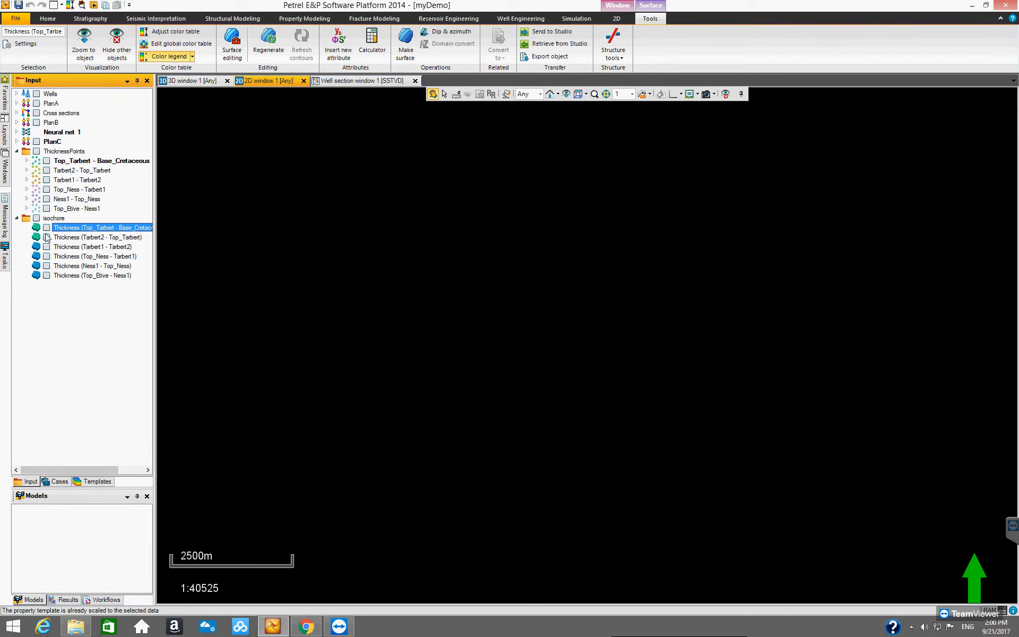
left_click(46, 237)
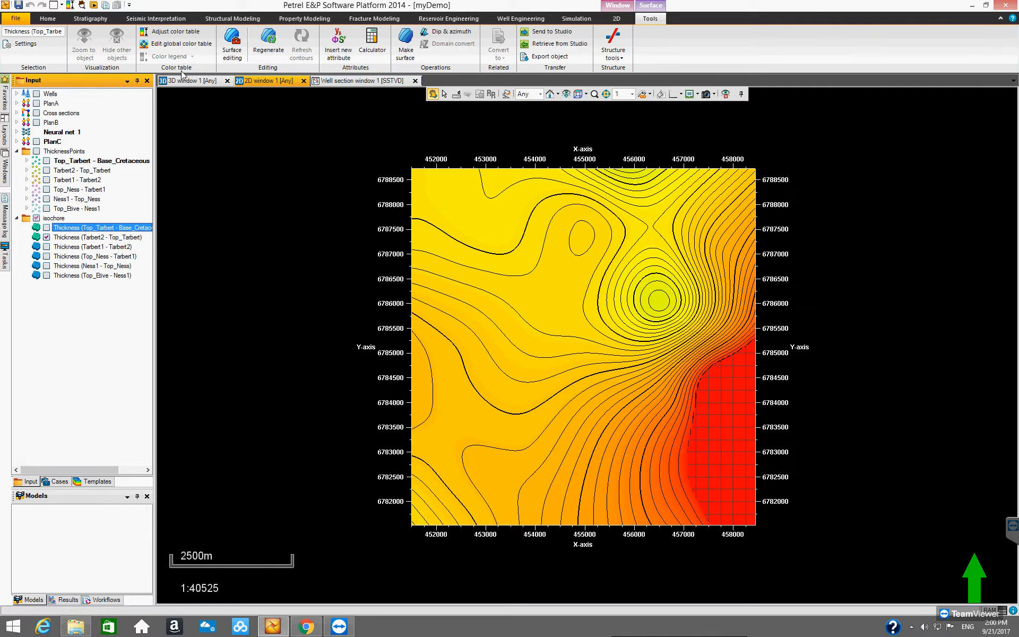
left_click(183, 33)
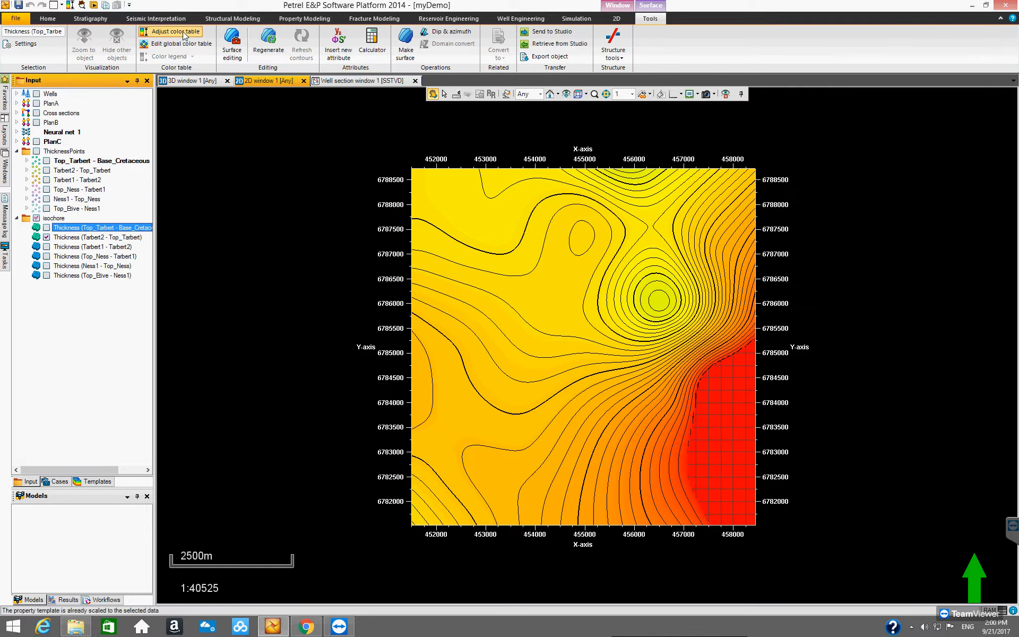
Show only the Thickness (Top_Tarbert - Base_Cretaceous) surface, review its color legend settings, and close them without changes.
left_click(47, 237)
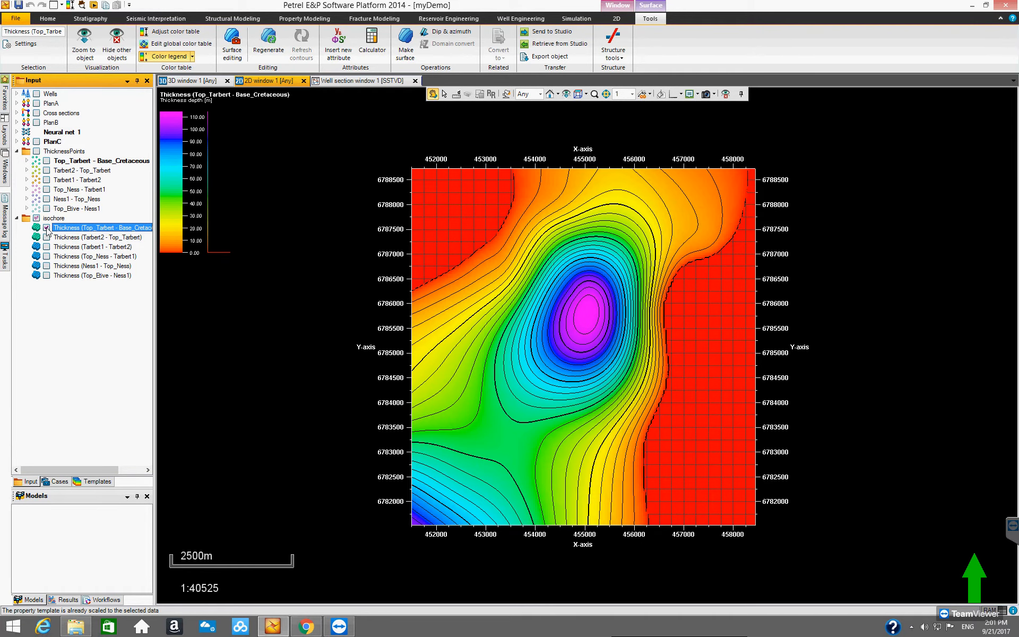
left_click(192, 57)
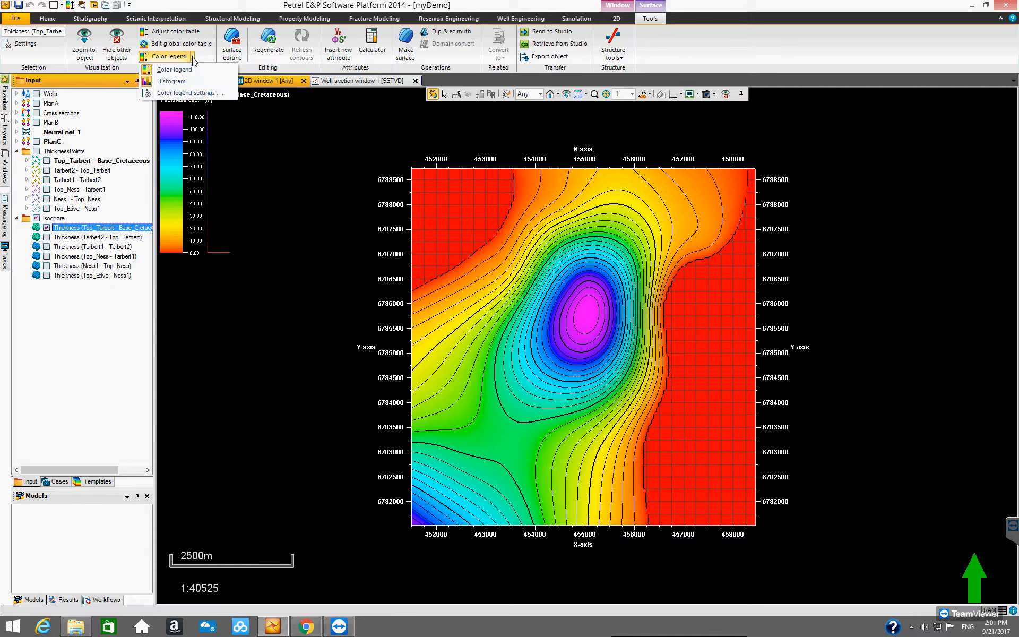
left_click(176, 93)
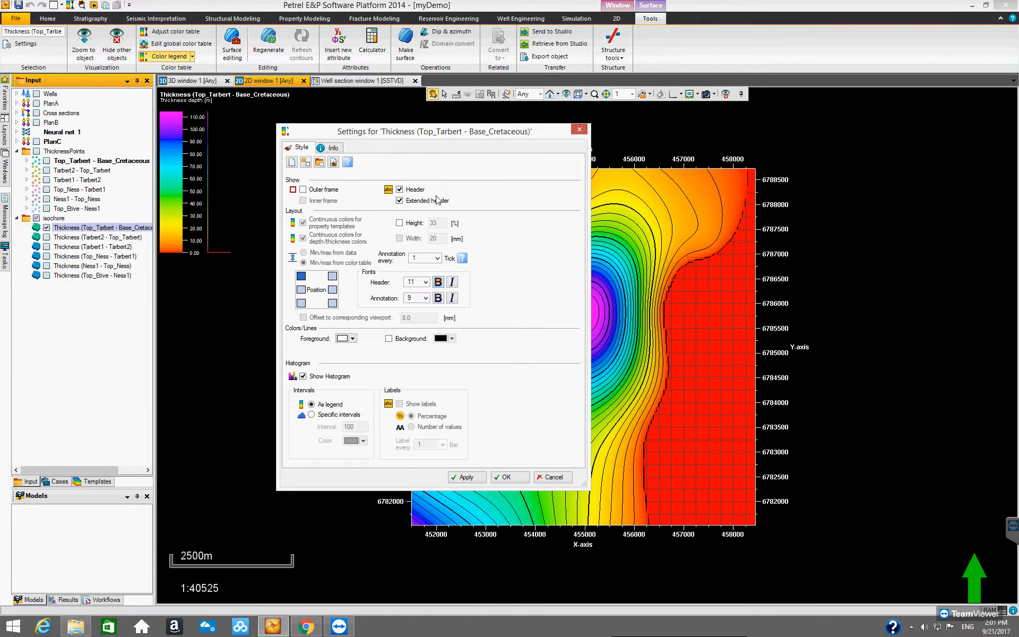
left_click(579, 129)
Set the Thickness global color table to auto-scale to data and apply the change.
left_click(189, 45)
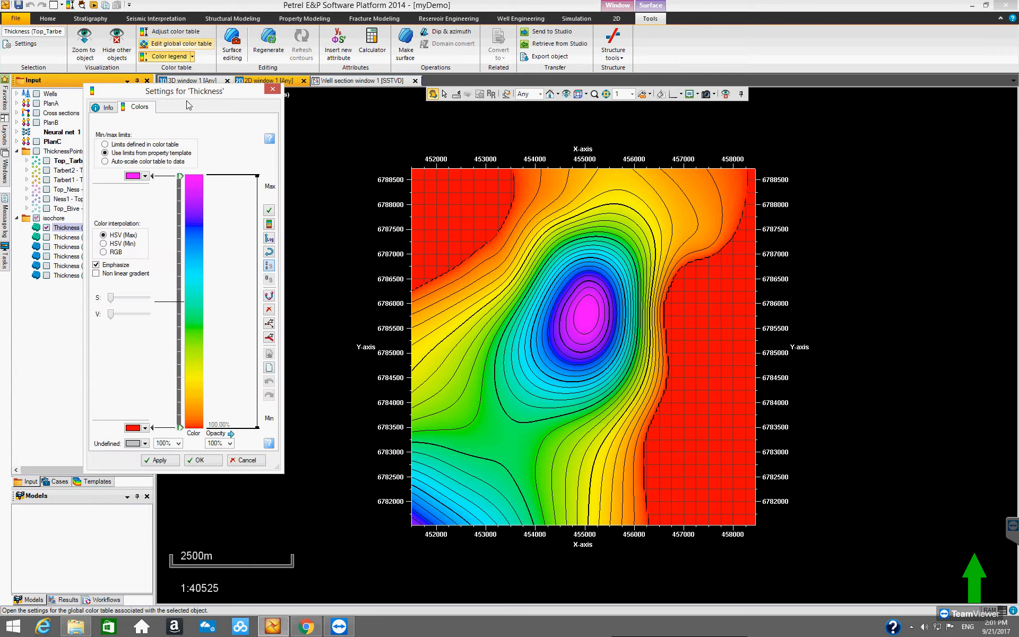
left_click_drag(183, 96, 400, 110)
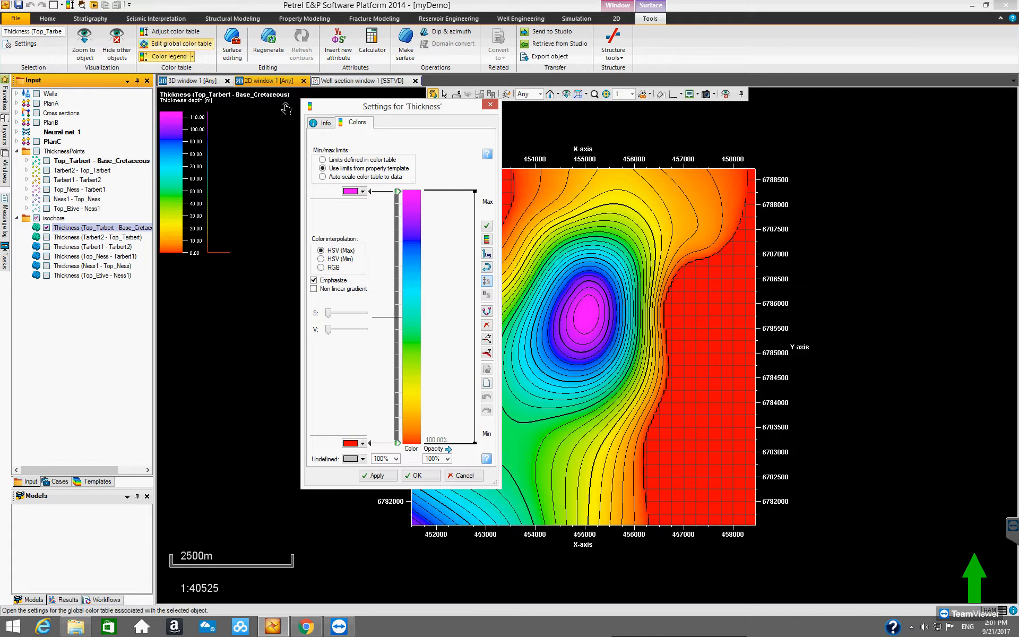
left_click_drag(301, 166, 245, 166)
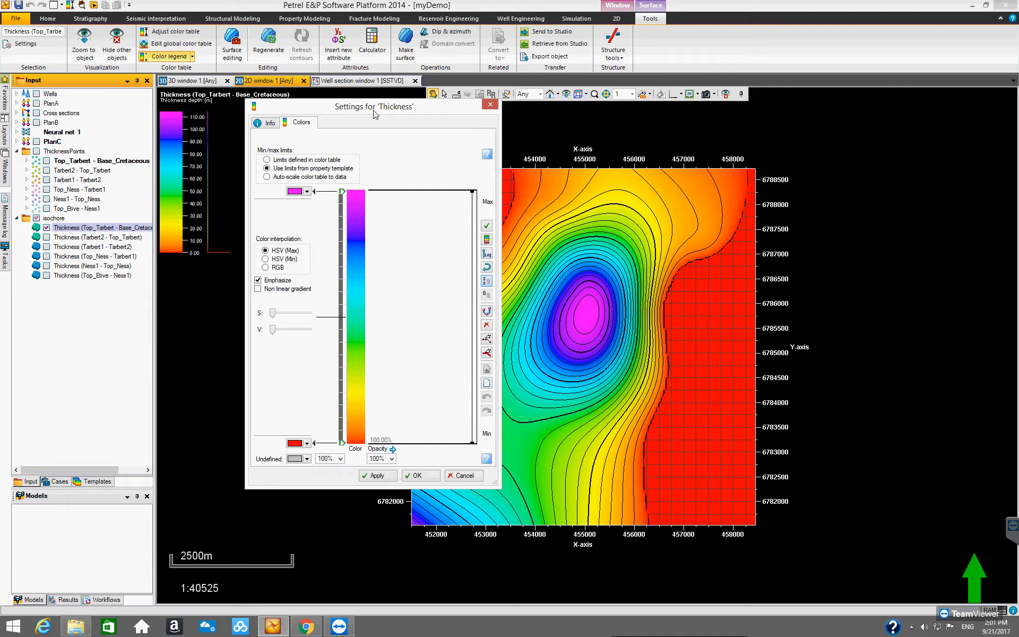
left_click_drag(374, 111, 458, 139)
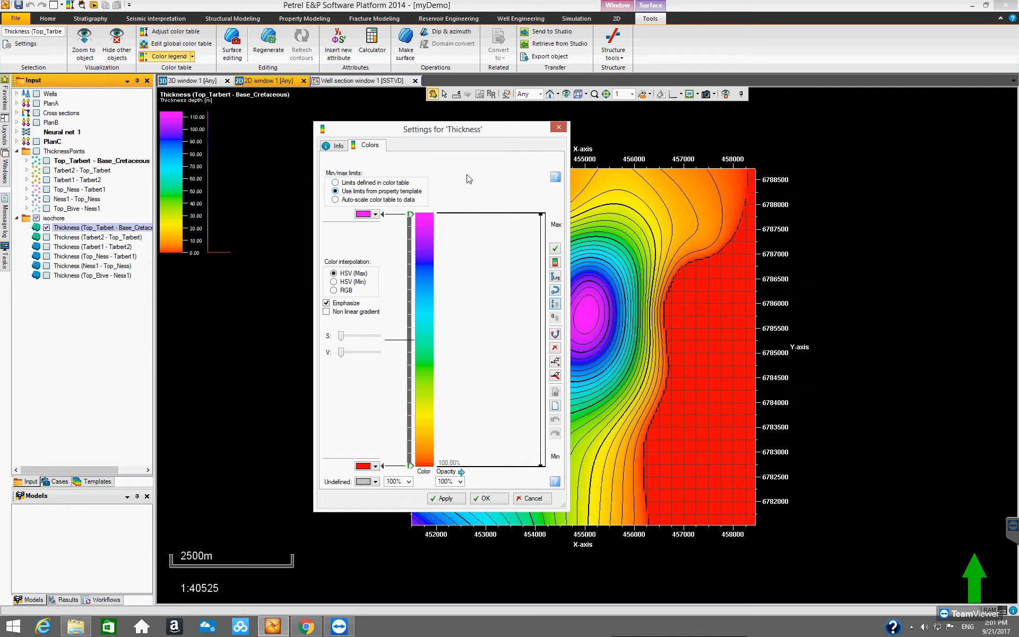
left_click_drag(474, 135, 392, 166)
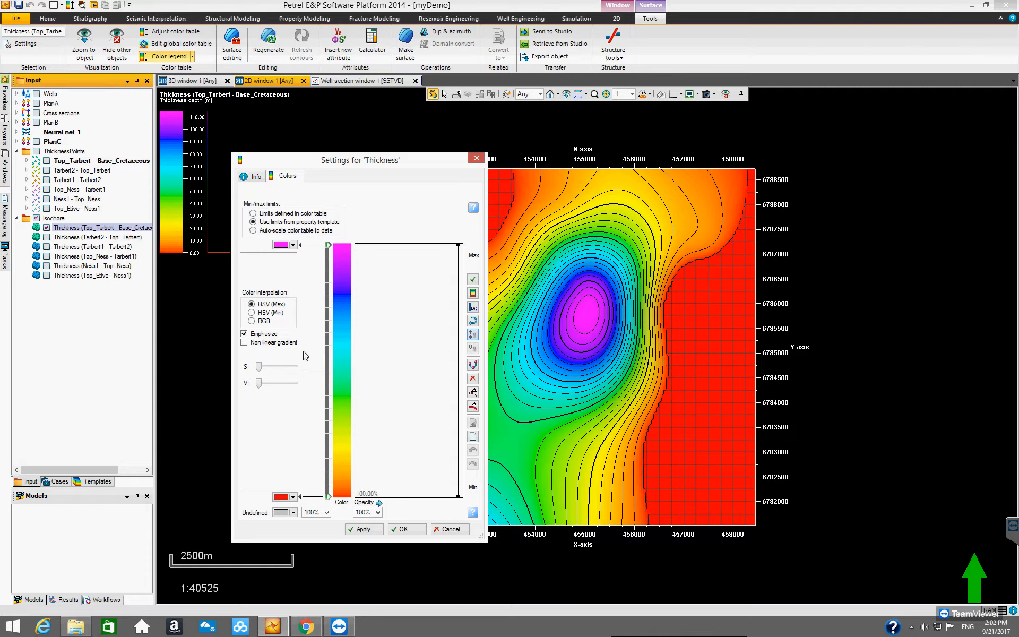
left_click(254, 231)
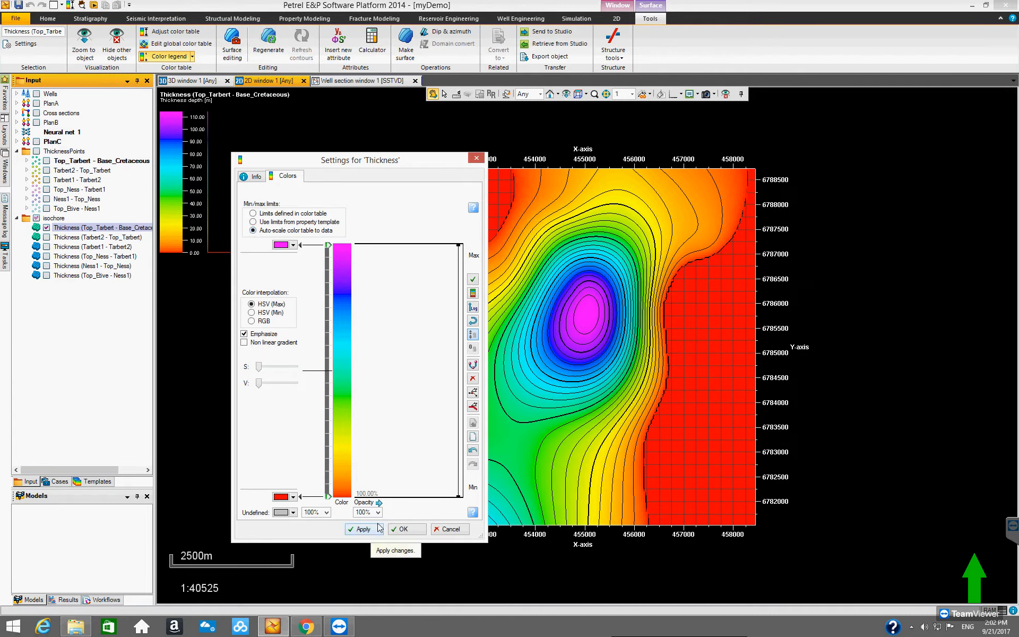
left_click(360, 530)
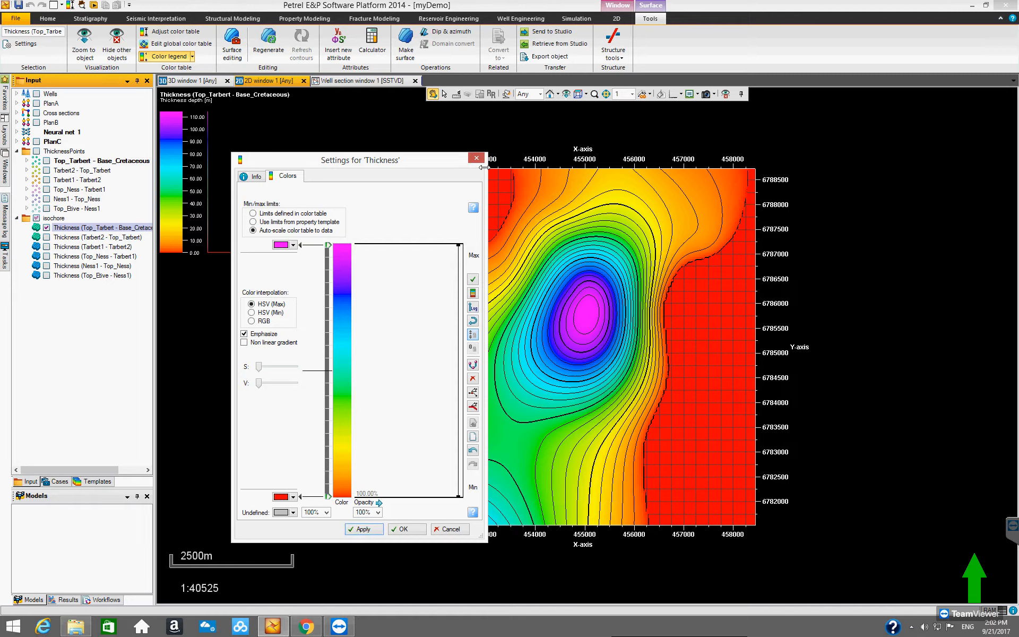
left_click_drag(402, 157, 379, 137)
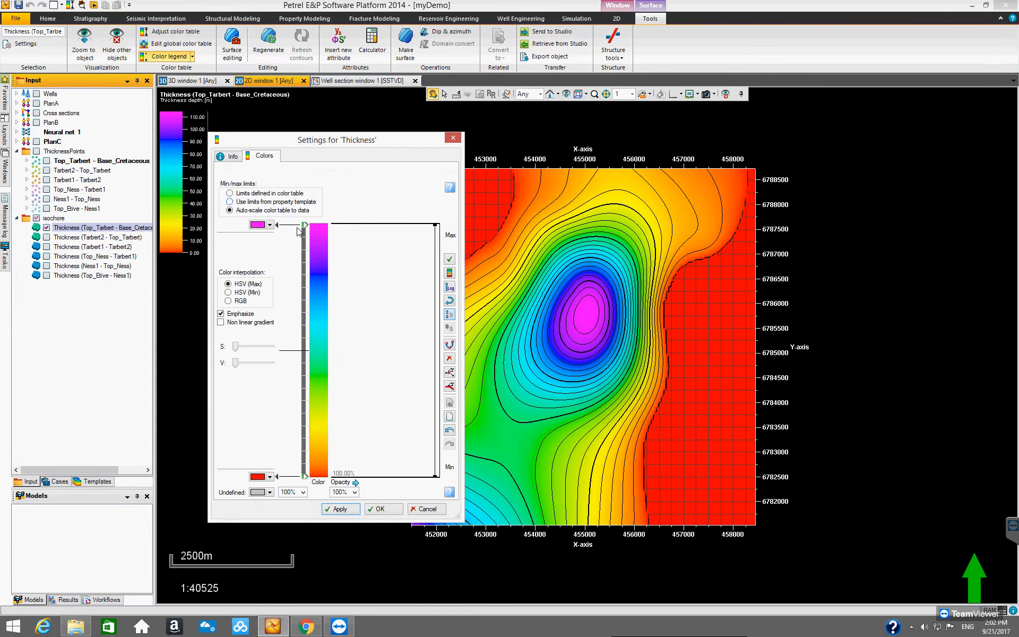
left_click(378, 508)
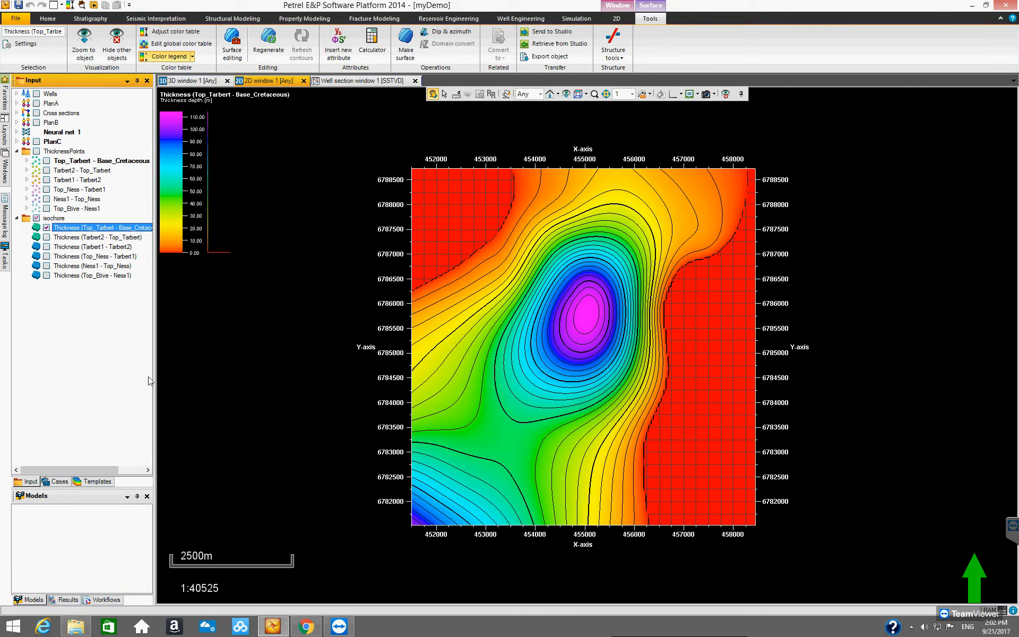
Display the remaining isochore surfaces one at a time, from Tarbert2 - Top_Tarbert through Top_Etive - Ness1, to examine their auto-scaled colors.
left_click(47, 227)
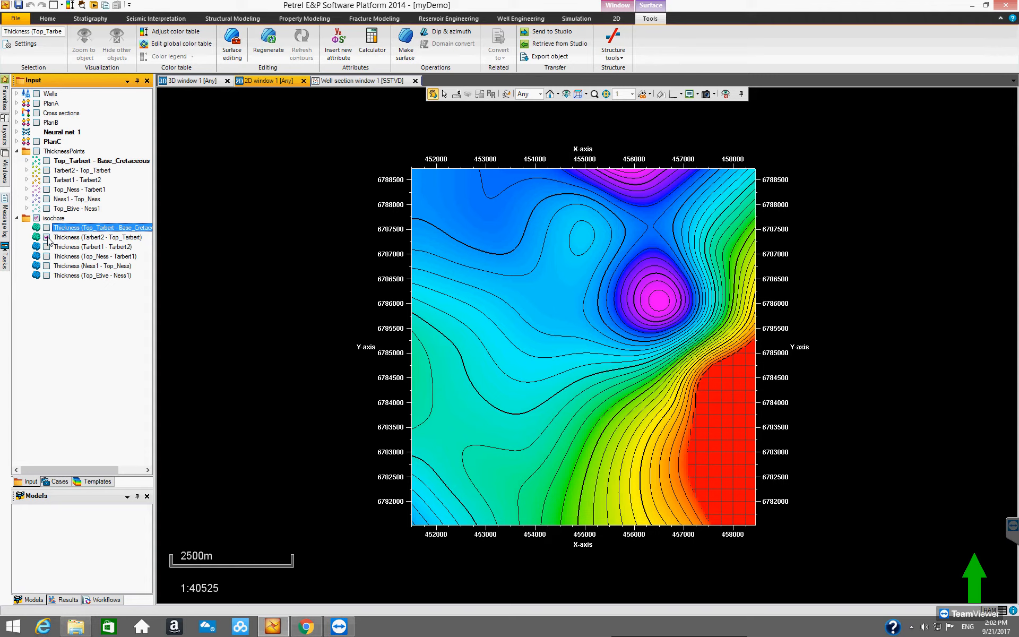
left_click(46, 238)
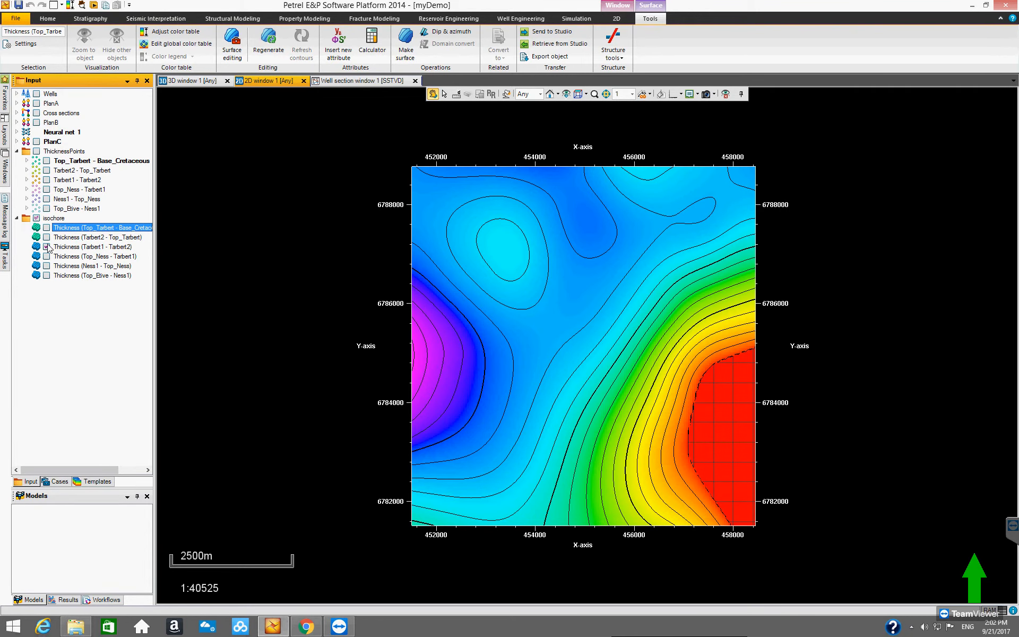
left_click(47, 247)
left_click(47, 257)
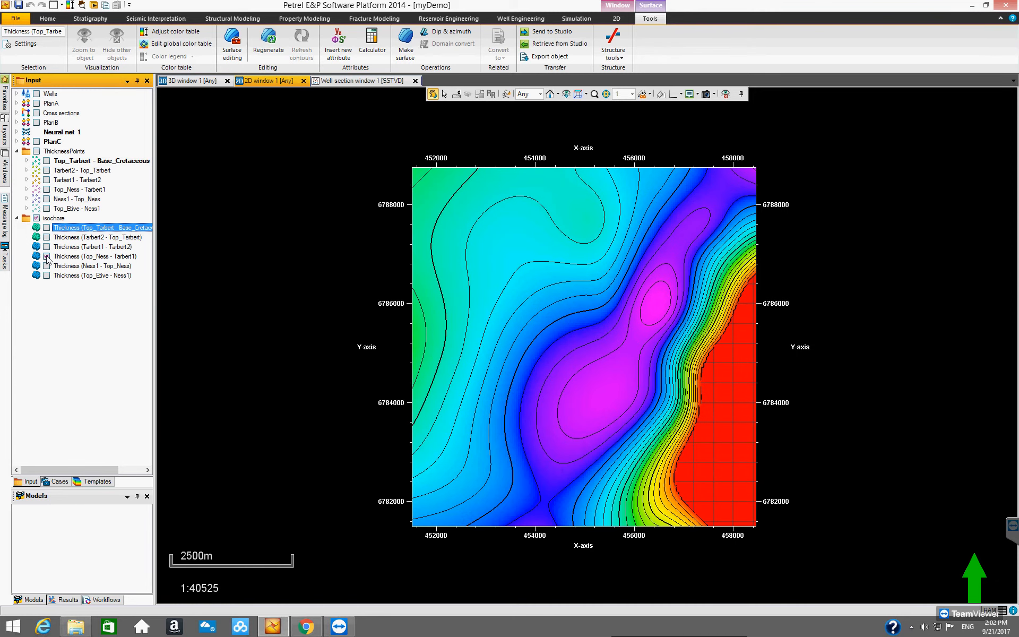
left_click(47, 256)
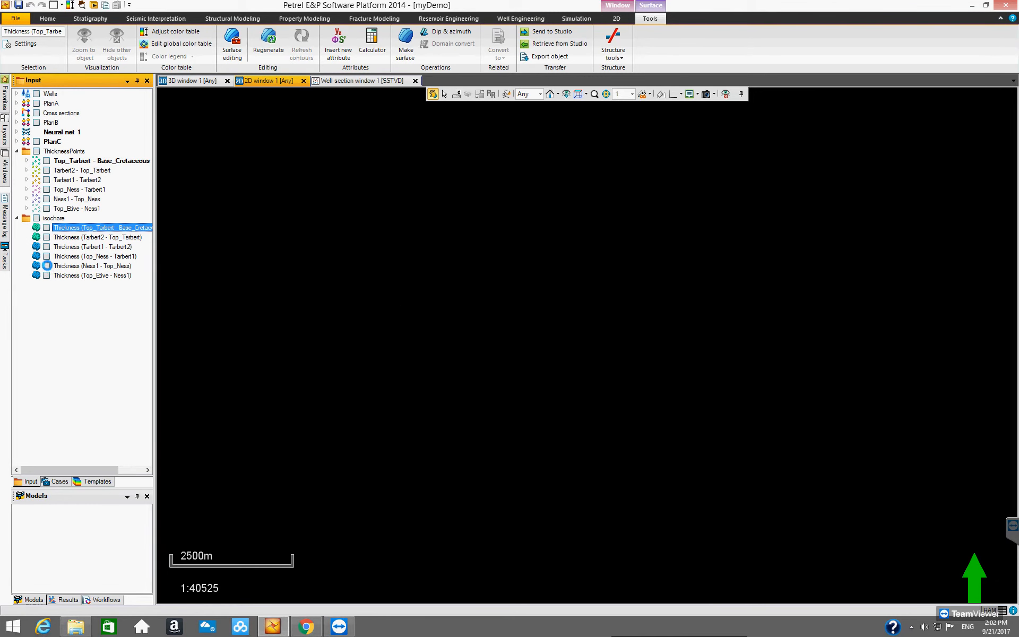
left_click(46, 266)
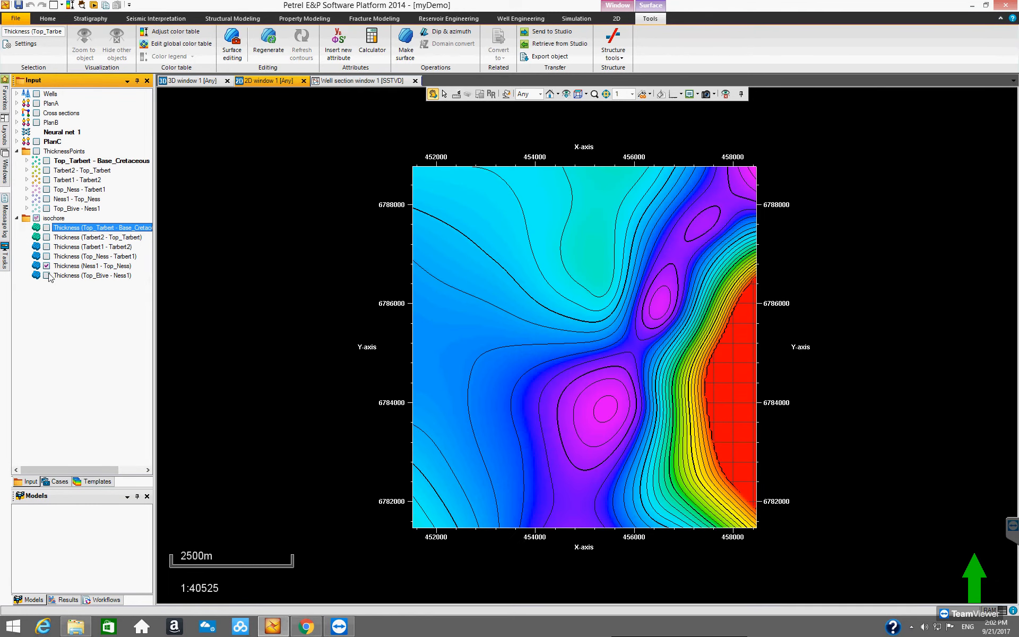
left_click(47, 266)
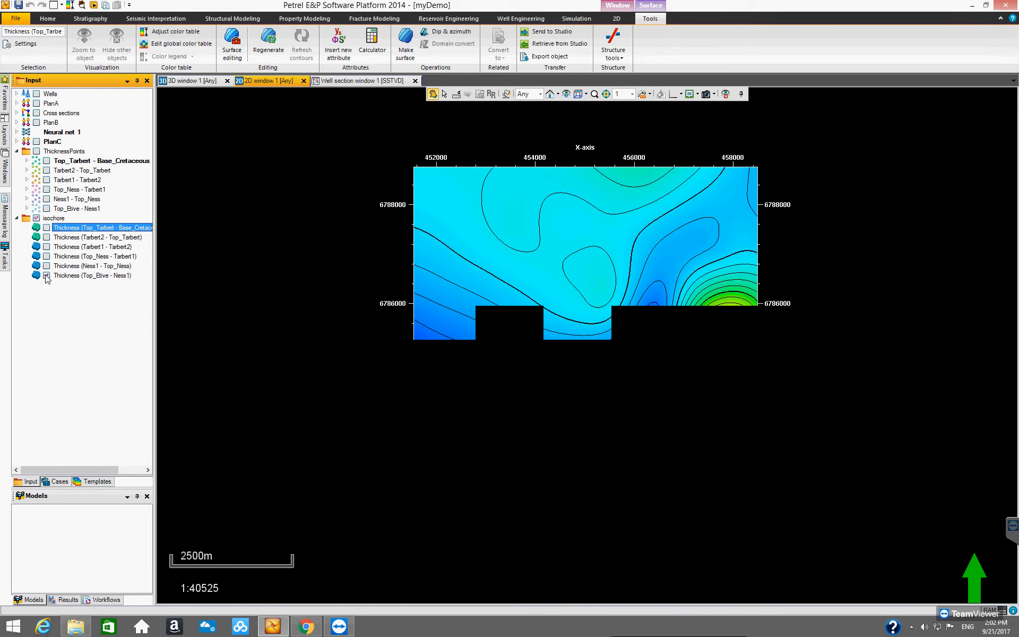
left_click(47, 276)
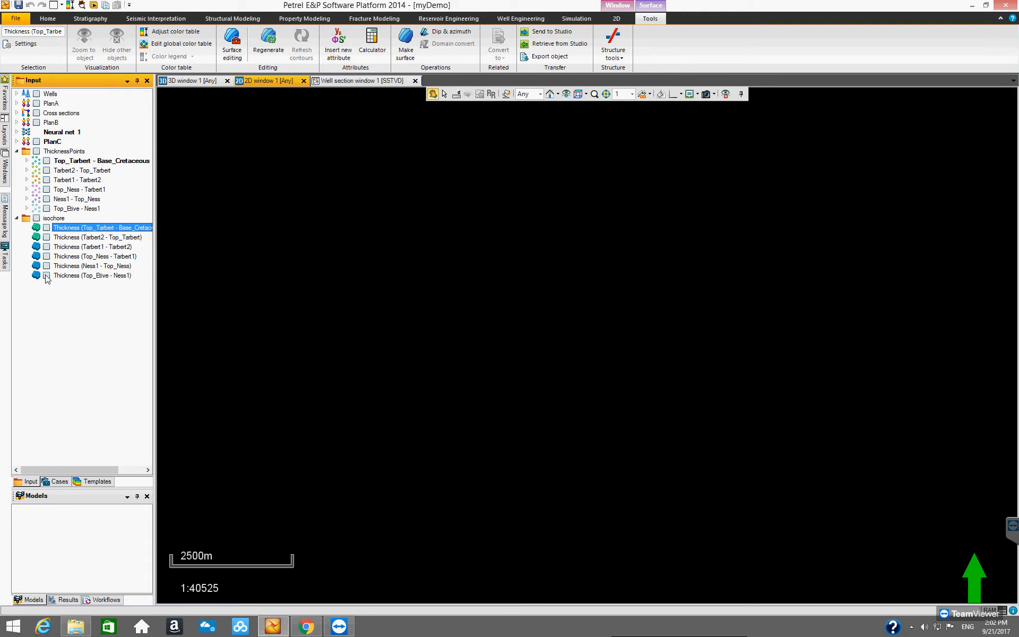
left_click(46, 276)
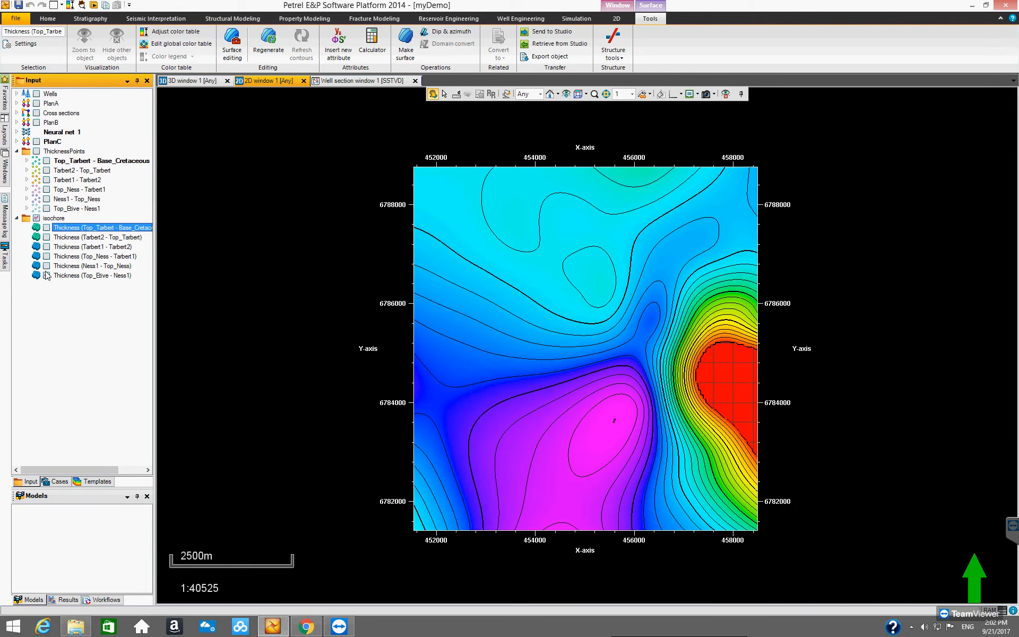
Switch the Thickness global color table to limits defined in the color table and fetch the selected Top_Tarbert - Base_Cretaceous surface's maximum, 114.496.
left_click(165, 32)
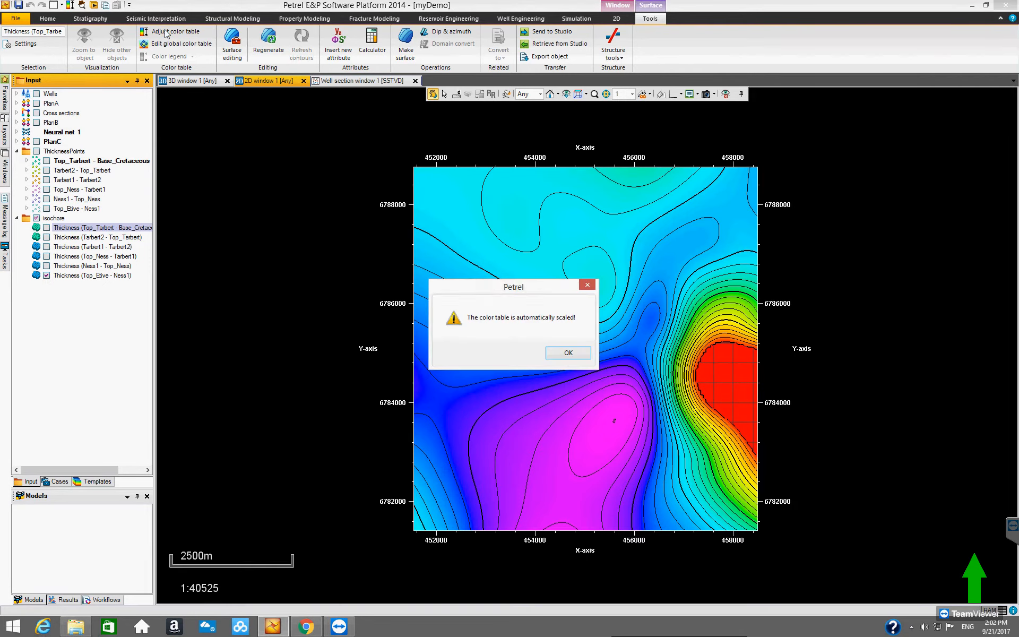
left_click(561, 355)
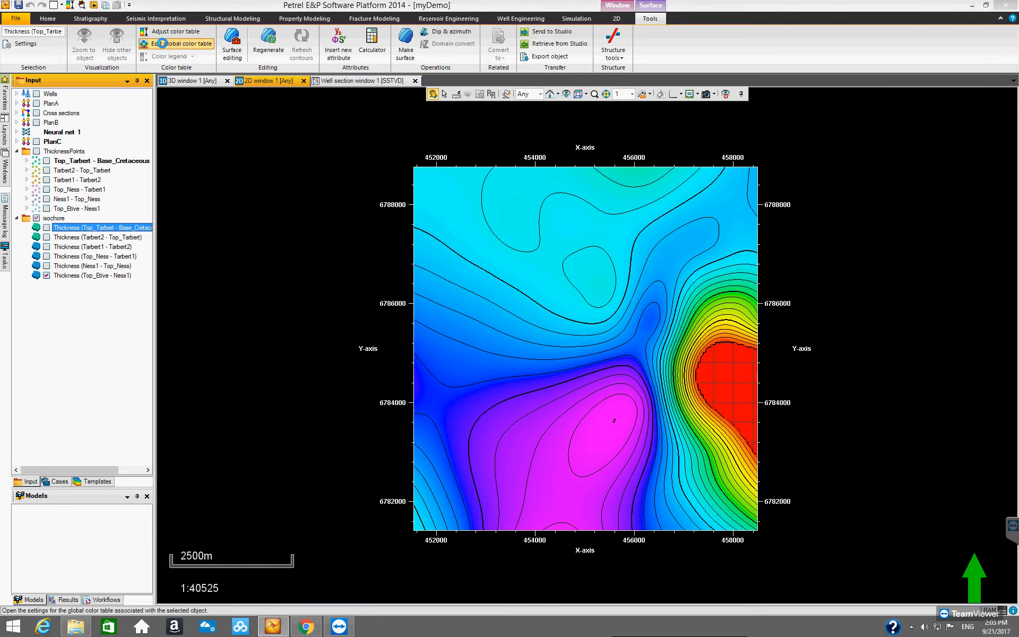
left_click(162, 43)
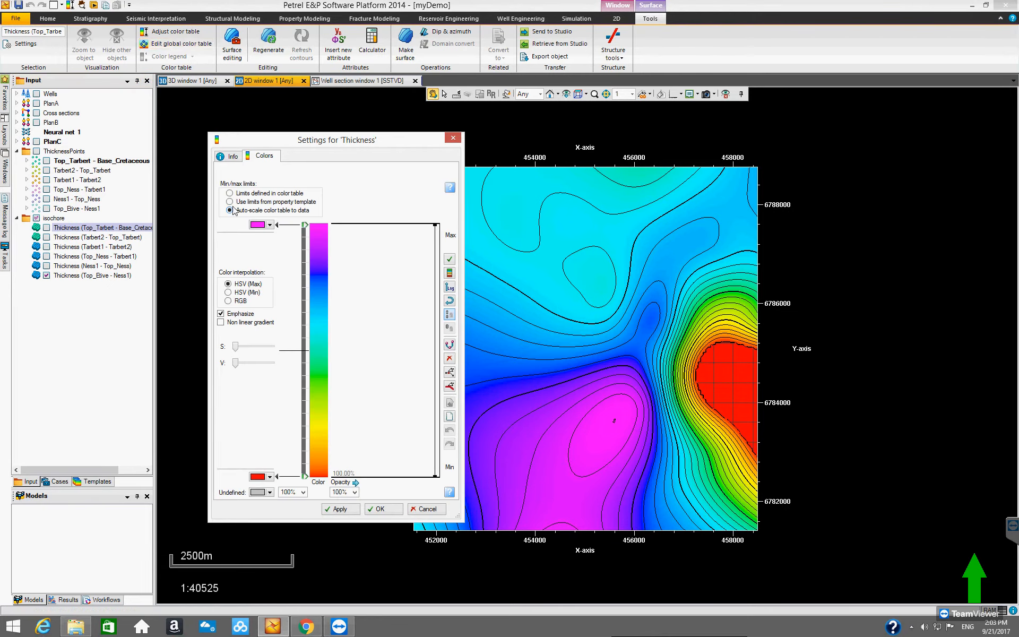
left_click(229, 194)
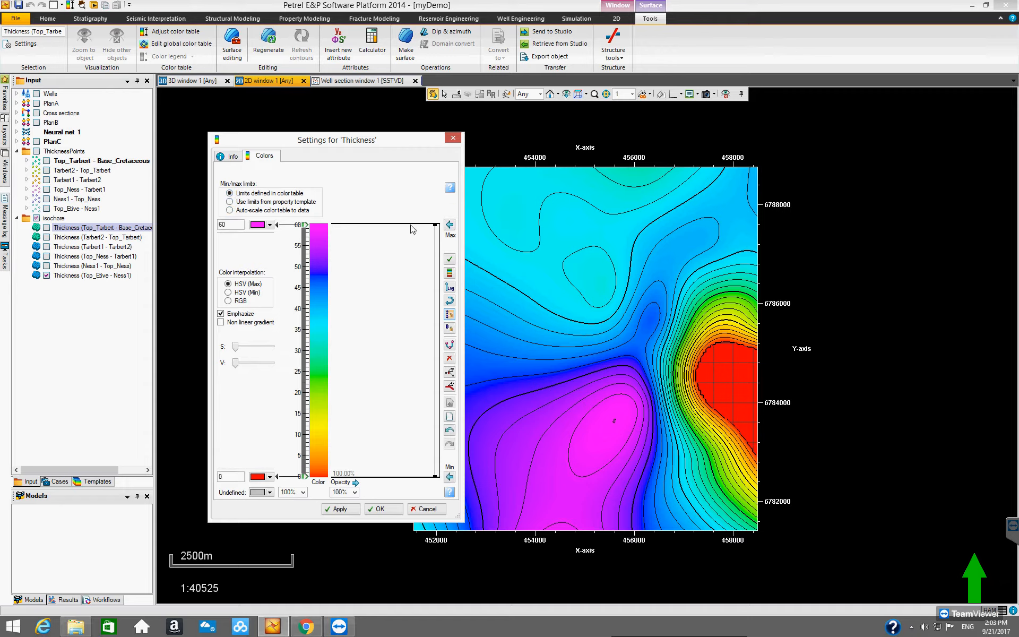
left_click(454, 226)
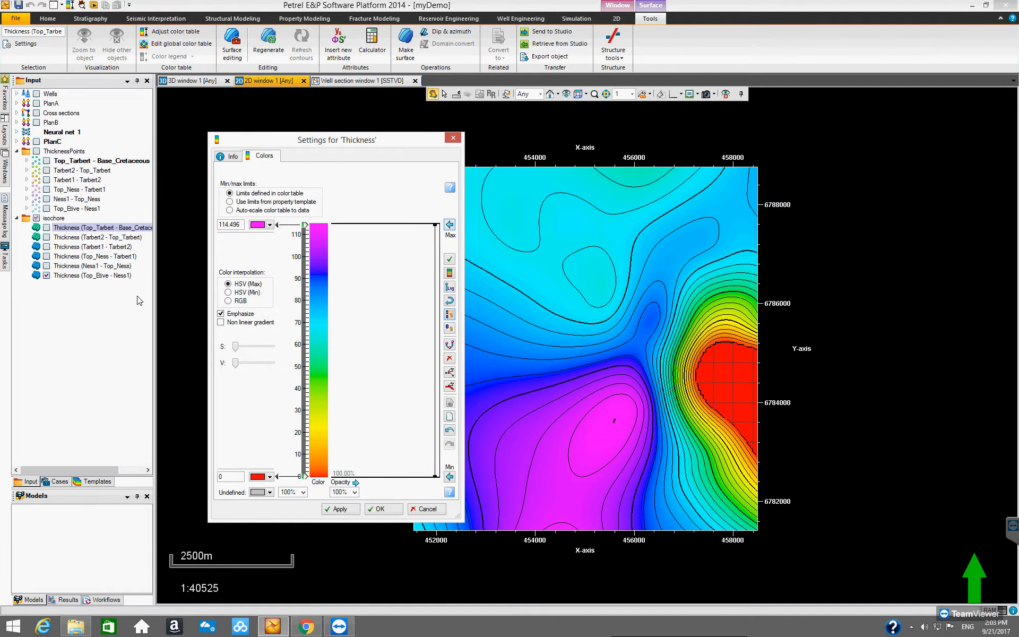
Hide Thickness (Top_Etive - Ness1), briefly display Thickness (Top_Tarbert - Base_Cretaceous), and fetch its maximum as the upper color limit again.
left_click(48, 267)
left_click(47, 275)
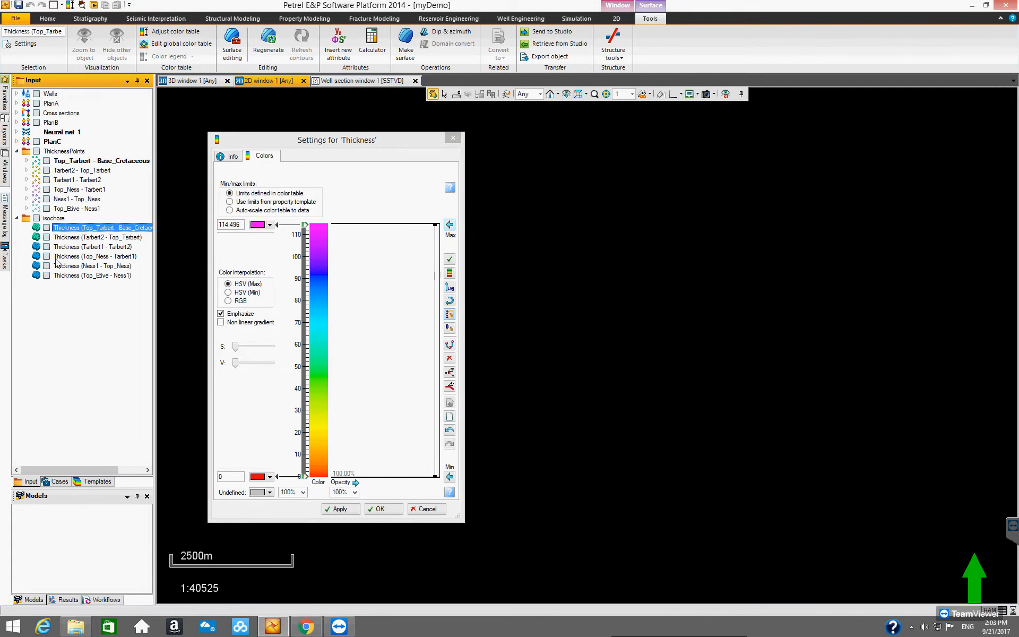
left_click(47, 227)
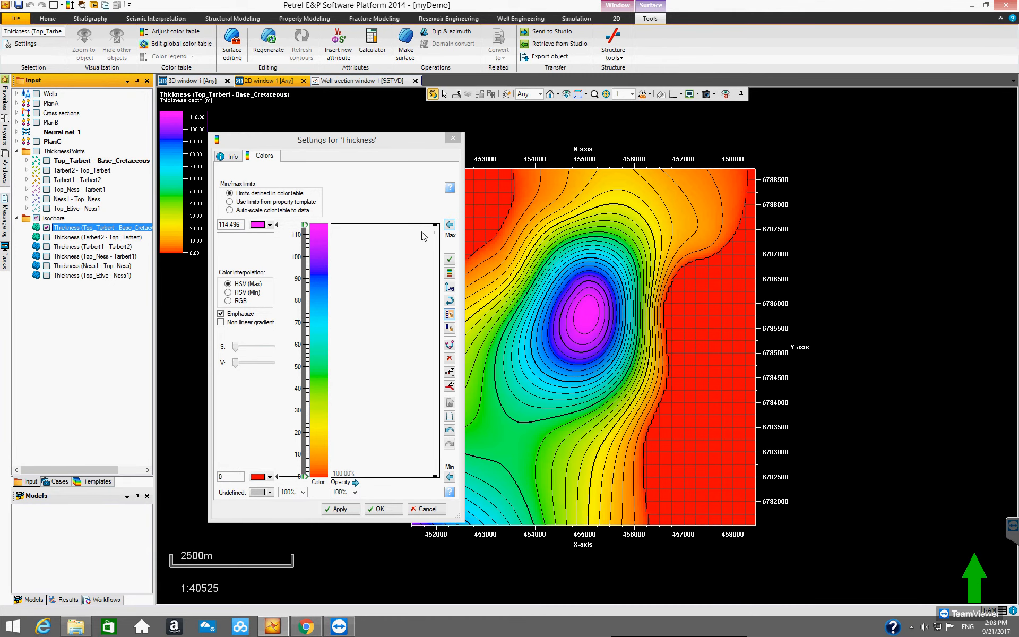
left_click(450, 225)
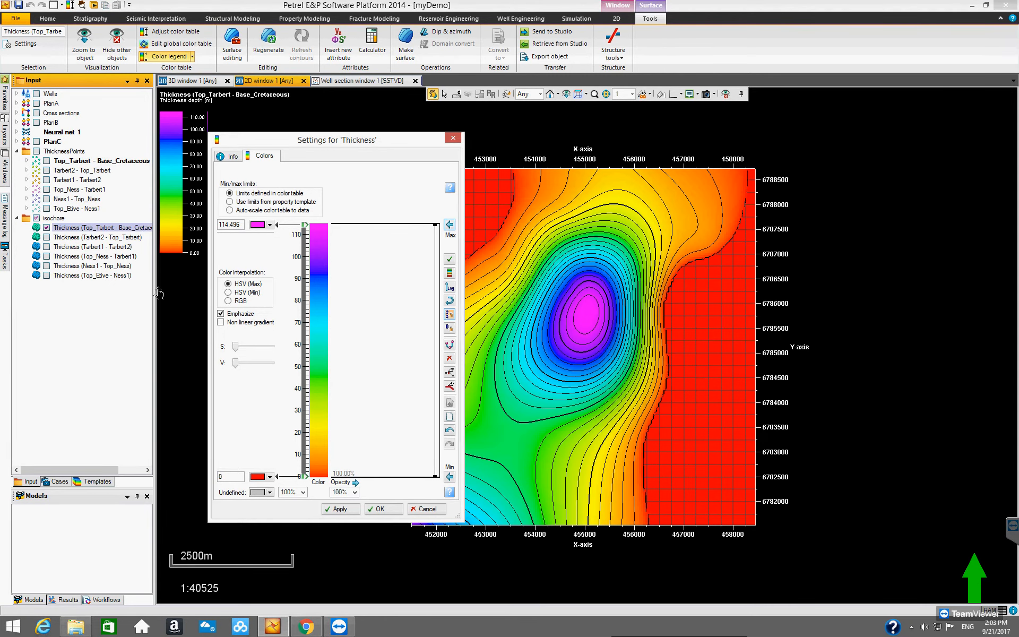
left_click(47, 227)
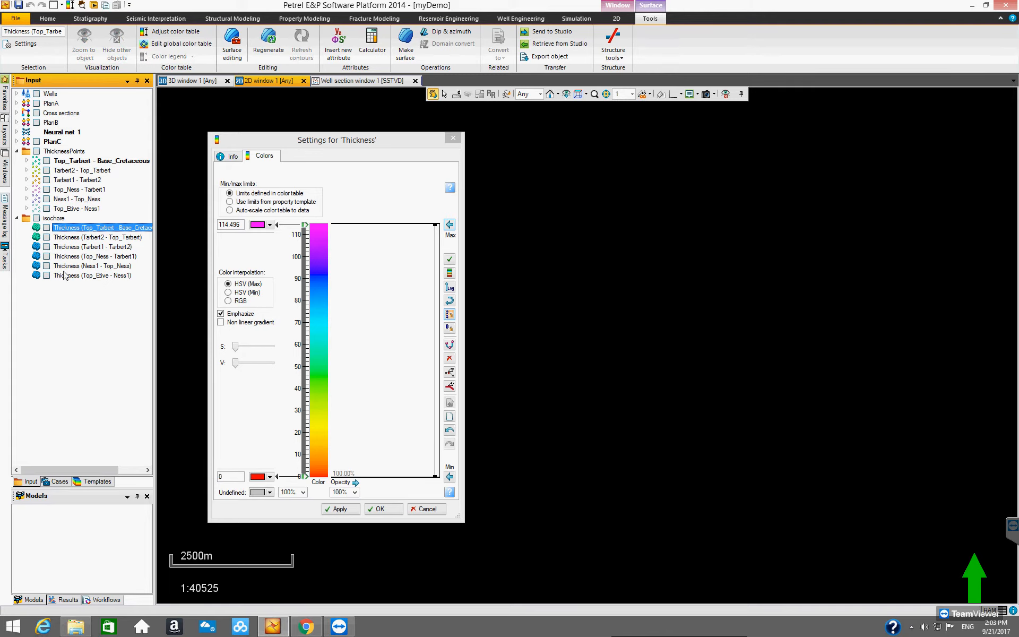
Select all six isochore surfaces, try to fetch their common maximum for the color table, and toggle their display on and off.
left_click(64, 275, "shift")
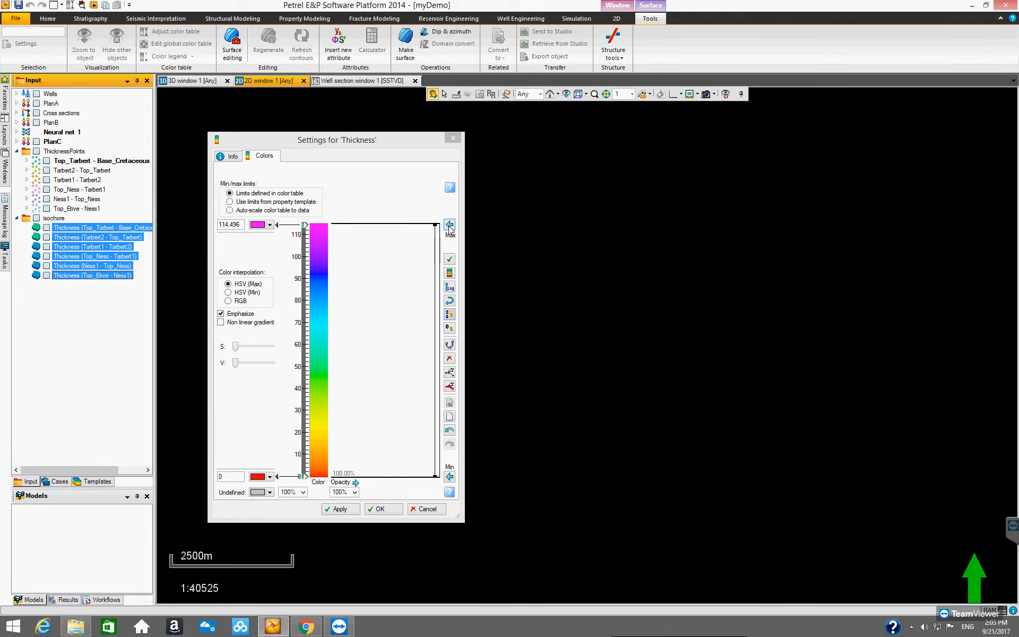
left_click(449, 226)
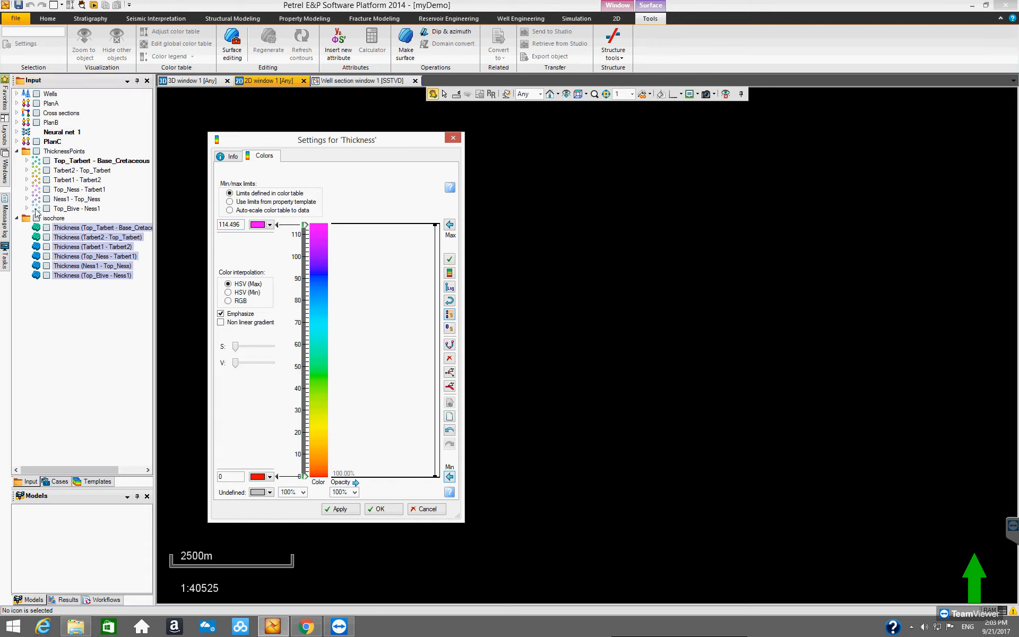
left_click(46, 275)
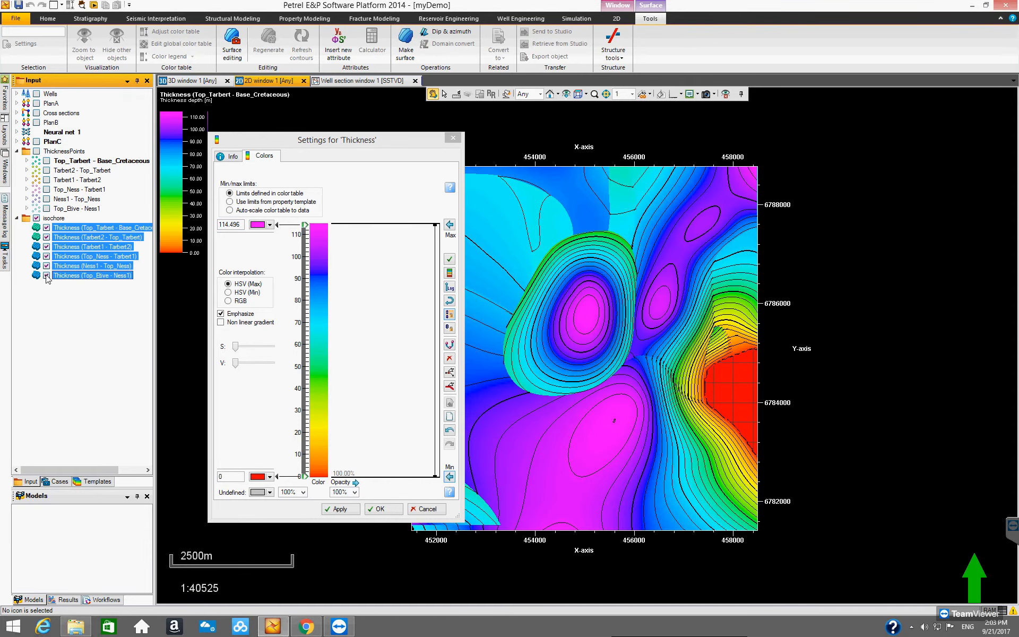
left_click(37, 218)
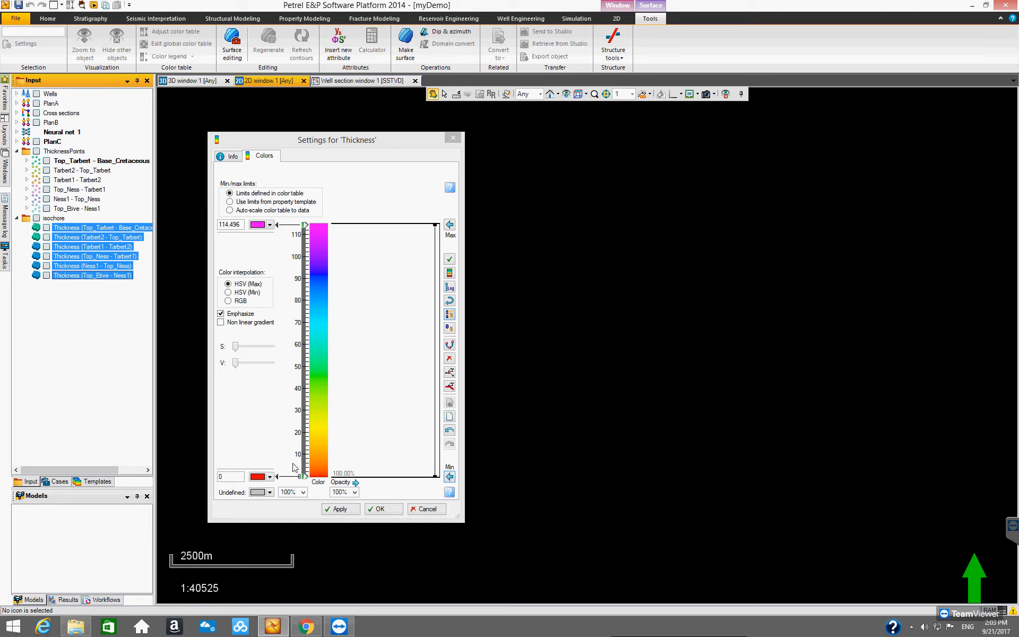
Set the Thickness color table's lower limit color to blue and its upper limit color to red, and apply the settings.
left_click(270, 476)
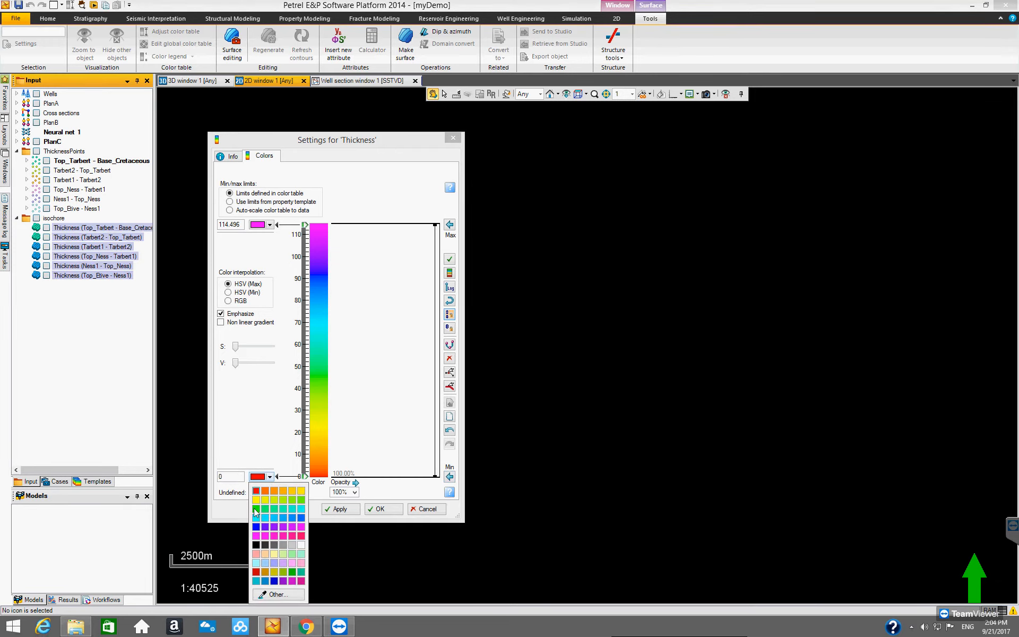
left_click(256, 531)
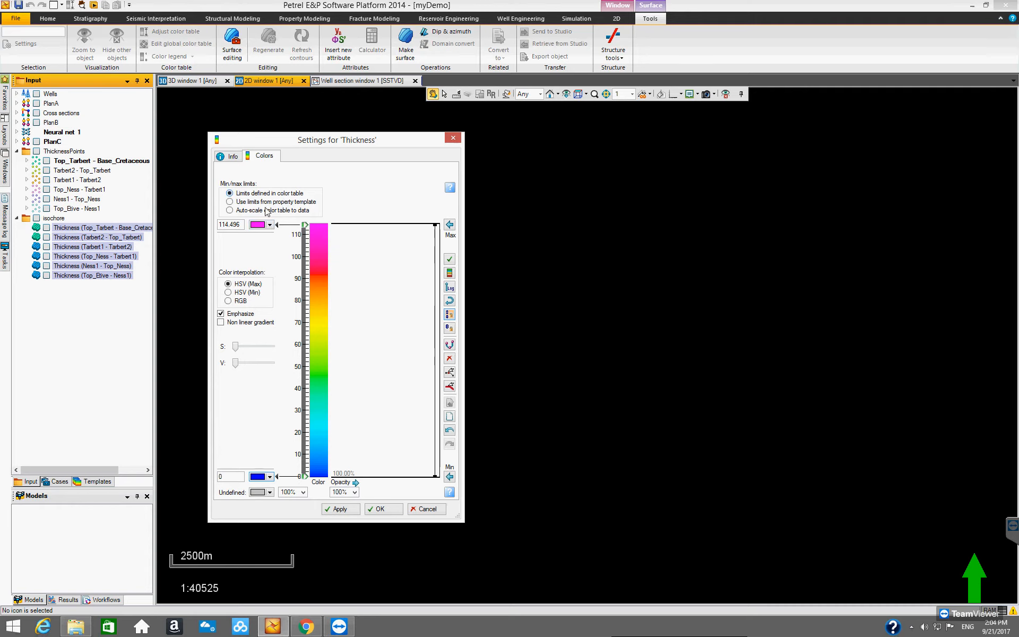
left_click(269, 224)
left_click(256, 239)
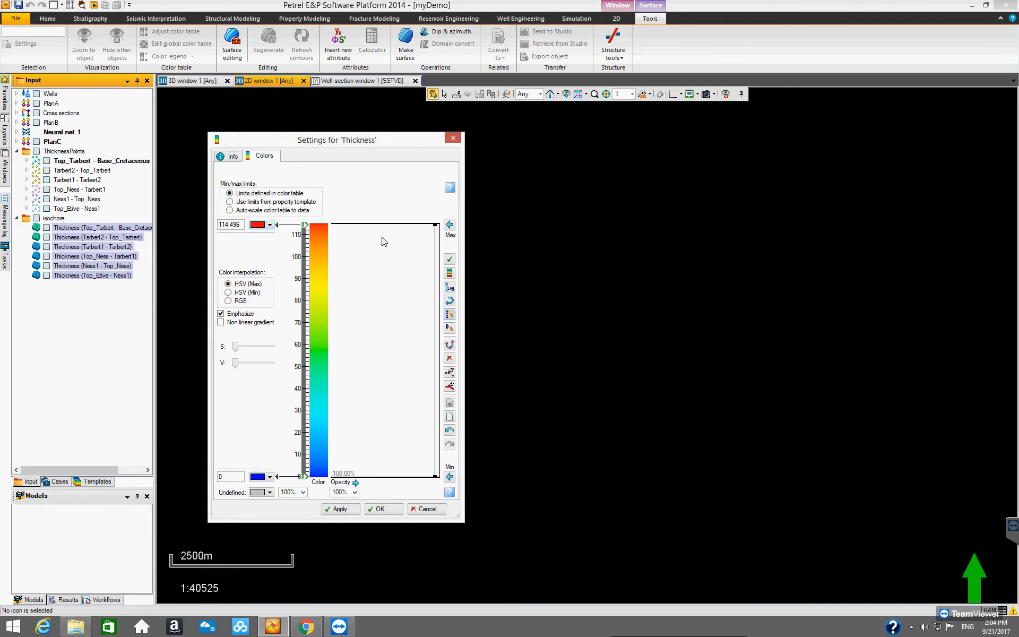
left_click(380, 509)
Display Thickness (Top_Tarbert - Base_Cretaceous), replace it with Thickness (Top_Etive - Ness1), and turn on the auto legend.
left_click(57, 219)
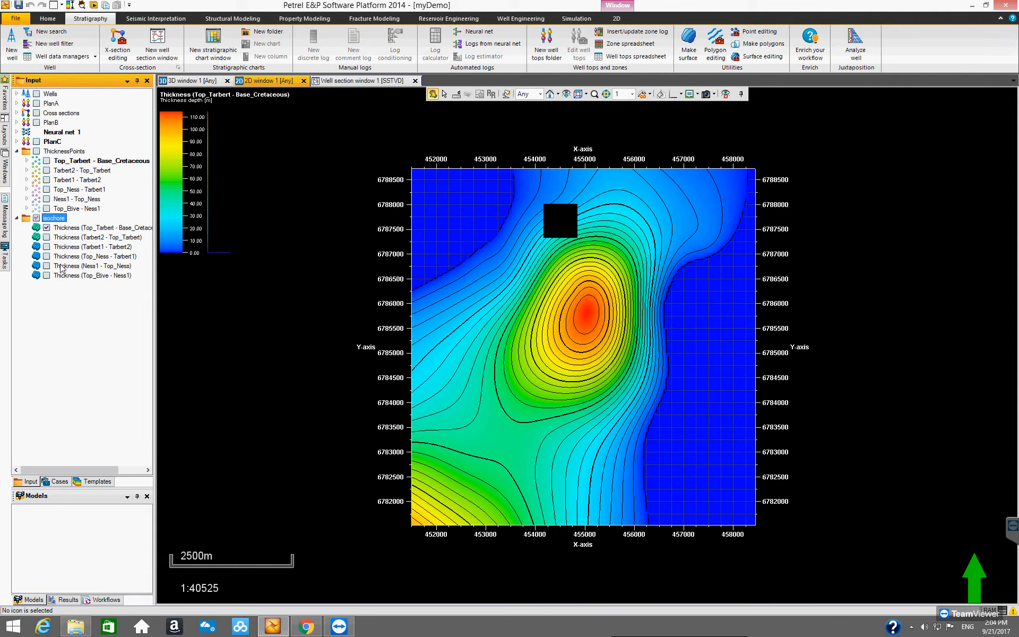
left_click(46, 228)
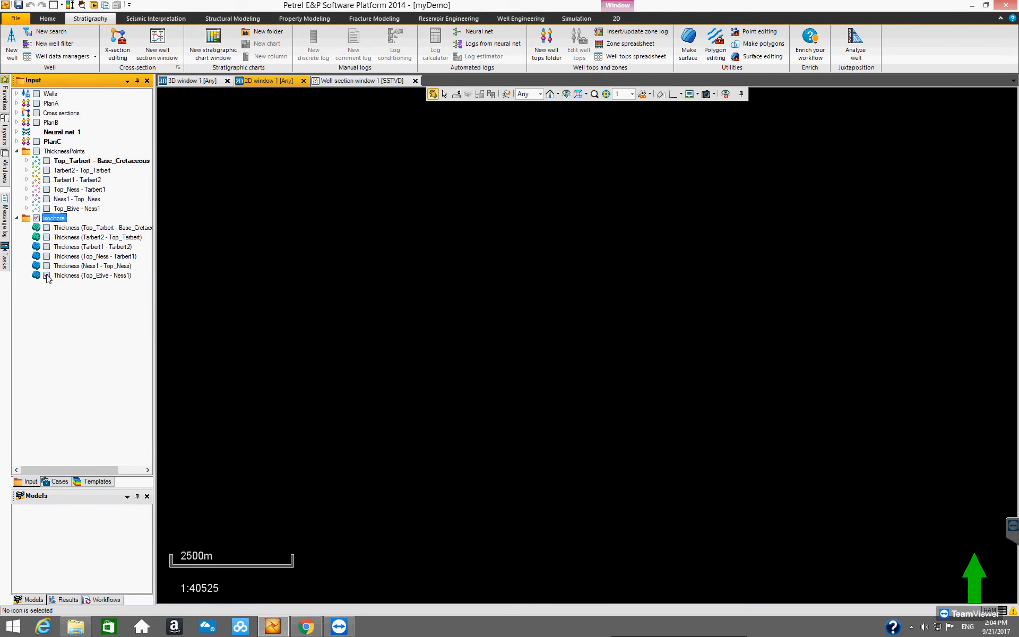
left_click(46, 275)
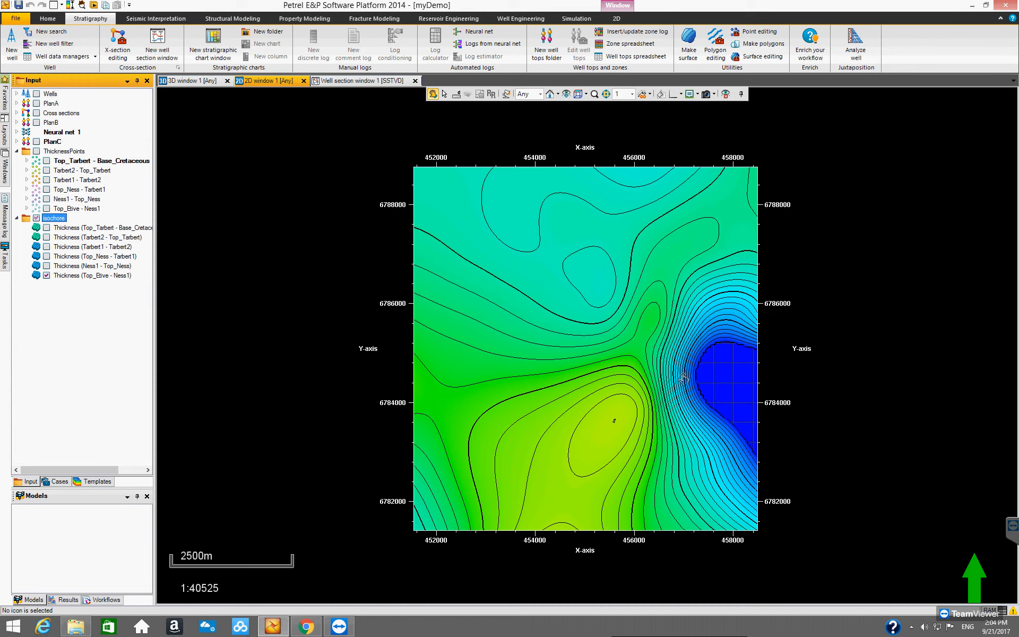
left_click(681, 95)
left_click(690, 119)
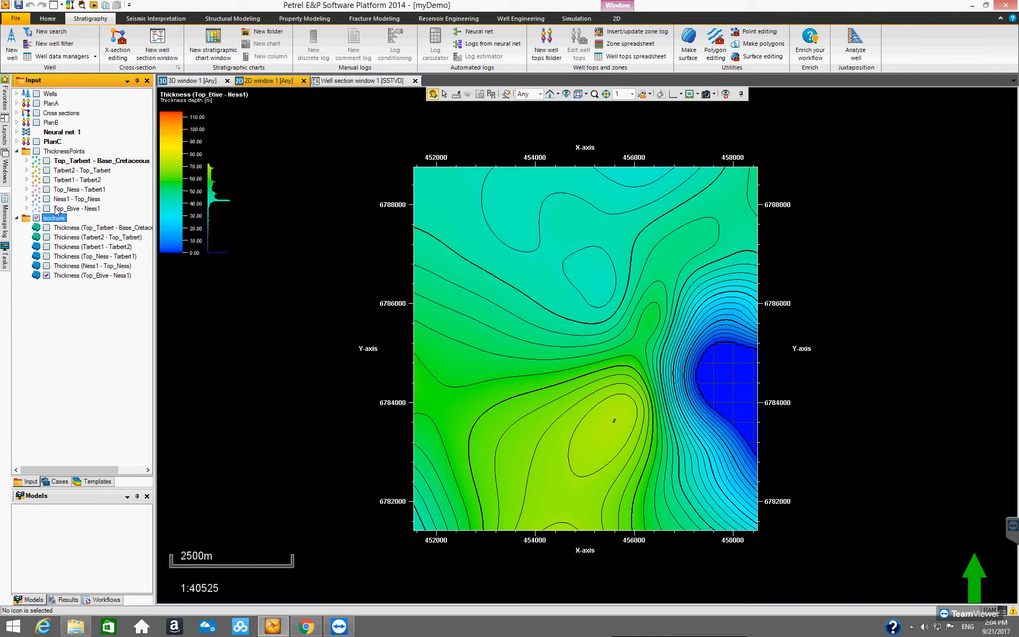
Display the other isochore surfaces one at a time, from Ness1 - Top_Ness up to Top_Tarbert - Base_Cretaceous, to compare their colors on the shared scale.
left_click(47, 276)
left_click(47, 265)
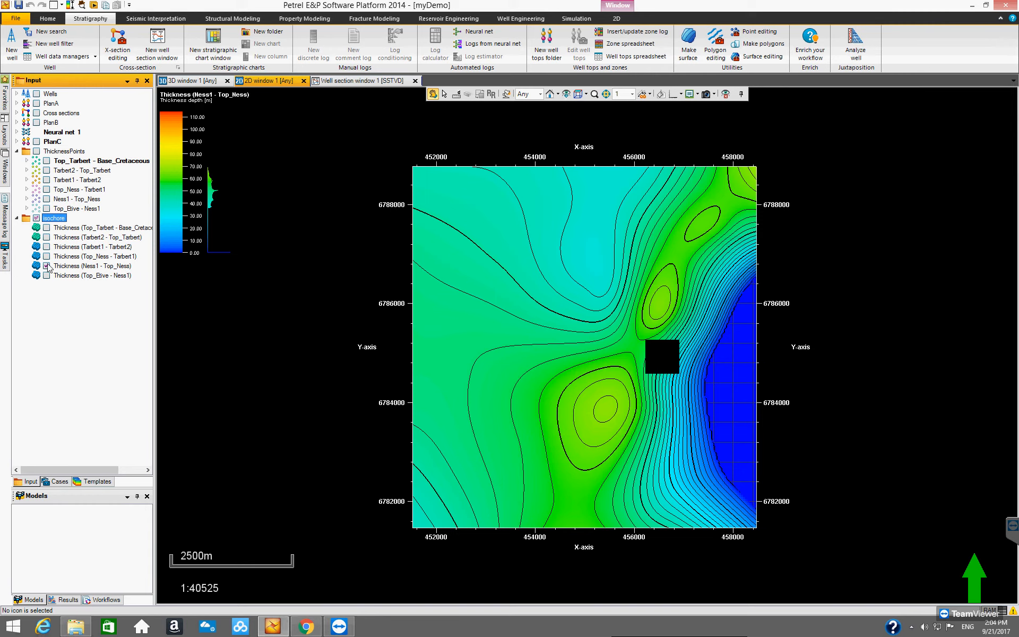
left_click(46, 266)
left_click(47, 256)
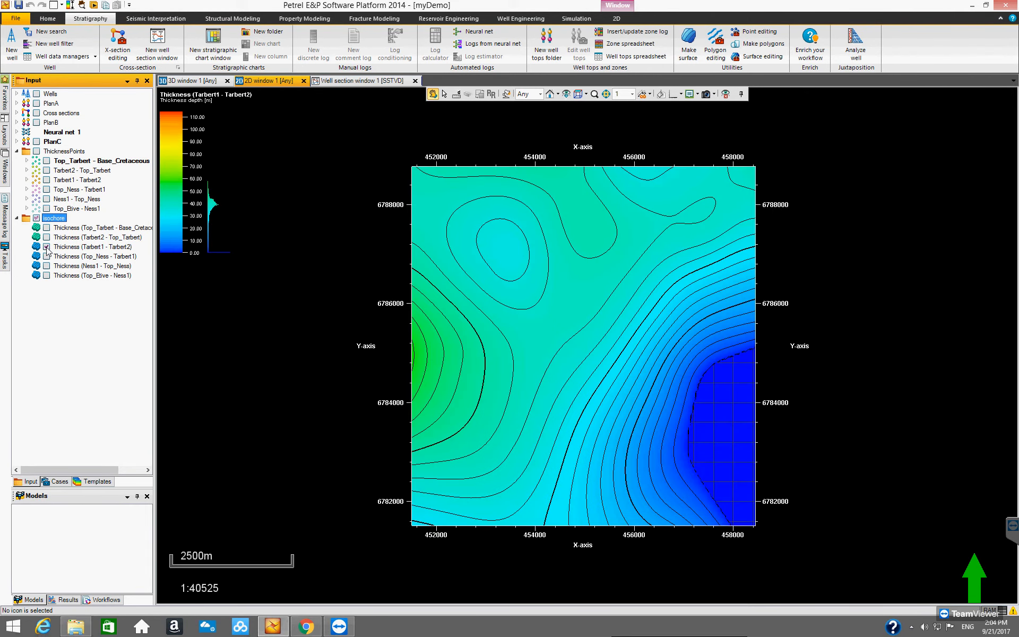
left_click(47, 247)
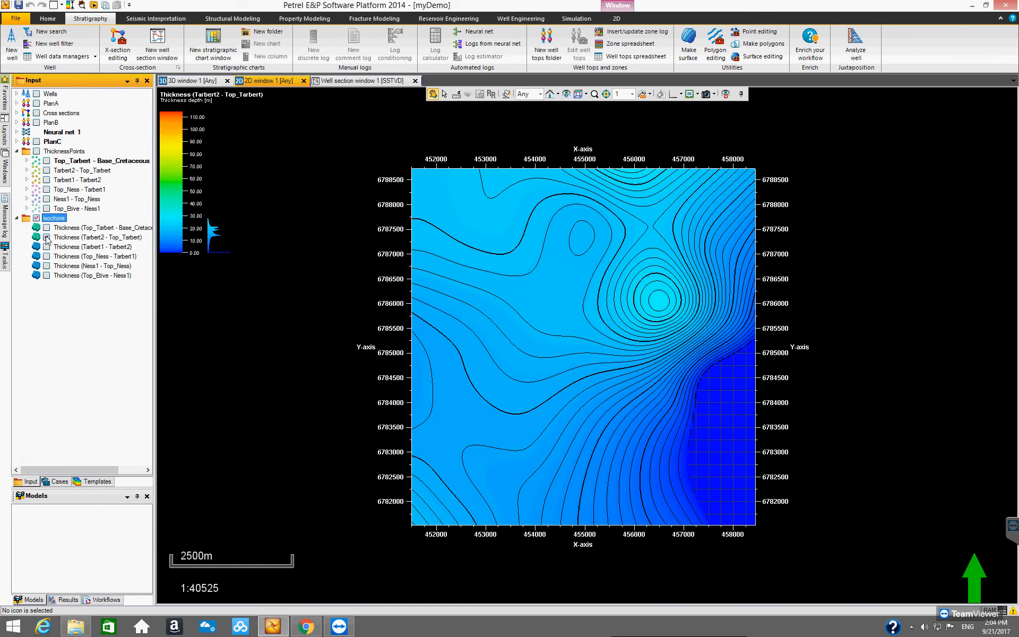
left_click(46, 237)
left_click(46, 228)
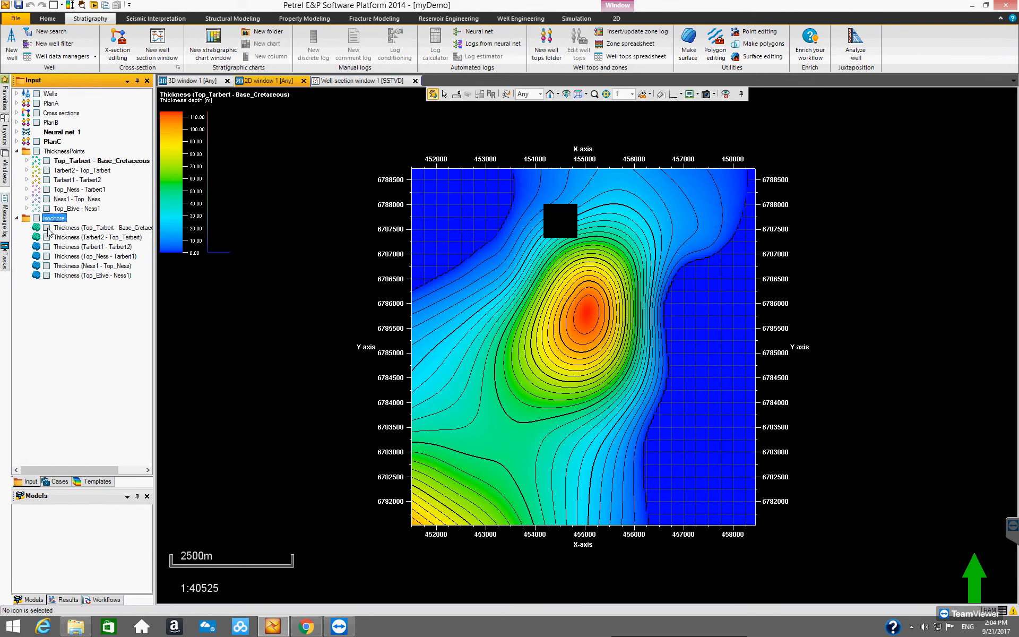
left_click(47, 228)
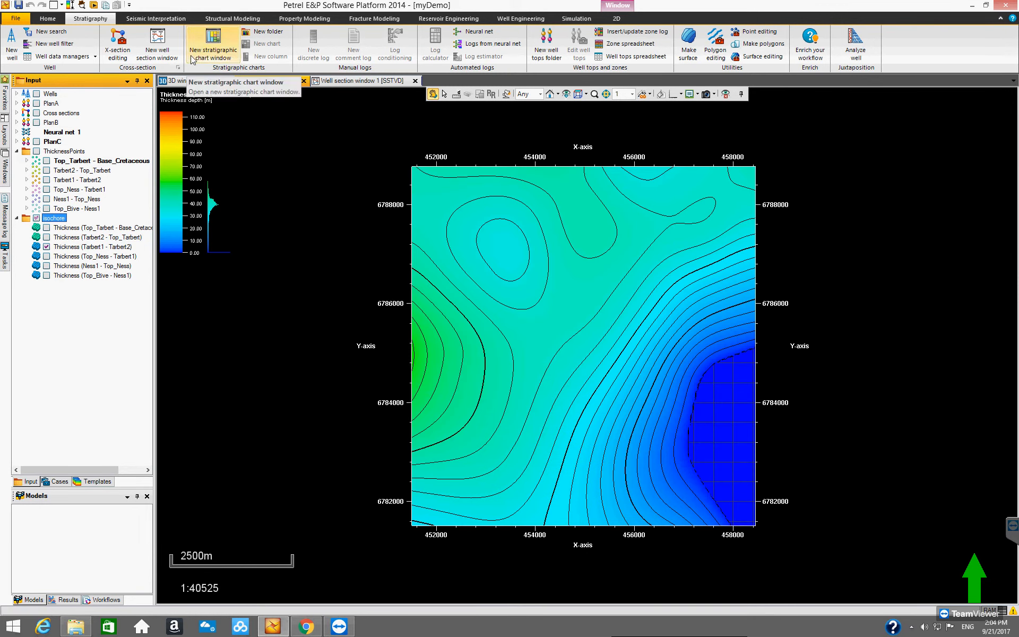
Select Thickness (Top_Tarbert - Base_Cretaceous) and set its global color table to auto-scale to data.
key("Down")
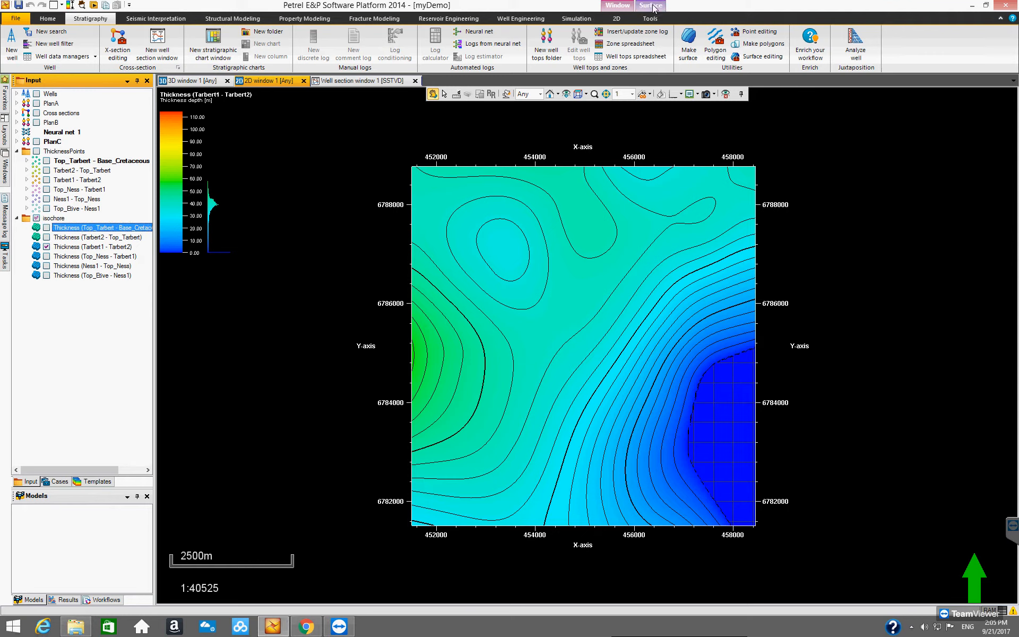
left_click(654, 6)
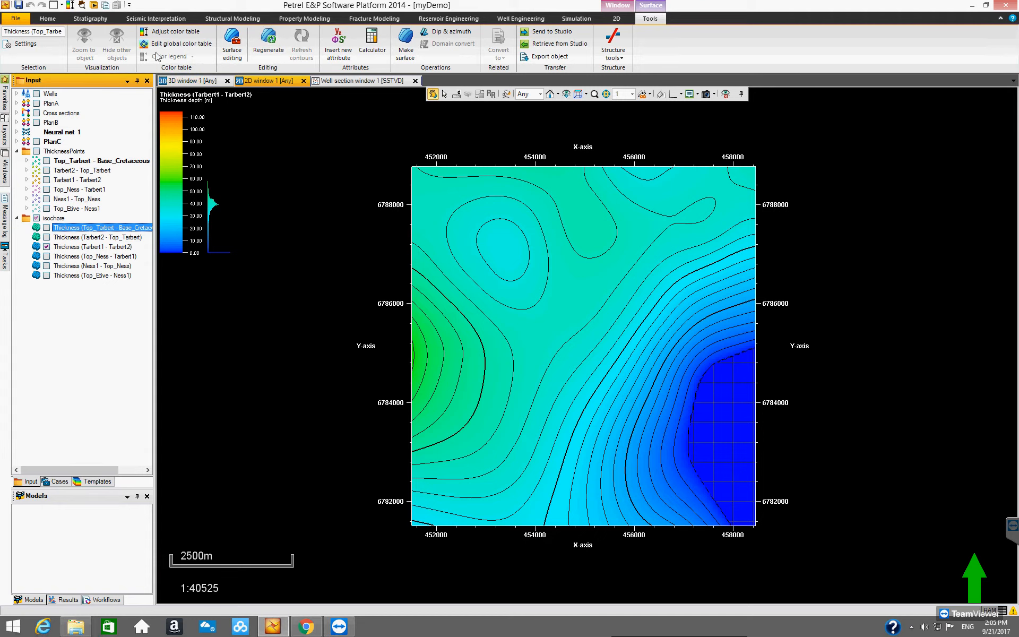
left_click(159, 43)
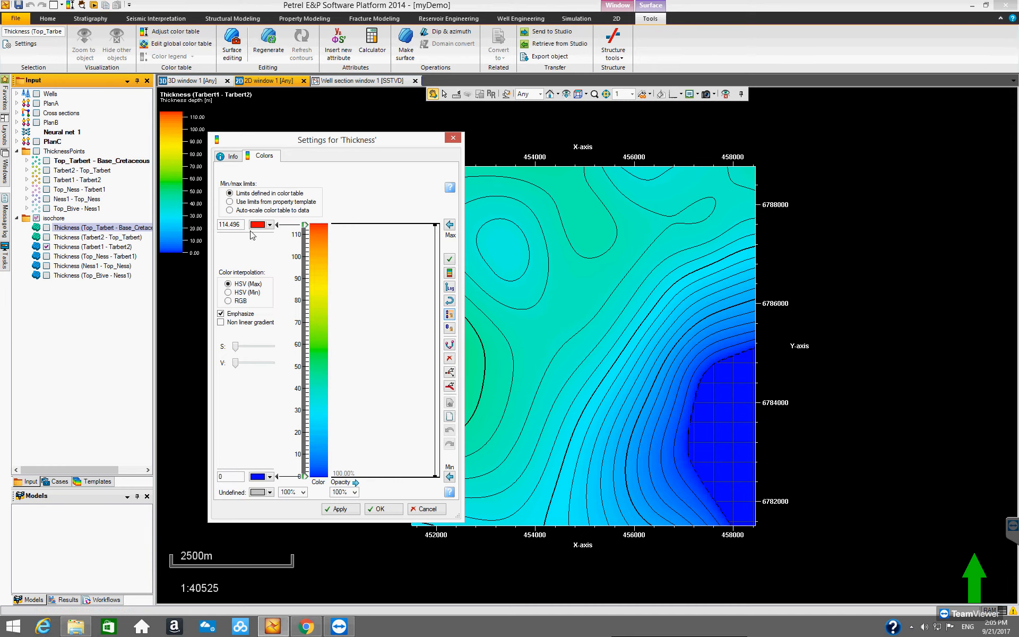
left_click(229, 211)
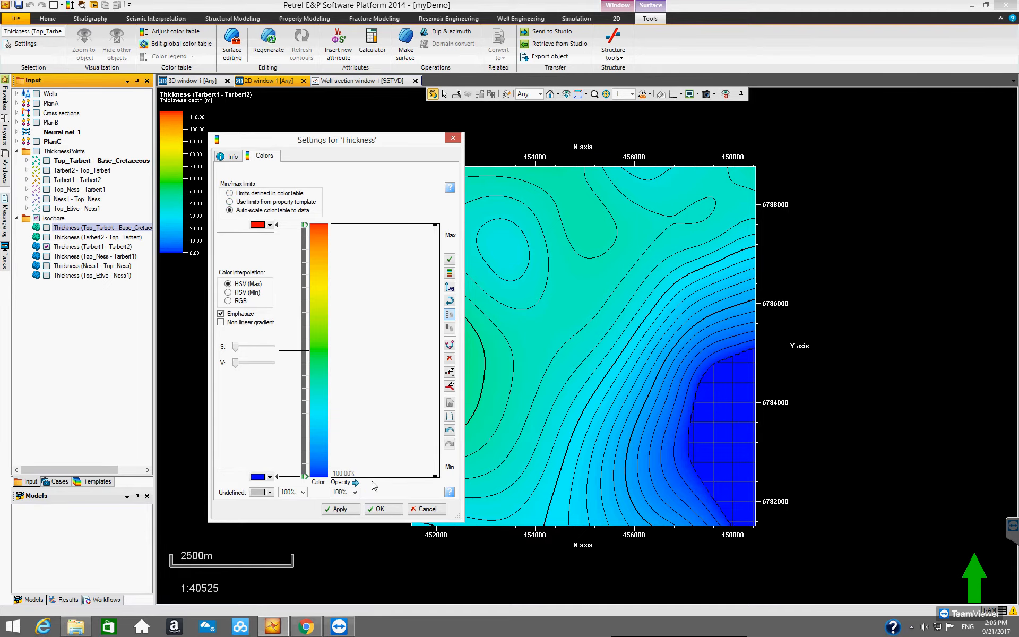
left_click(377, 511)
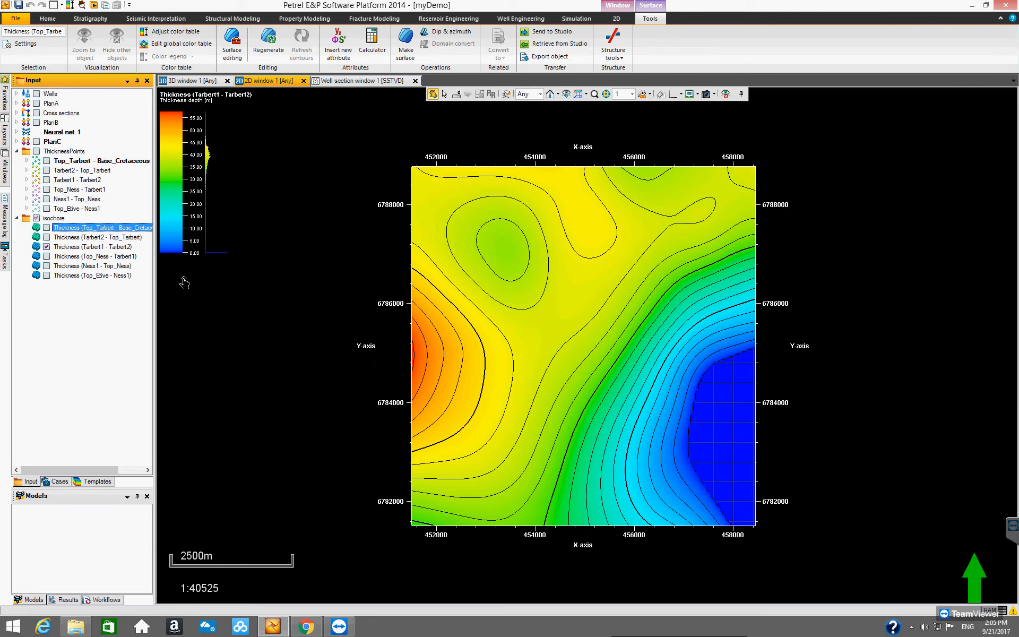
Hide Thickness (Tarbert1 - Tarbert2), and display Top_Etive - Ness1 and Top_Tarbert - Base_Cretaceous in turn to examine their auto-scaled colors.
left_click(47, 247)
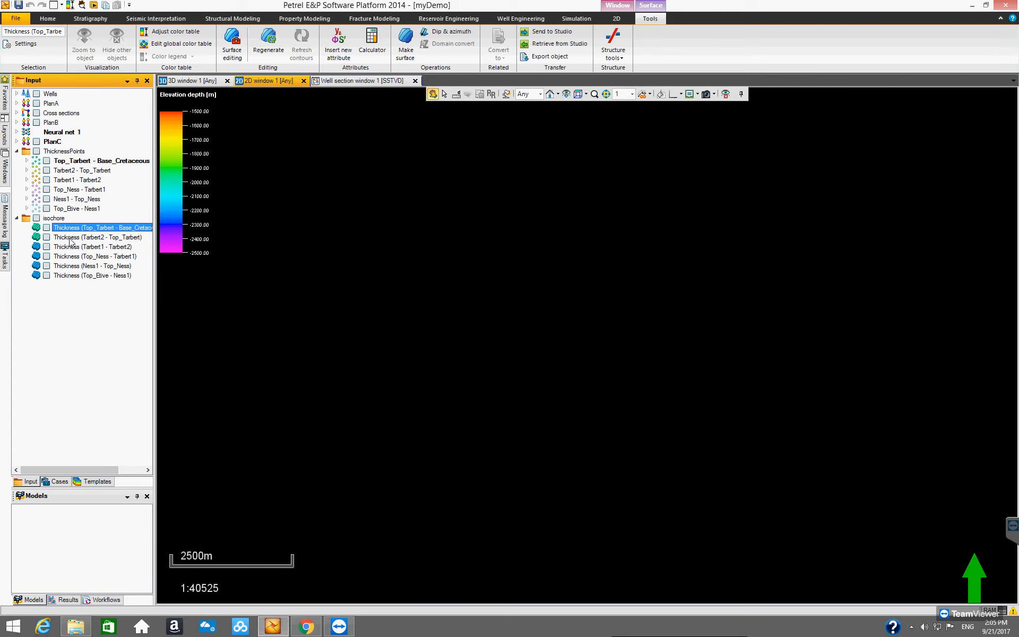
left_click(47, 266)
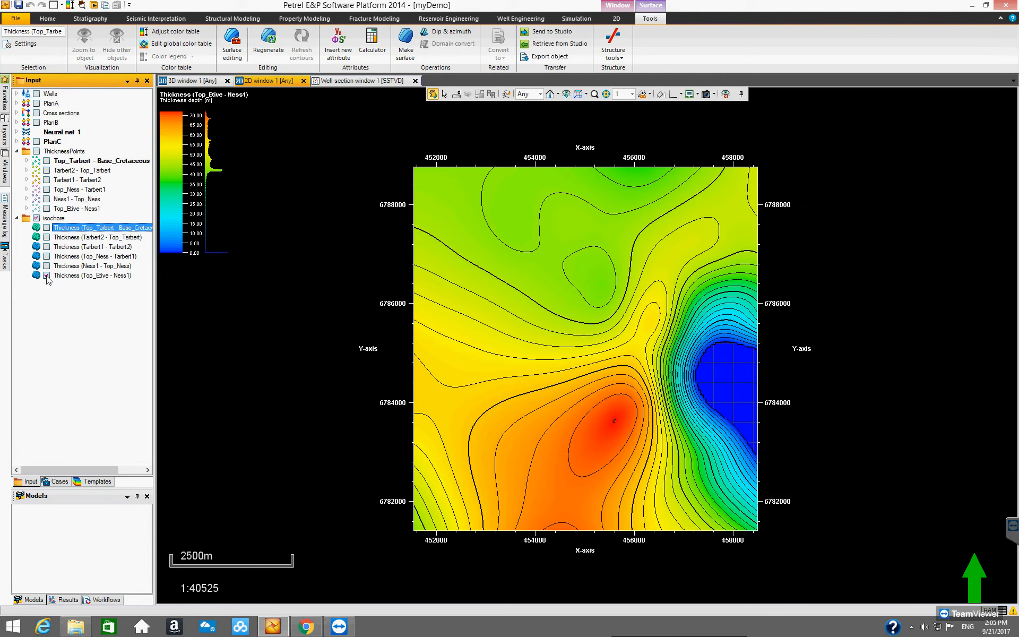
left_click(47, 276)
left_click(46, 228)
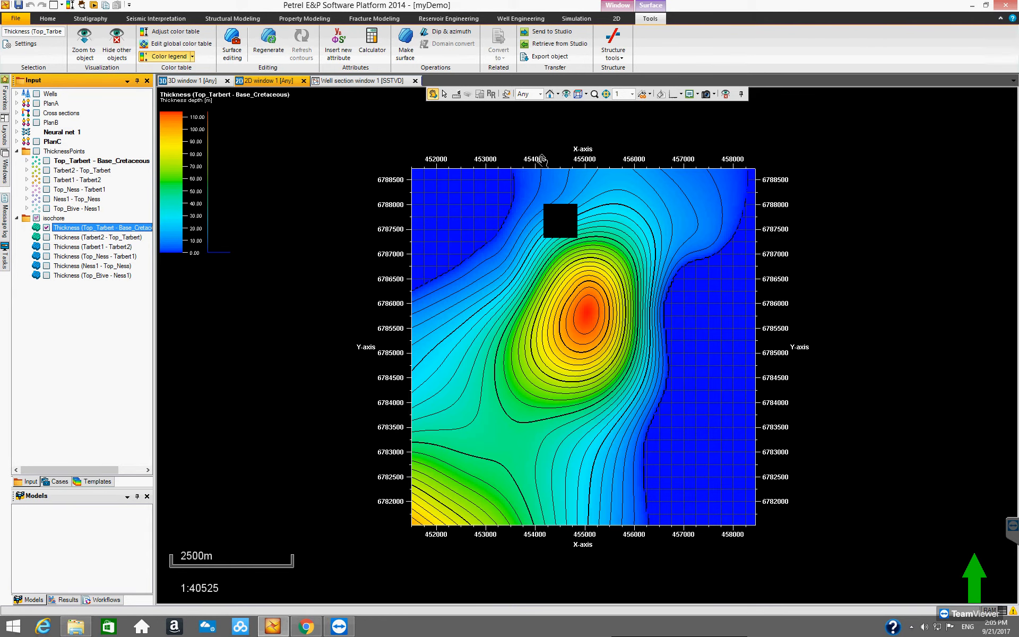
scroll(585, 315, "up", 1)
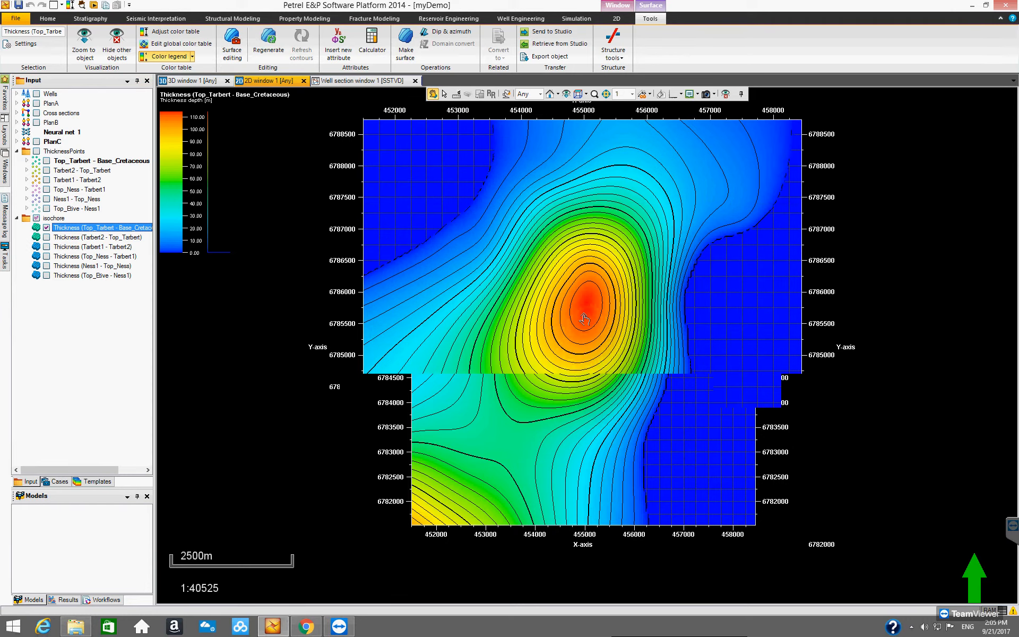
scroll(585, 314, "down", 3)
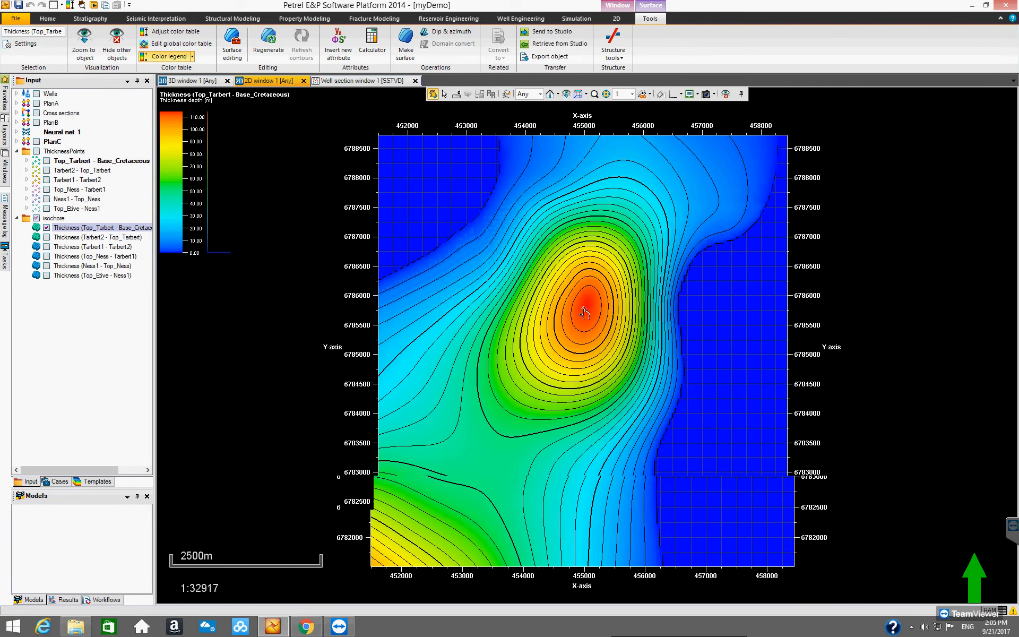
Toggle the auto legend off and on repeatedly for the displayed Top_Tarbert - Base_Cretaceous surface.
left_click(447, 95)
left_click(674, 94)
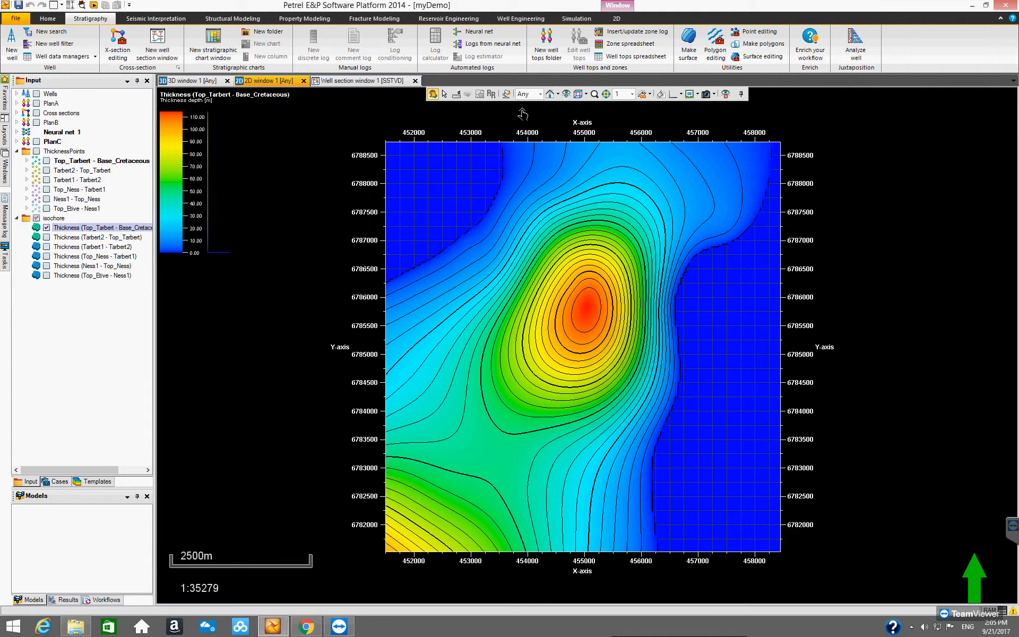
left_click(680, 95)
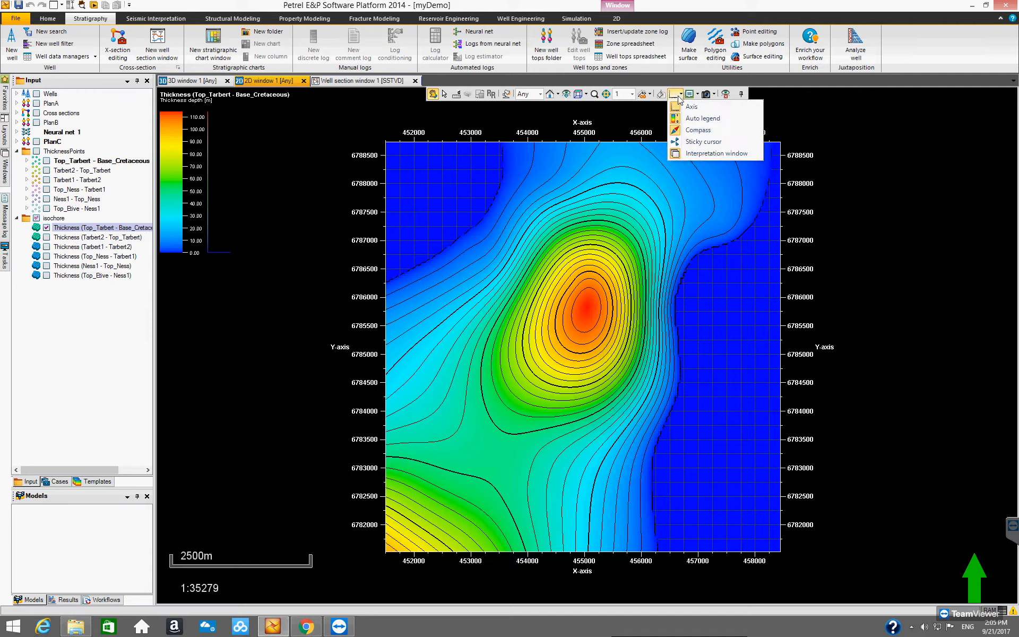
left_click(703, 122)
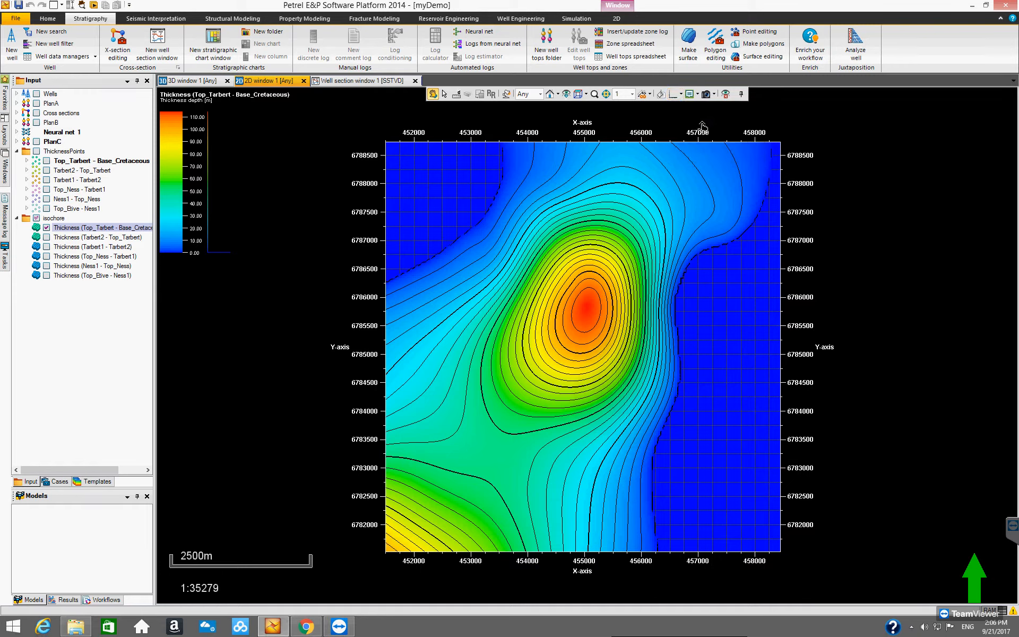
left_click(680, 95)
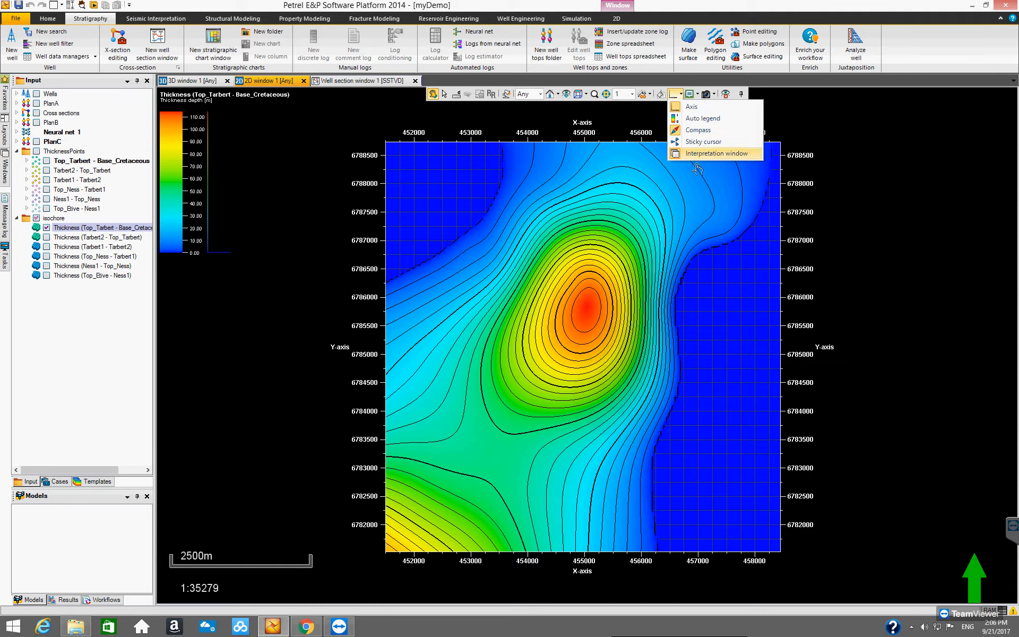
left_click(699, 121)
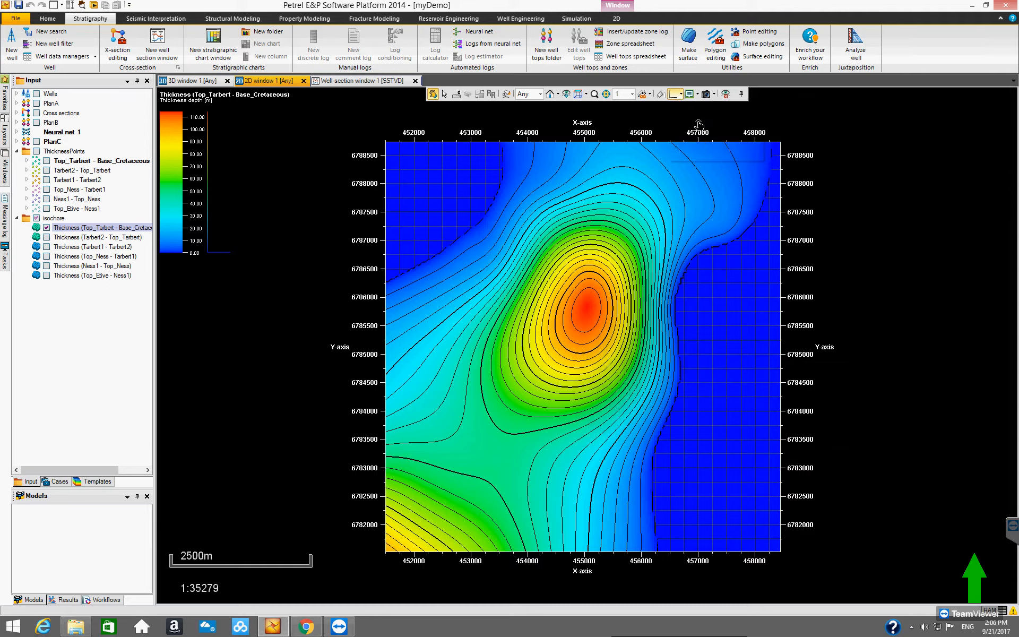
left_click(681, 94)
left_click(679, 120)
left_click(681, 95)
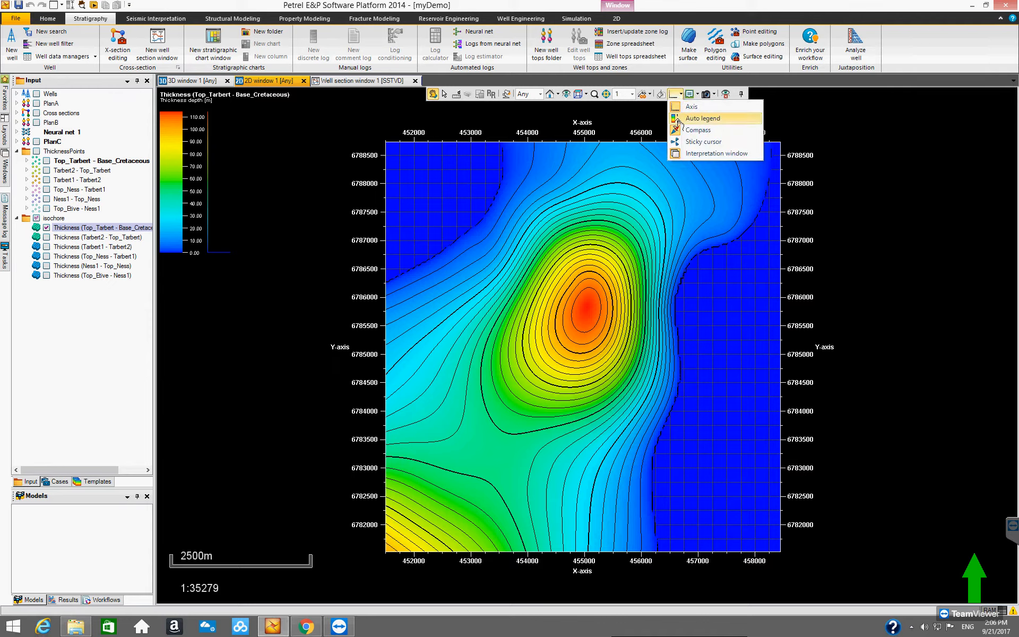
left_click(679, 120)
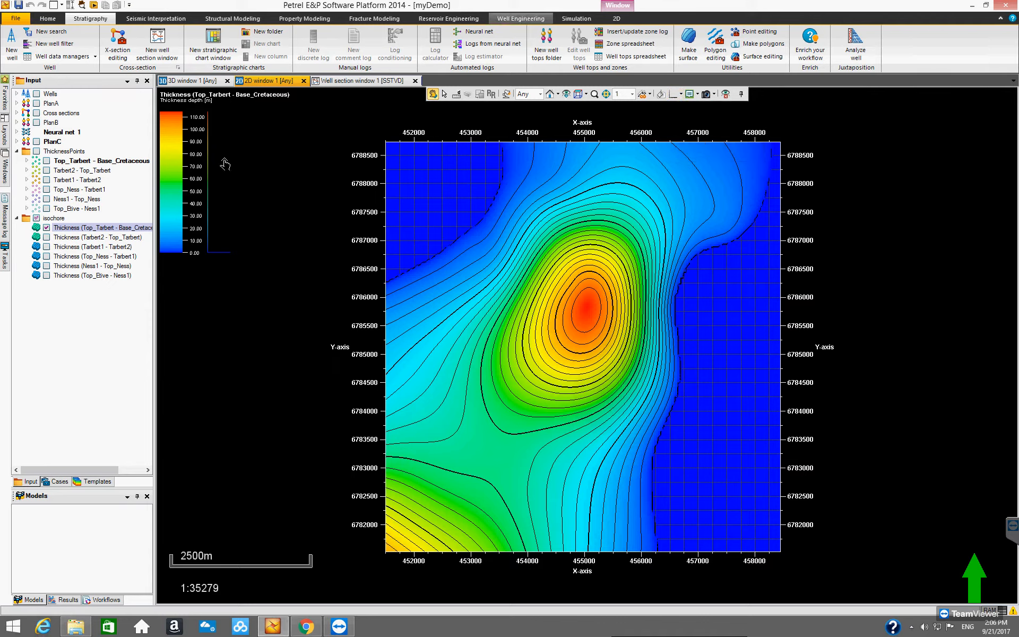
Select Thickness (Top_Tarbert - Base_Cretaceous), hide it, and display Thickness (Tarbert2 - Top_Tarbert) instead.
left_click(101, 227)
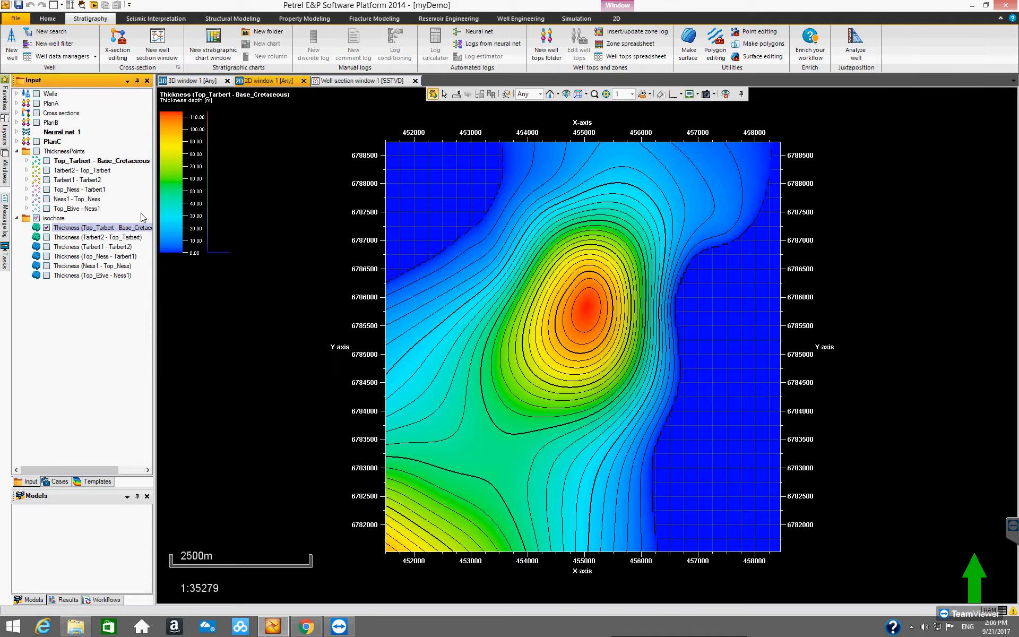
left_click(649, 18)
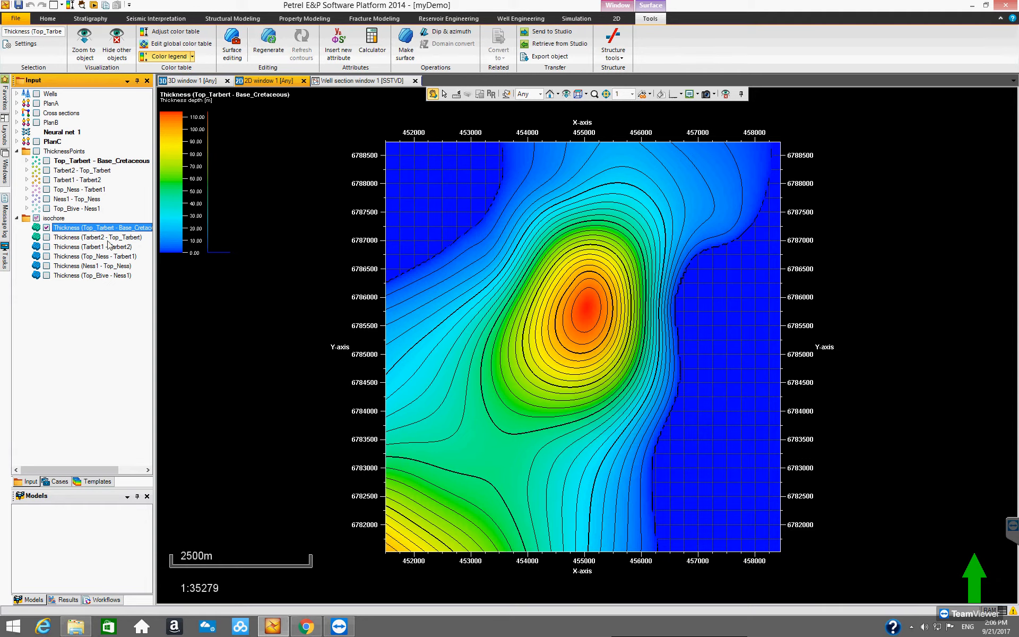
left_click(46, 227)
left_click(46, 237)
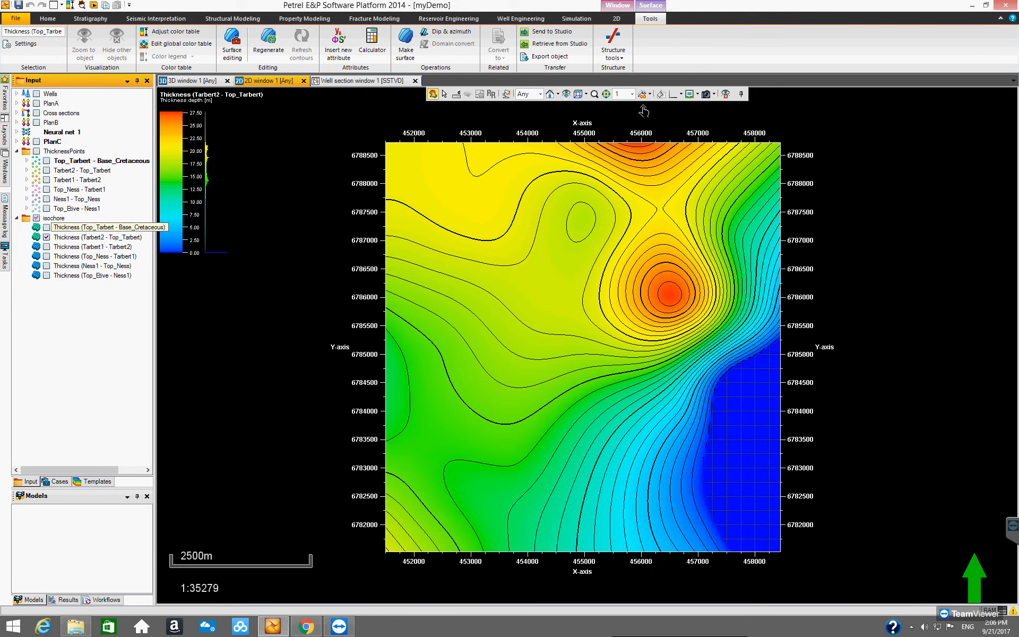
Turn the auto legend off and back on for the displayed Tarbert2 - Top_Tarbert surface.
left_click(677, 95)
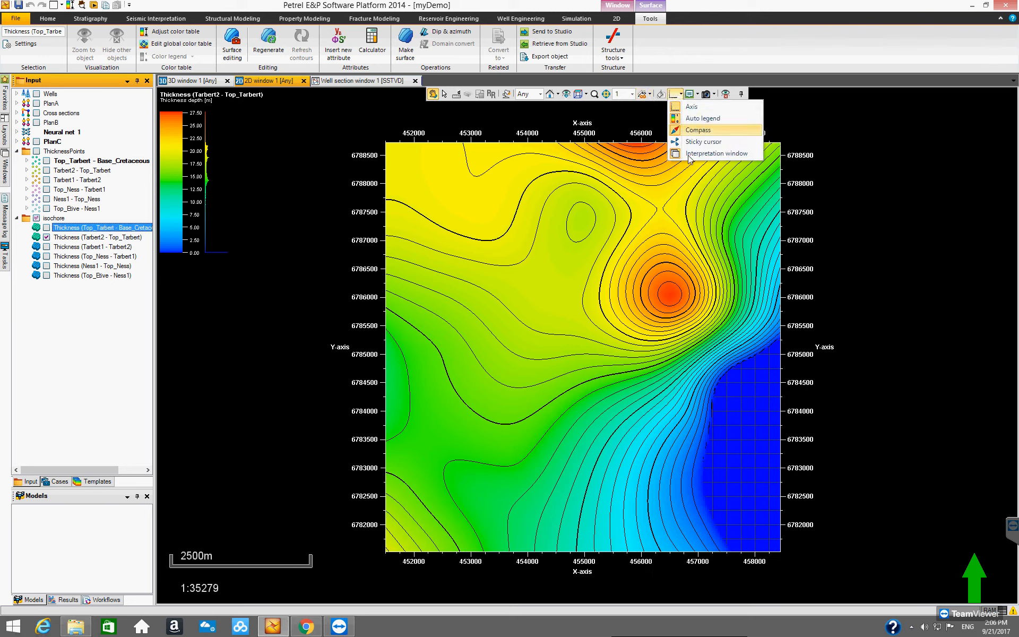
left_click(695, 118)
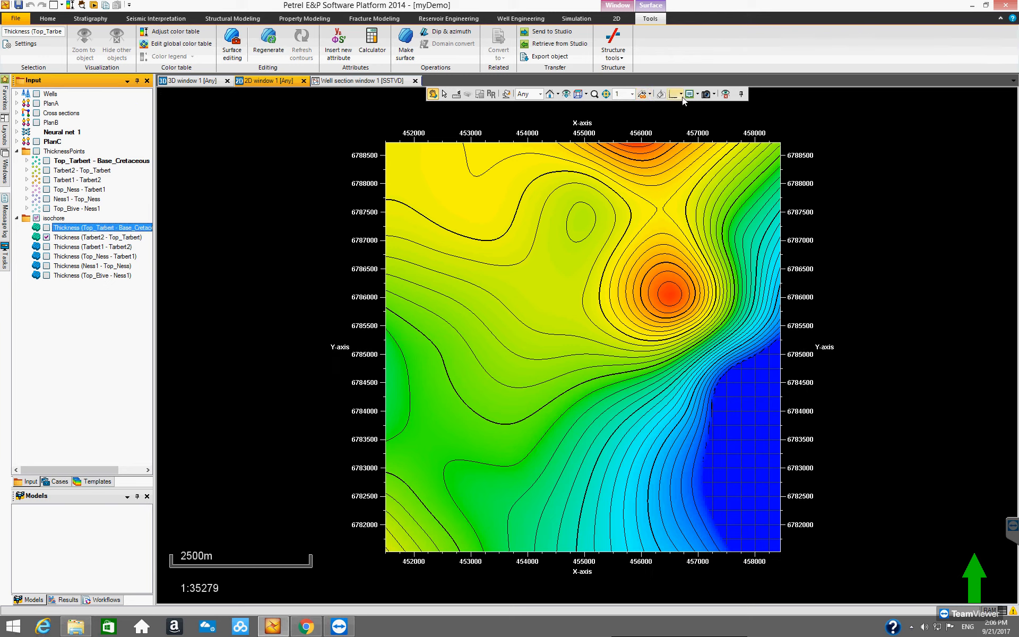
left_click(681, 95)
left_click(678, 119)
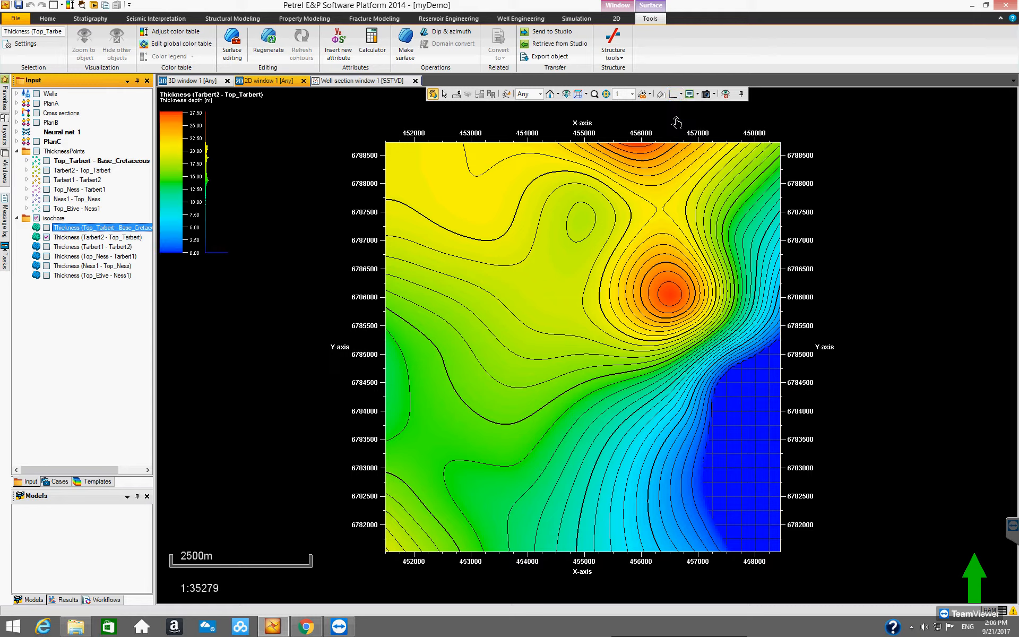
Replace the auto legend with the color legend for Thickness (Tarbert2 - Top_Tarbert), and toggle that color legend off and back on.
left_click(85, 237)
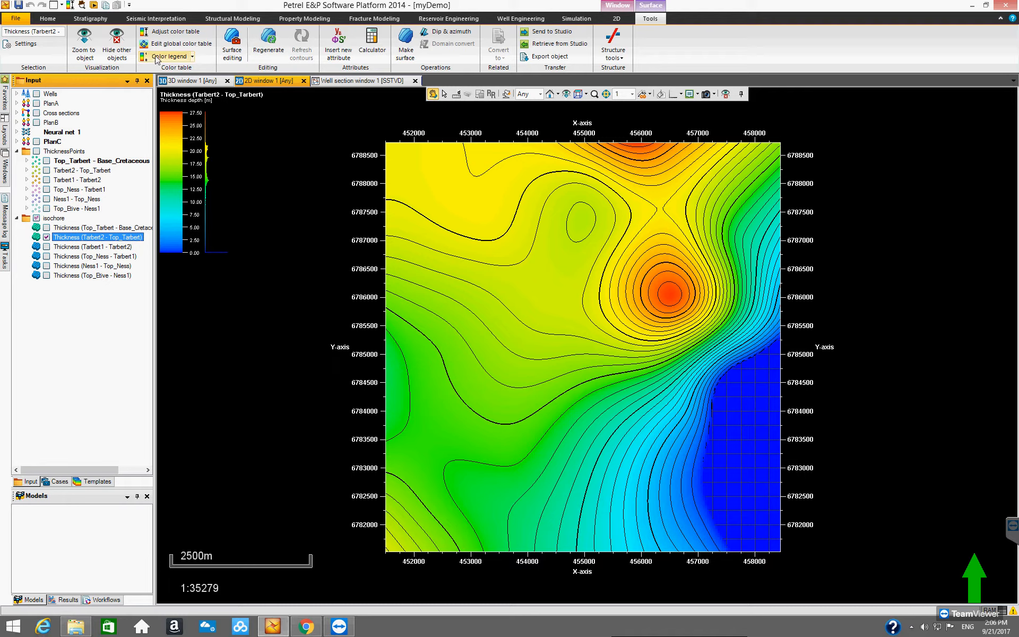
left_click(679, 94)
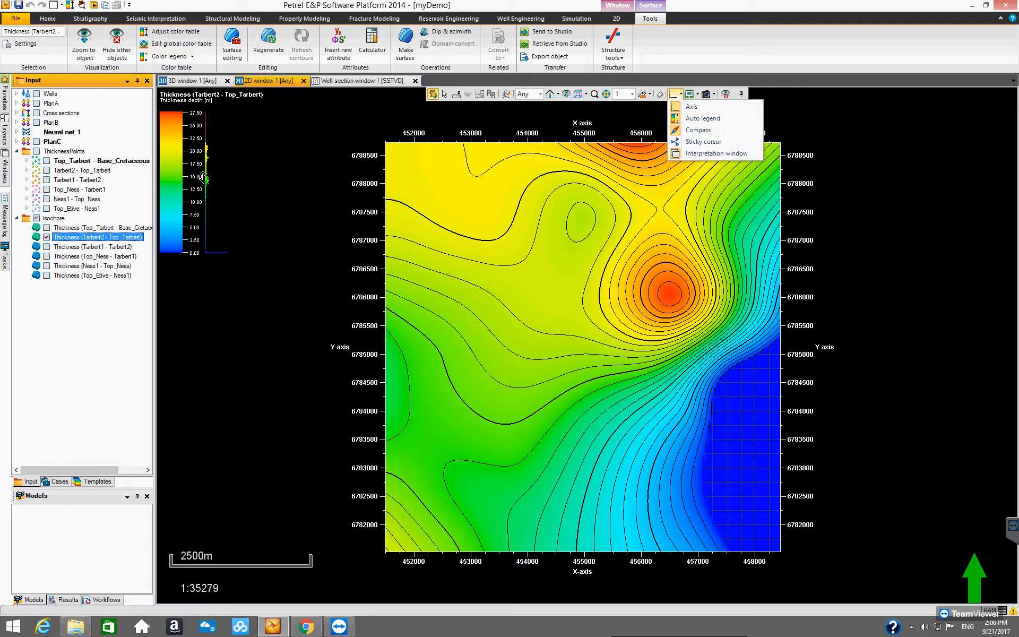
left_click(692, 120)
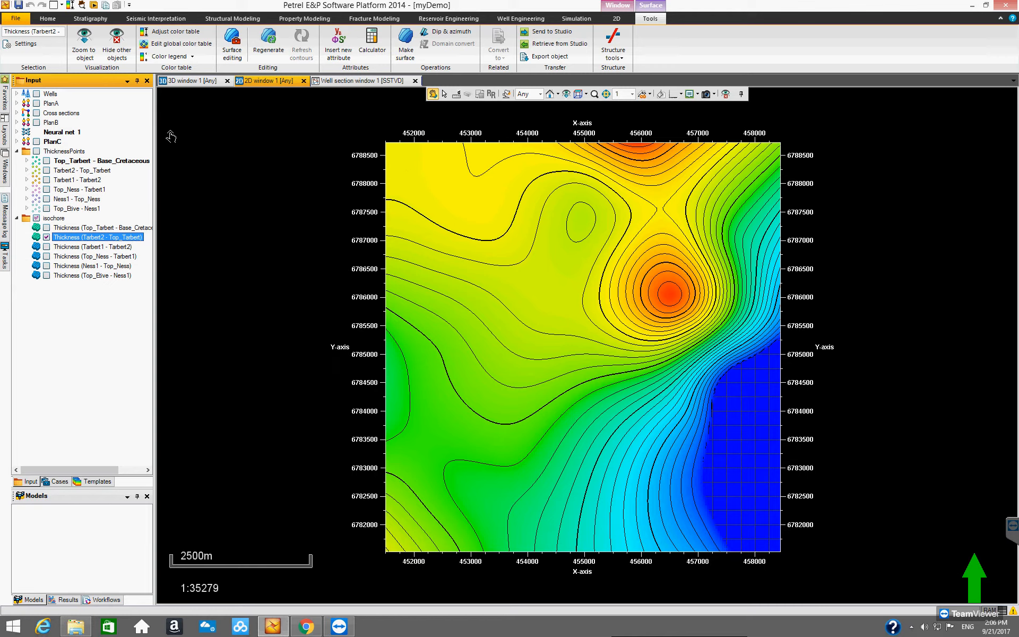
left_click(158, 57)
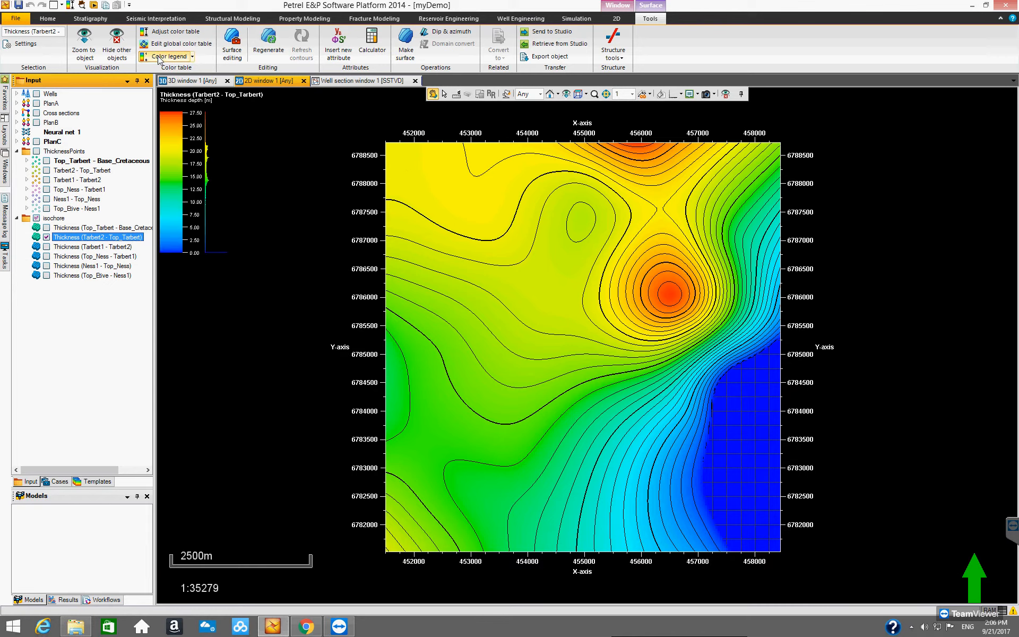
left_click(157, 58)
left_click(158, 57)
Toggle the auto legend on and off with the surface's color legend switched on.
left_click(680, 94)
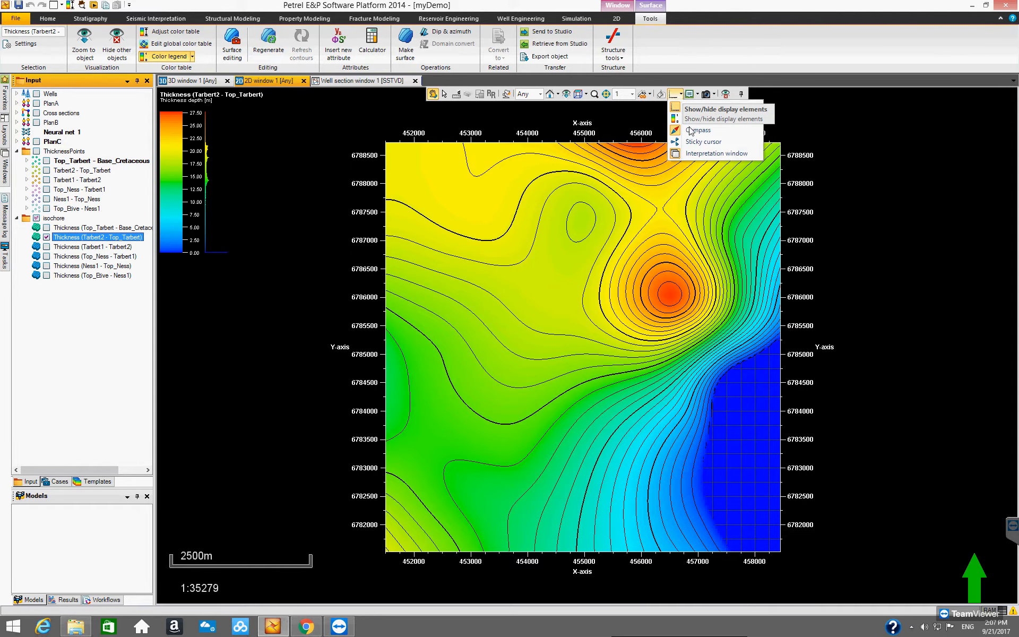
left_click(699, 120)
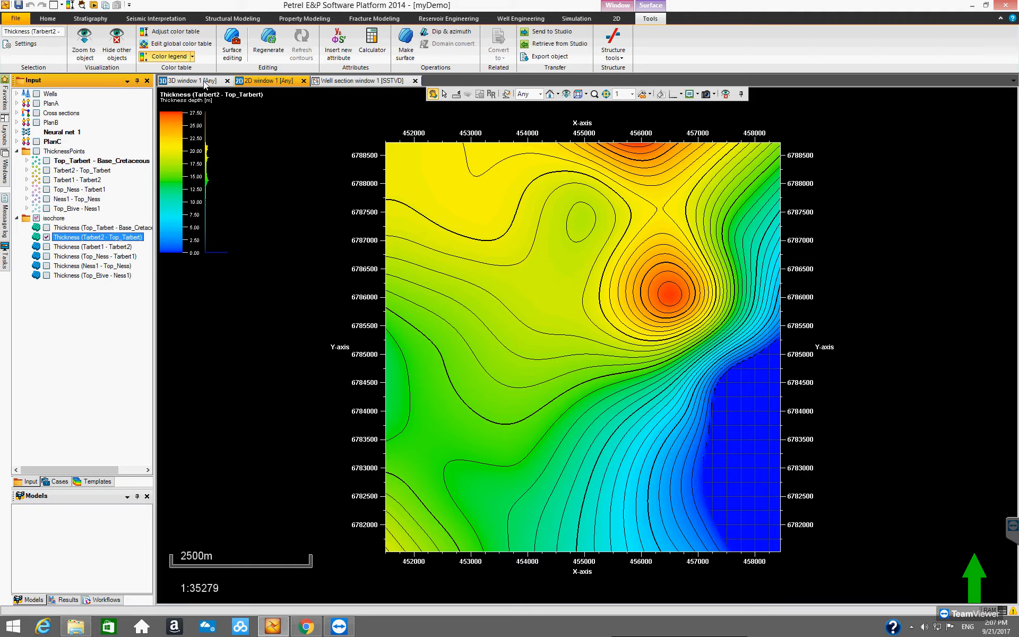
left_click(681, 95)
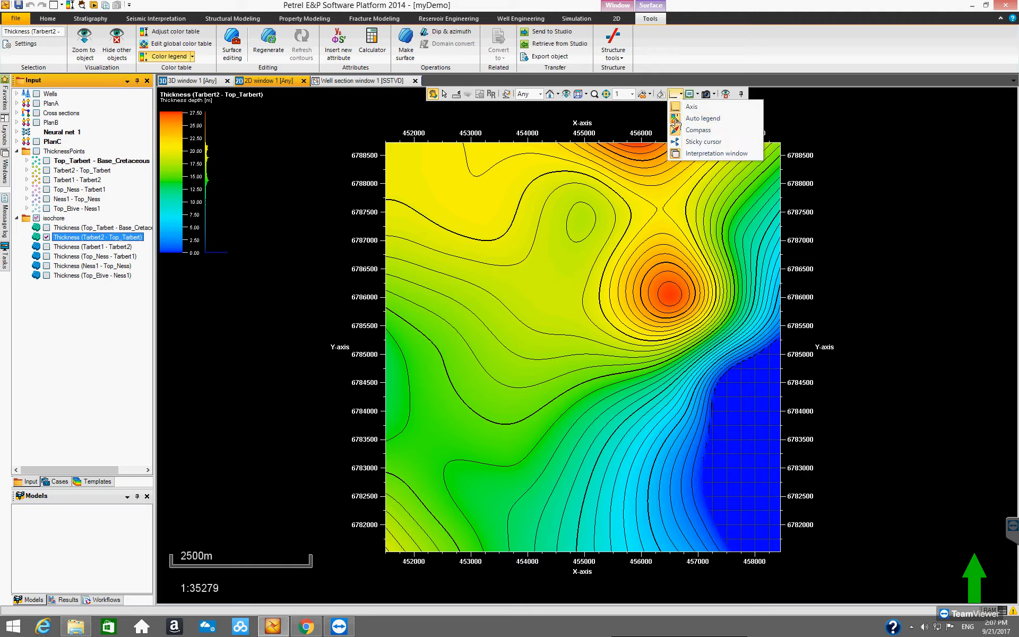
left_click(676, 120)
left_click(677, 96)
left_click(172, 55)
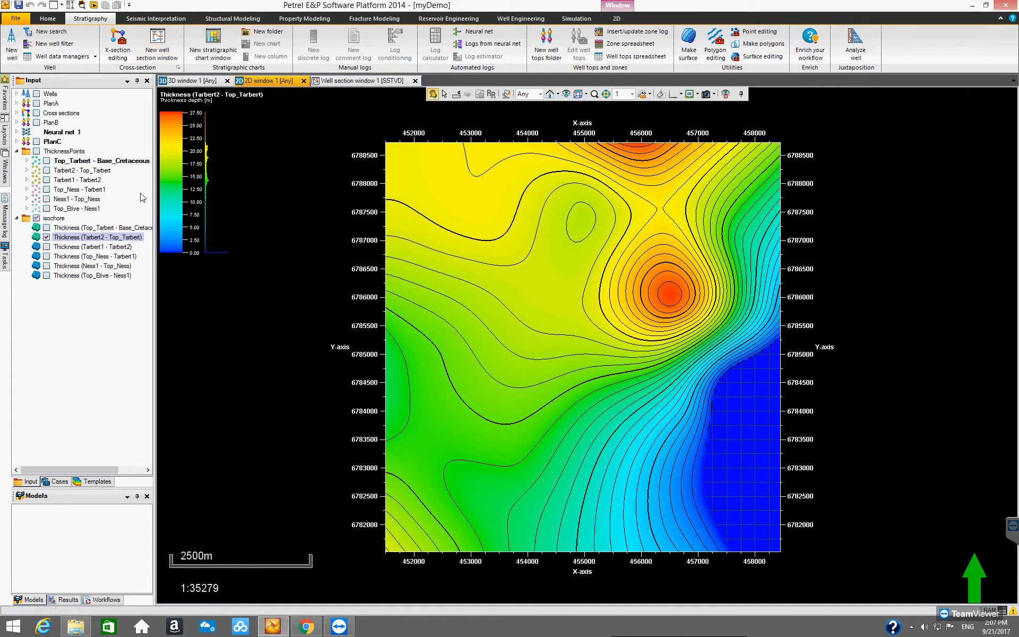
Reselect Thickness (Tarbert2 - Top_Tarbert), bring back its surface tools, and toggle the auto legend again to compare it with the color legend.
left_click(78, 239)
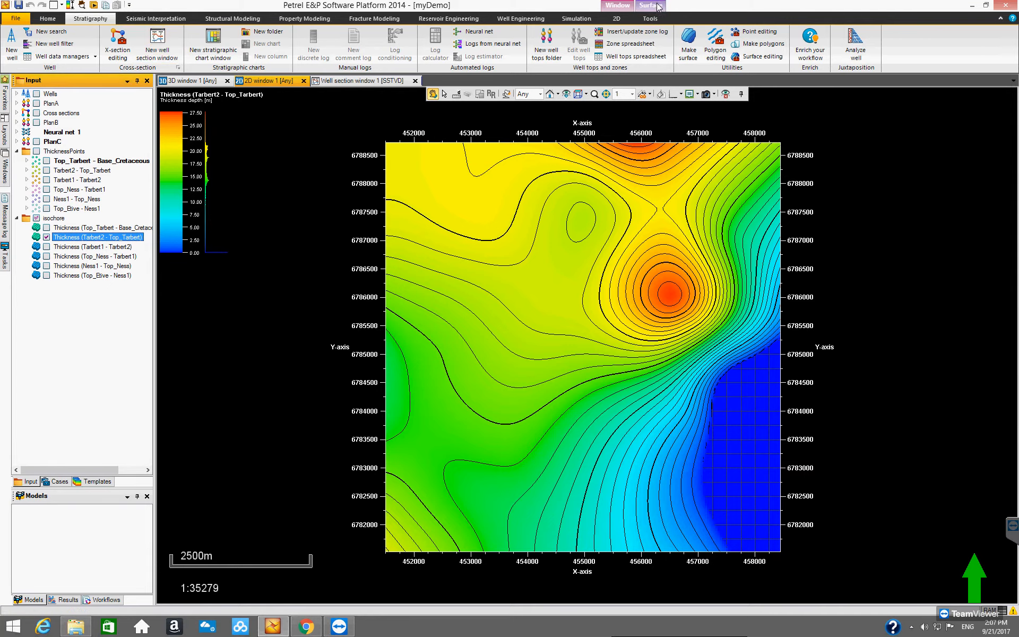
left_click(658, 7)
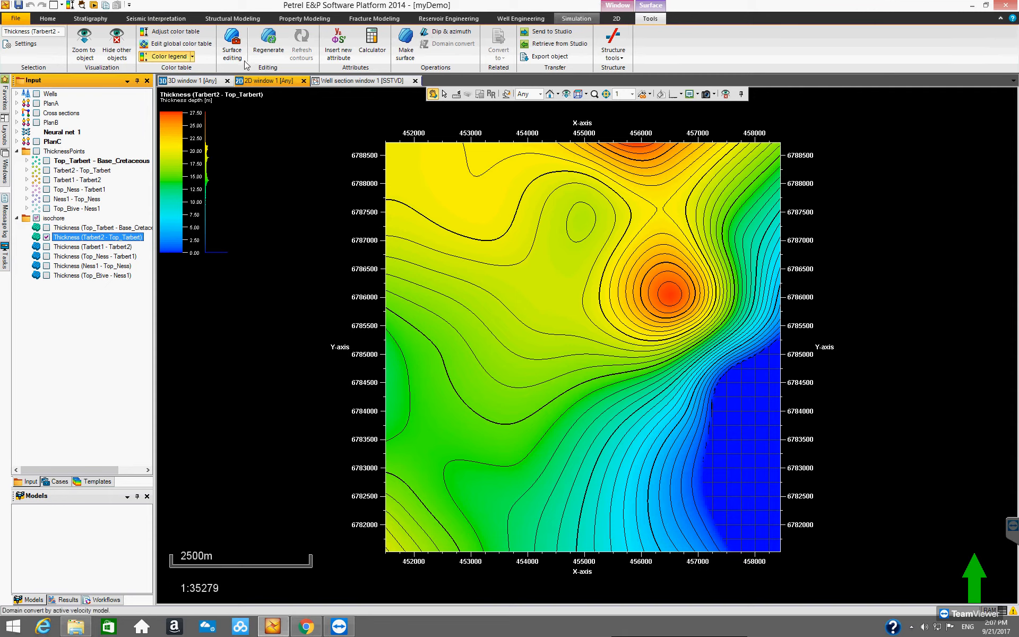
left_click(680, 94)
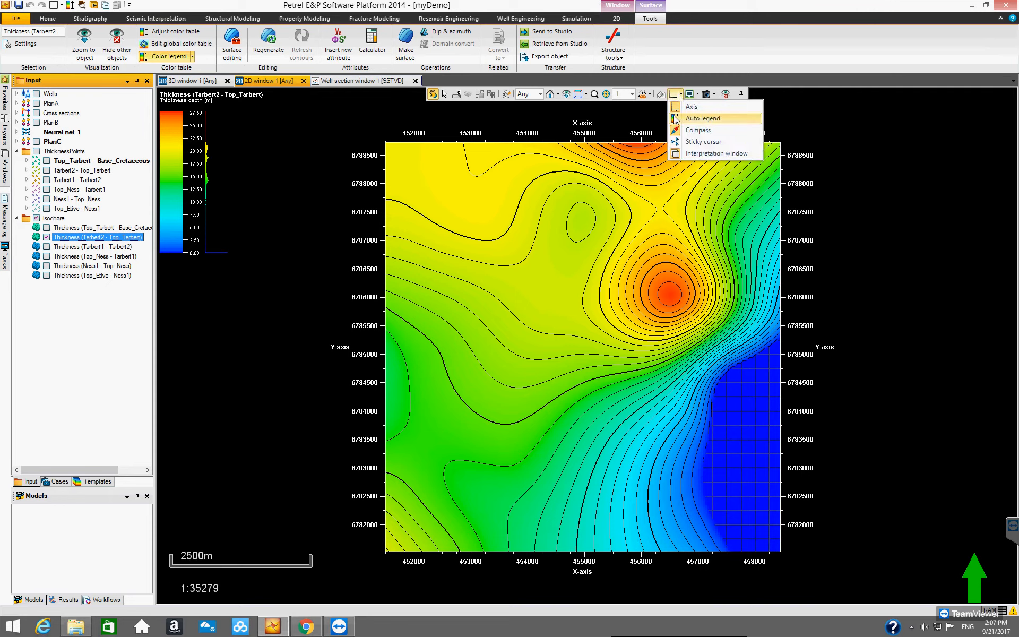
left_click(676, 118)
left_click(680, 95)
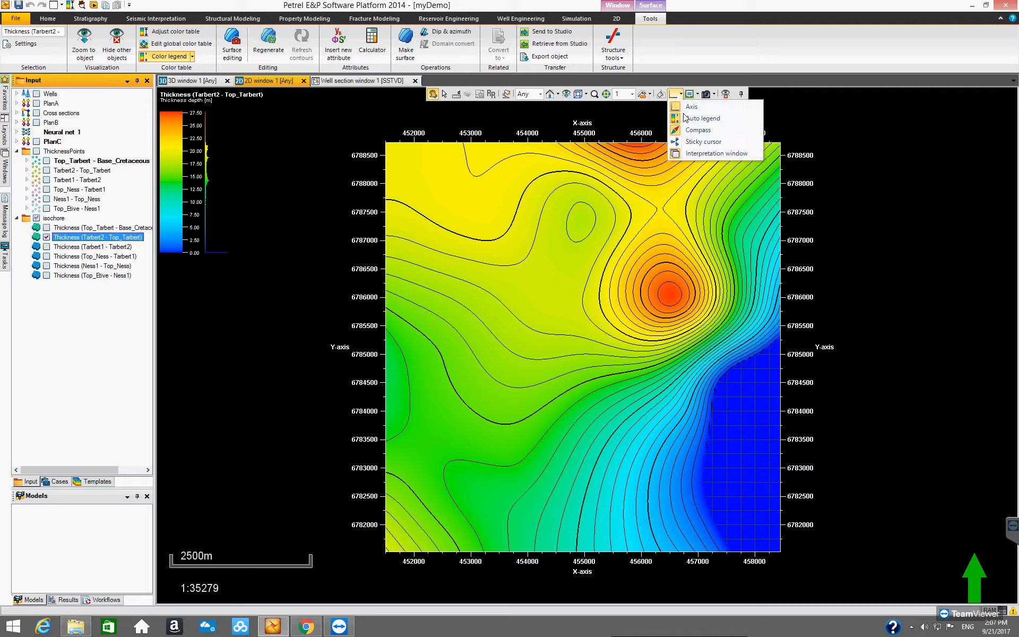
left_click(676, 119)
Switch off the color legend for Thickness (Tarbert2 - Top_Tarbert) and display the auto legend instead.
left_click(175, 57)
left_click(681, 94)
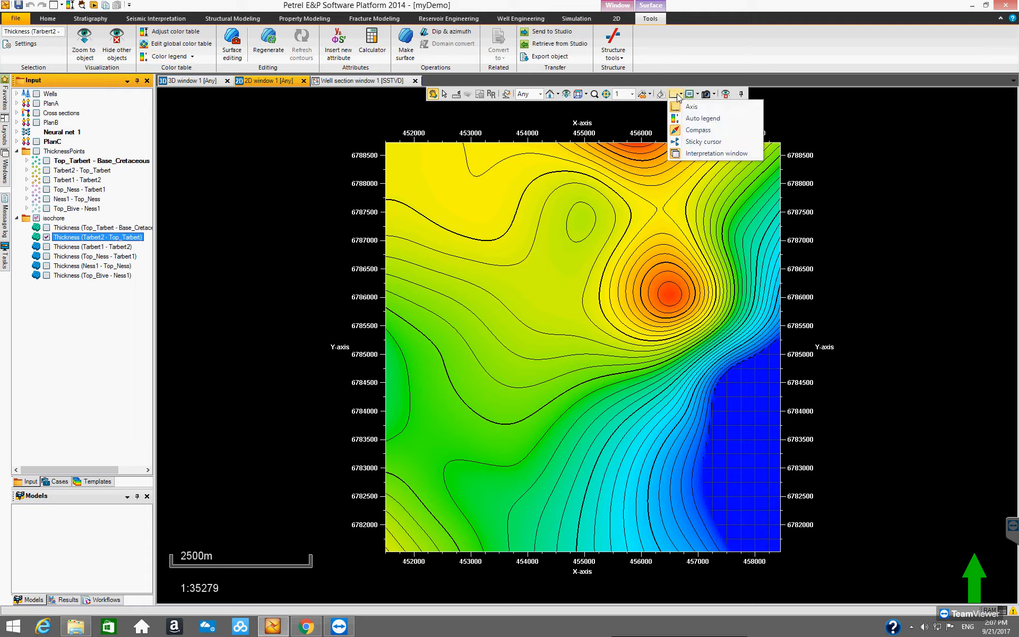
left_click(689, 120)
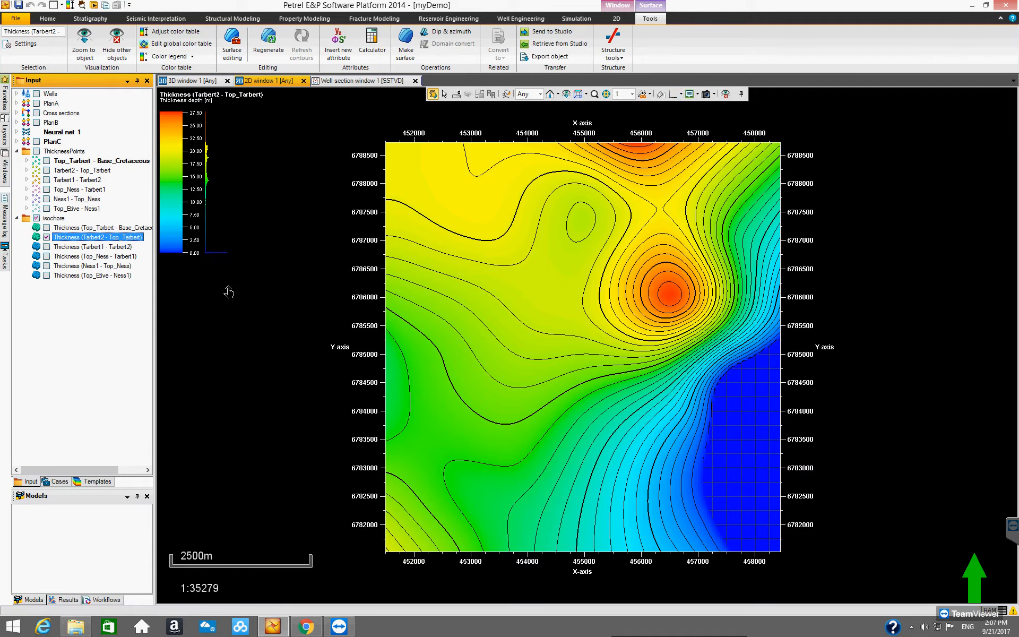
Hide Thickness (Tarbert2 - Top_Tarbert), and collapse the isochore and ThicknessPoints folders.
left_click(47, 237)
left_click(17, 219)
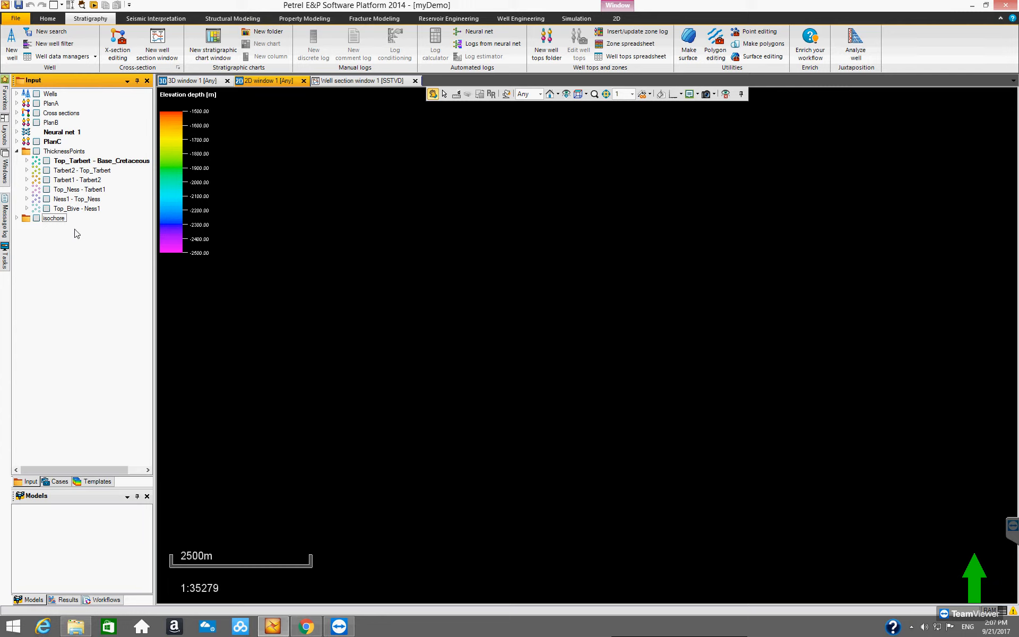
left_click_drag(154, 274, 157, 274)
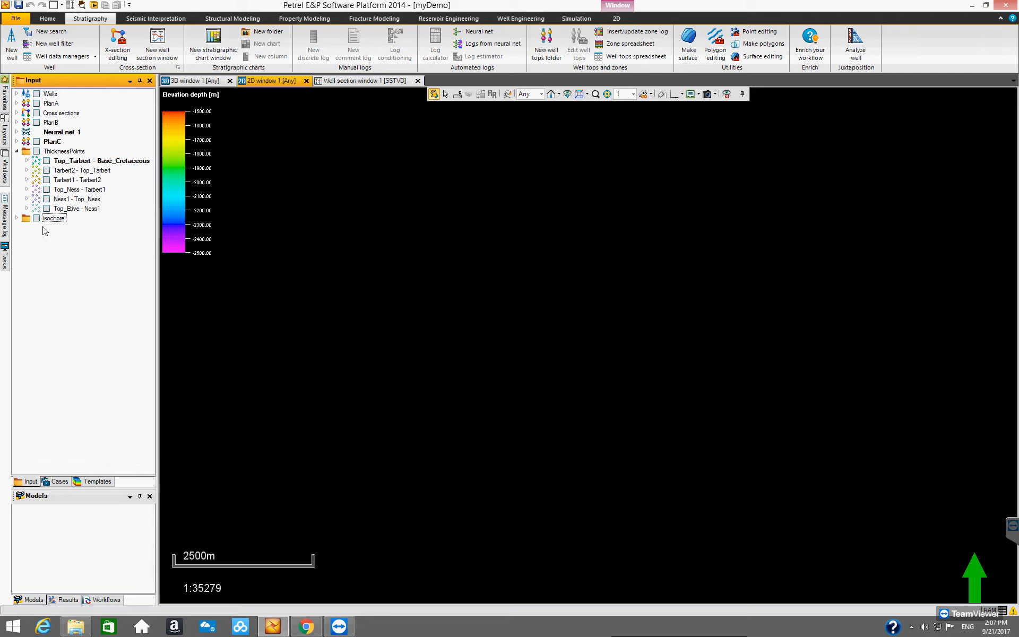
left_click(17, 152)
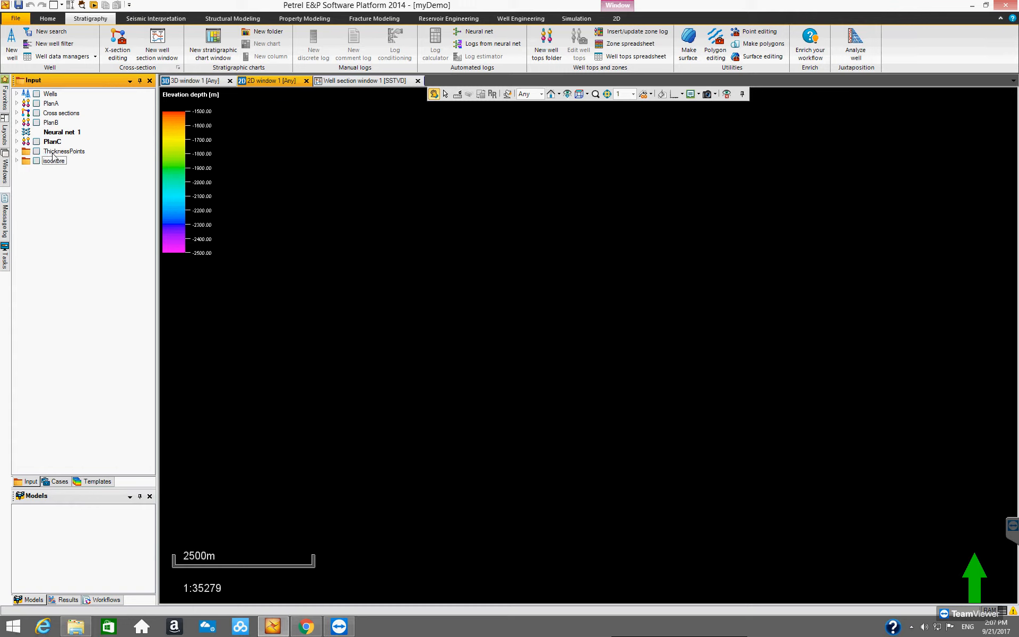
Expand the PlanC well tops with their Attributes, and the Wells folder, to review their contents.
left_click(17, 142)
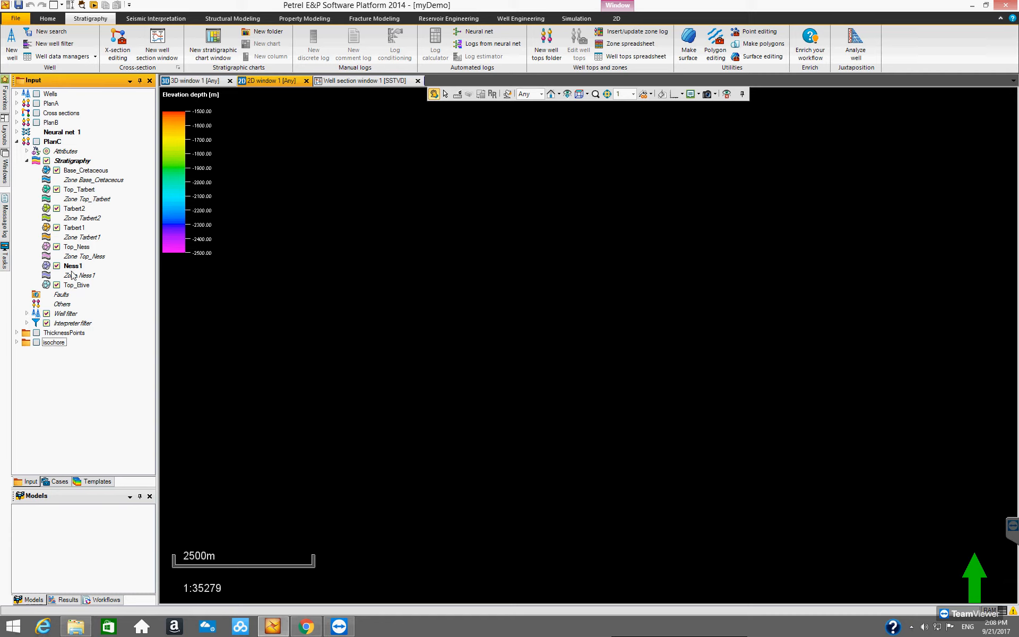
left_click(27, 151)
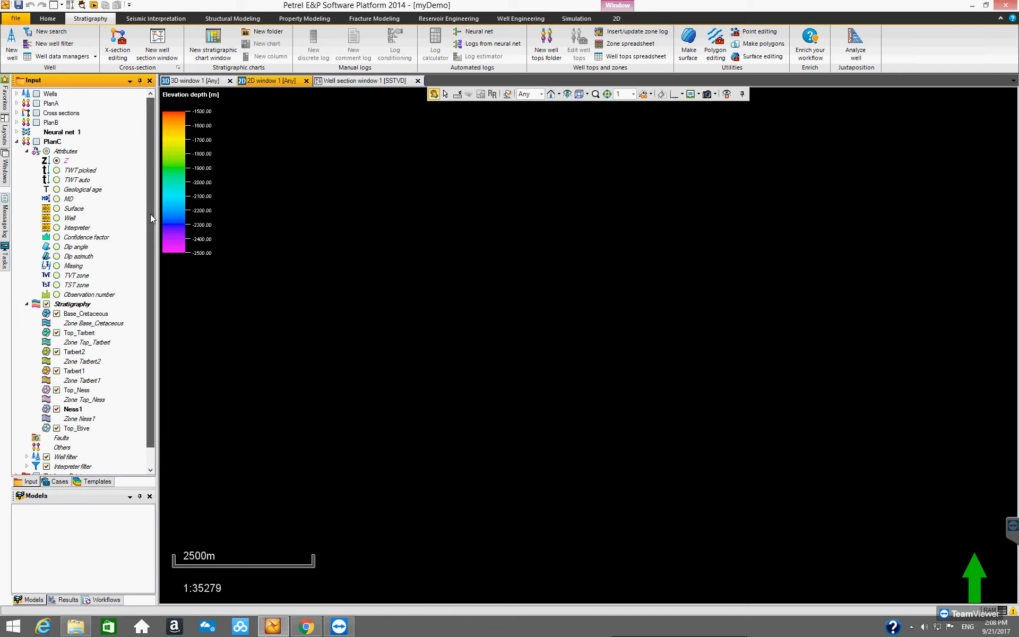
left_click(17, 94)
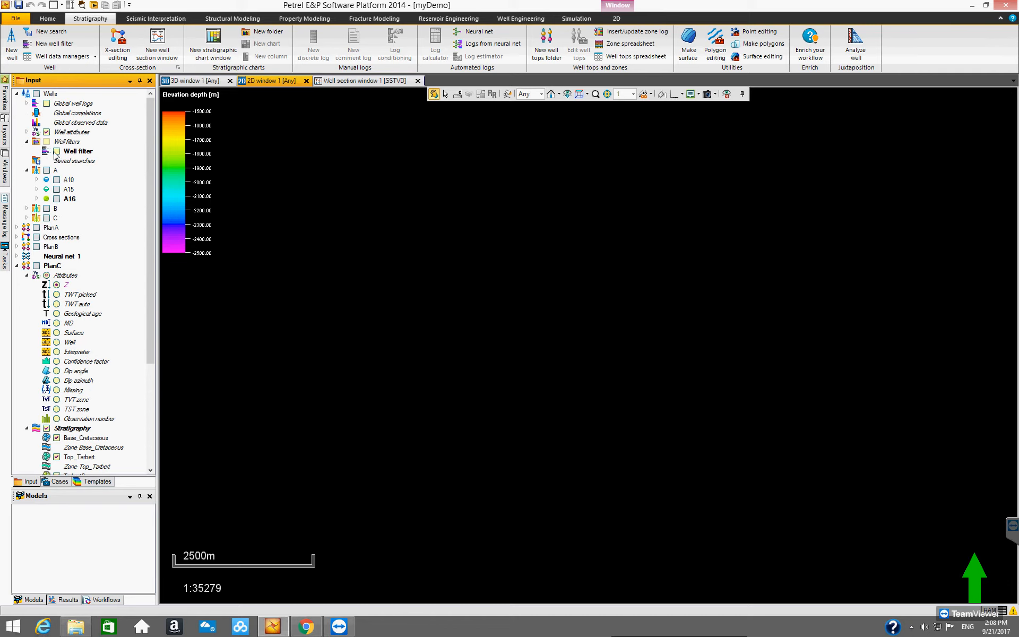
Collapse the well filters and well folder A, expand the global well logs, and bring up Well section window 1.
left_click(28, 143)
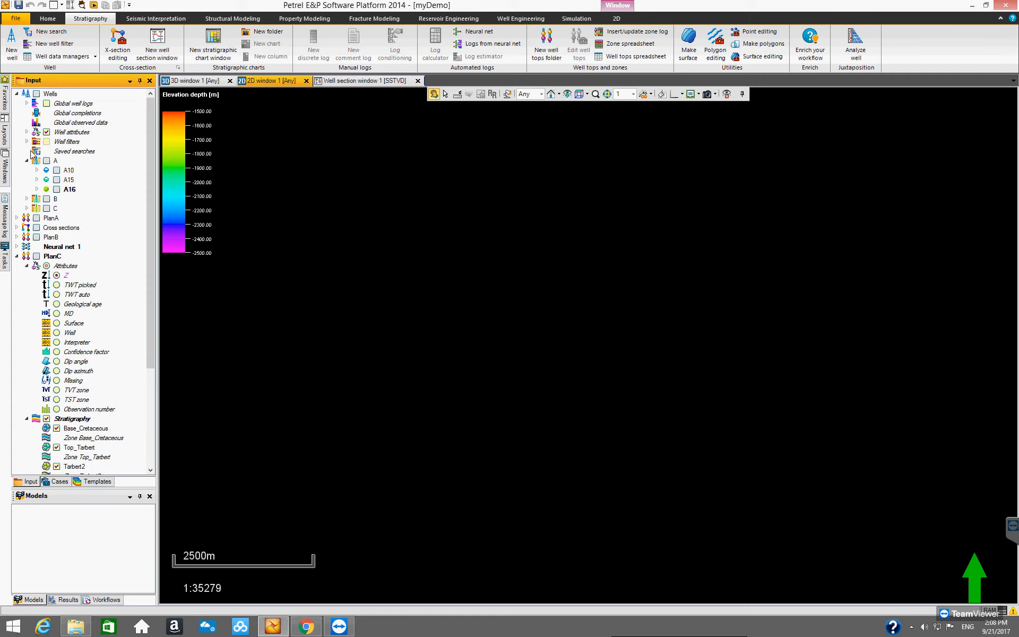
left_click(27, 161)
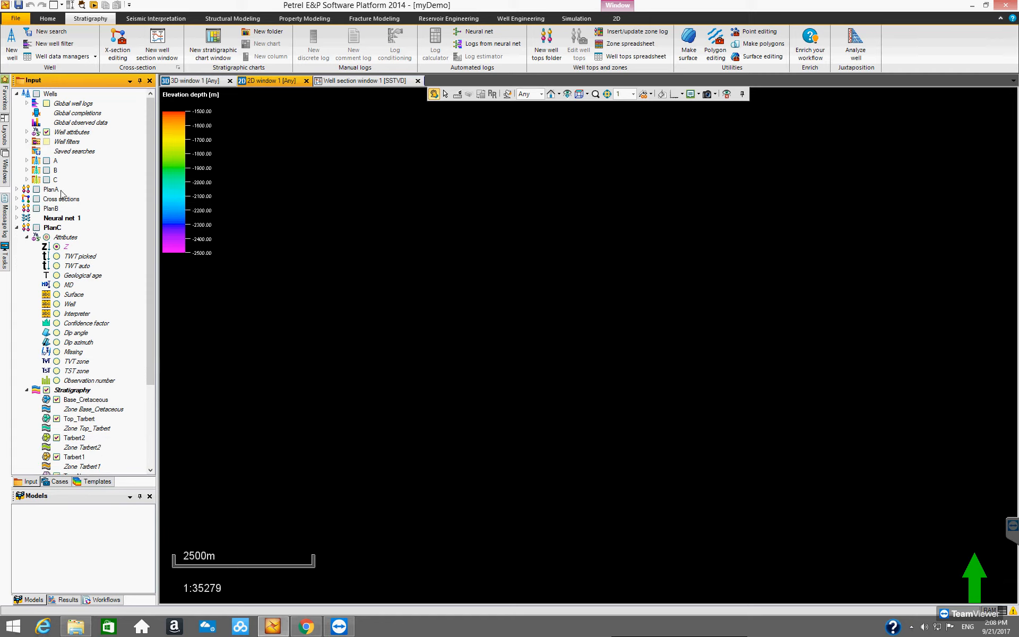
left_click(27, 104)
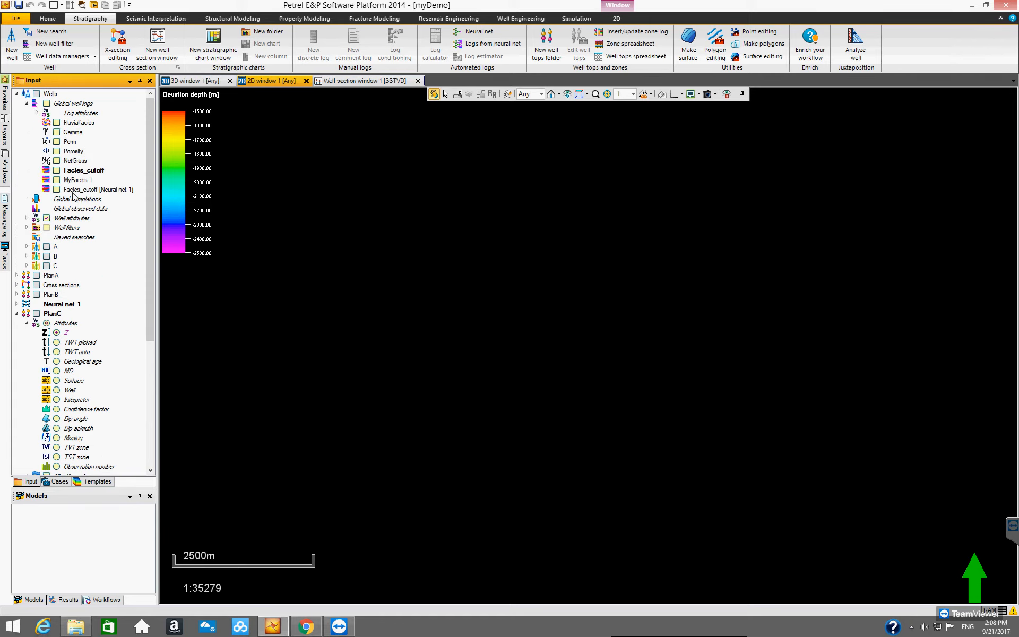
left_click(74, 124)
left_click(333, 80)
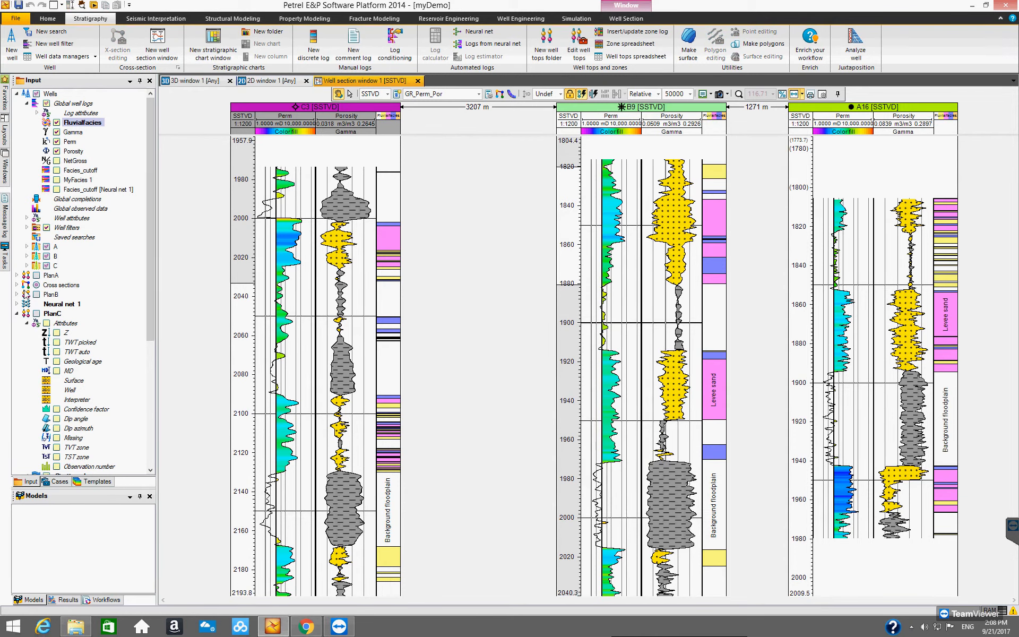
Expand the cross sections and display the PlanC well tops in the well section.
left_click(17, 285)
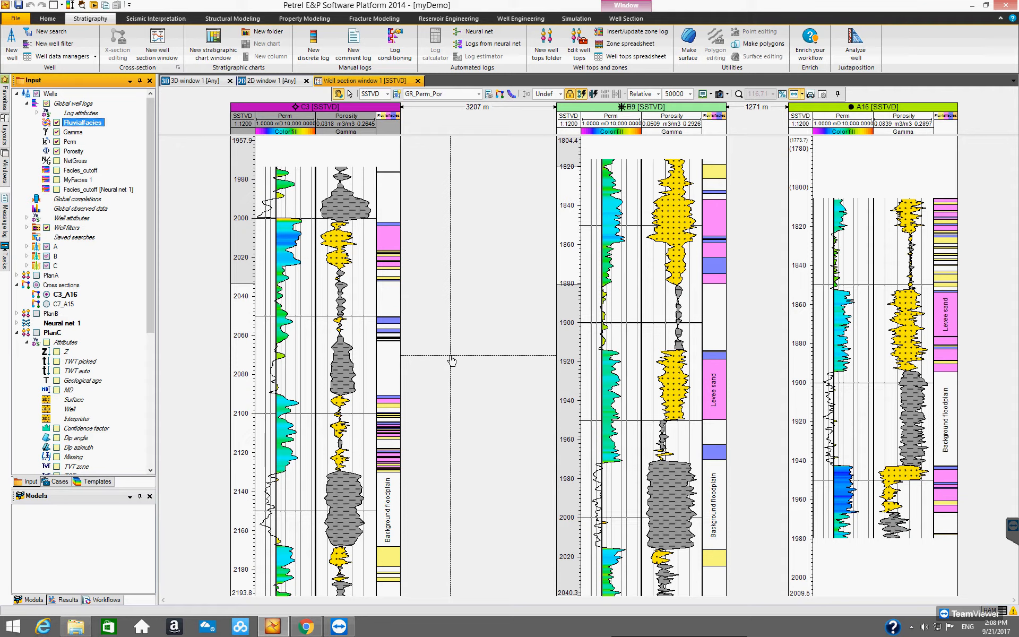
left_click_drag(151, 219, 151, 291)
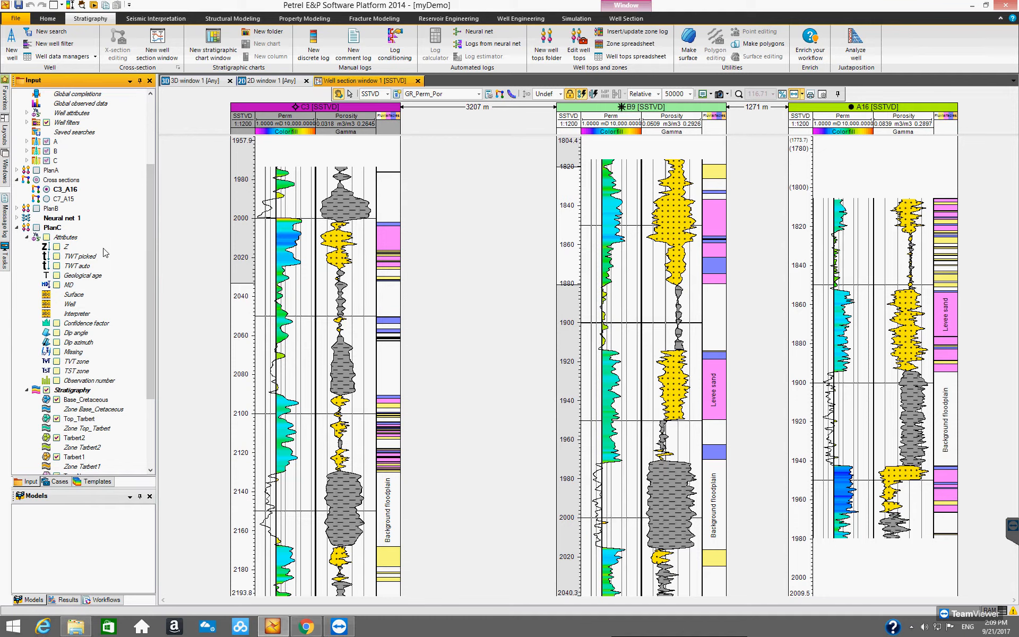
left_click(53, 228)
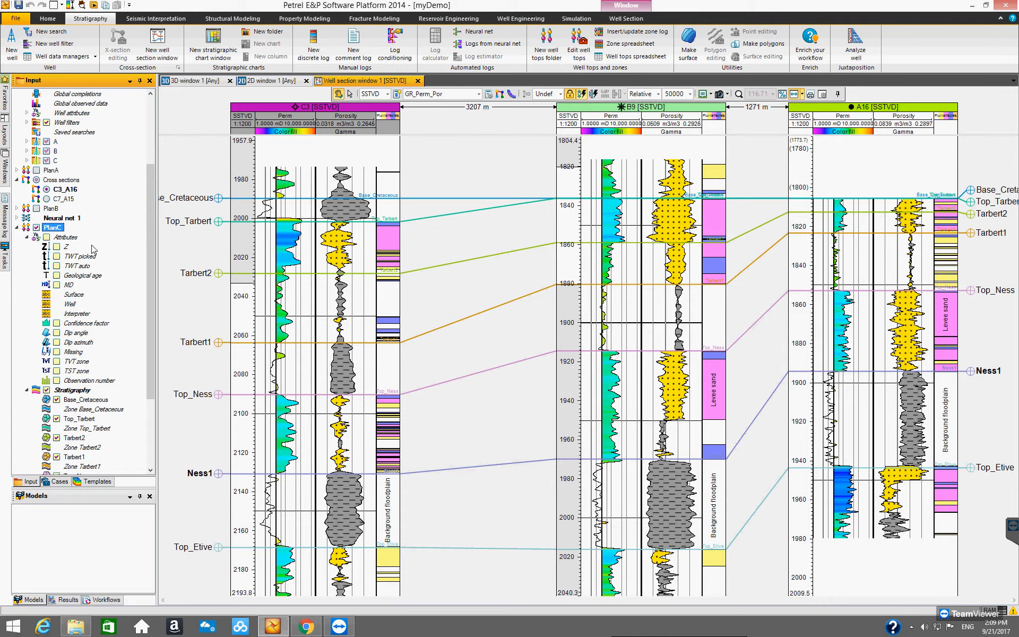
Insert a new attribute of type Continuous under the PlanC well top attributes.
left_click(27, 237)
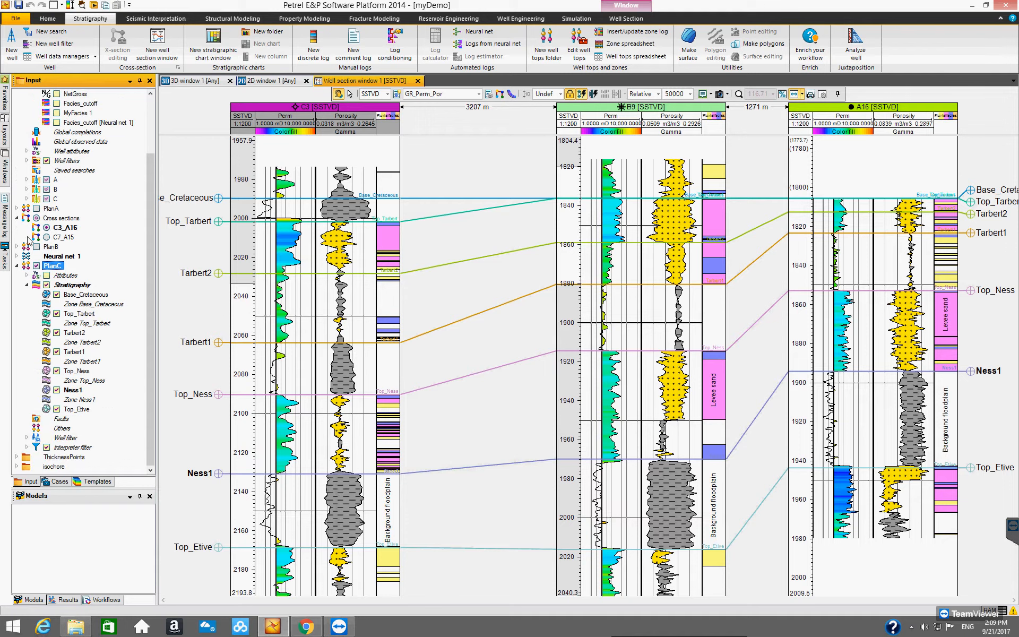
left_click(27, 276)
left_click_drag(148, 245, 147, 289)
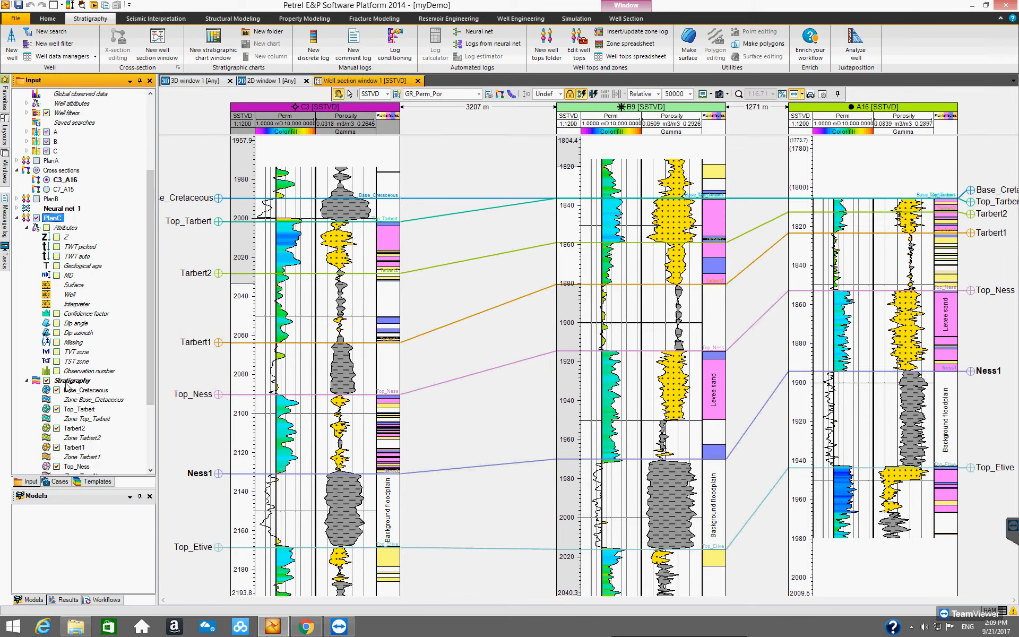
mouse_move(147, 322)
left_mouse_down()
mouse_move(151, 364)
mouse_move(146, 335)
left_mouse_up()
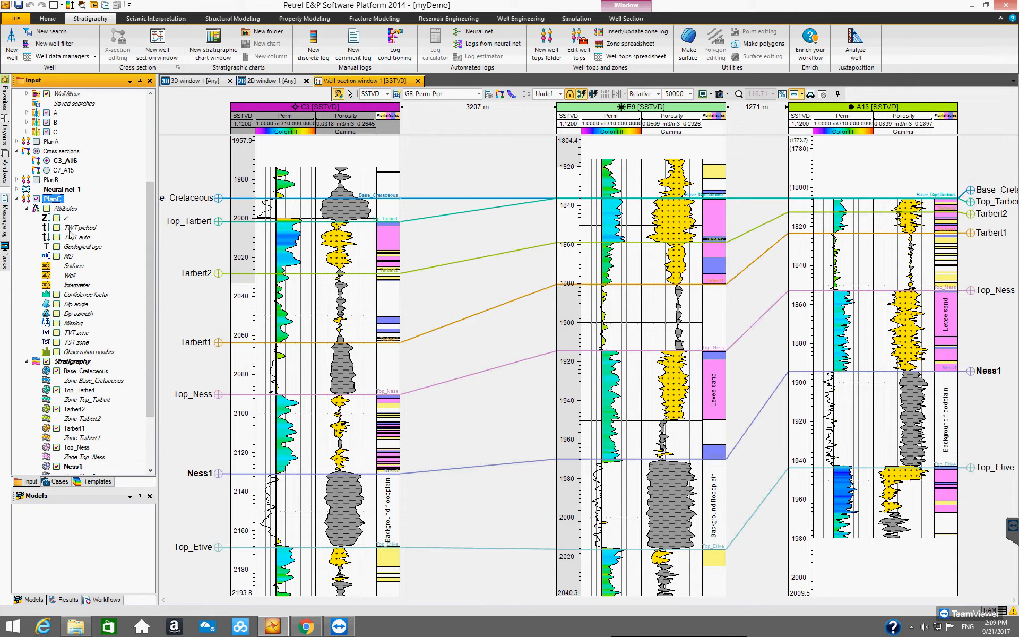
left_click(72, 210)
right_click(73, 211)
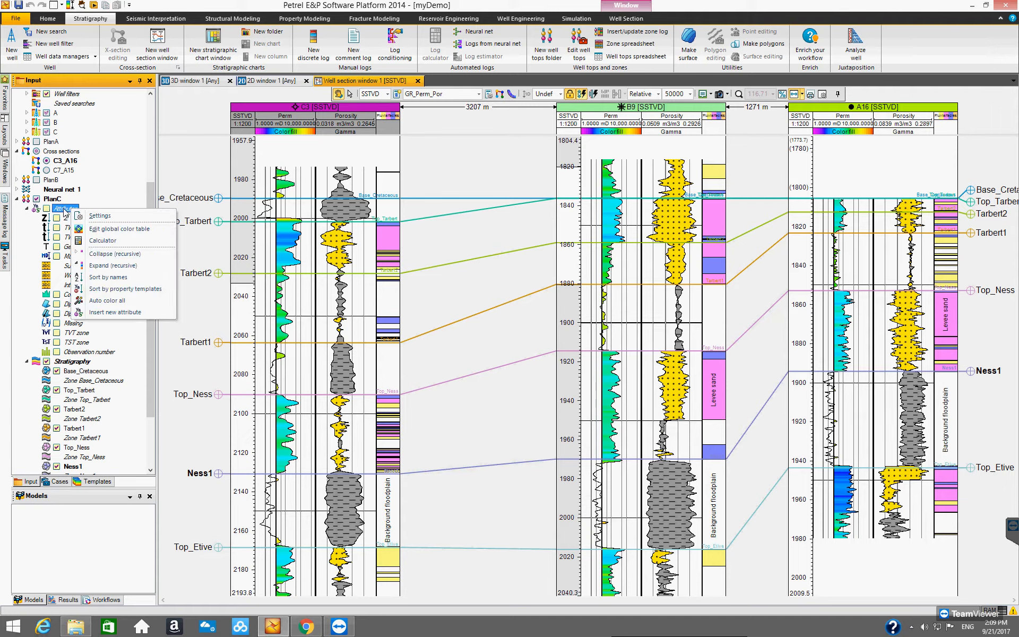
left_click(107, 314)
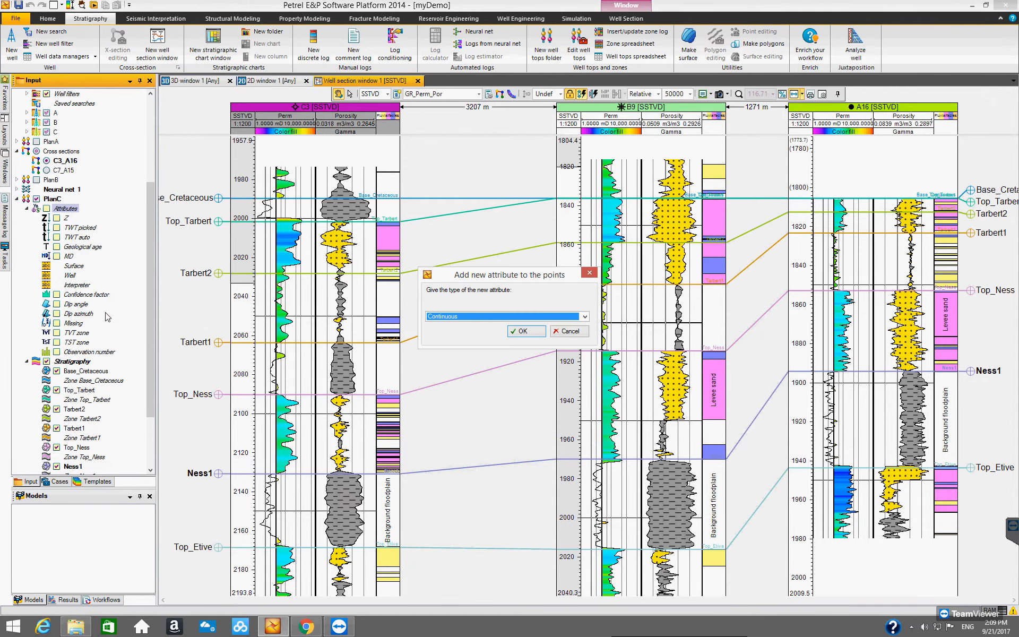
left_click_drag(464, 277, 460, 242)
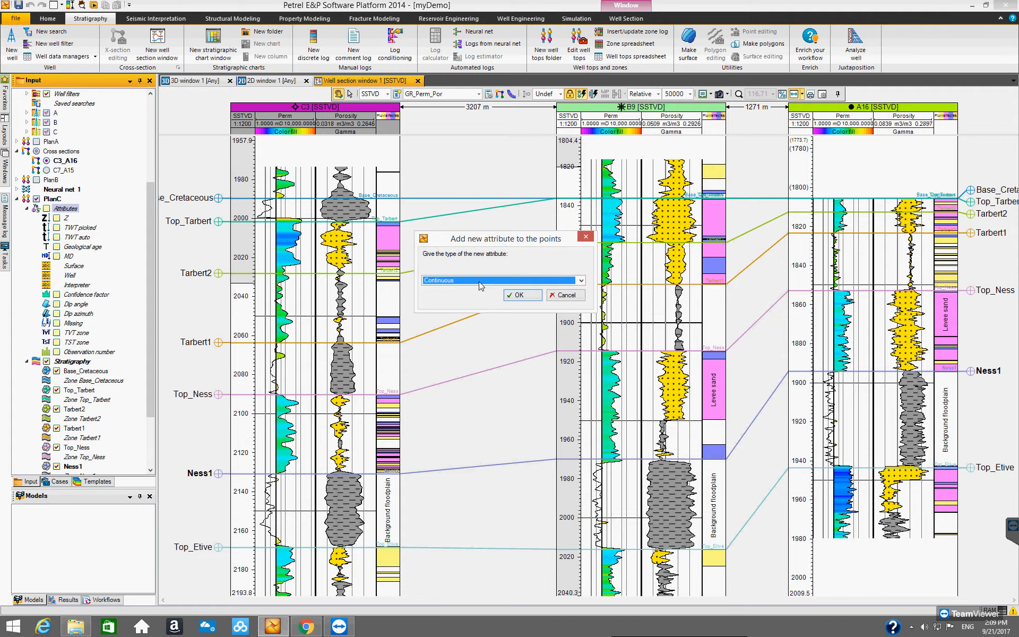
left_click(582, 282)
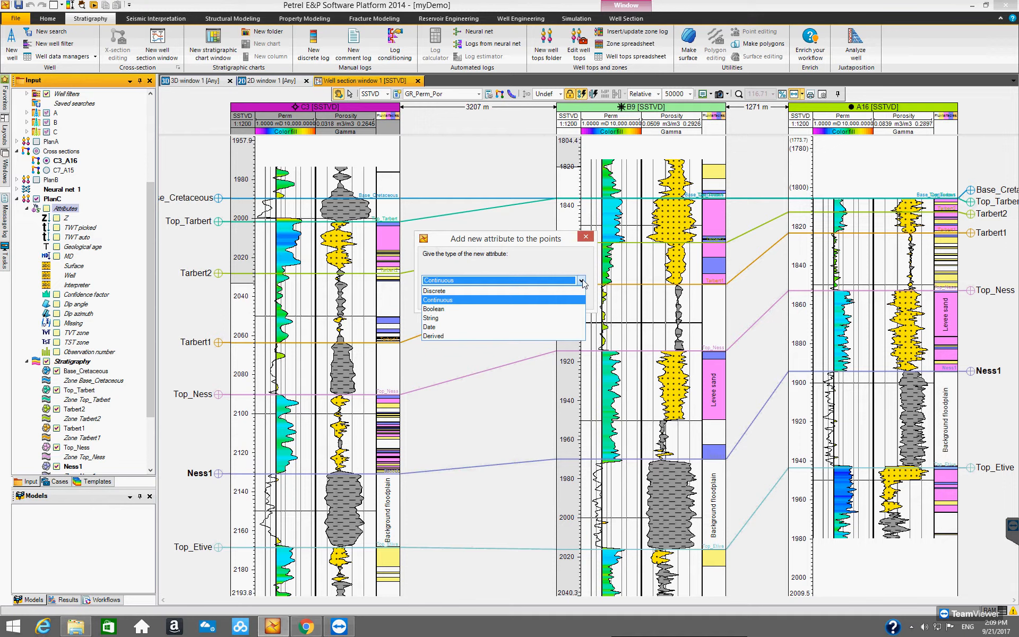
left_click(582, 281)
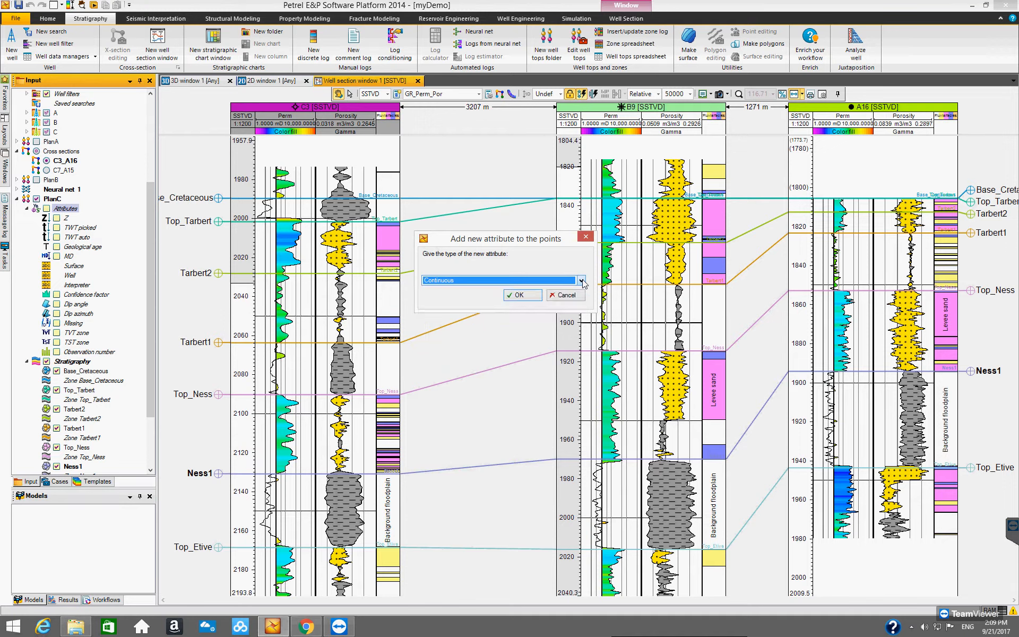
left_click(519, 296)
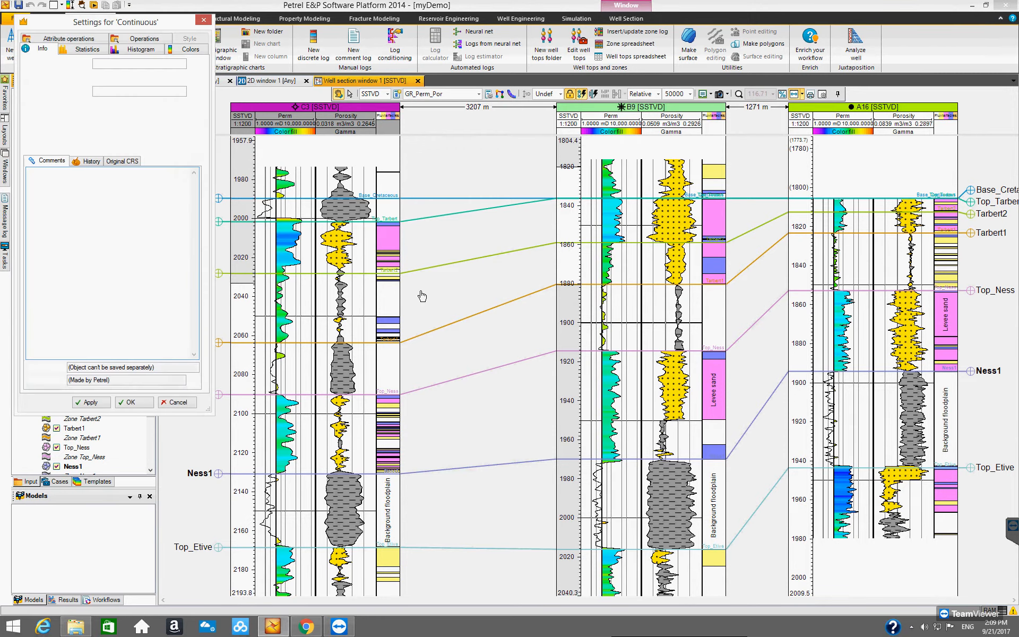
Configure the Continuous attribute's operation to update the zones at level 1, with the Fluvialfacies log treated as lines.
left_click_drag(152, 28, 455, 148)
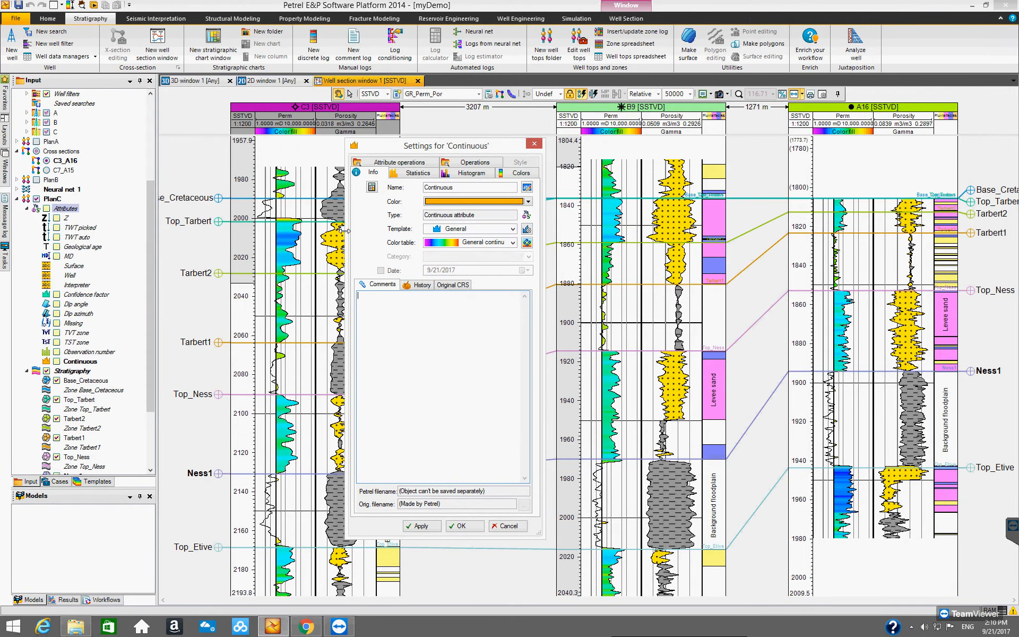
left_click_drag(344, 230, 261, 233)
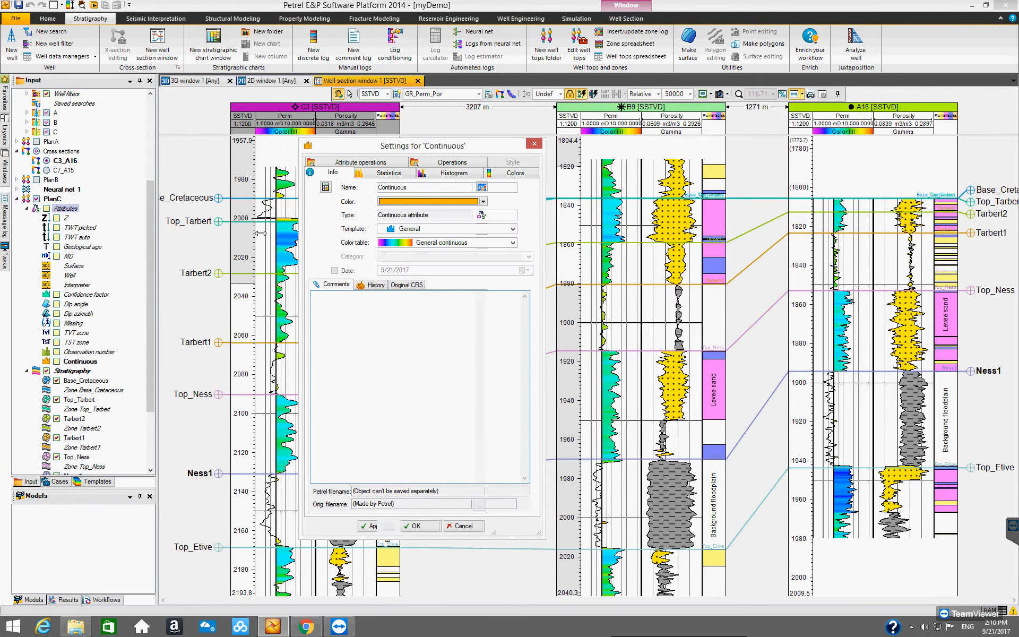
left_click_drag(520, 150, 568, 169)
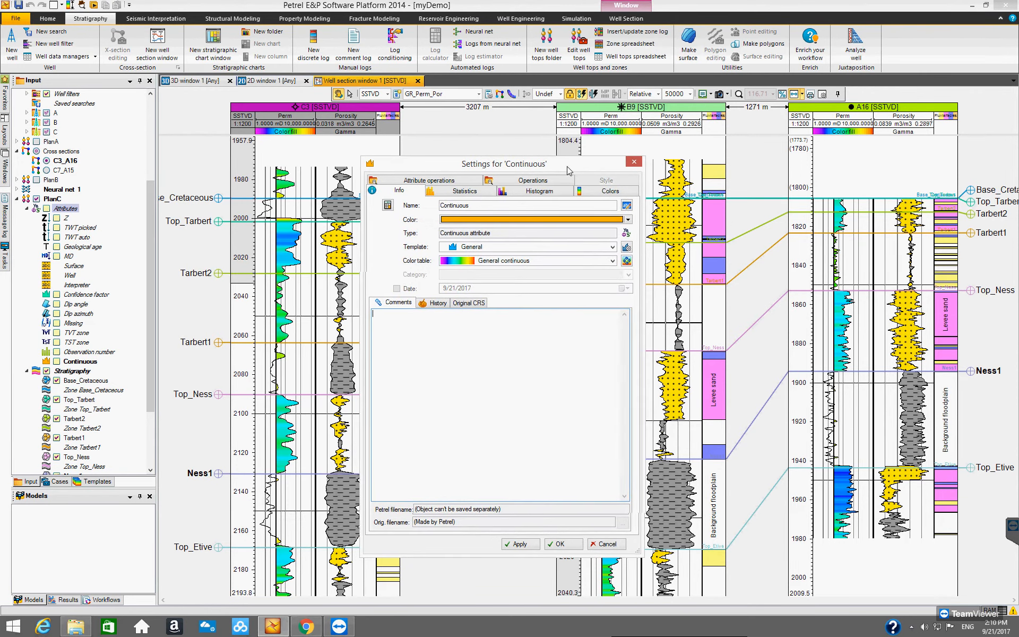
left_click_drag(363, 234, 274, 248)
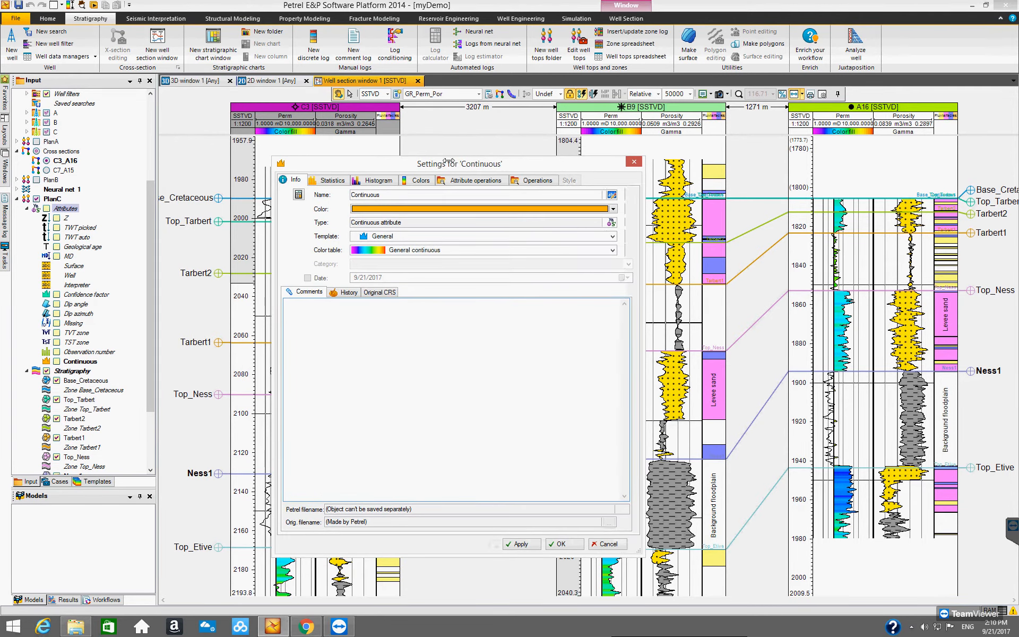
left_click_drag(467, 164, 537, 165)
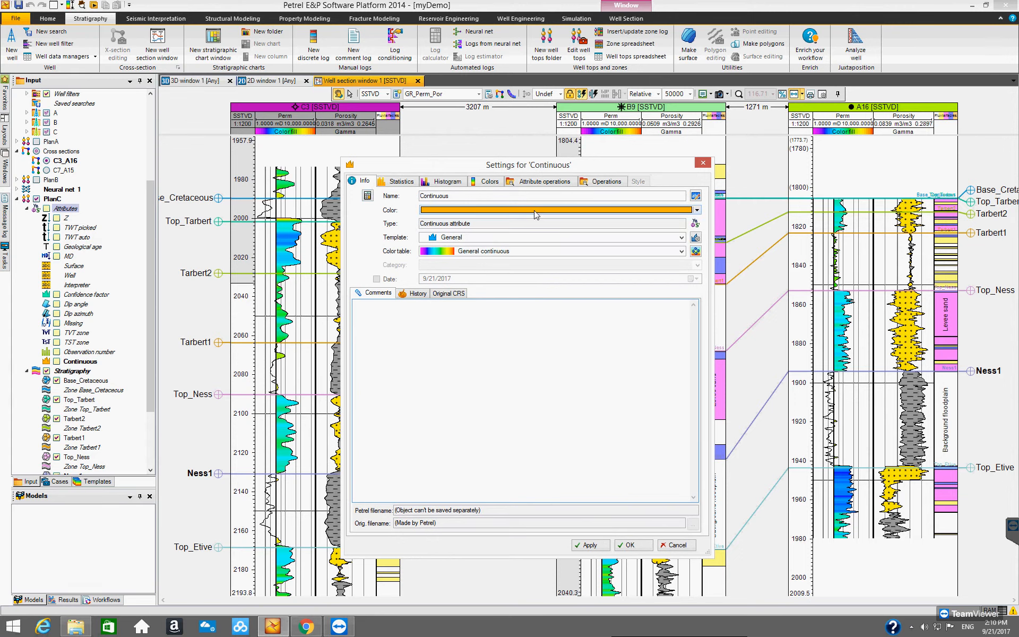
left_click(538, 184)
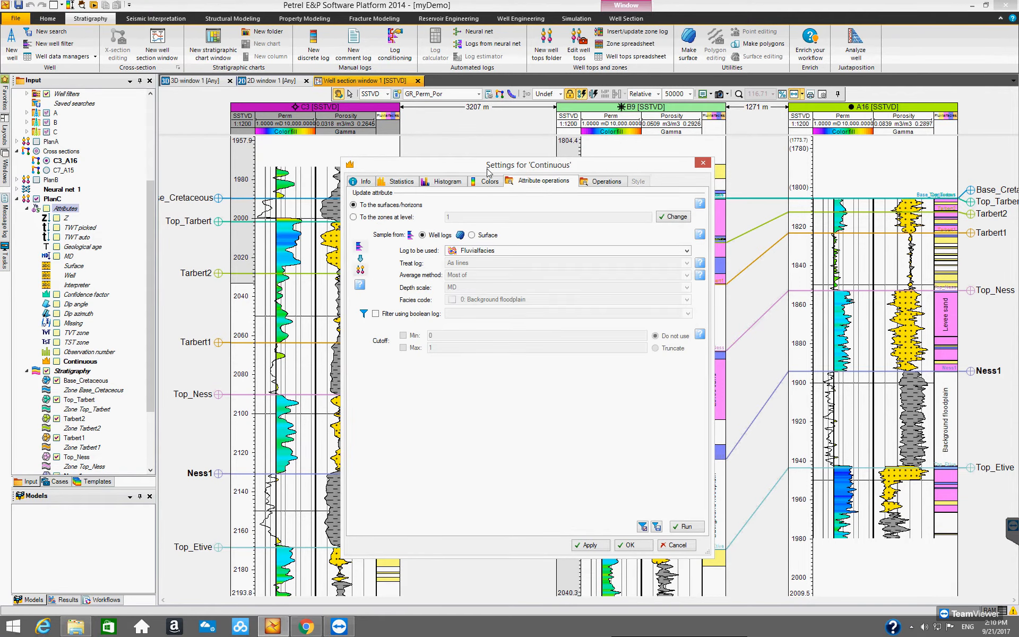
left_click_drag(489, 166, 491, 153)
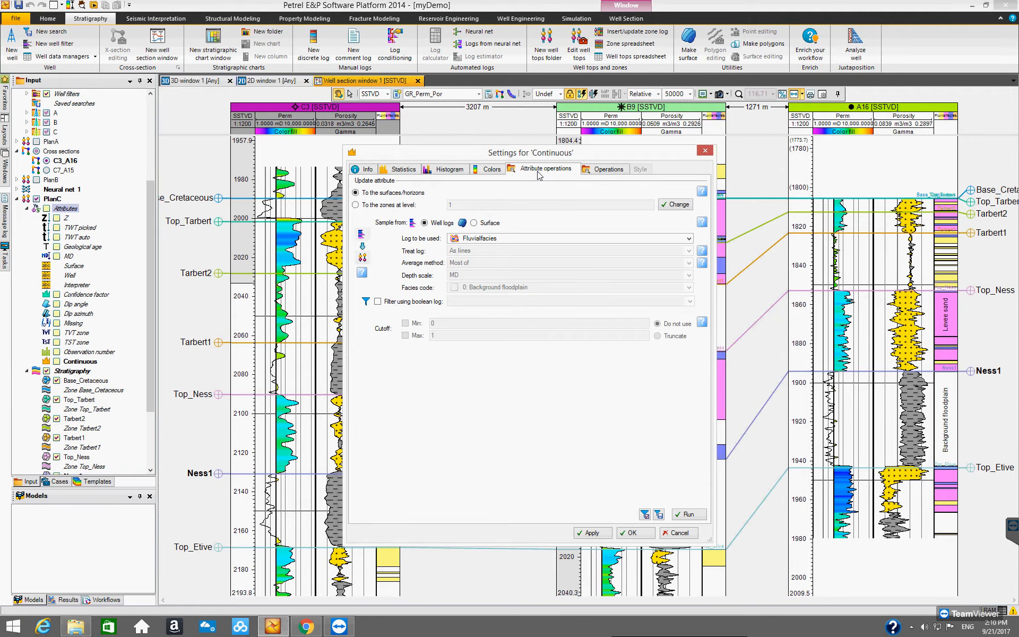
left_click_drag(541, 156, 549, 177)
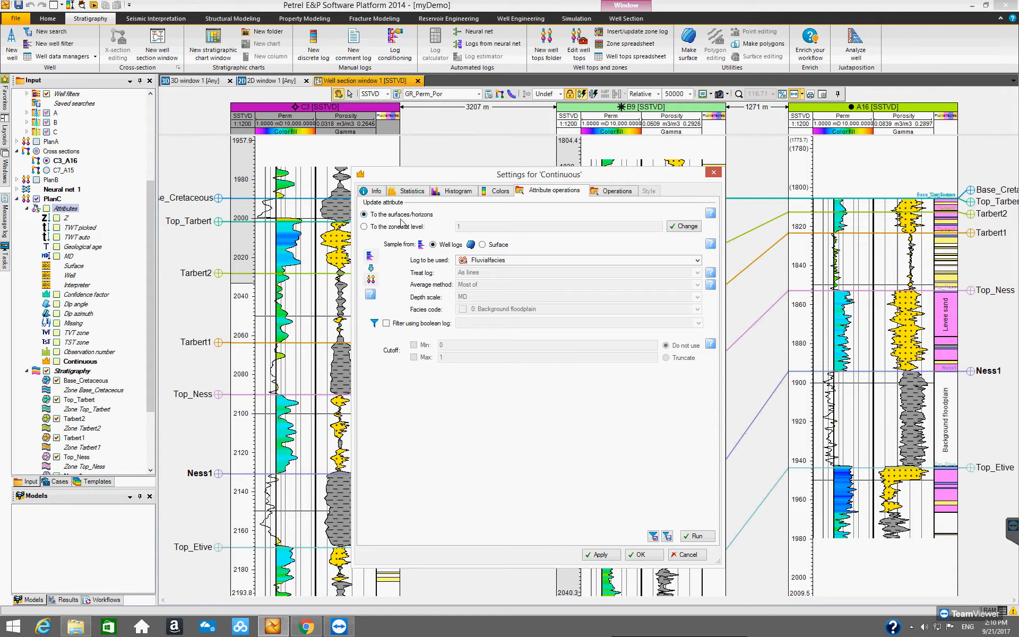
left_click_drag(417, 176, 483, 178)
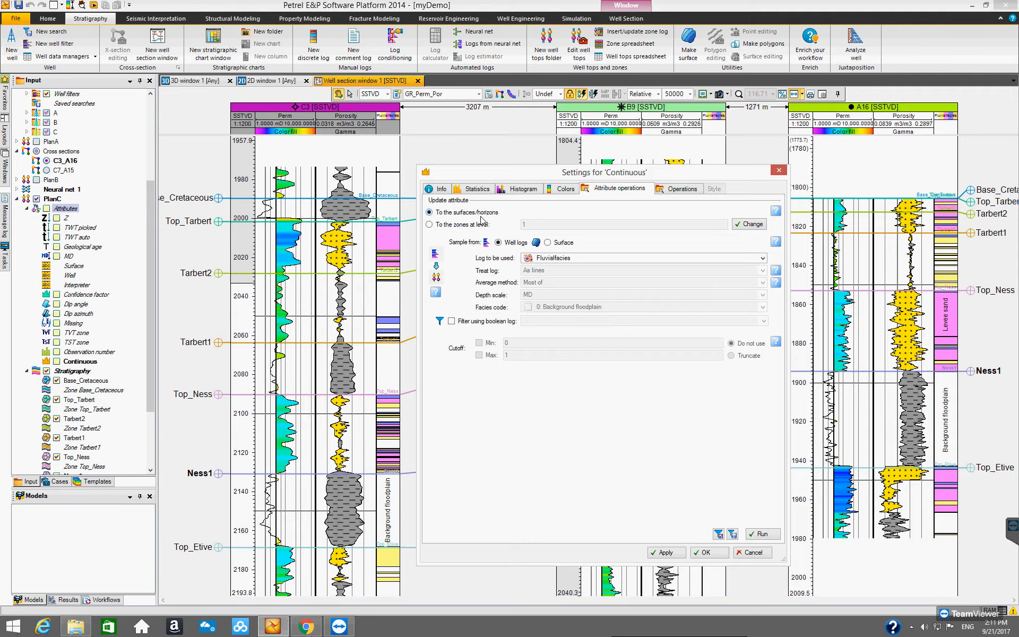
left_click(429, 224)
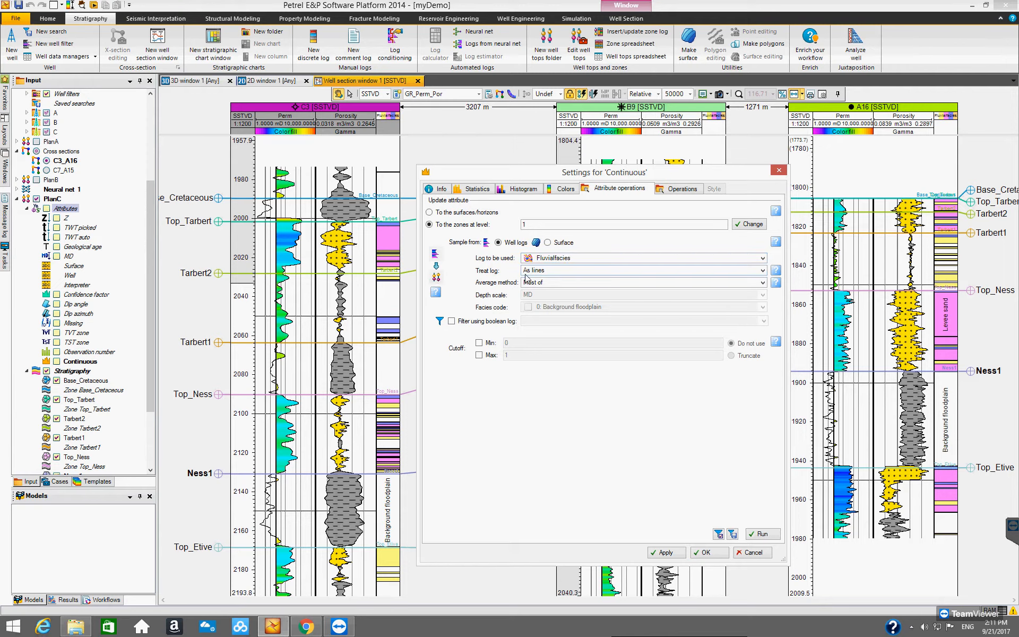
left_click(763, 270)
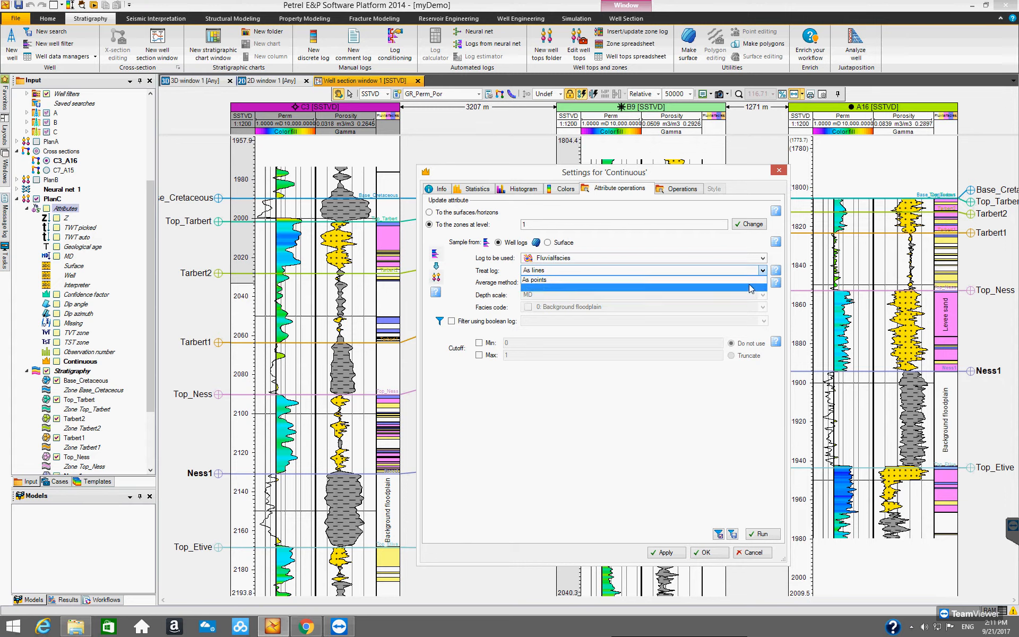
left_click(751, 287)
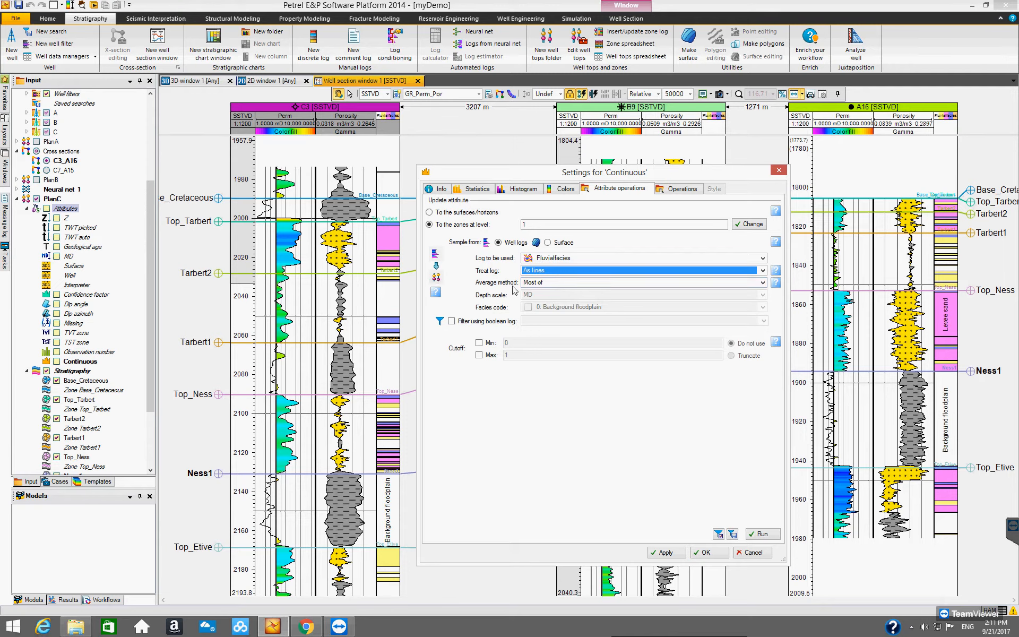
Calculate the thickness of facies 1: Channel sand for the attribute, using the Thickness average method and the SSTVD depth scale.
left_click(762, 282)
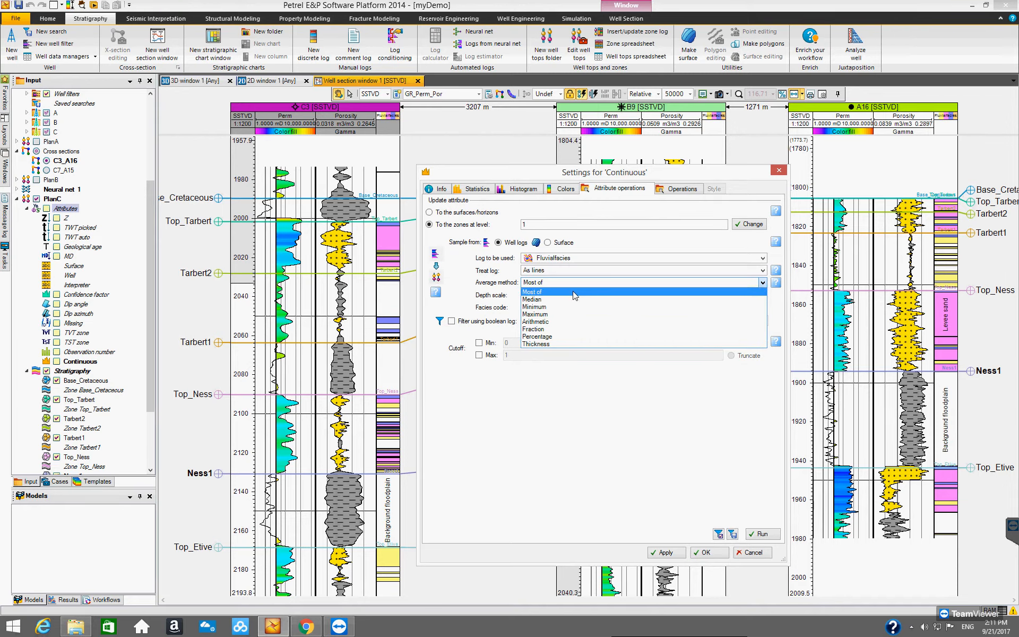
left_click(574, 344)
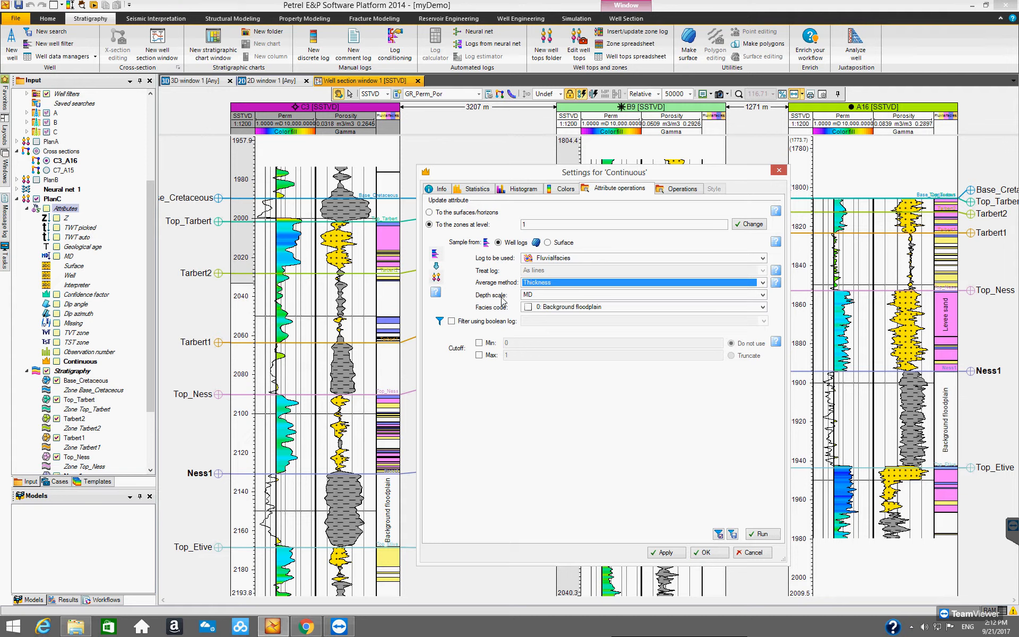
left_click(762, 295)
left_click(719, 310)
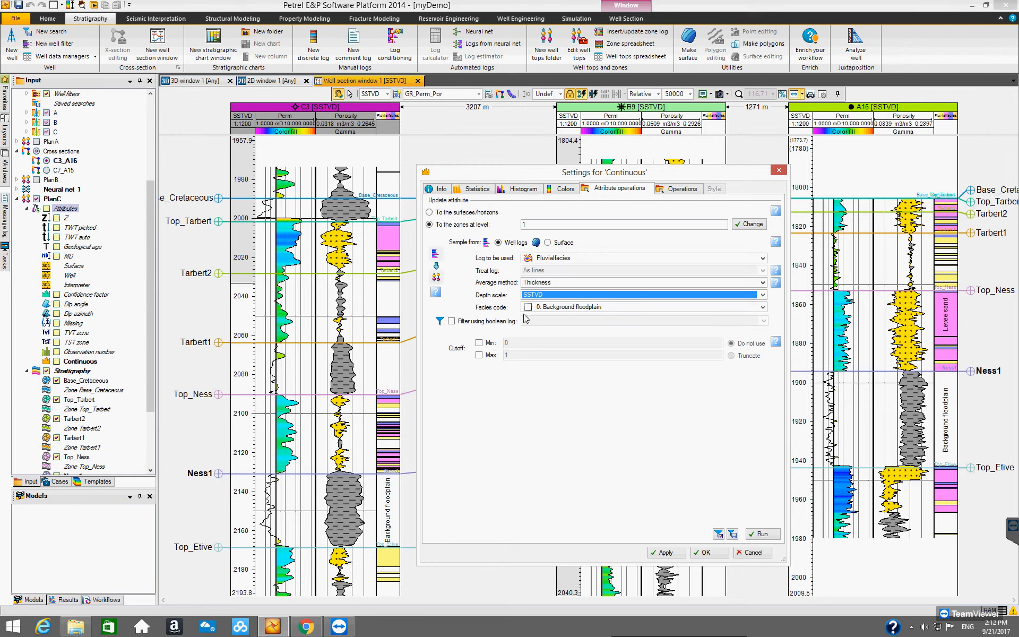
left_click(762, 308)
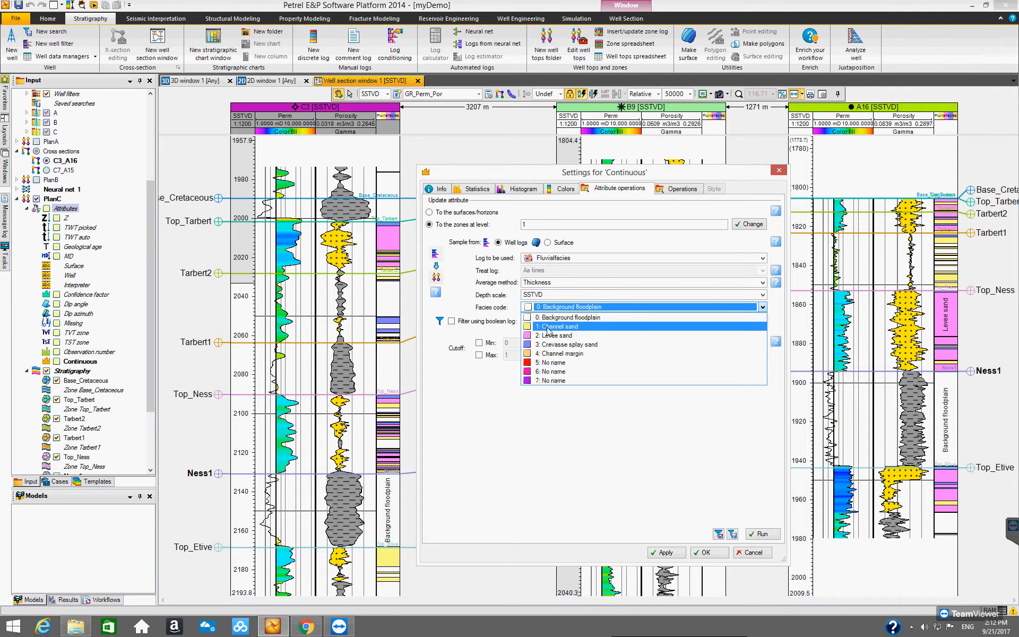
left_click(548, 327)
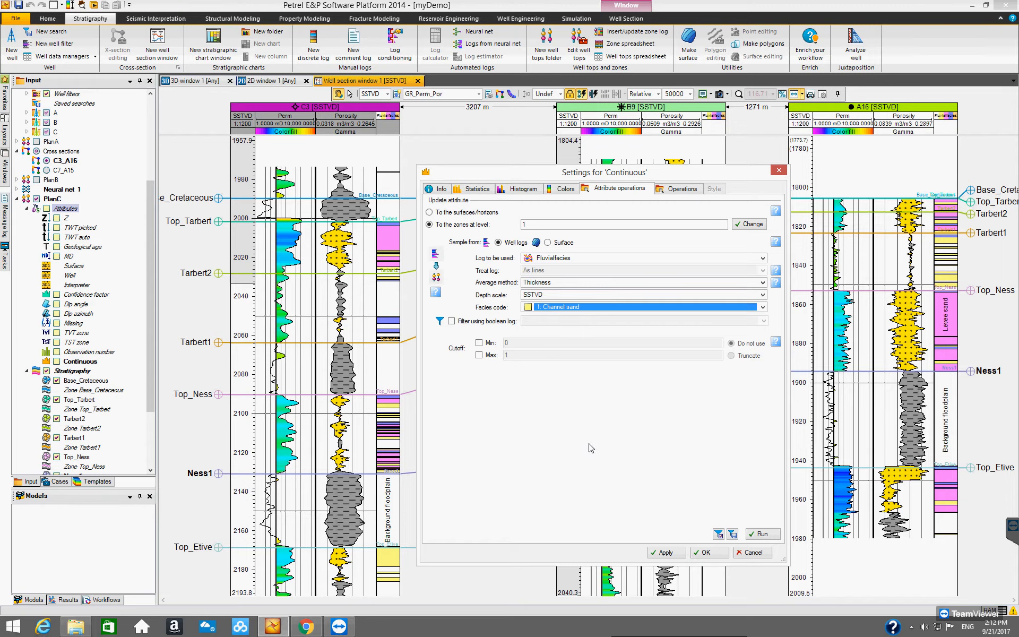
left_click(763, 534)
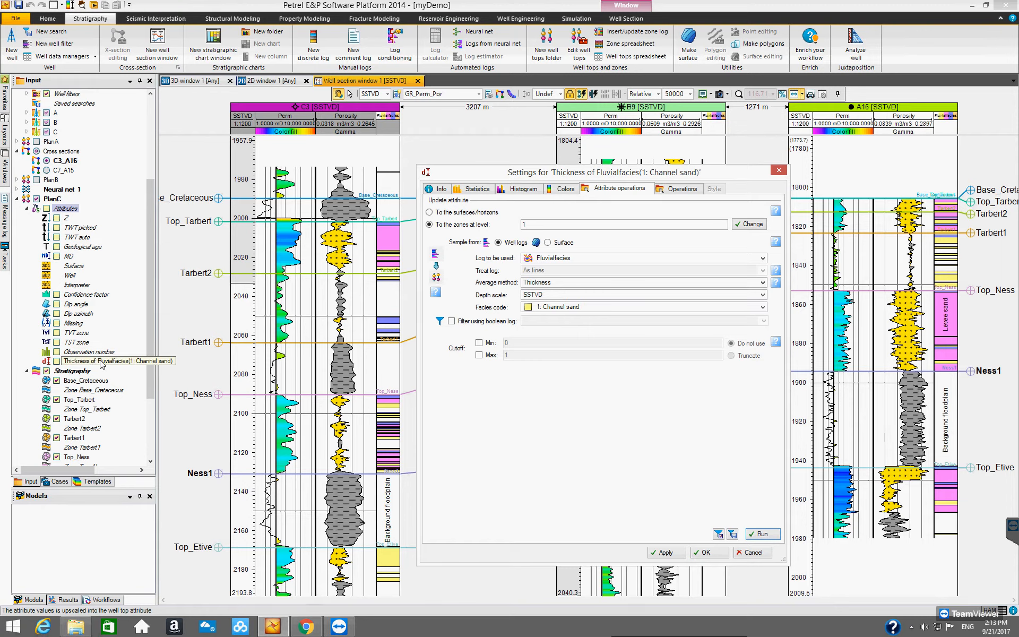
mouse_move(151, 346)
left_mouse_down()
mouse_move(159, 266)
mouse_move(152, 351)
left_mouse_up()
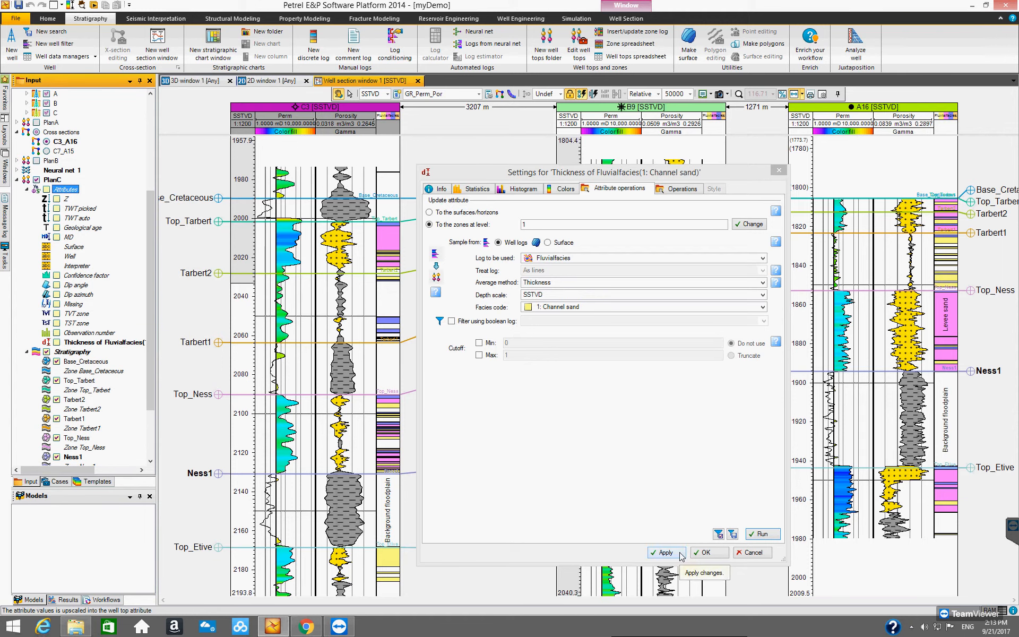
Accept the attribute settings and display the PlanC channel sand thickness attribute in the well section.
left_click(705, 553)
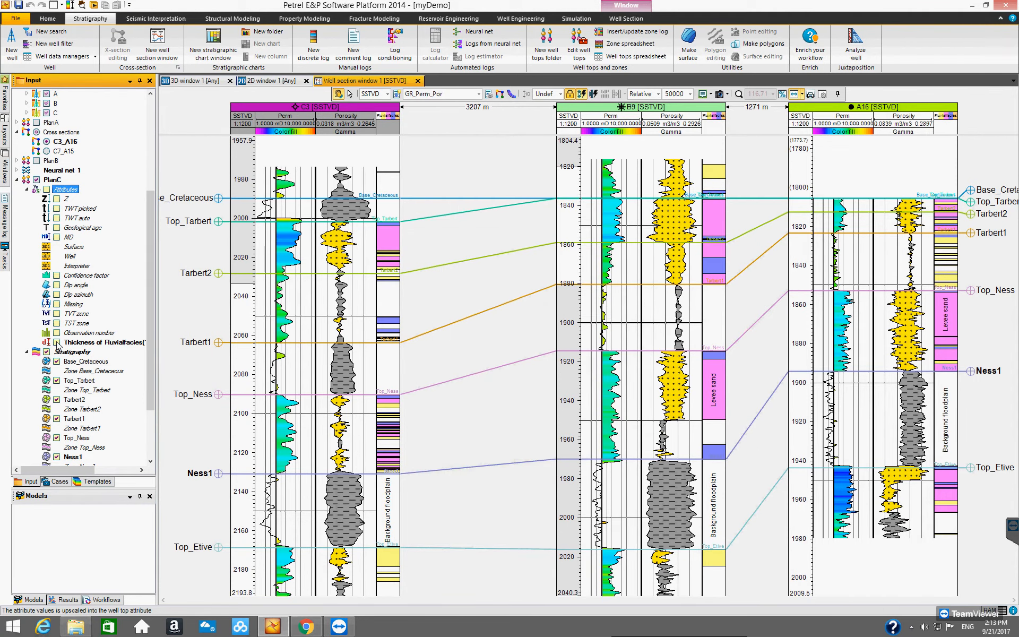
left_click(56, 343)
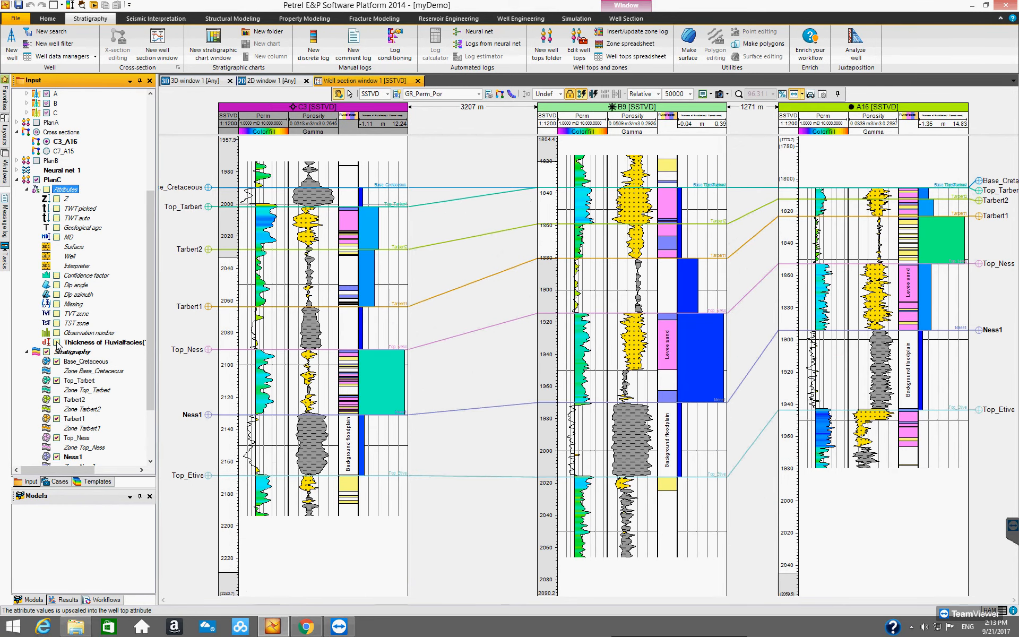
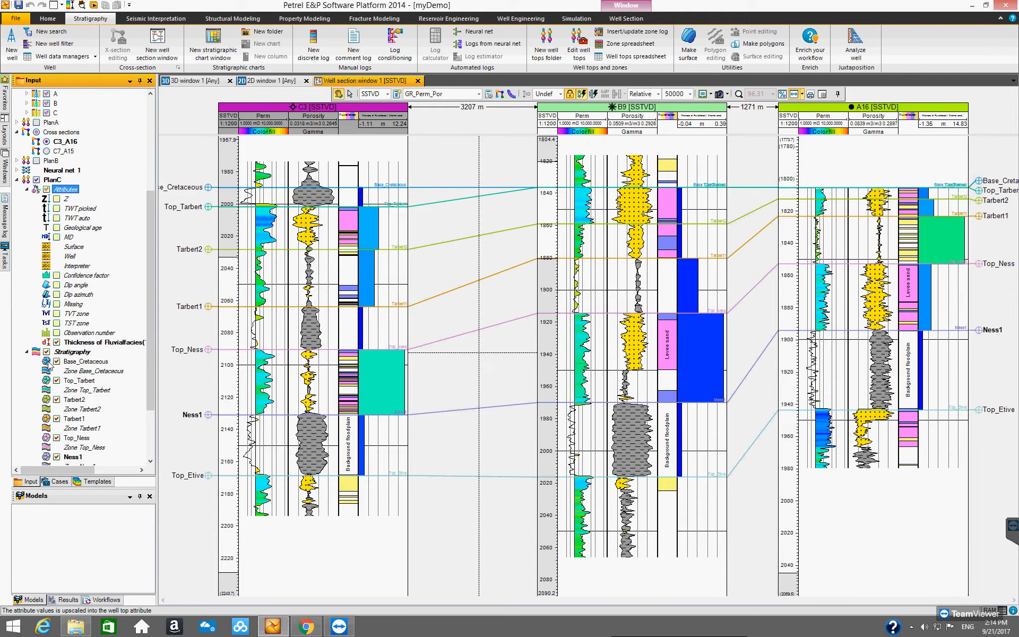
left_click_drag(153, 306, 149, 271)
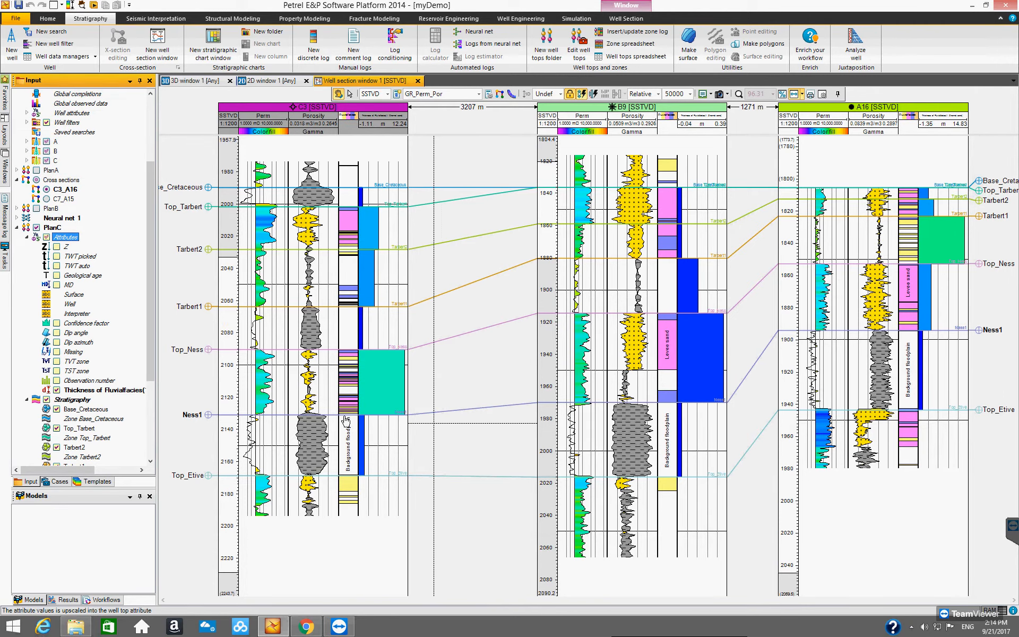
Hide all PlanC stratigraphy tops in the well section and display only Base_Cretaceous.
left_click_drag(151, 297, 151, 372)
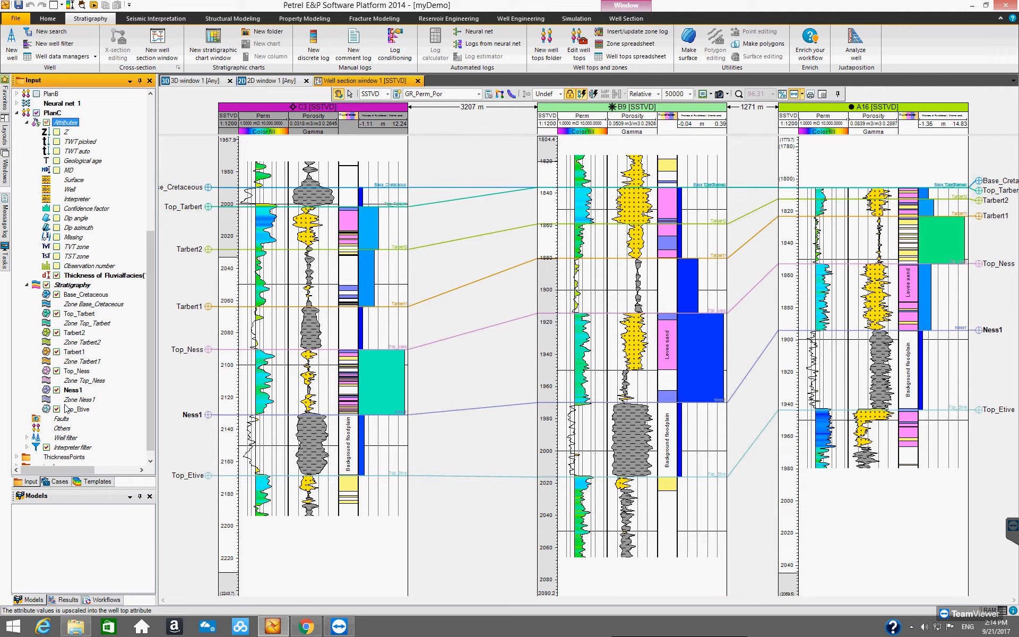
left_click(46, 285)
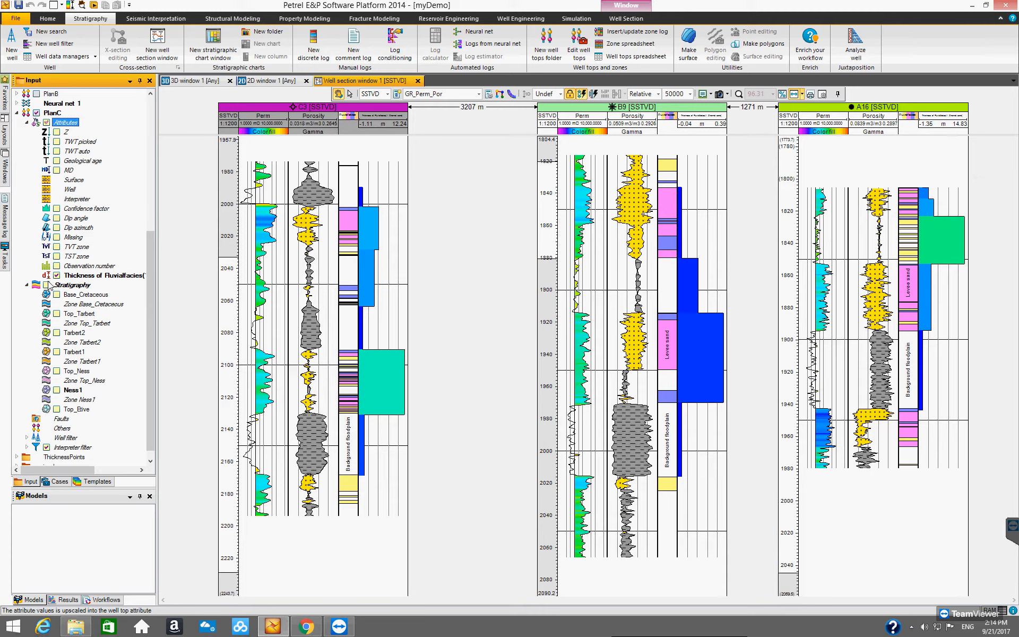
left_click(98, 276)
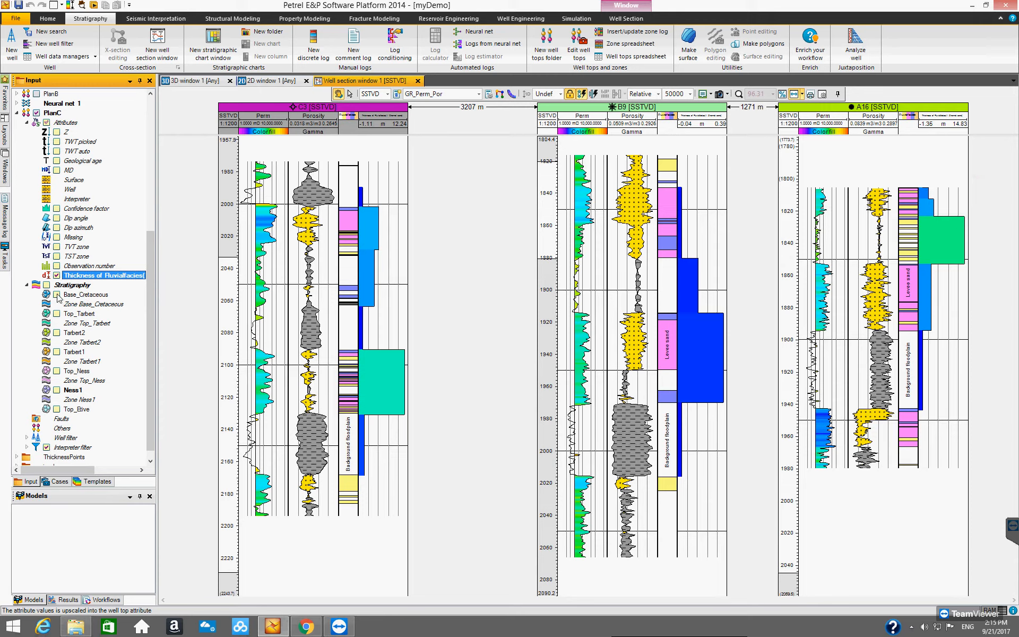
left_click(75, 296)
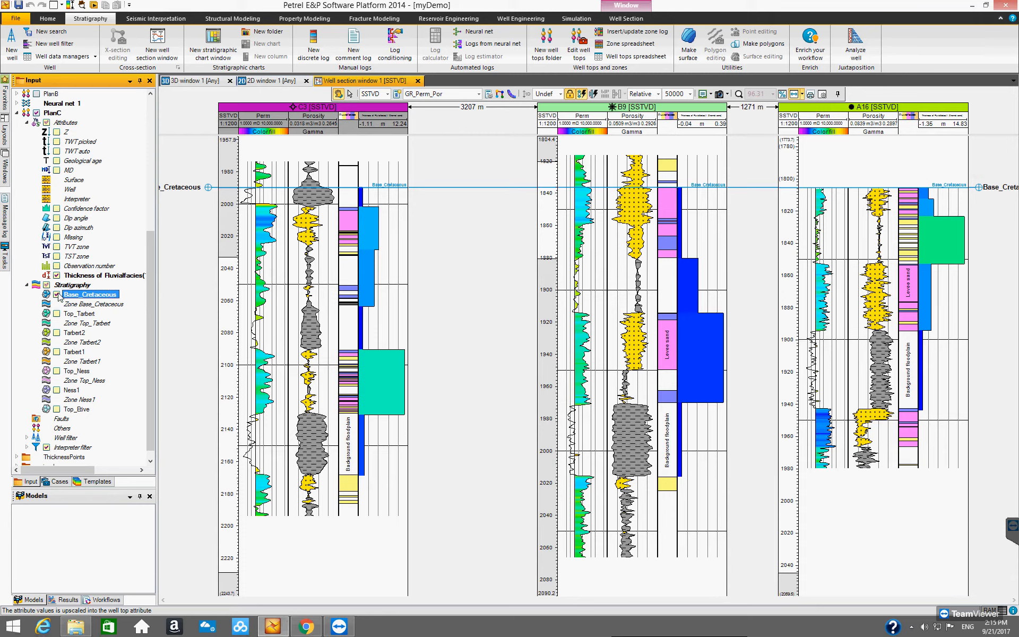
Convert the channel sand thickness attribute to points using the filter for Base_Cretaceous, and select the resulting point set.
right_click(99, 276)
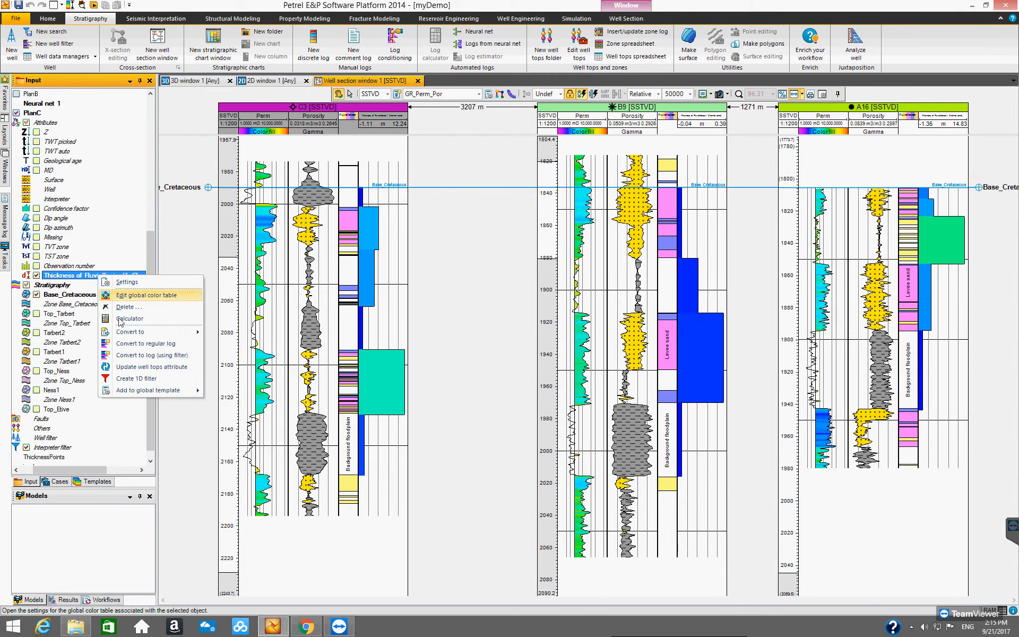
mouse_move(122, 333)
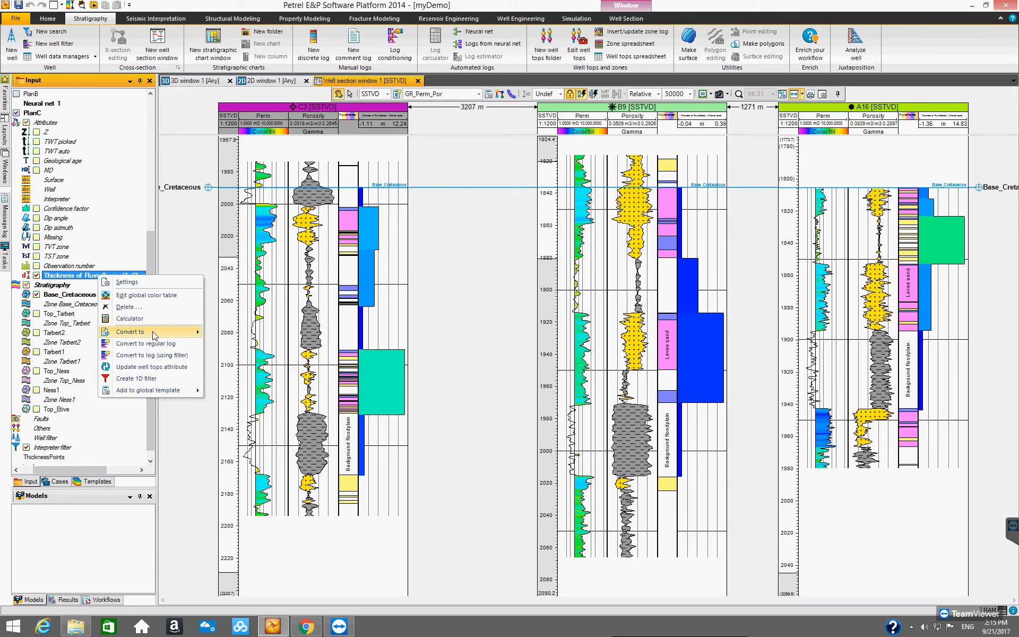
mouse_move(187, 333)
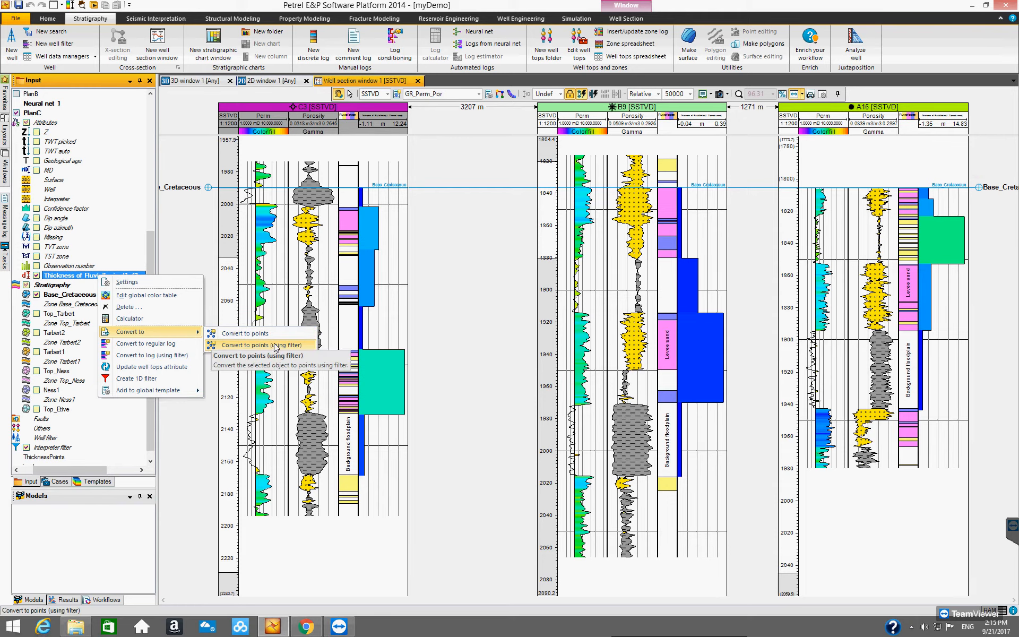
left_click(276, 348)
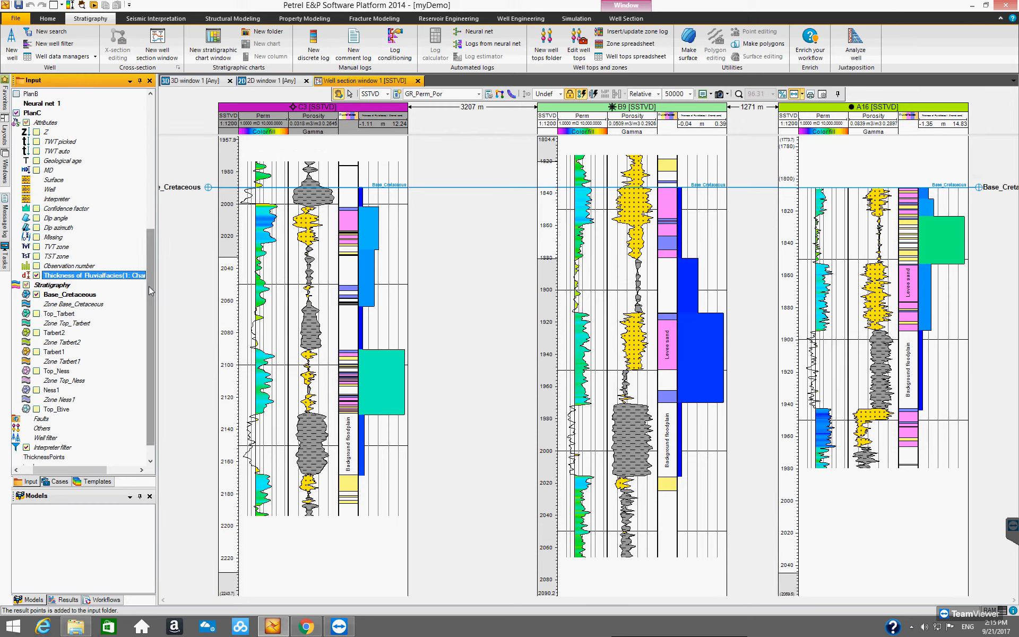
left_click_drag(148, 286, 154, 355)
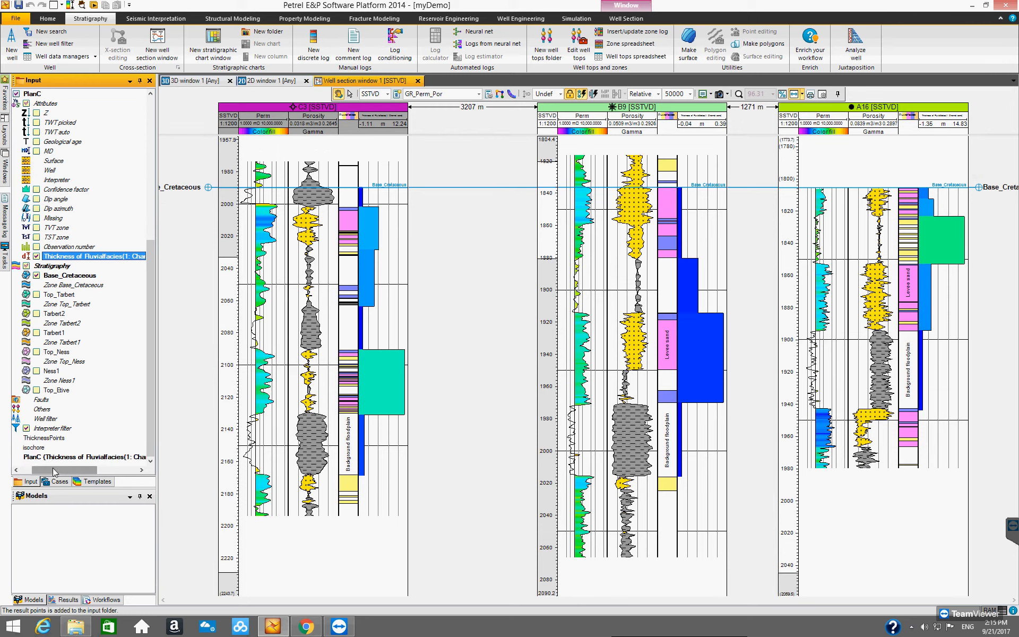
left_click_drag(53, 467, 40, 467)
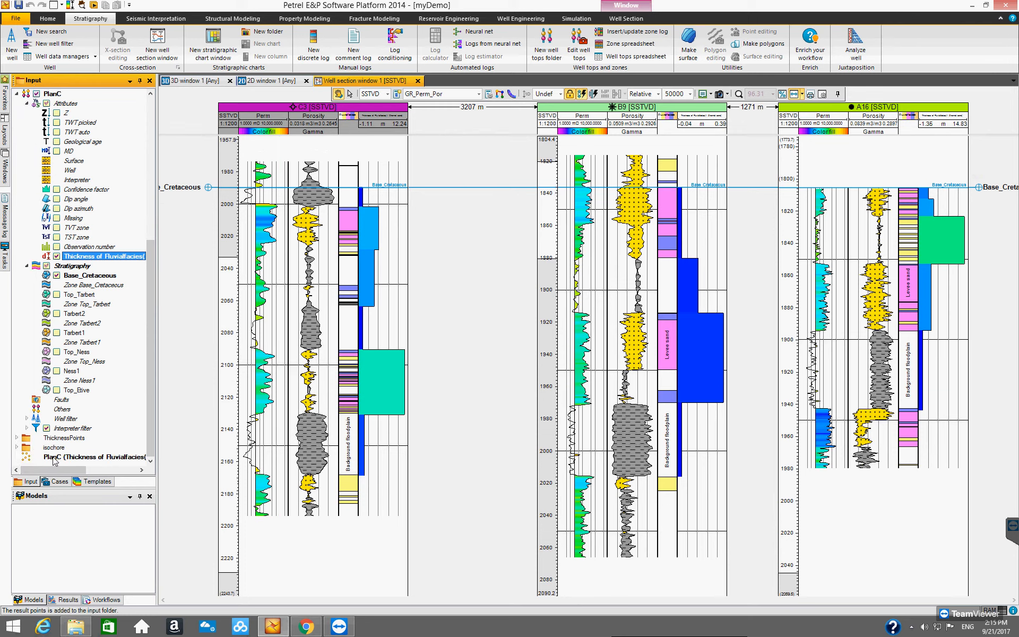
left_click(53, 458)
mouse_move(56, 470)
left_mouse_down()
mouse_move(105, 470)
mouse_move(37, 468)
left_mouse_up()
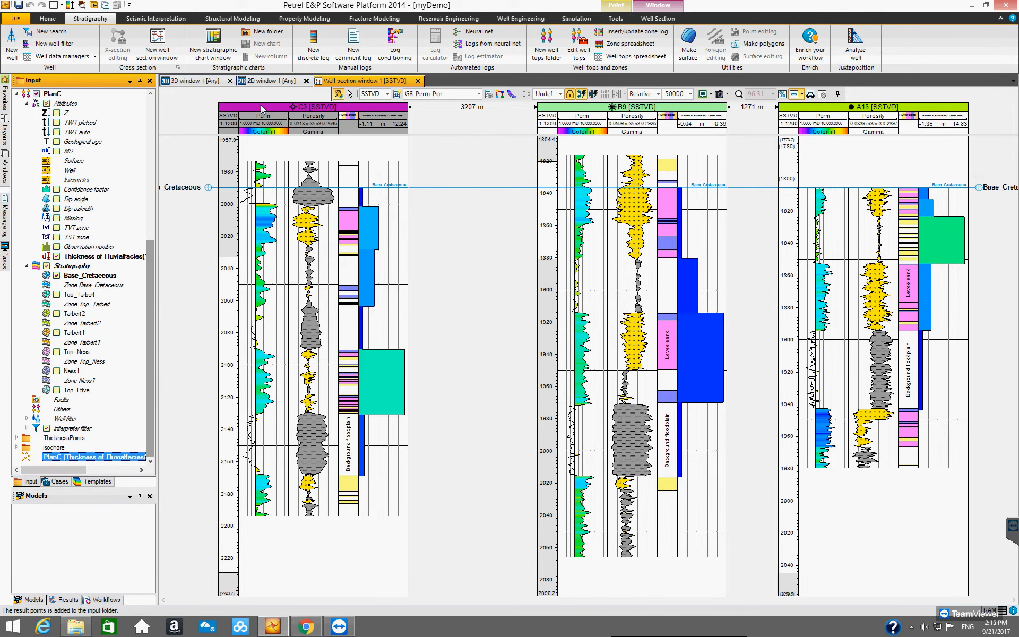
Display the converted PlanC thickness points in 2D window 1.
left_click(269, 82)
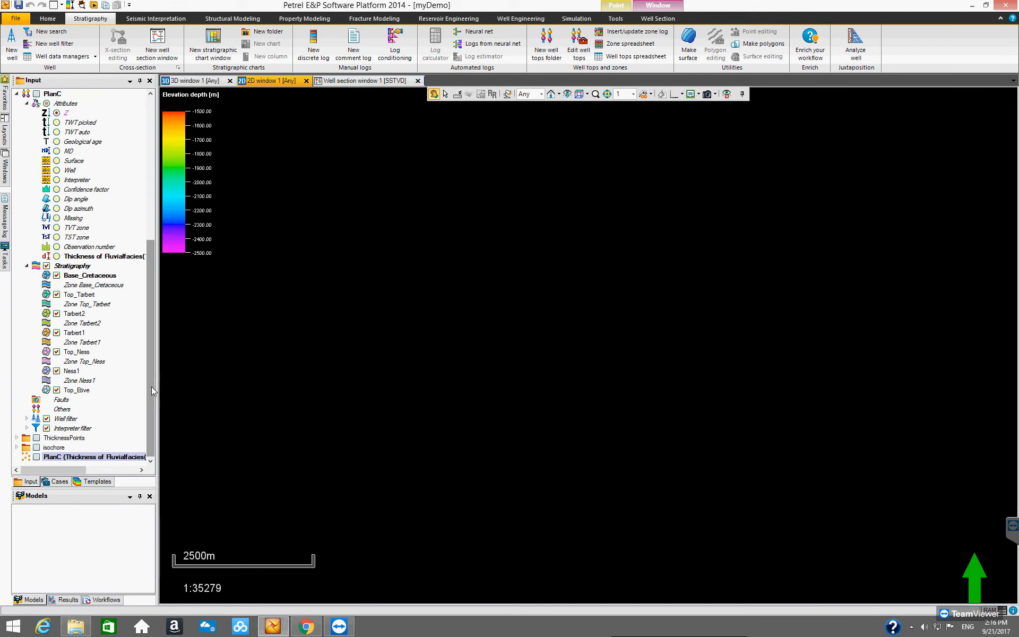
left_click(44, 458)
left_click(36, 457)
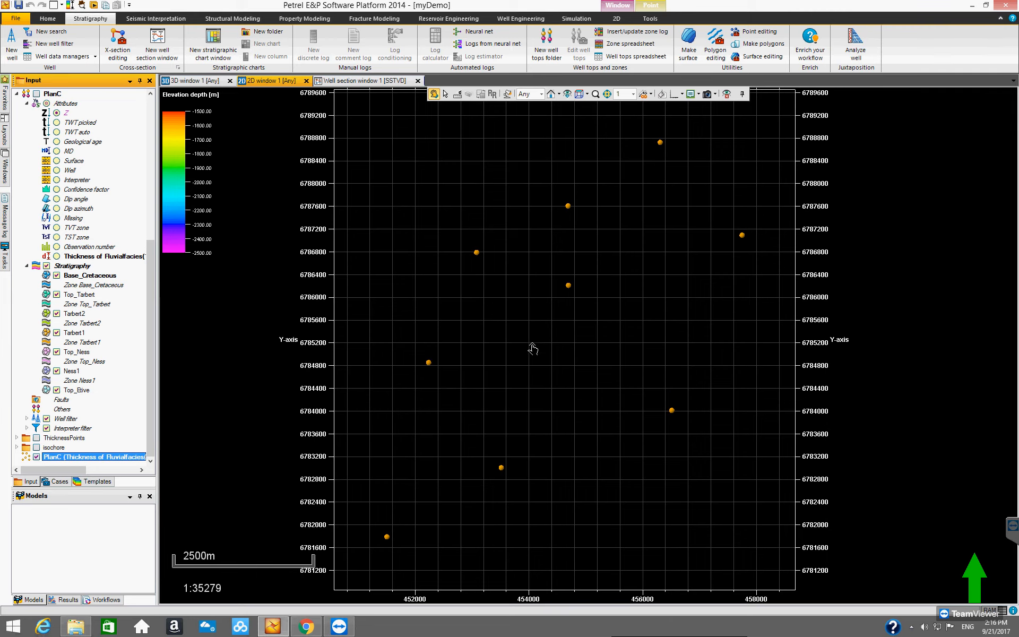
scroll(540, 366, "up", 1)
scroll(537, 358, "down", 2)
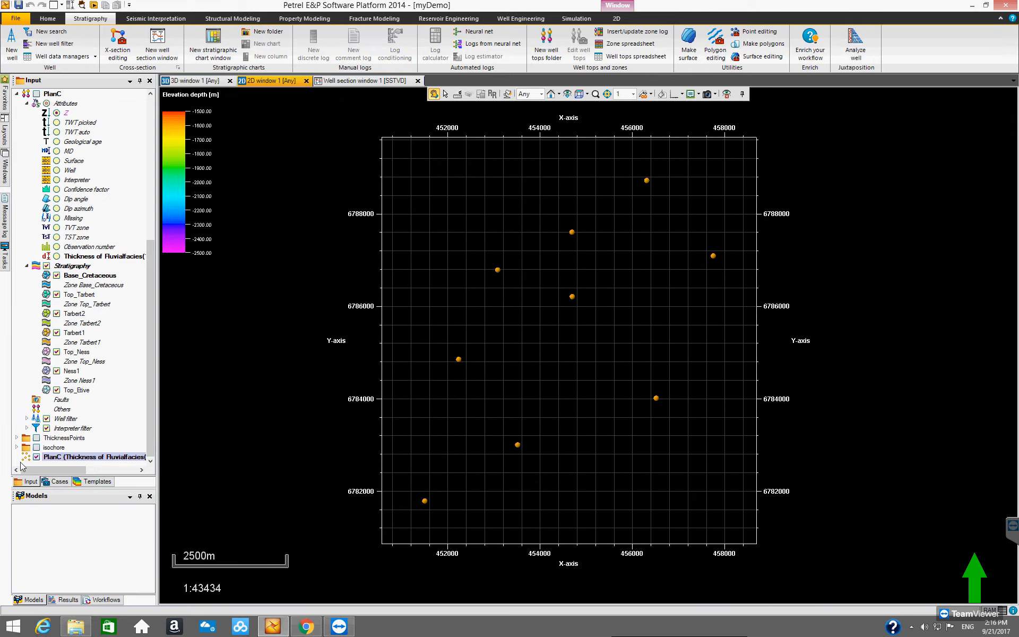
left_click(53, 457)
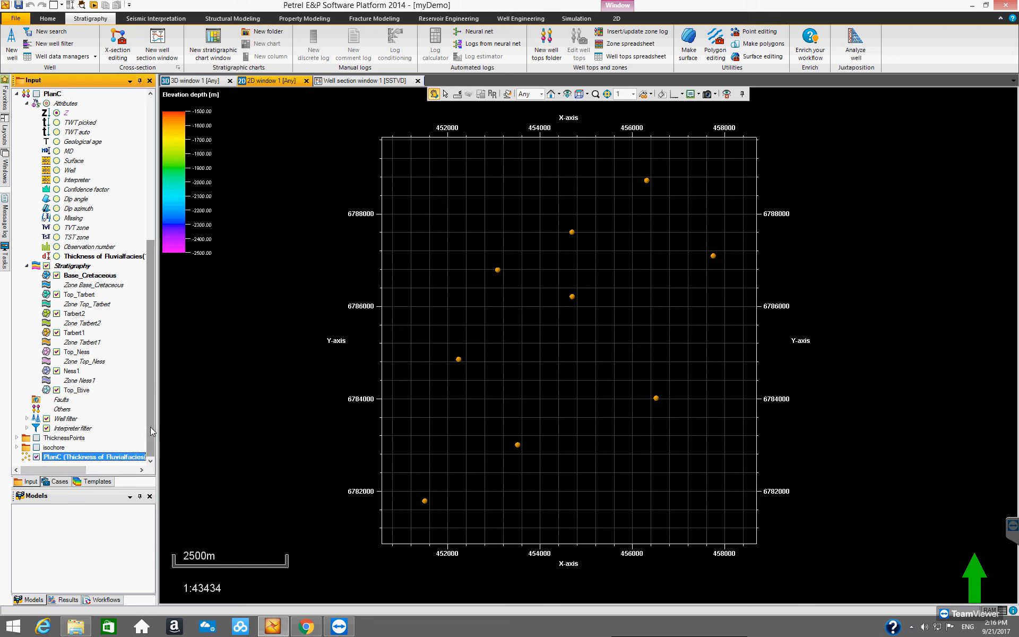
left_click_drag(79, 471, 32, 469)
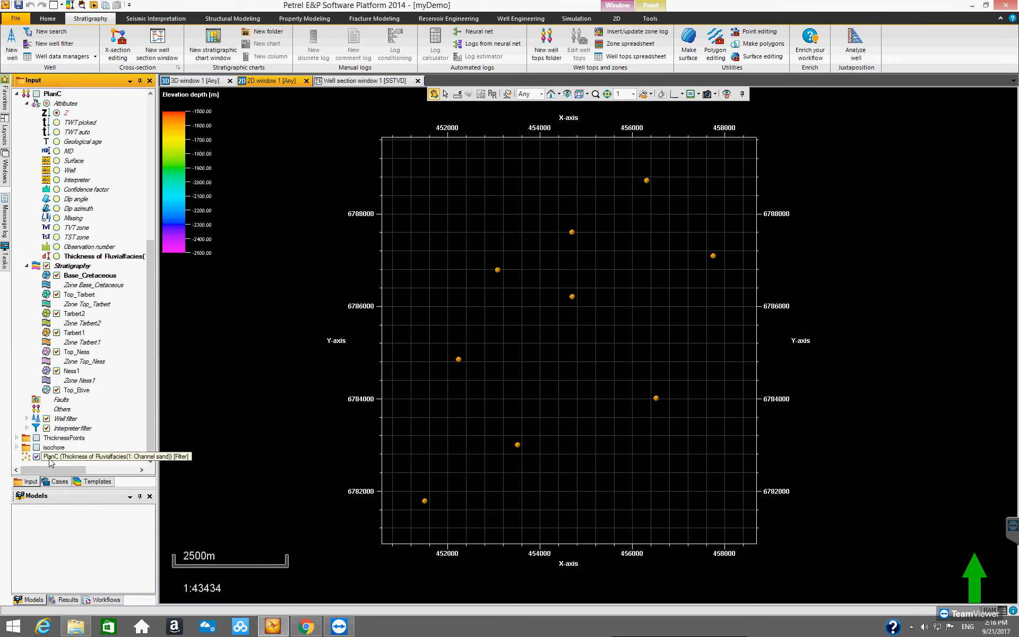
left_click_drag(61, 467, 41, 474)
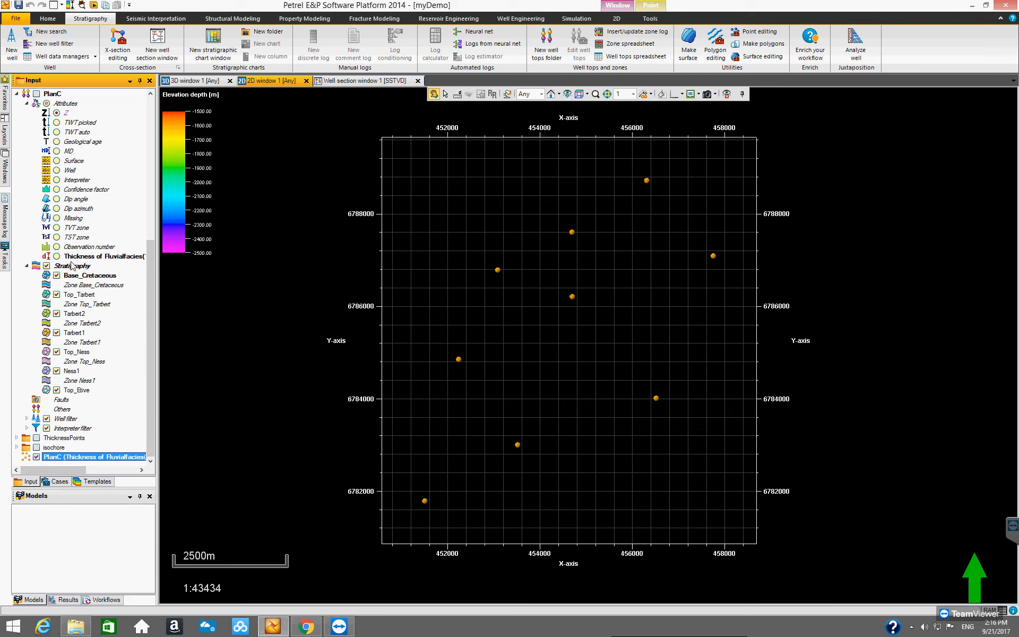
Leave Top_Tarbert as the only enabled horizon under the PlanC stratigraphy.
left_click(57, 275)
left_click(77, 295)
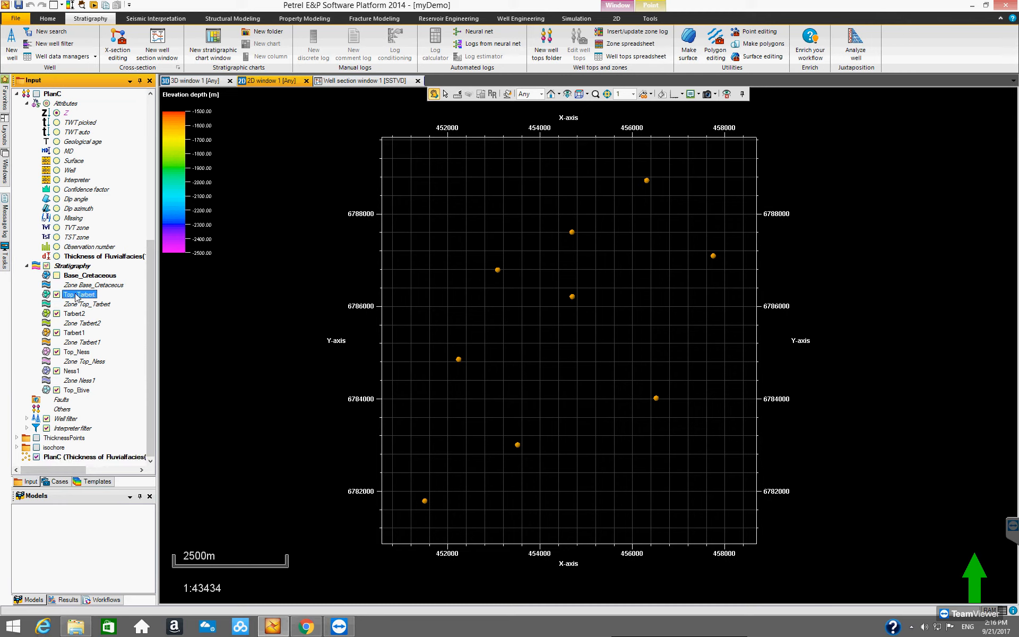
left_click(57, 314)
left_click(57, 332)
left_click(57, 350)
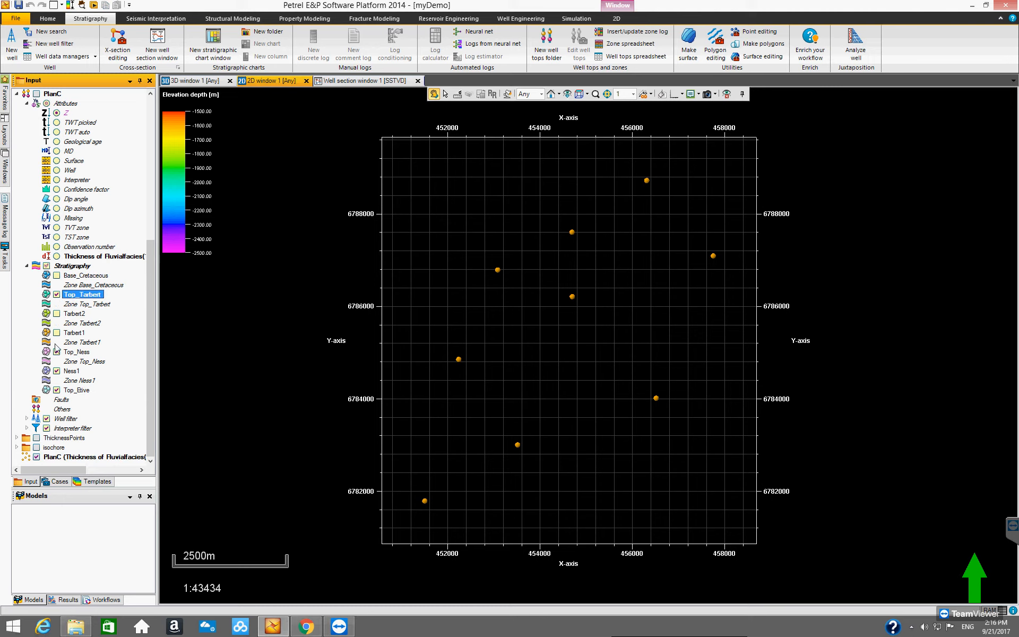
left_click(56, 352)
left_click(57, 371)
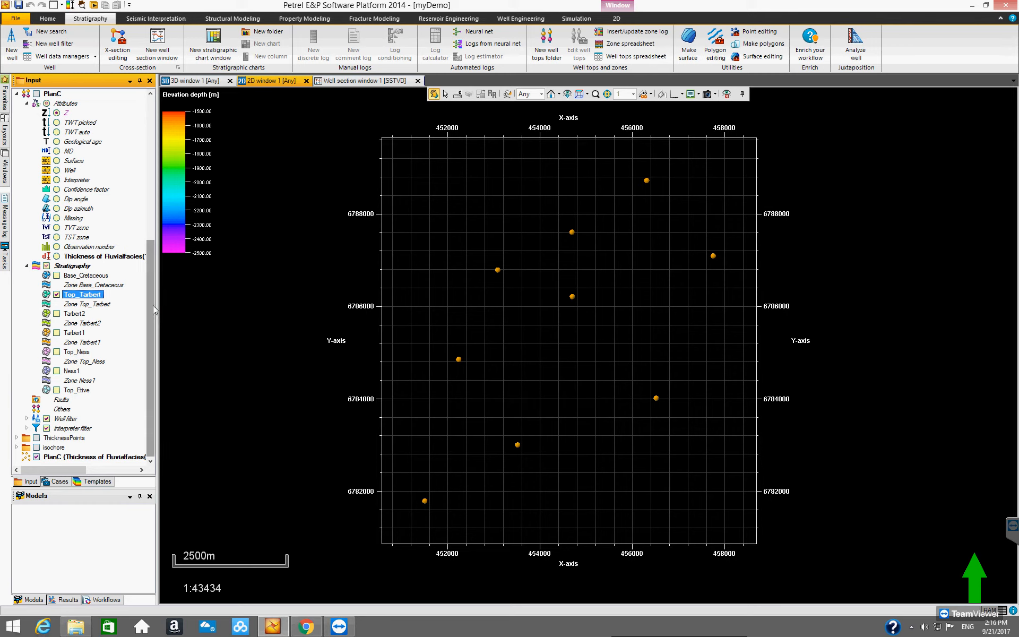
Activate the PlanC channel sand thickness attribute and convert it to points using the filter for Top_Tarbert.
left_click_drag(153, 299, 152, 158)
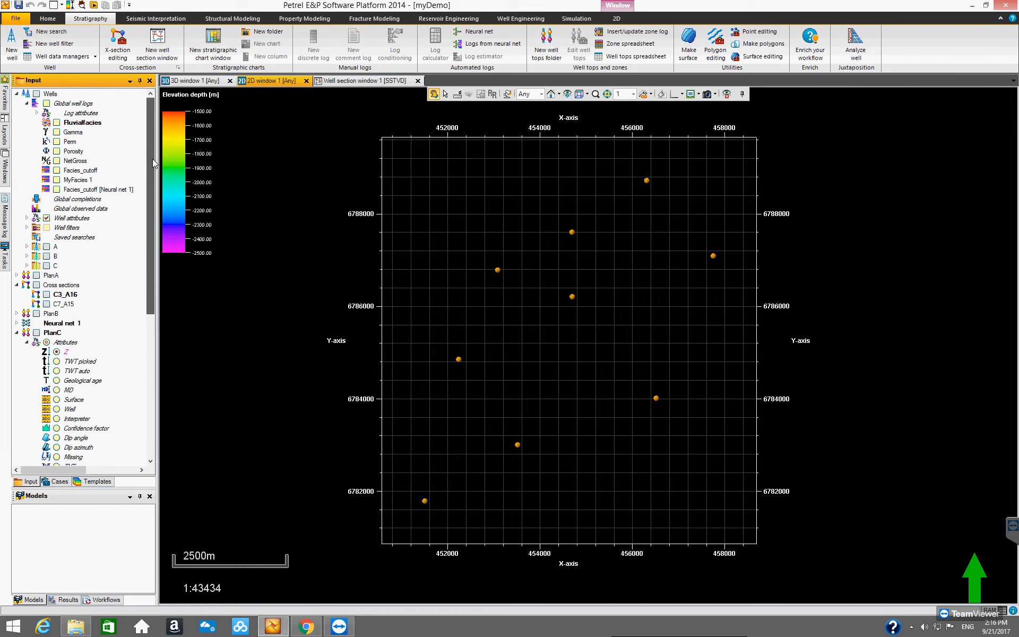
left_click_drag(152, 240, 149, 369)
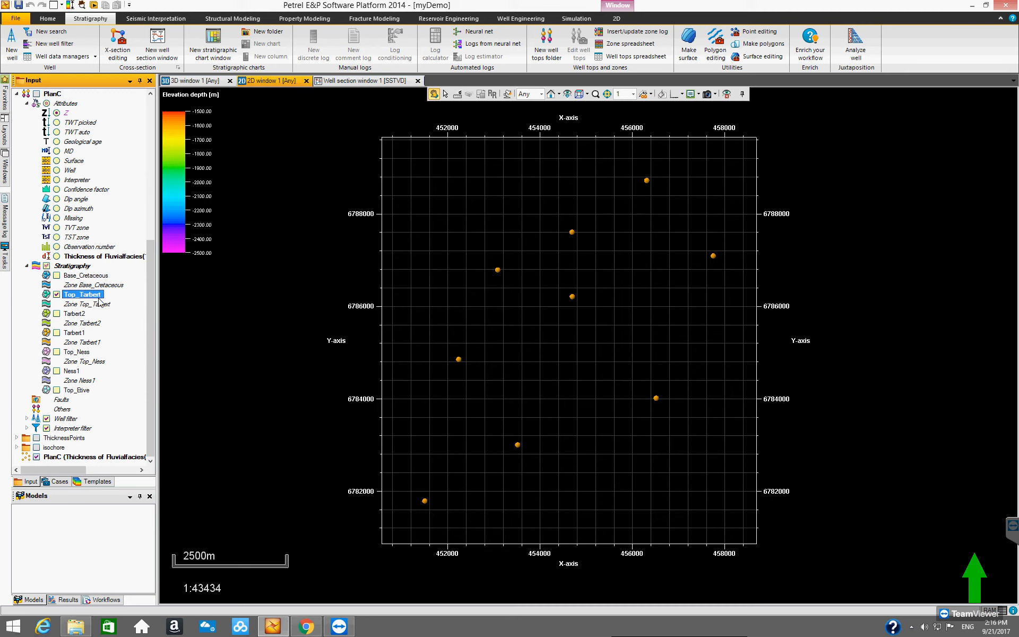
left_click(57, 257)
right_click(97, 258)
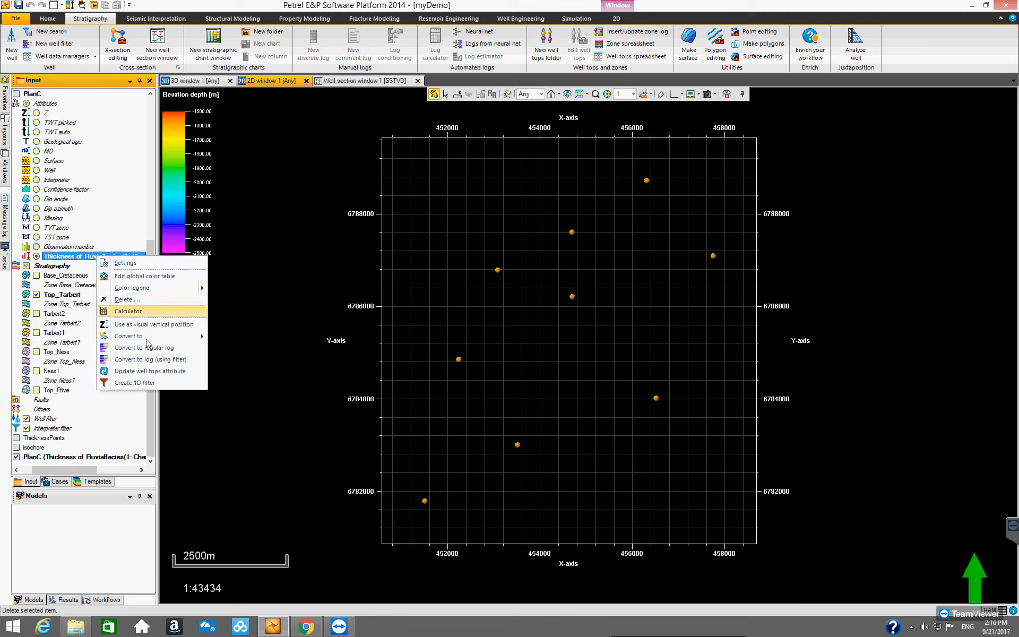
mouse_move(146, 339)
left_click(237, 349)
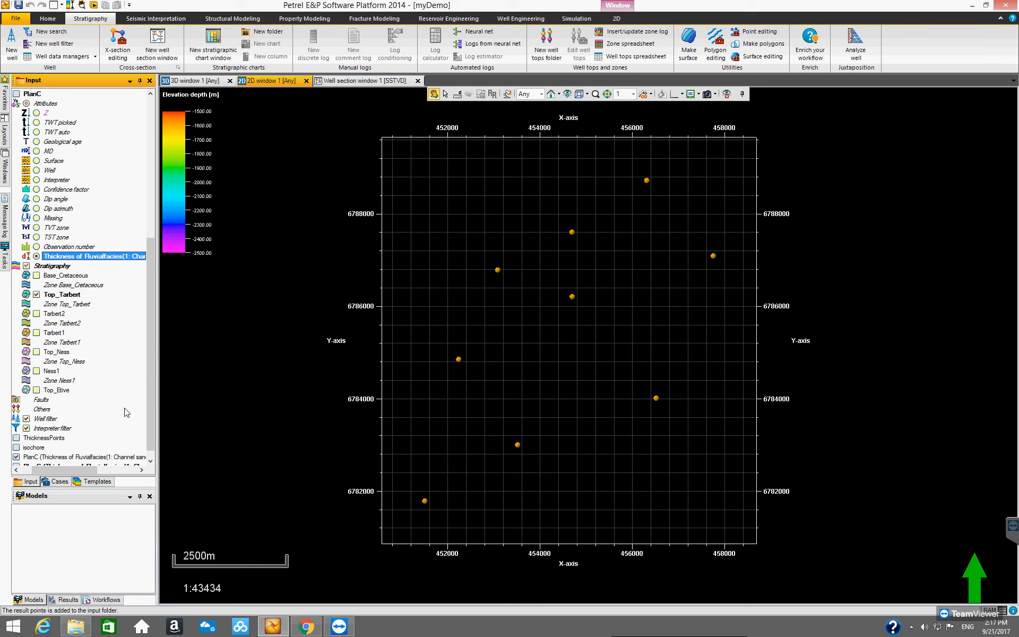
Hide the first thickness point set in the 2D window and display the one made for Top_Tarbert.
left_click_drag(152, 434, 151, 445)
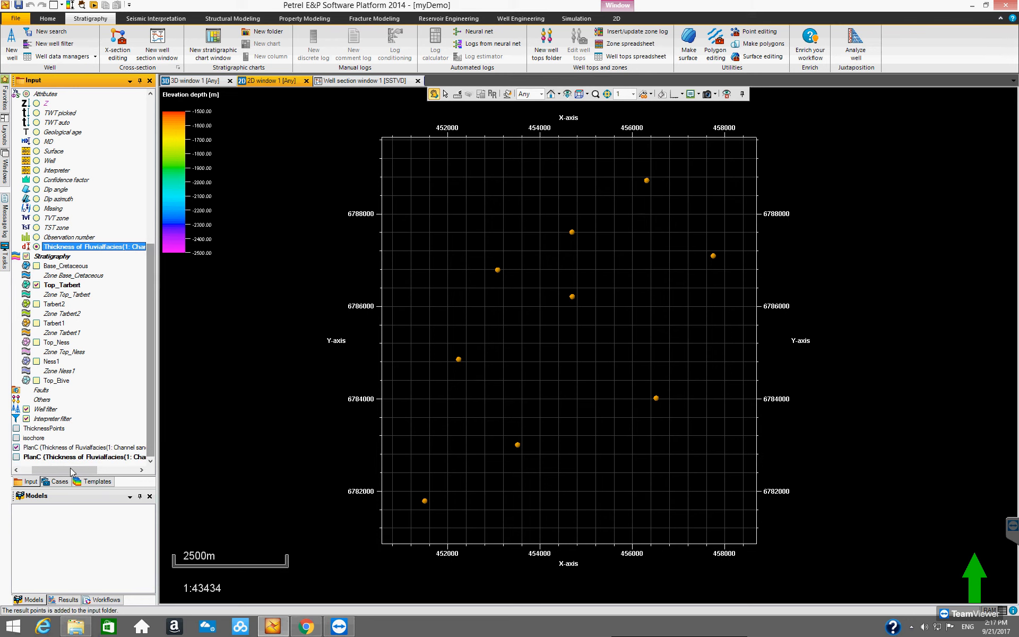
left_click(16, 447)
left_click(16, 457)
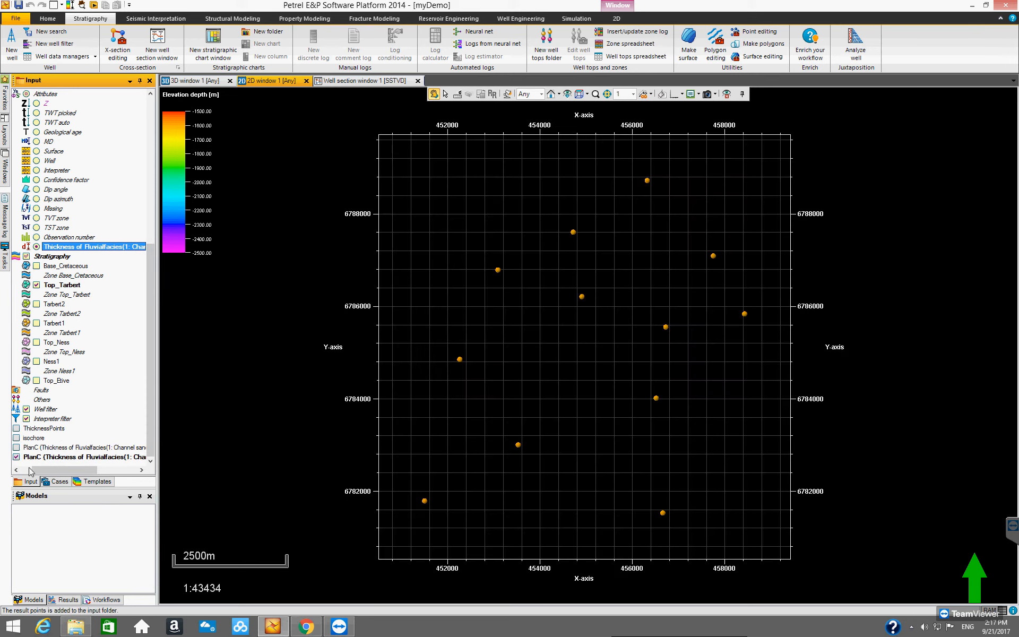
left_click_drag(50, 468, 34, 469)
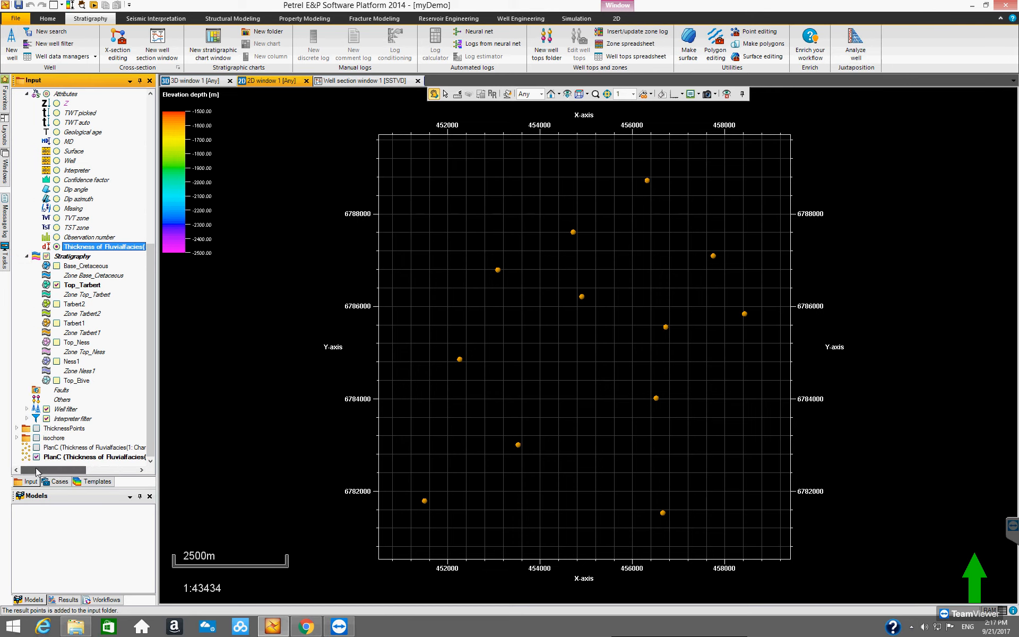
Enable Tarbert2 instead of Top_Tarbert and convert the channel sand thickness attribute to points using the filter.
left_click(87, 247)
left_click(57, 285)
left_click(74, 304)
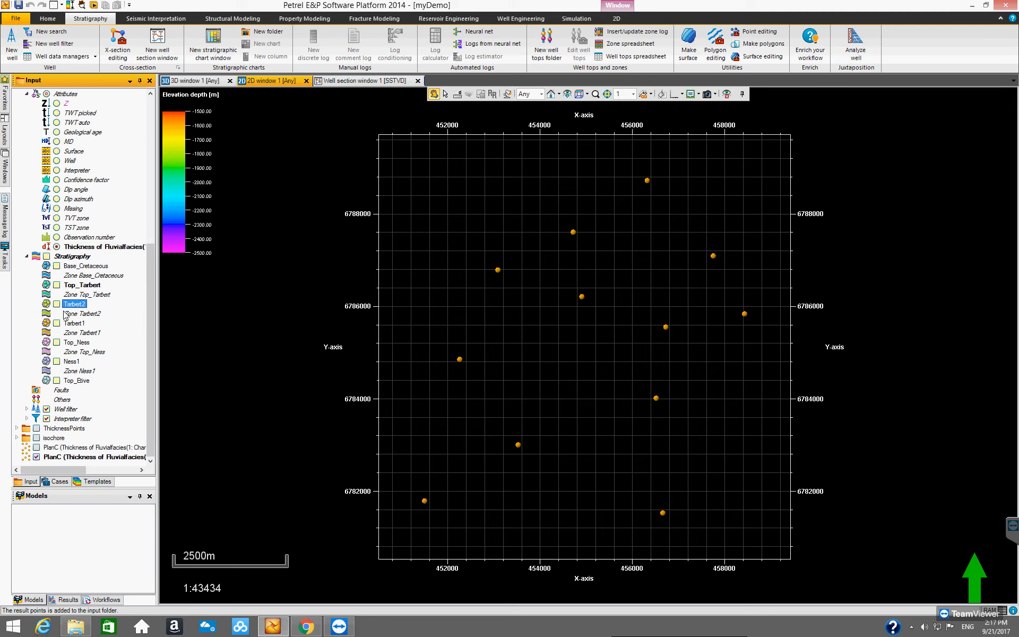
left_click(56, 304)
right_click(99, 246)
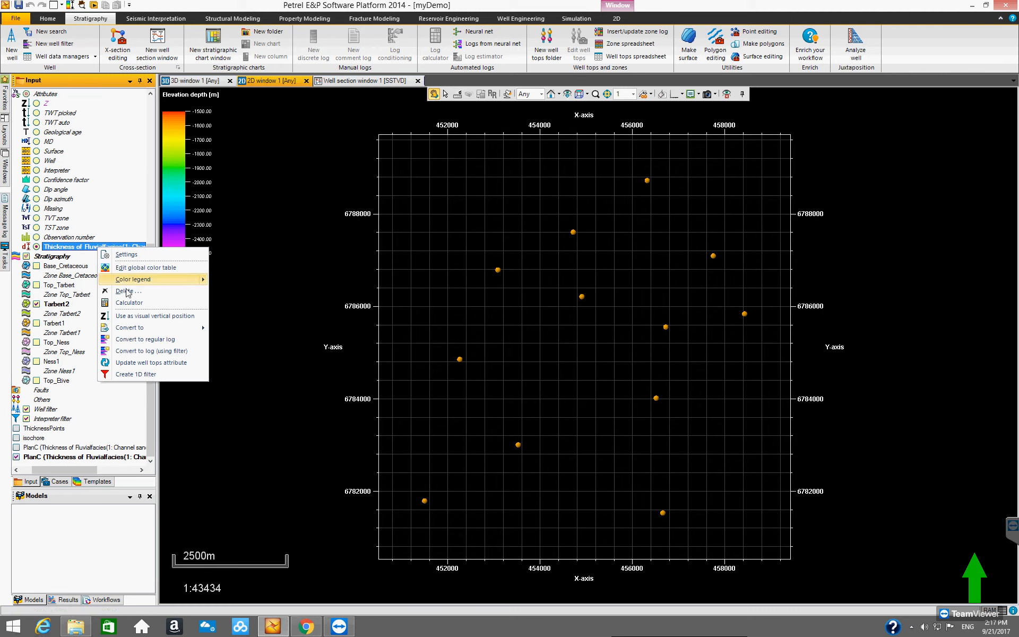
mouse_move(139, 327)
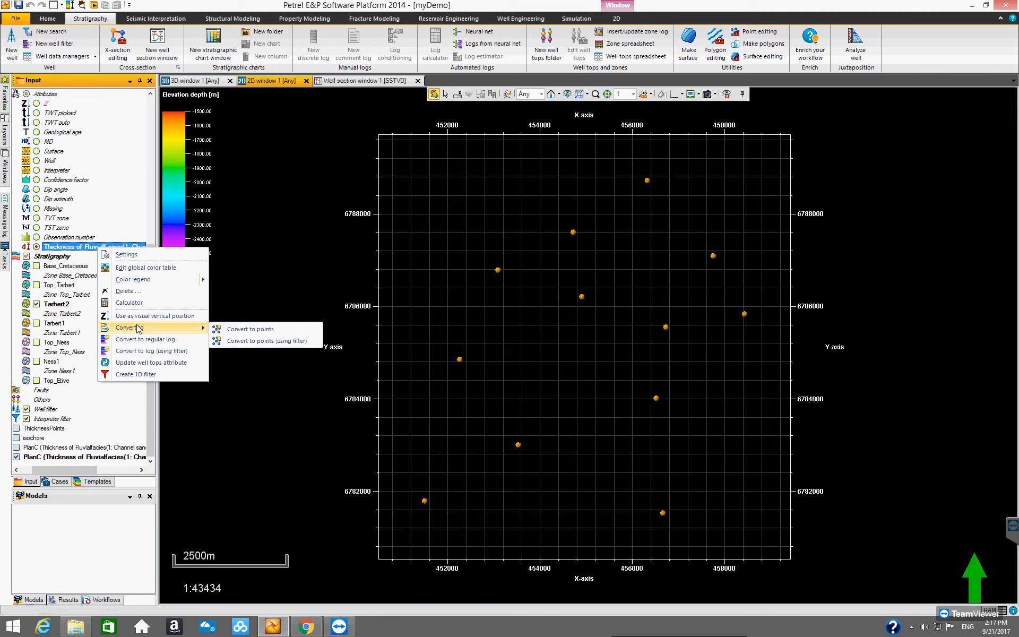
left_click(236, 342)
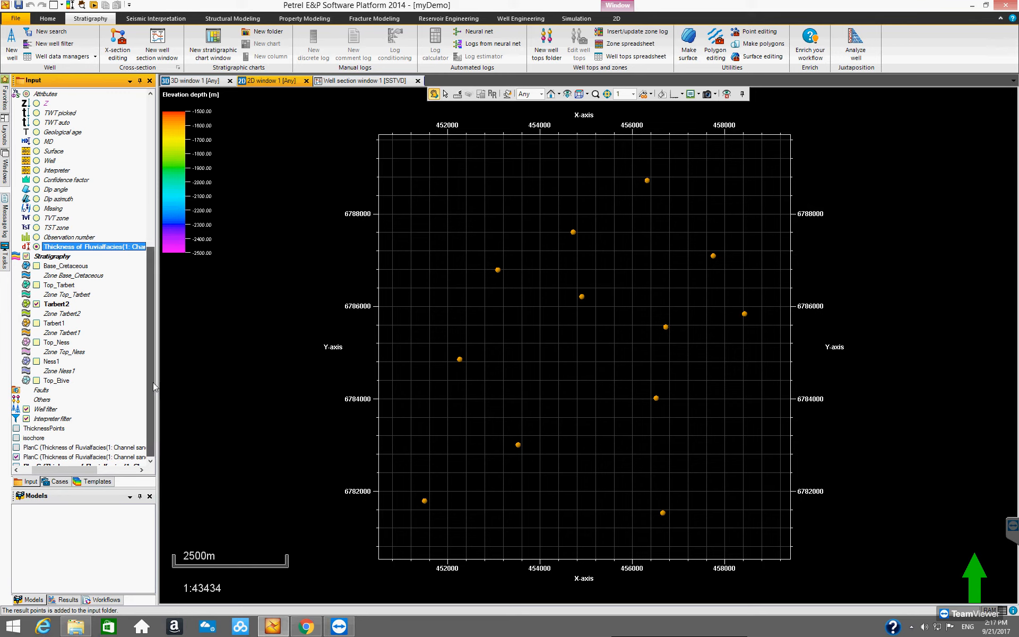
Hide the Top_Tarbert thickness points and display the point set made for Tarbert2 in the 2D window.
mouse_move(91, 471)
left_mouse_down()
mouse_move(140, 472)
mouse_move(85, 472)
left_mouse_up()
left_click(37, 448)
left_click(37, 448)
left_click(36, 457)
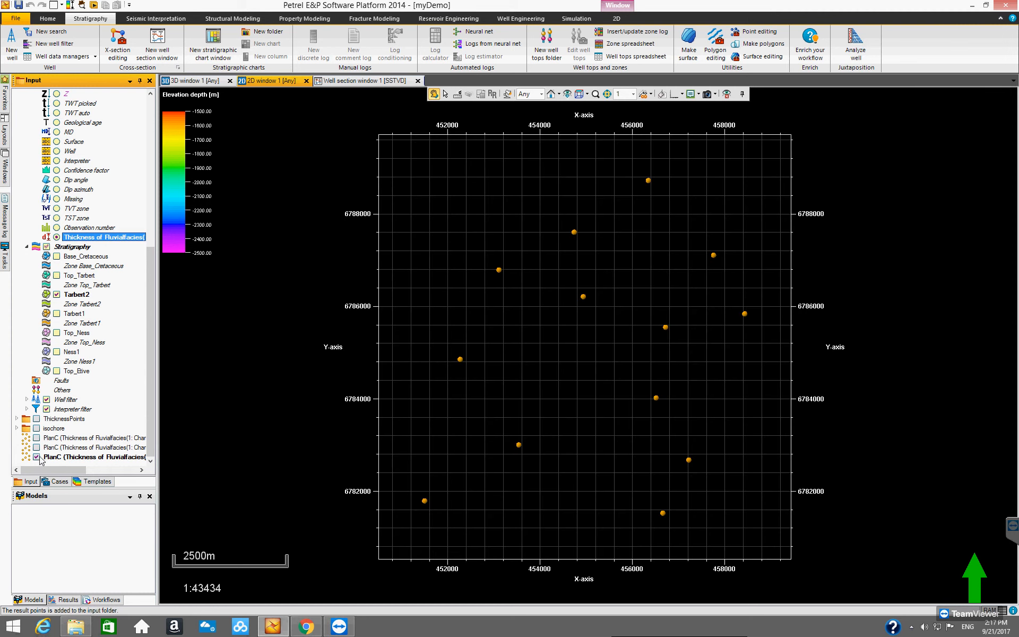
Show number annotation on the Tarbert2 thickness points with font size 20.
left_click(64, 457)
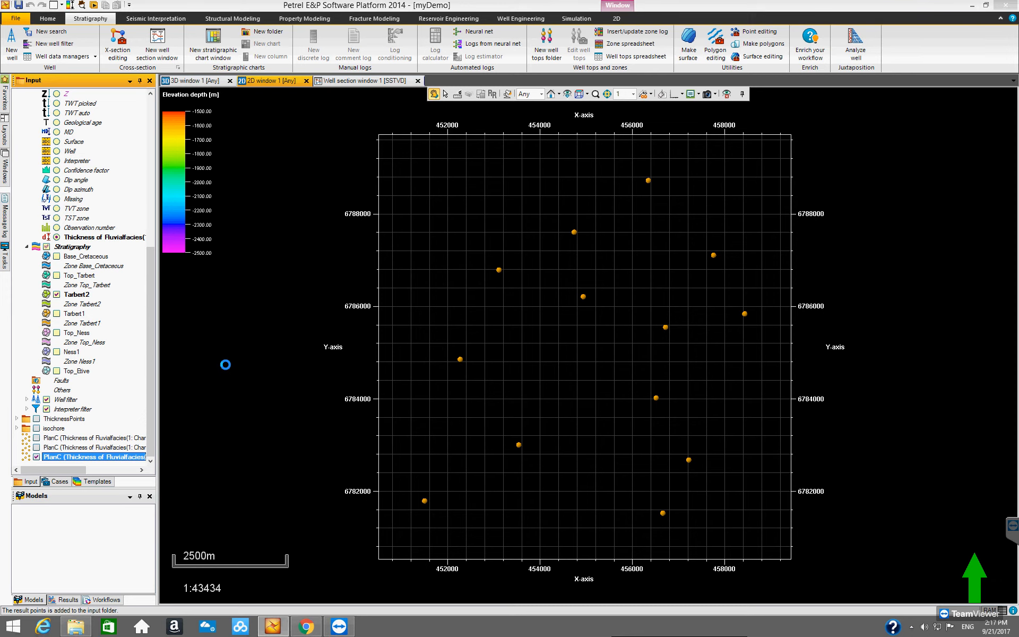
left_click(59, 266)
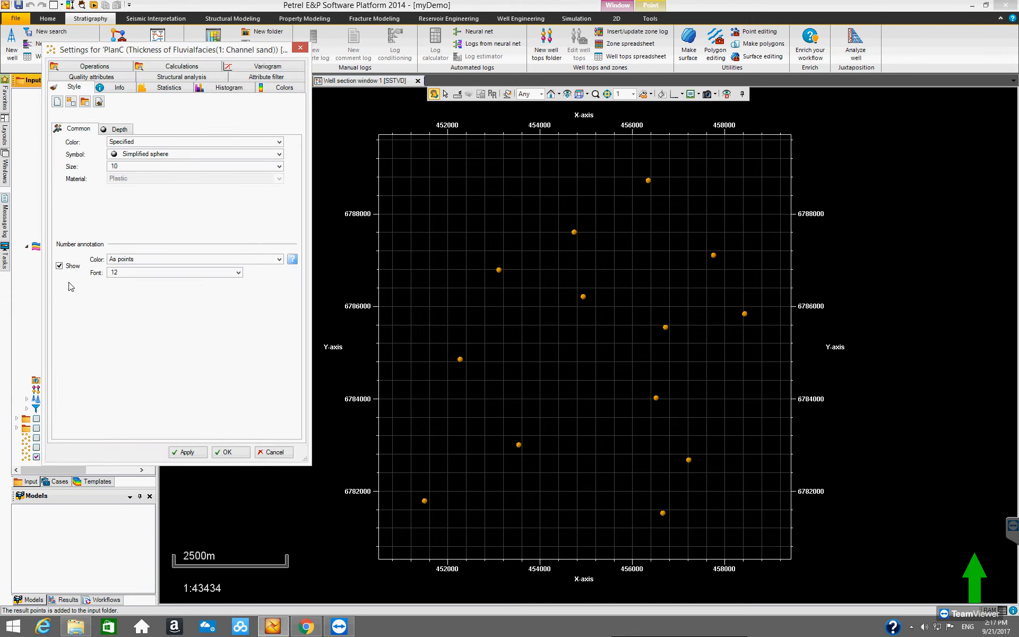
left_click(238, 273)
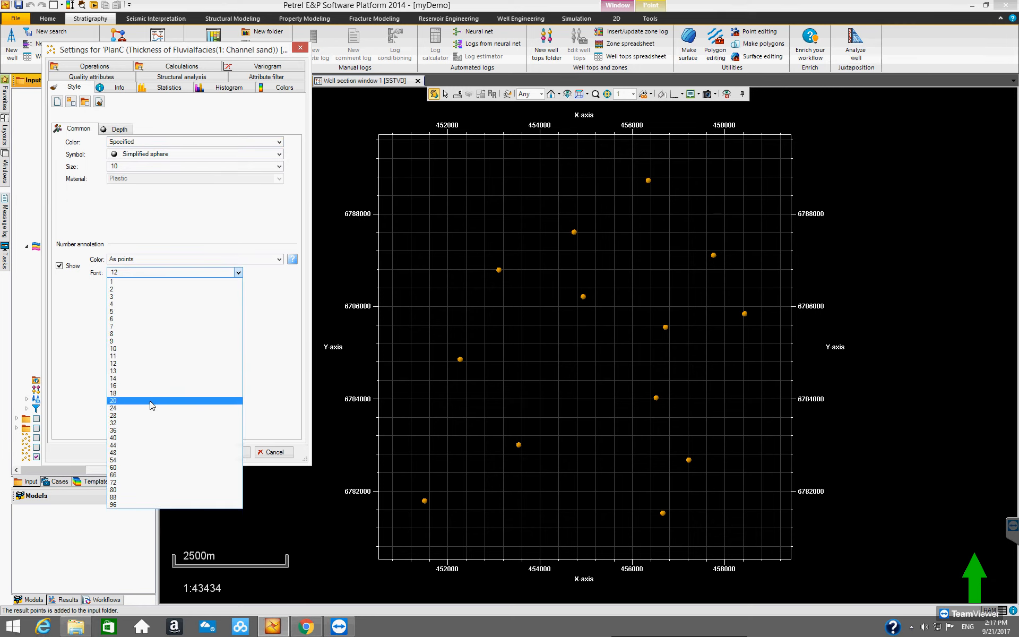
left_click(150, 402)
left_click(230, 452)
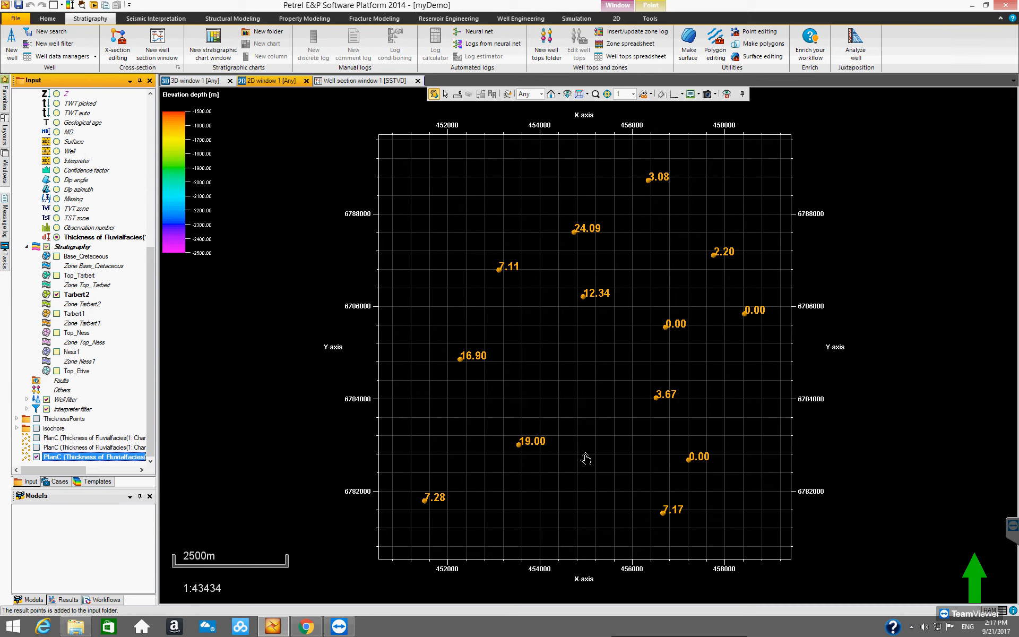
scroll(586, 459, "down", 3)
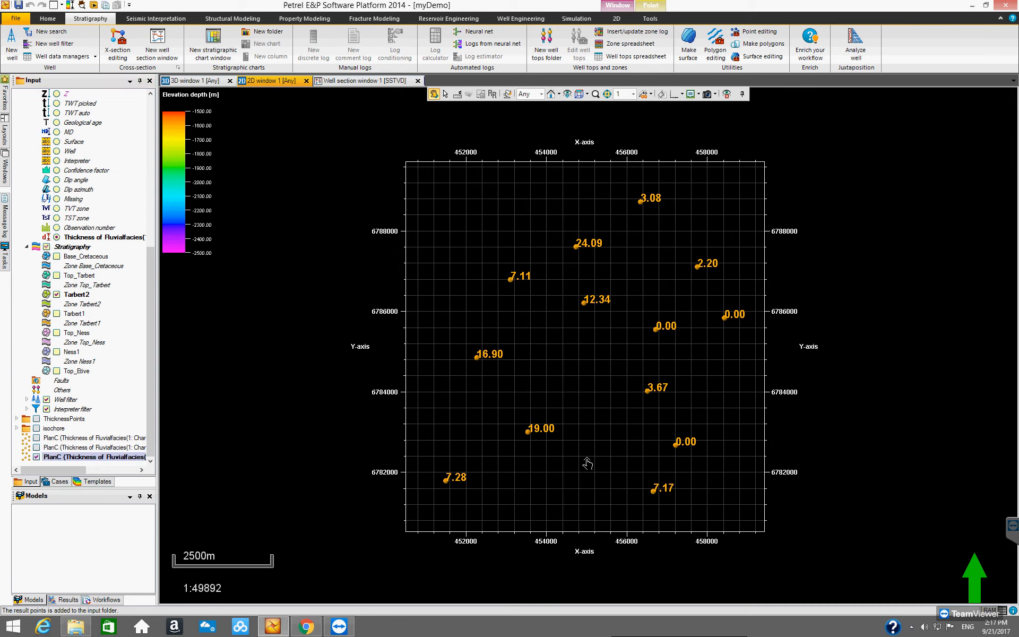
scroll(587, 461, "up", 4)
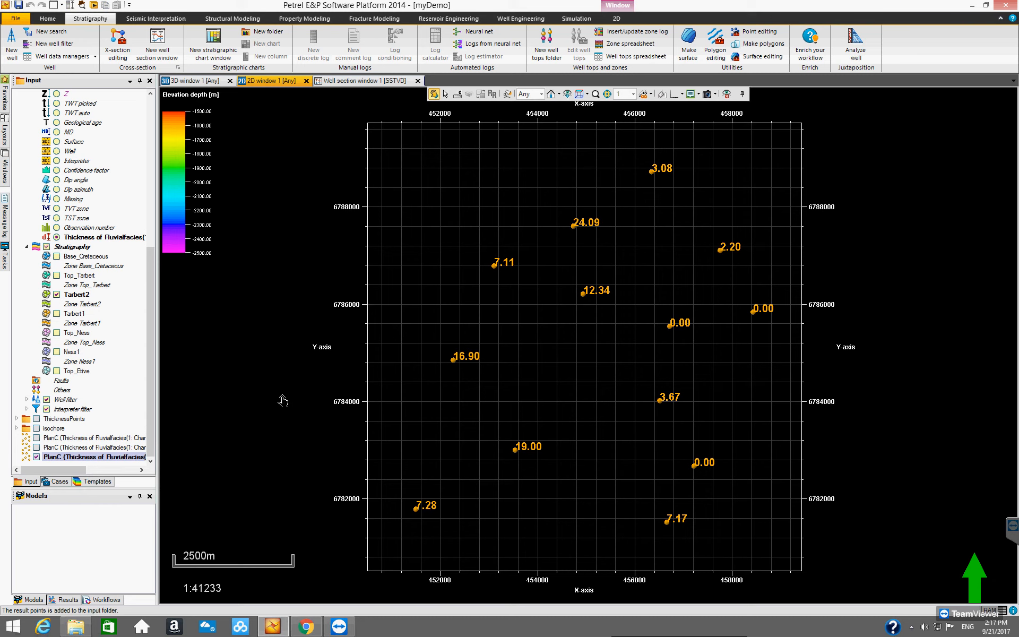
left_click(44, 457)
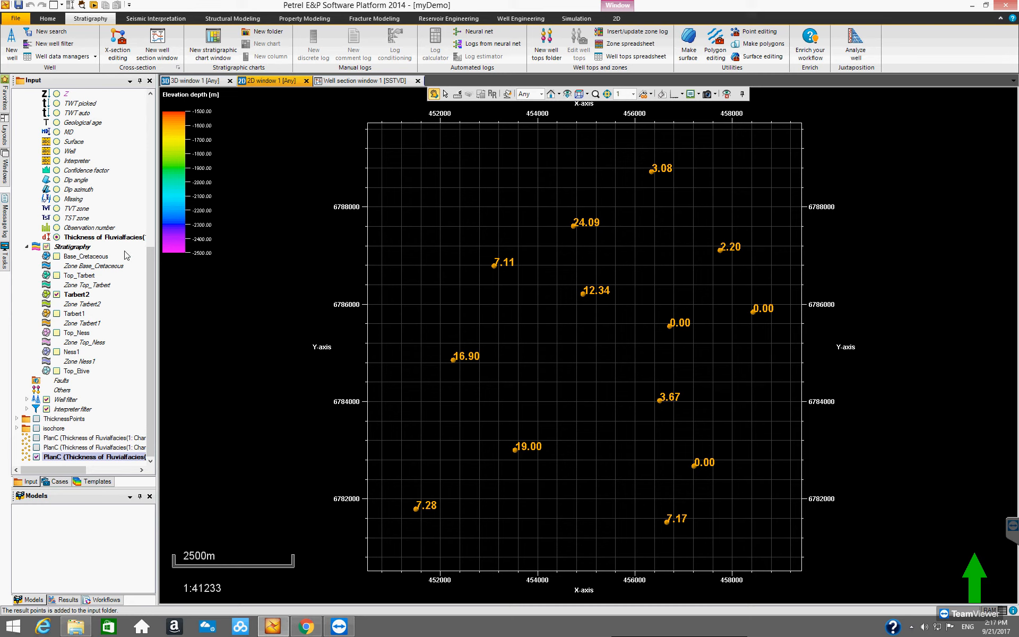
Enable Tarbert1 instead of Tarbert2 and convert the channel sand thickness attribute to points using the filter.
left_click(73, 315)
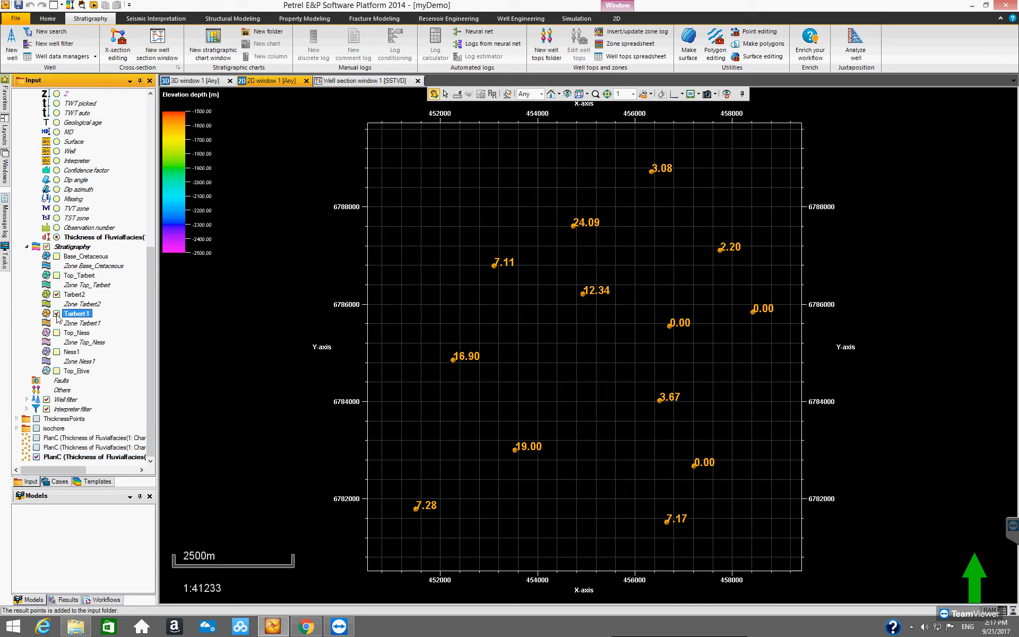
right_click(87, 239)
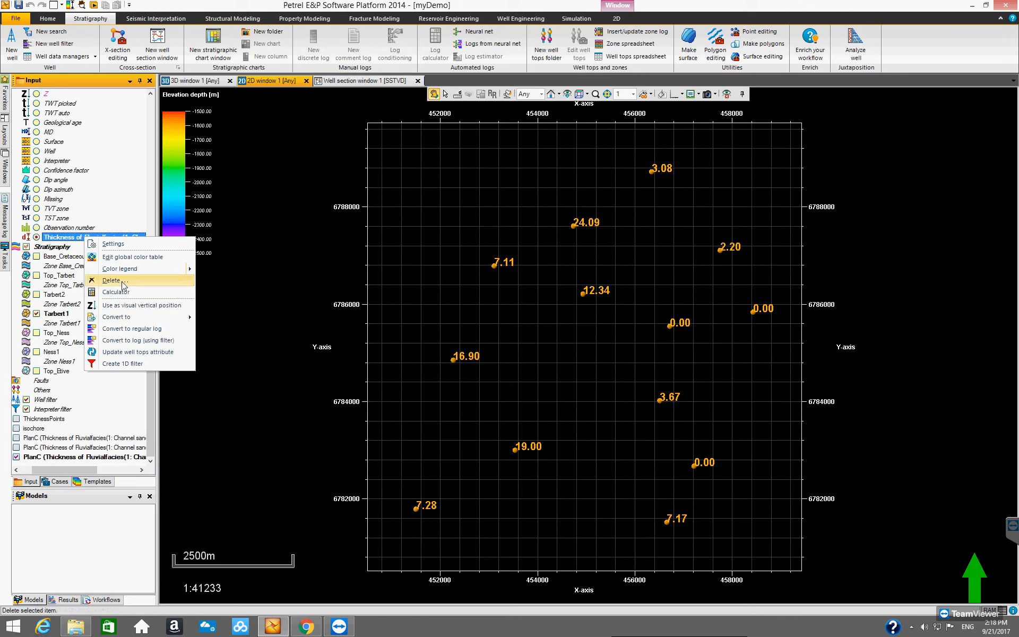
mouse_move(138, 268)
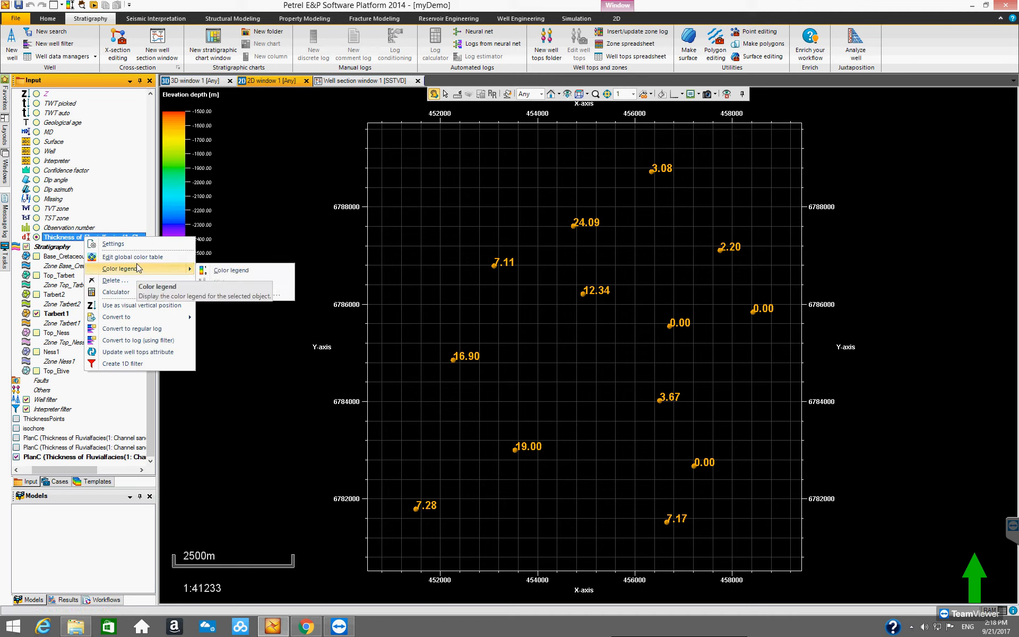
mouse_move(130, 318)
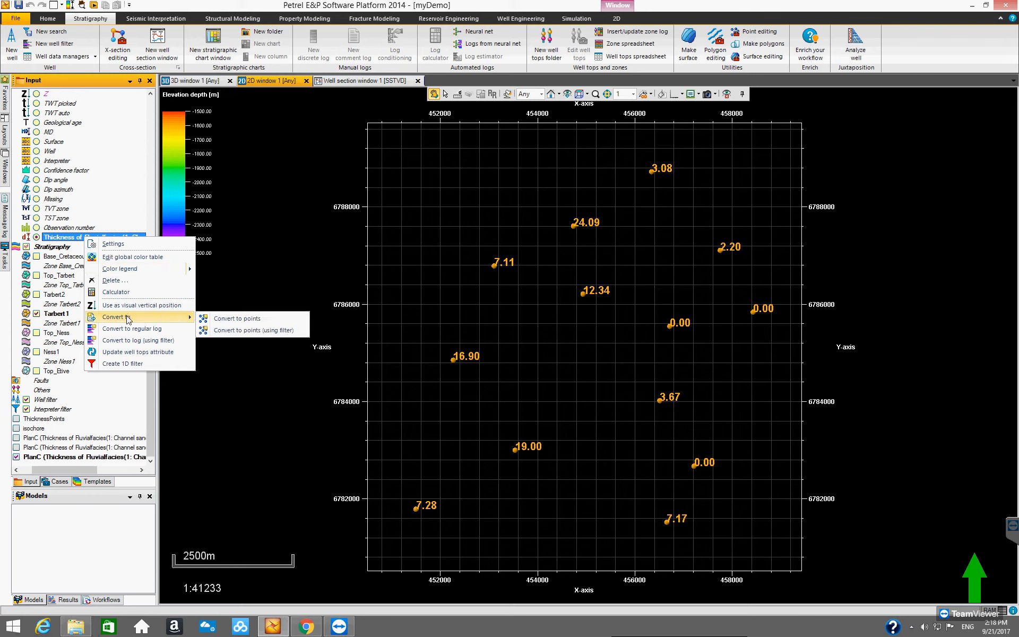
left_click(224, 330)
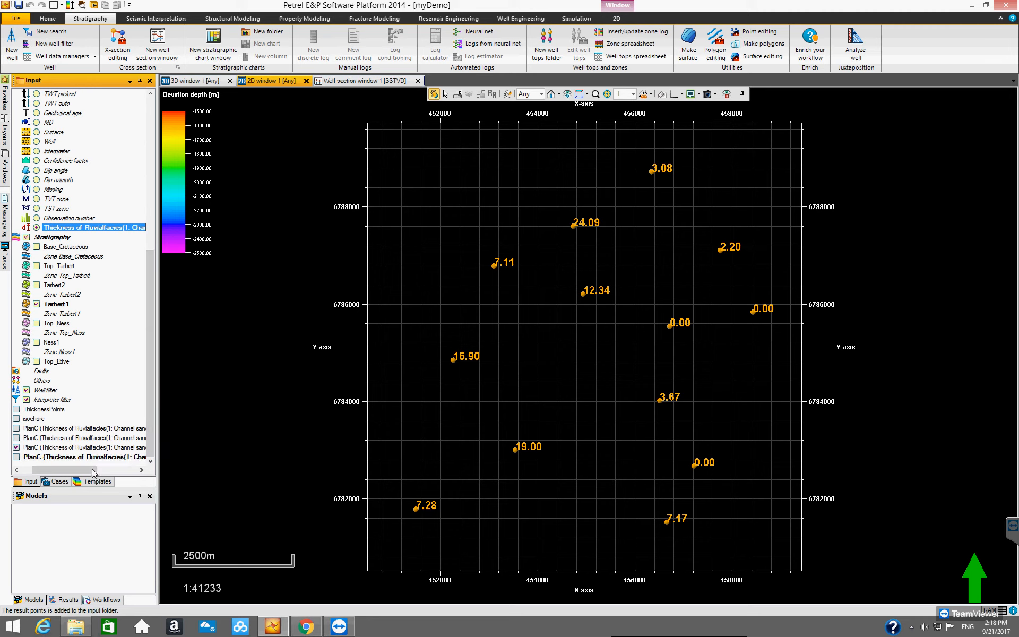
Leave Top_Ness as the only enabled horizon and convert the channel sand thickness attribute to points using the filter.
mouse_move(93, 471)
left_mouse_down()
mouse_move(129, 472)
mouse_move(83, 471)
left_mouse_up()
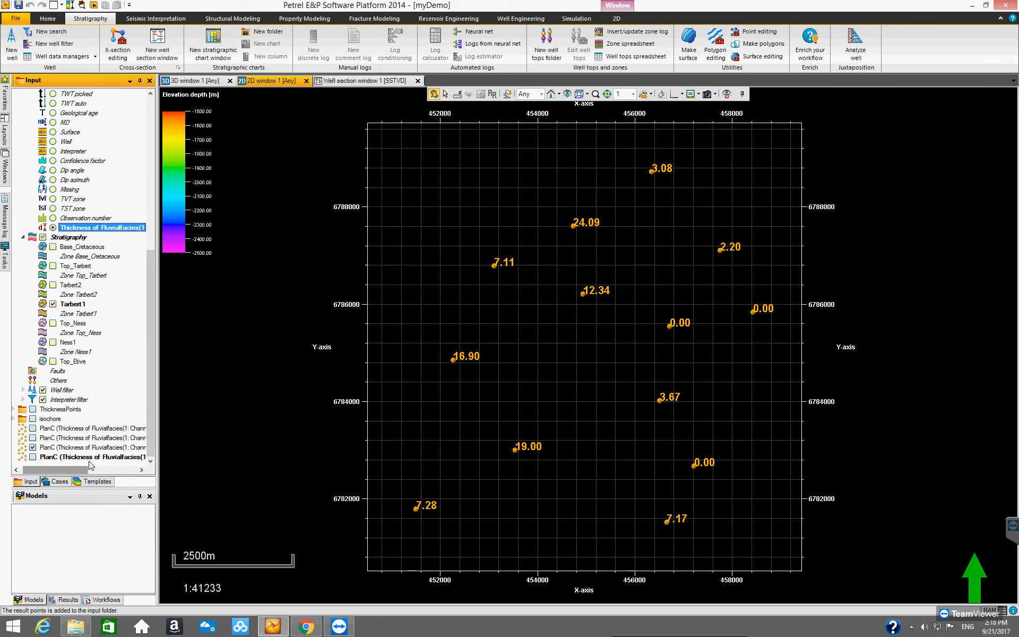
left_click_drag(150, 267, 150, 262)
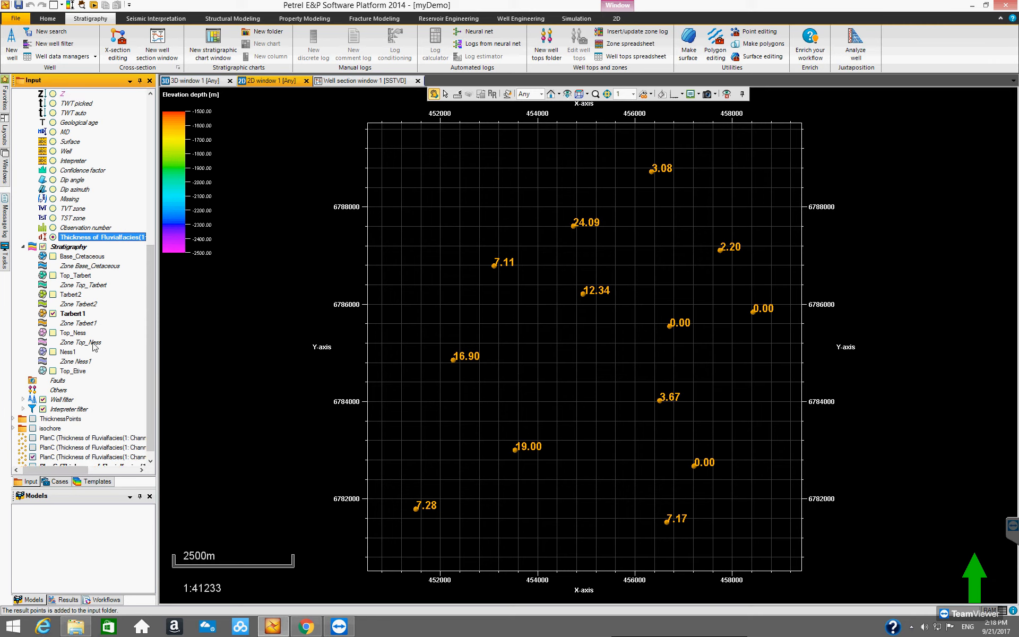
left_click(73, 342)
left_click(71, 334)
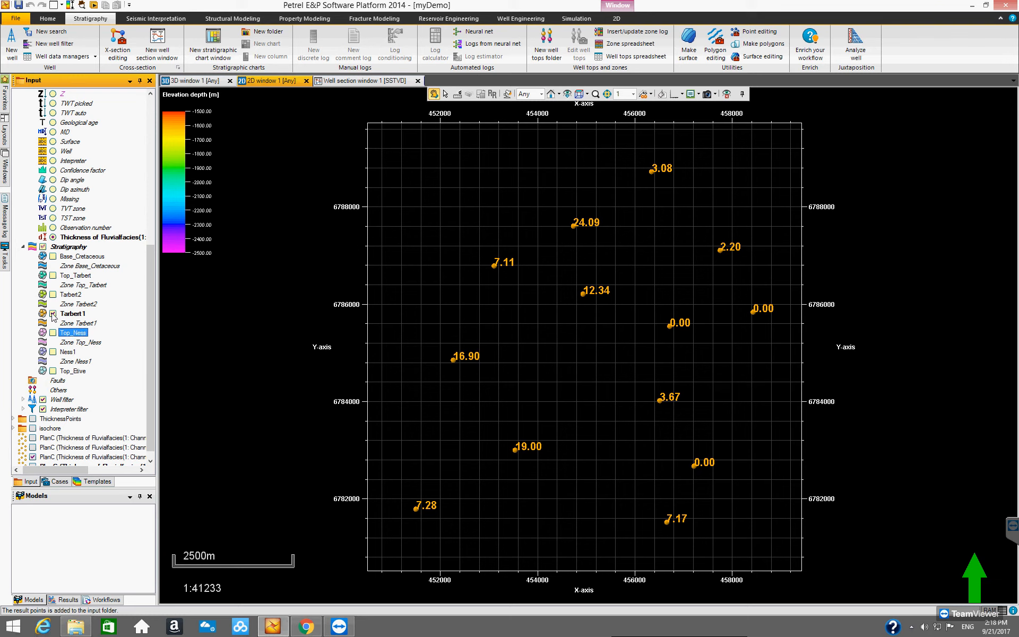
left_click(99, 238)
right_click(98, 240)
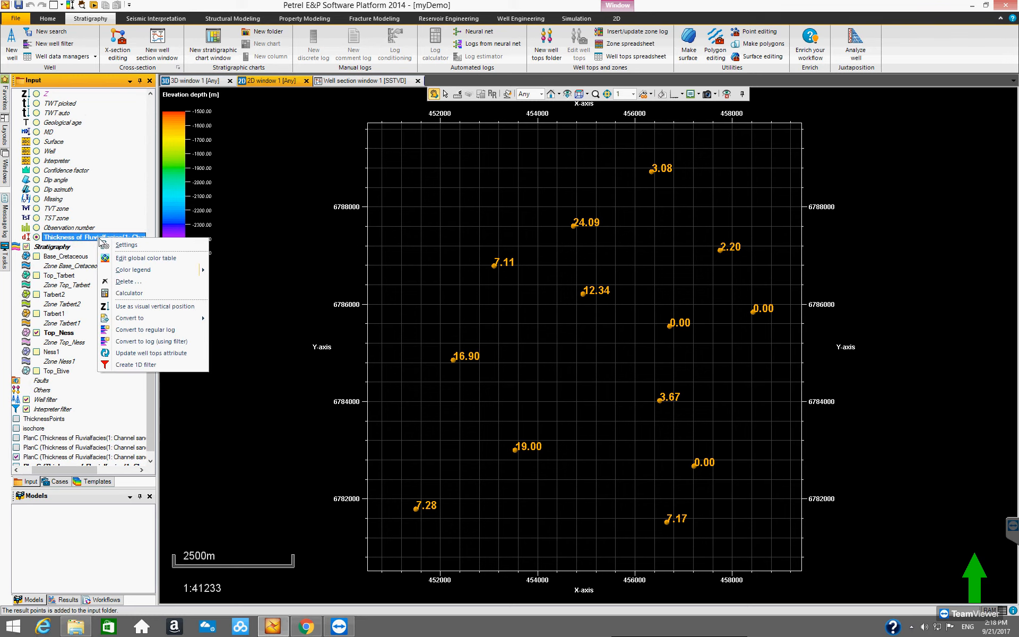
mouse_move(144, 318)
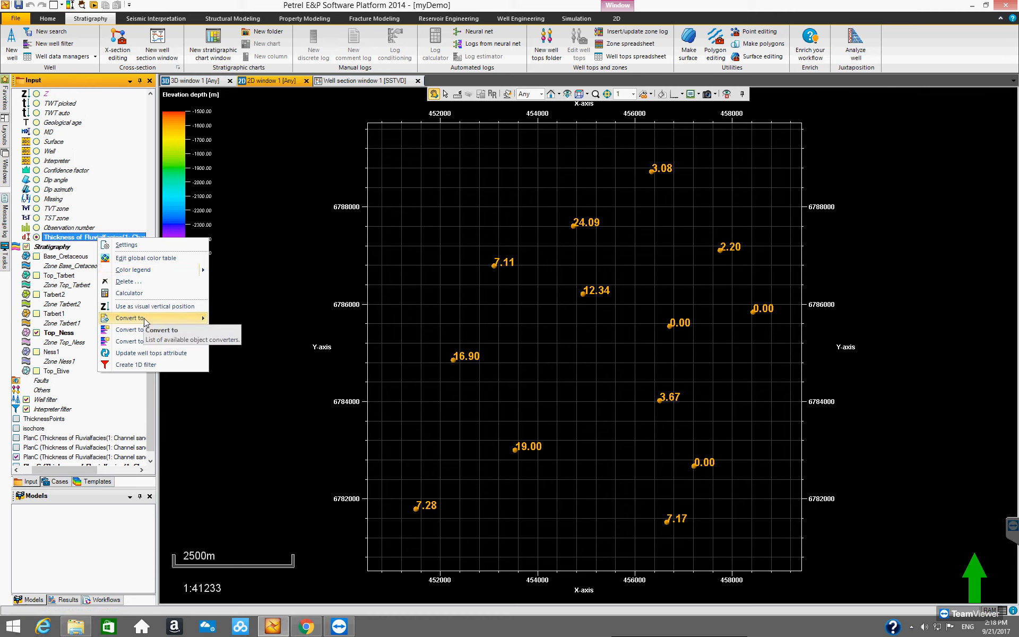
left_click(254, 333)
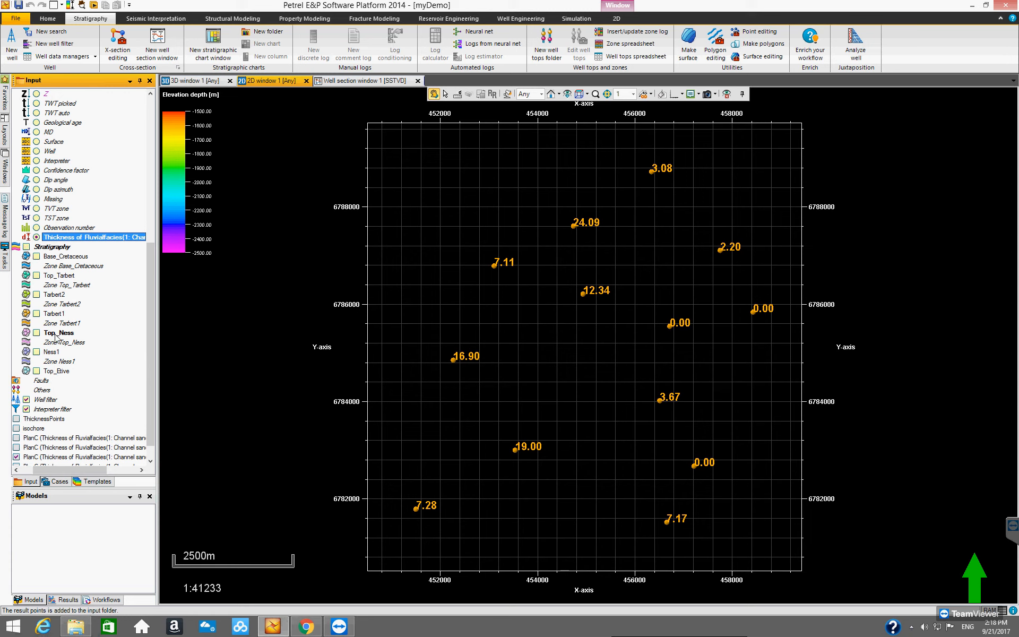
Switch the enabled horizon from Top_Ness to Ness1 and convert the channel sand thickness attribute to points using the filter.
left_click(58, 333)
left_click(52, 352)
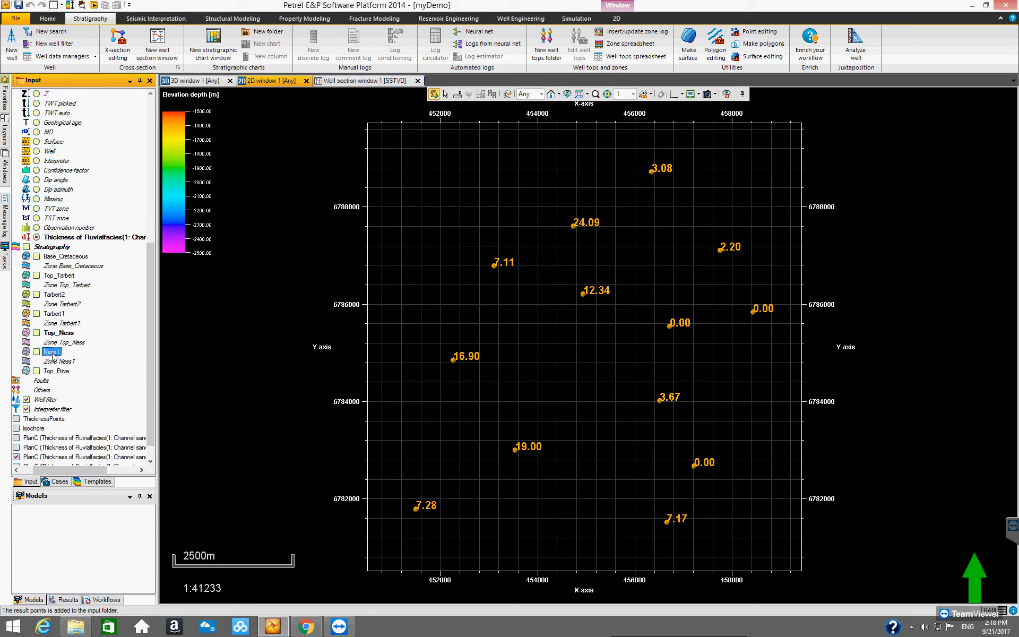
right_click(52, 354)
left_click(37, 352)
right_click(79, 237)
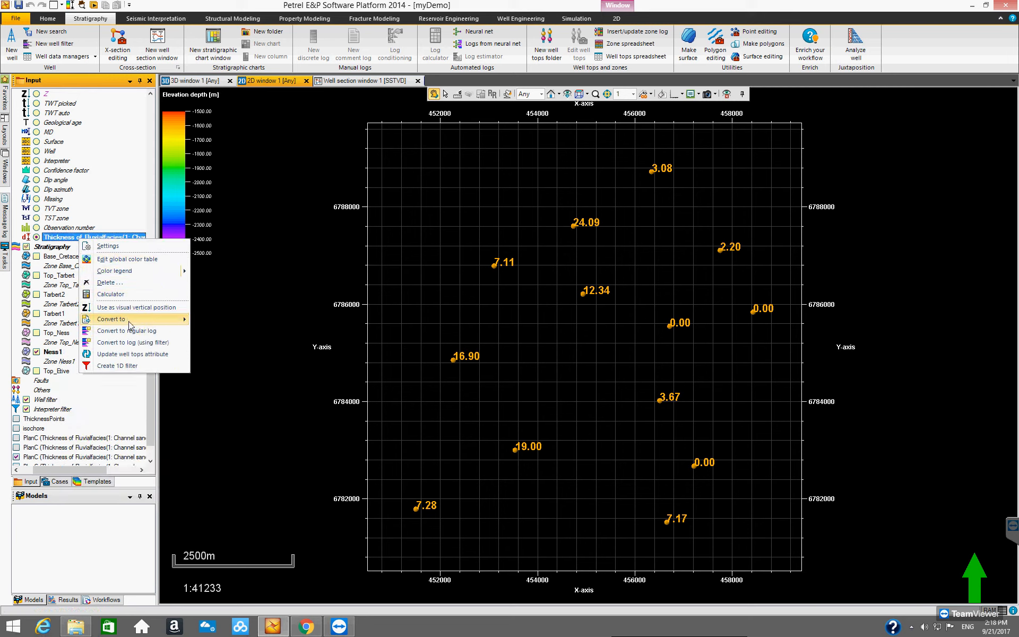
mouse_move(130, 320)
left_click(218, 333)
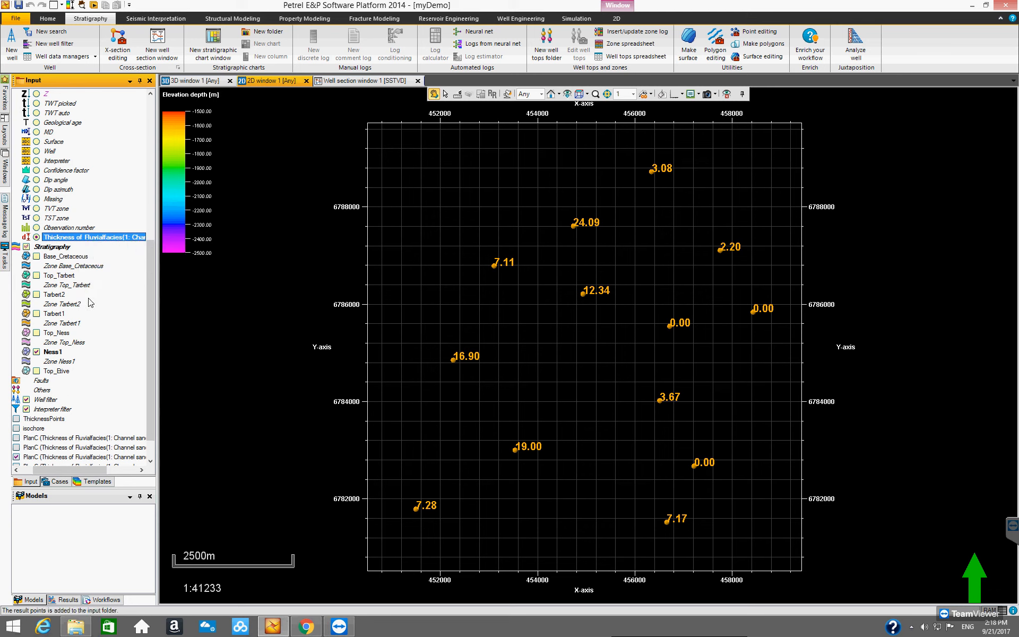
Try to convert the channel sand thickness attribute to points using the filter with only Top_Etive enabled.
left_click(36, 351)
left_click(52, 352)
left_click(51, 372)
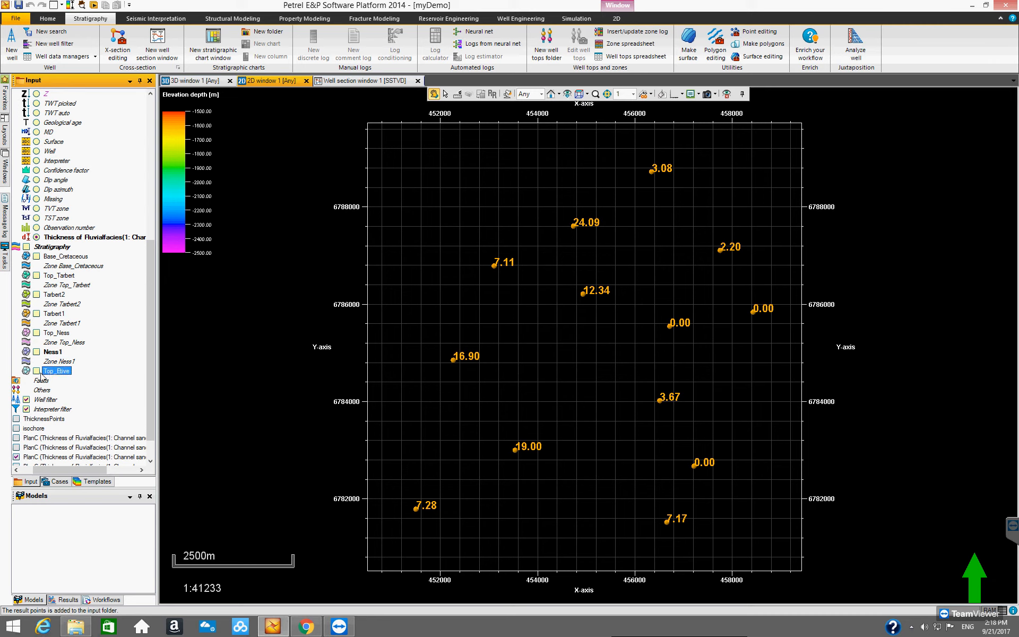
right_click(79, 239)
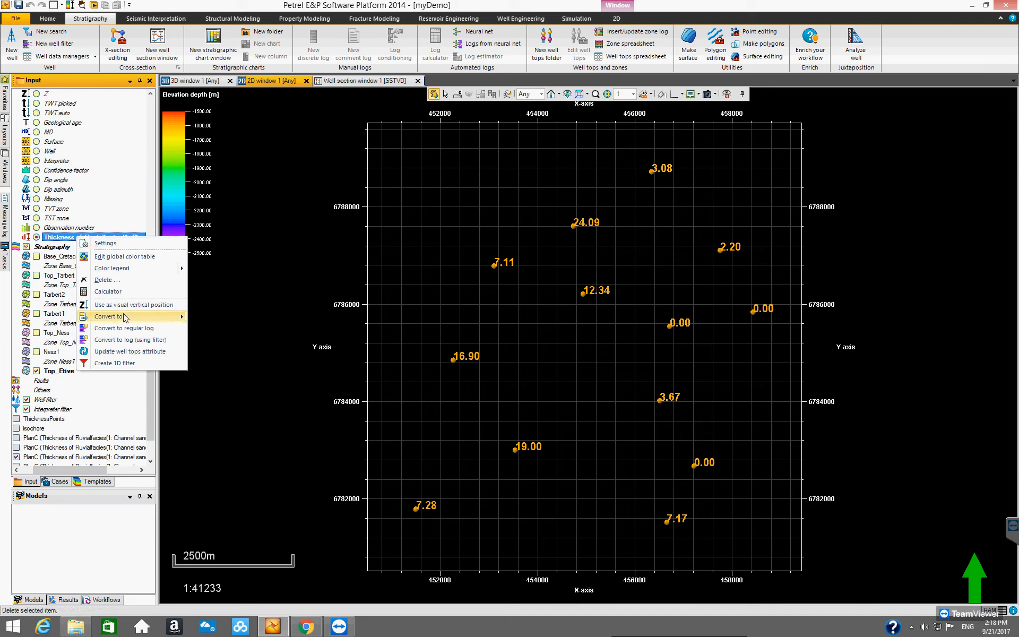
mouse_move(127, 318)
left_click(215, 330)
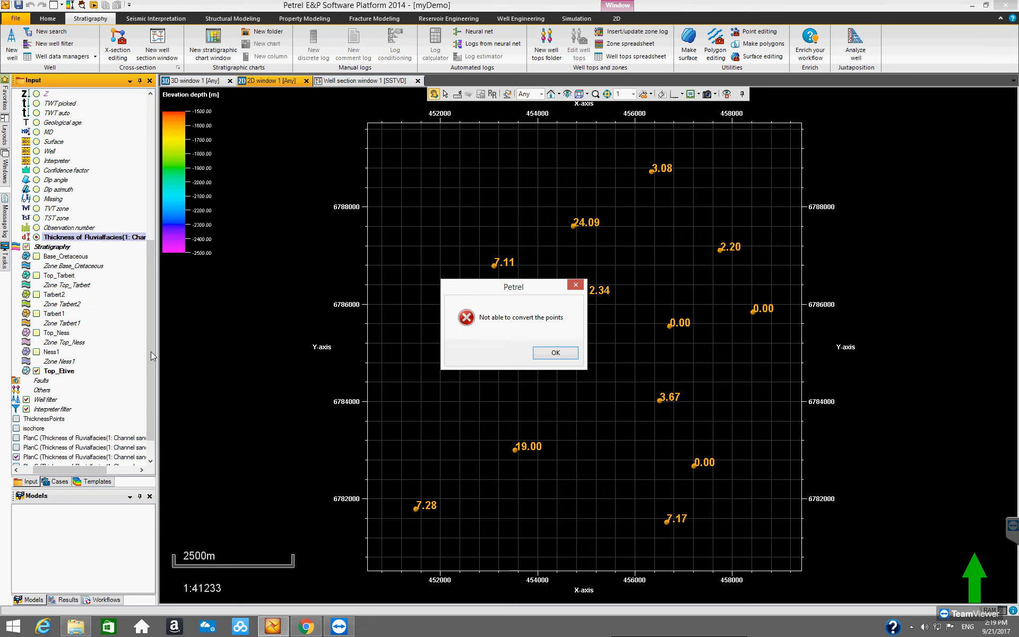
left_click(555, 352)
Hide the Tarbert2 thickness points in the 2D window and insert a new folder in the input data.
scroll(133, 437, "down", 1)
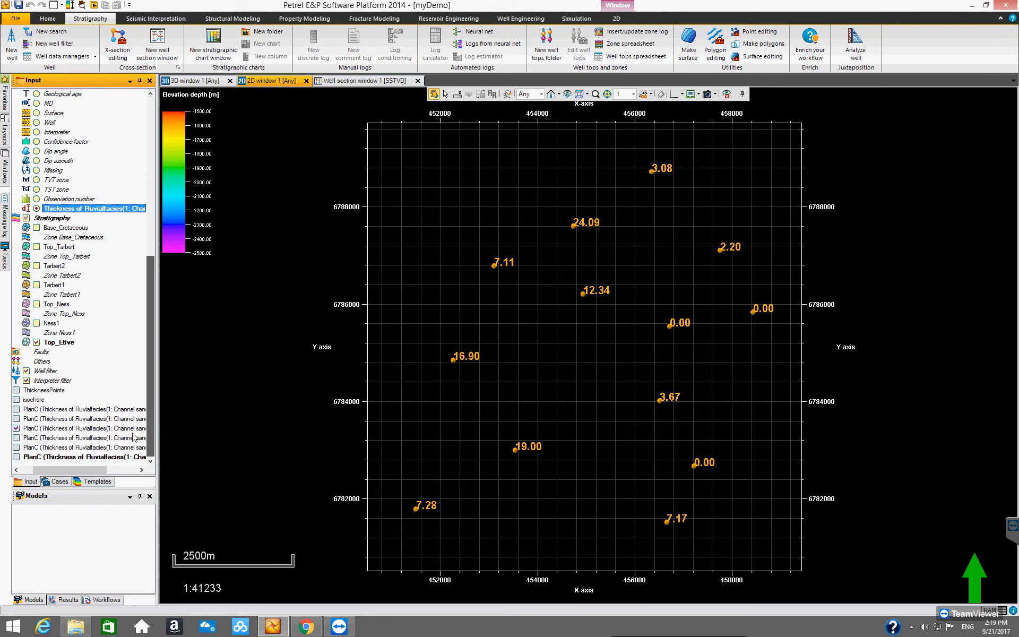
left_click(16, 428)
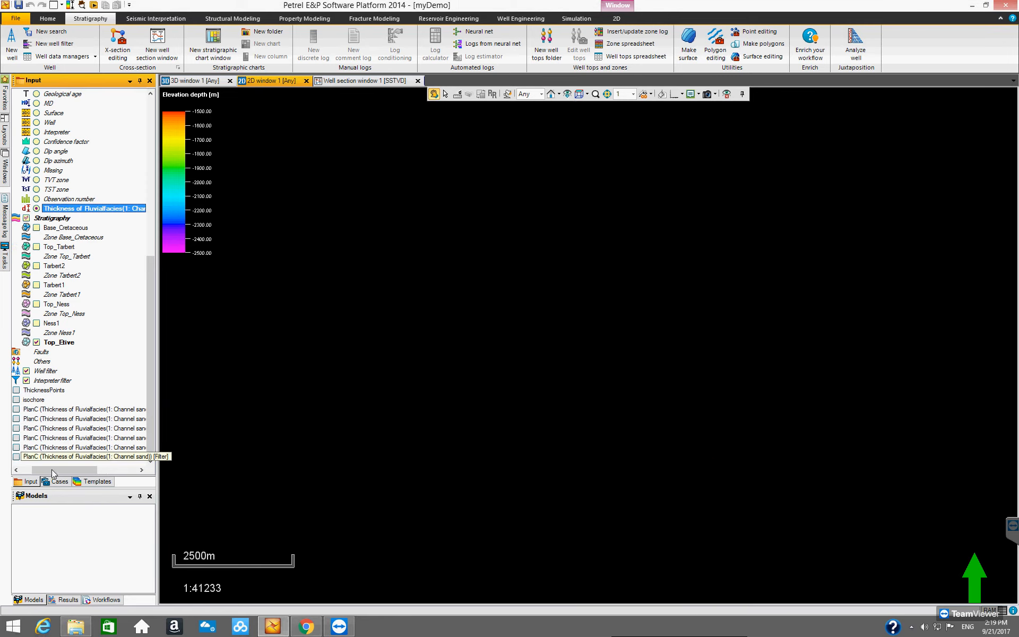
left_click(21, 471)
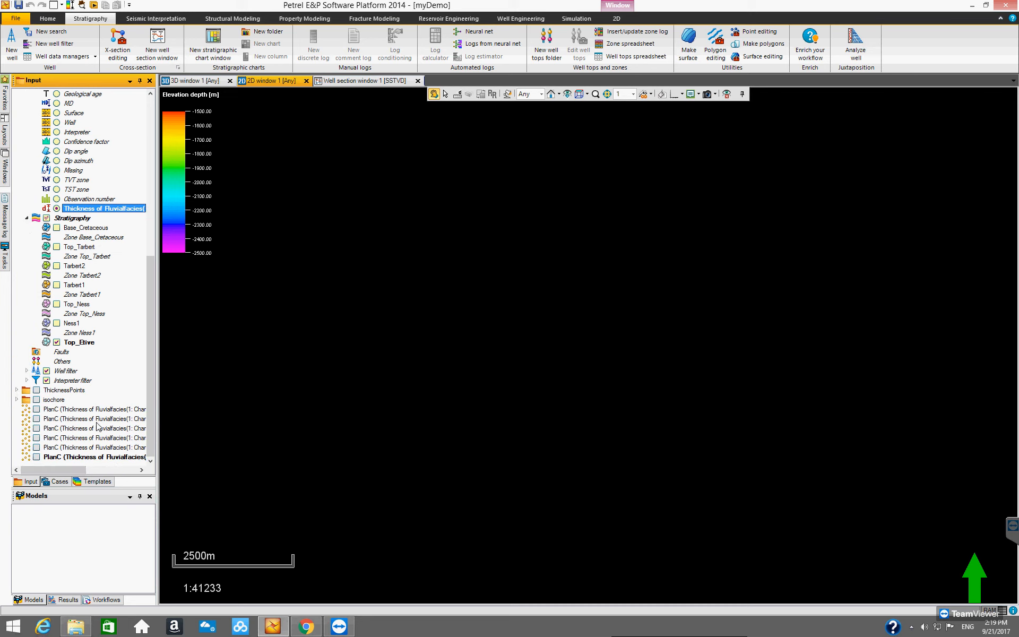
right_click(121, 381)
left_click(141, 396)
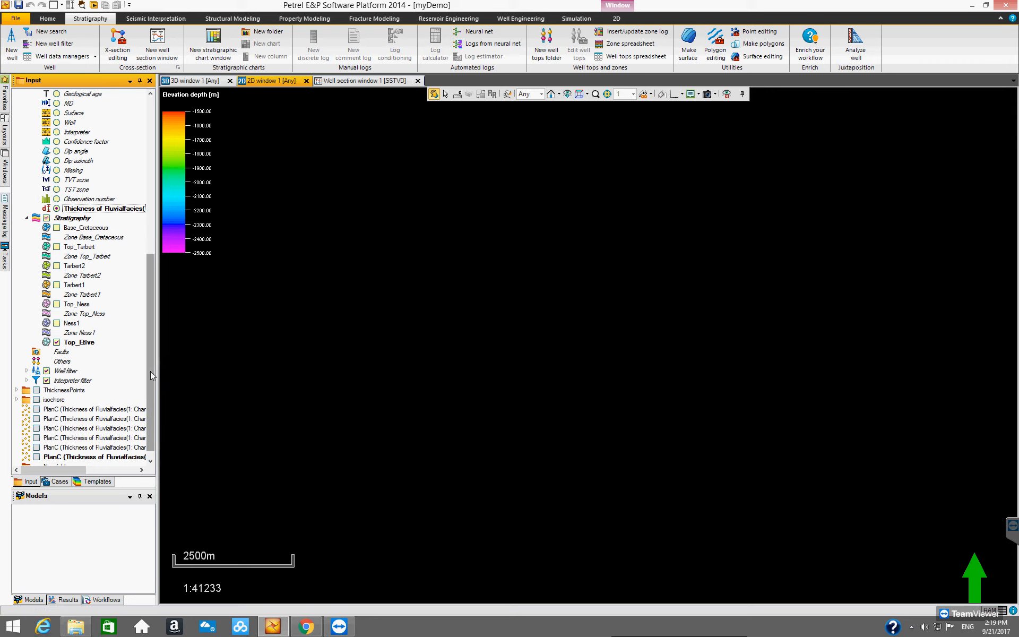
Rename the new folder as ChannelSandThicknessPoints.
left_click(151, 461)
left_click(58, 457)
double_click(59, 457)
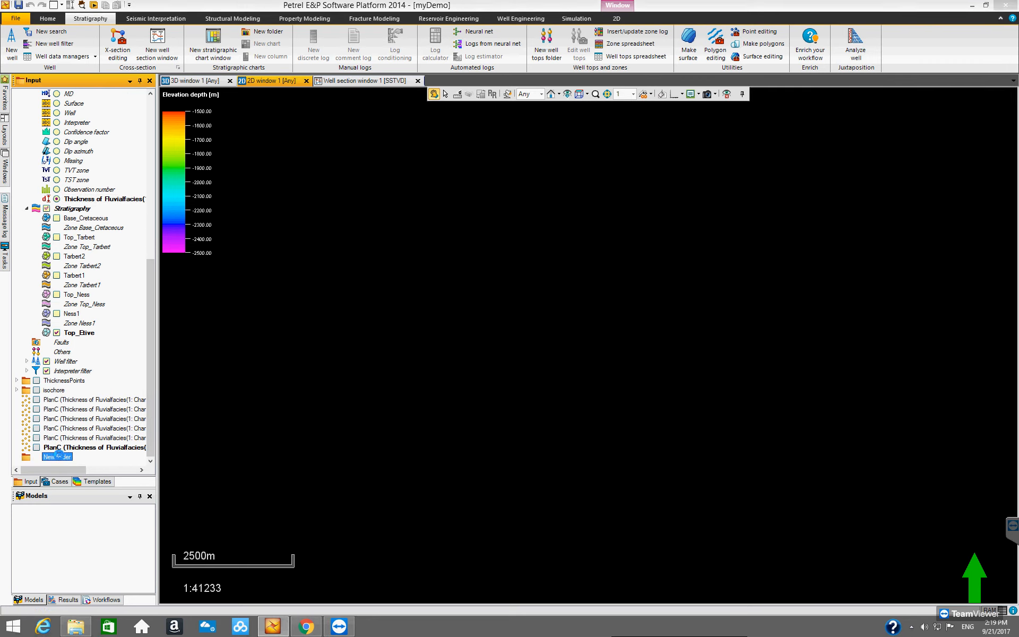
left_click_drag(150, 66, 307, 177)
left_click(355, 173)
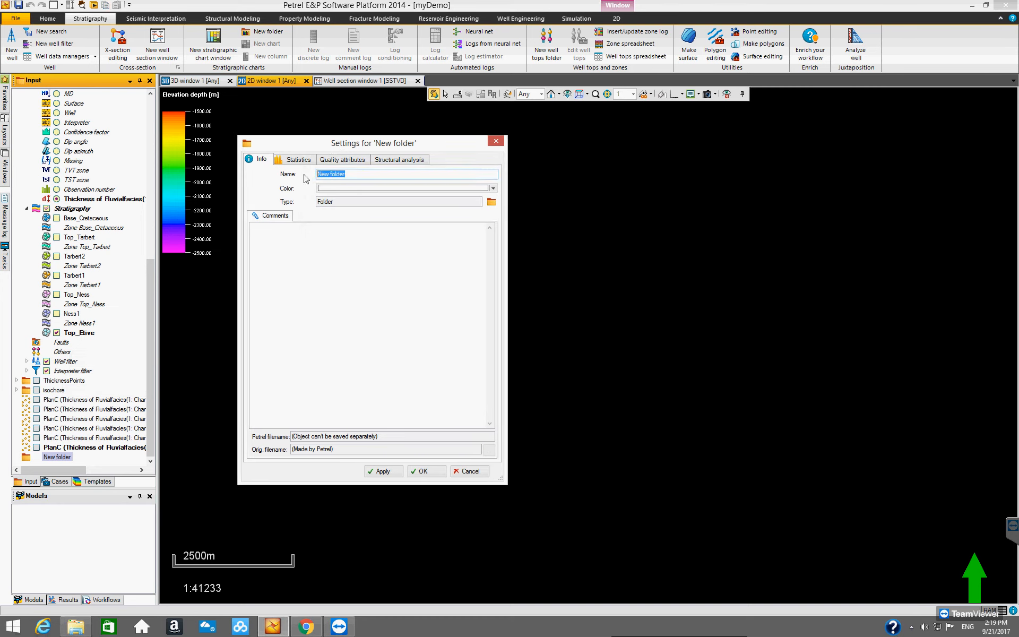
type("C")
type("hannelSandThicknessPoints")
left_click(422, 471)
Move all six PlanC channel sand thickness point sets into the ChannelSandThicknessPoints folder and collapse PlanC.
left_click(86, 403)
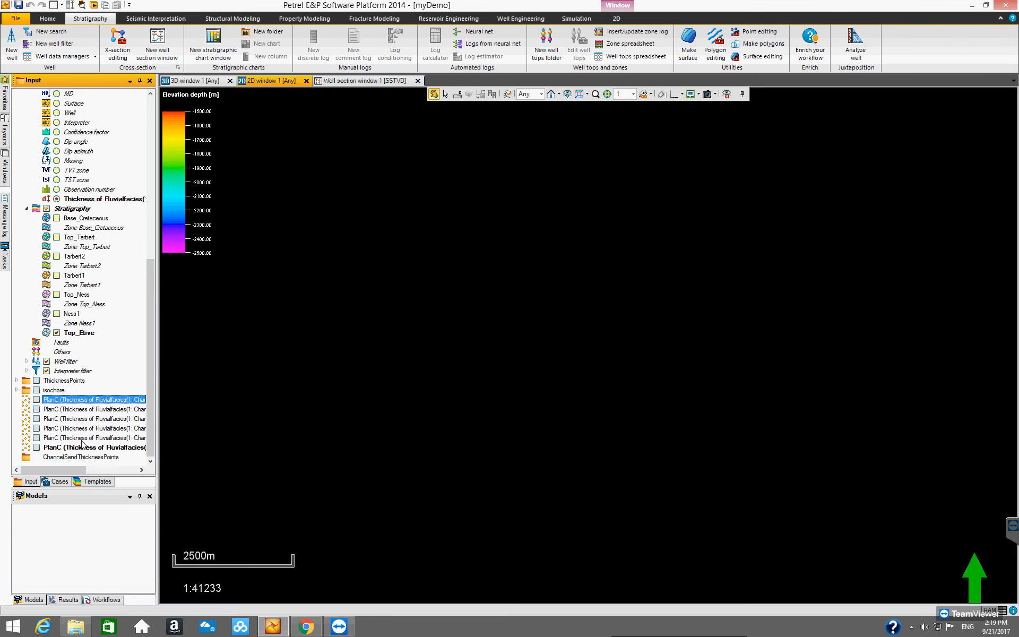
left_click(81, 449, "shift")
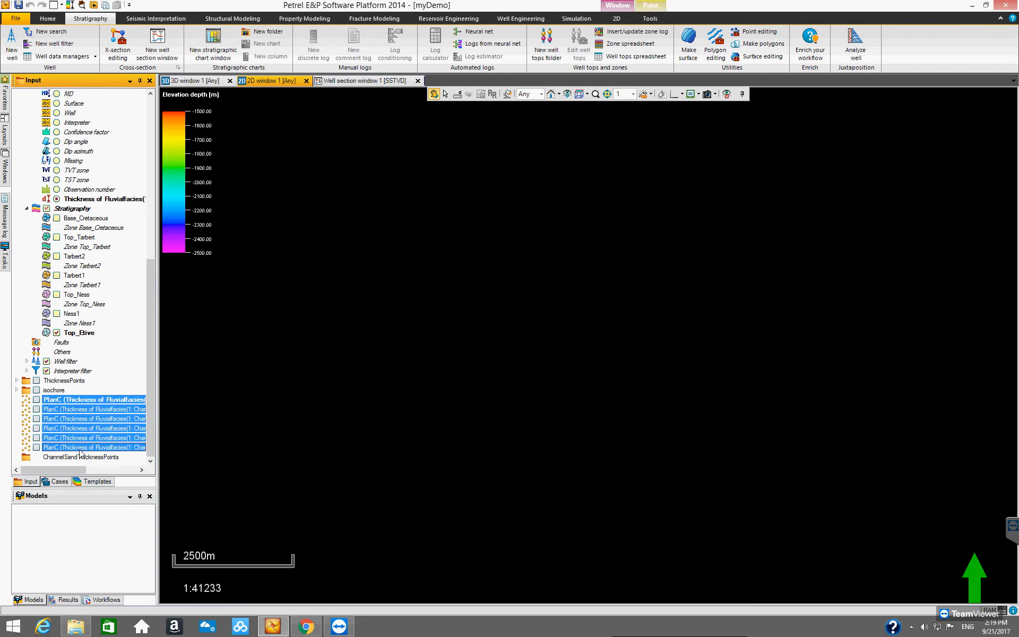
left_click(80, 456, "shift")
left_click_drag(81, 459, 146, 451)
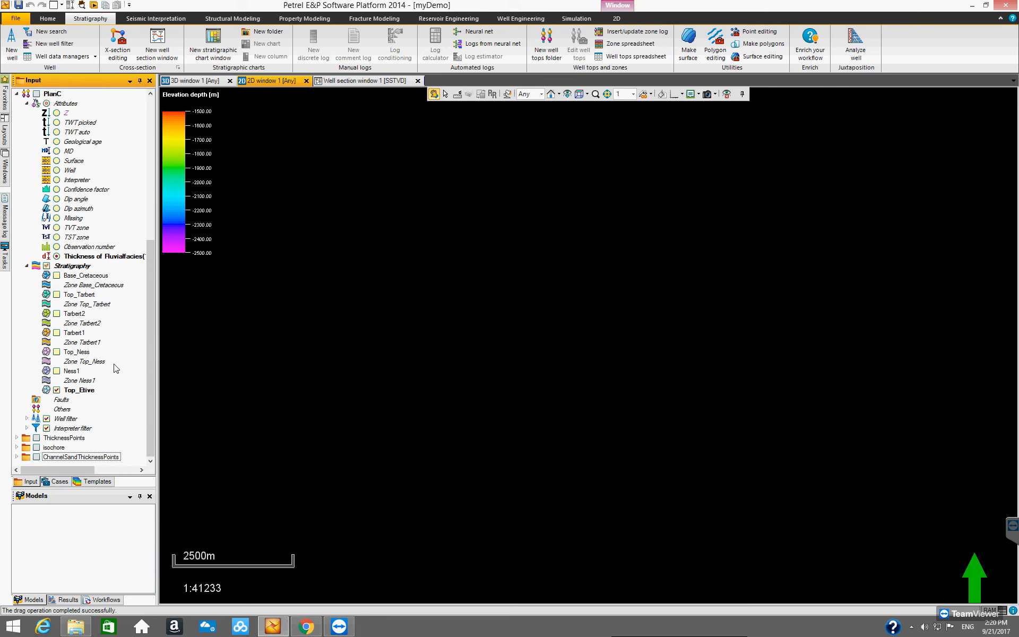
left_click(18, 94)
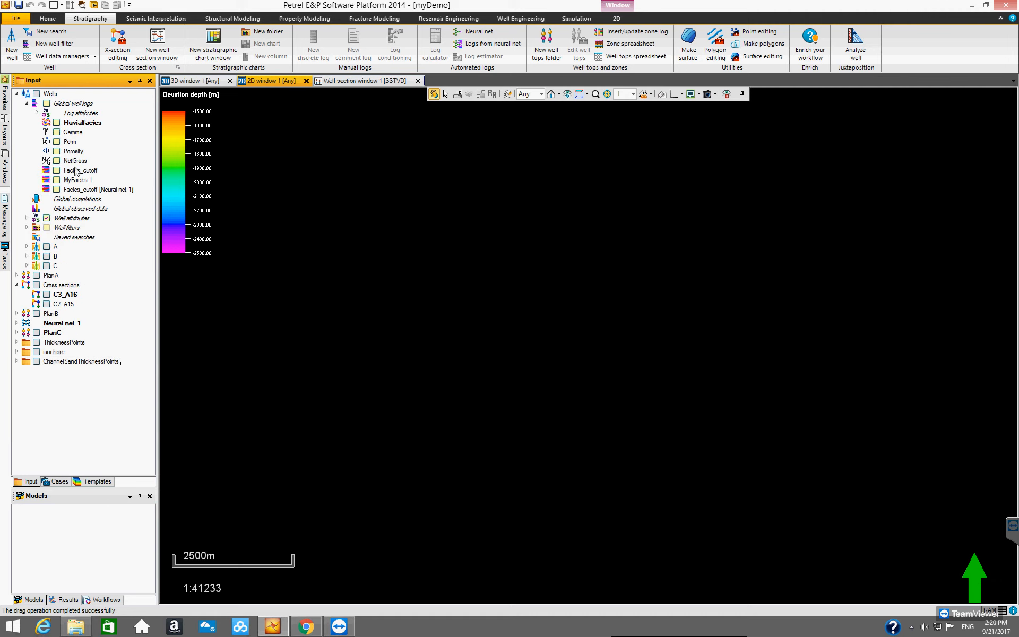
Expand the ChannelSandThicknessPoints folder and display its second point set in the 2D window.
left_click(17, 362)
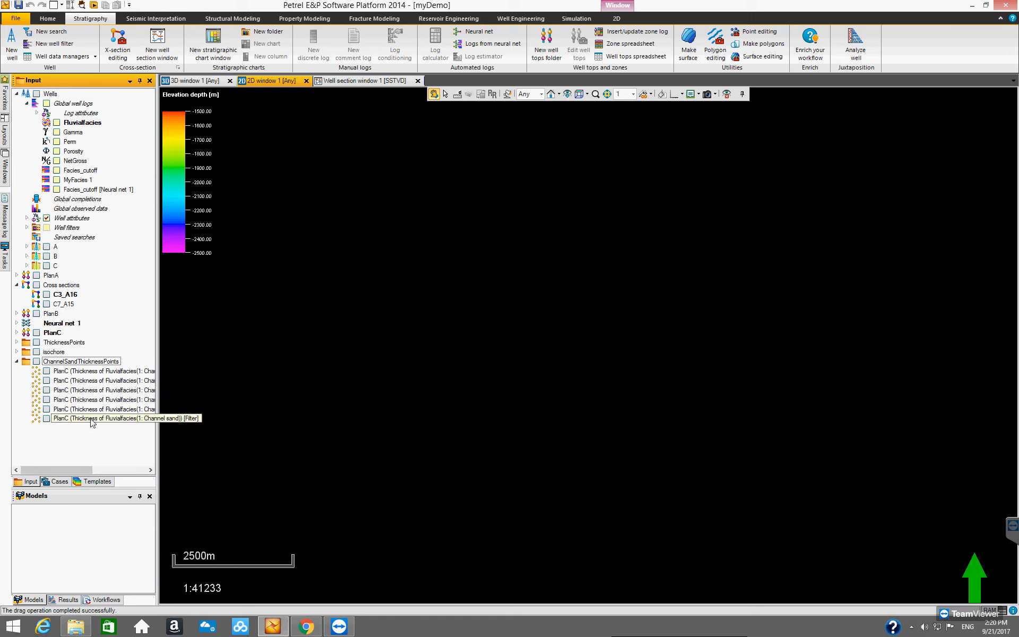
left_click(82, 381)
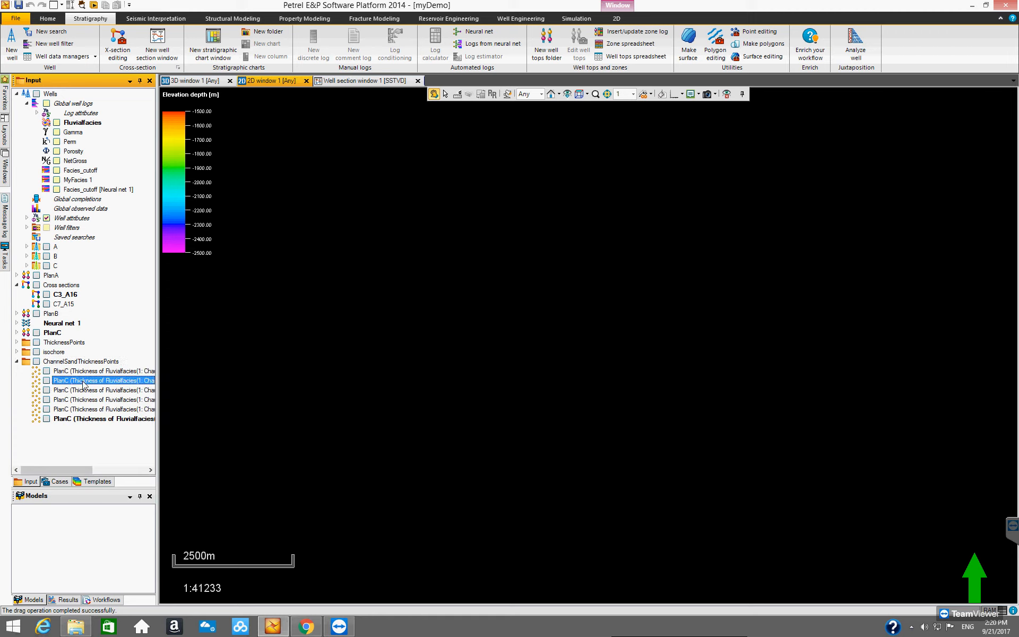
left_click(46, 381)
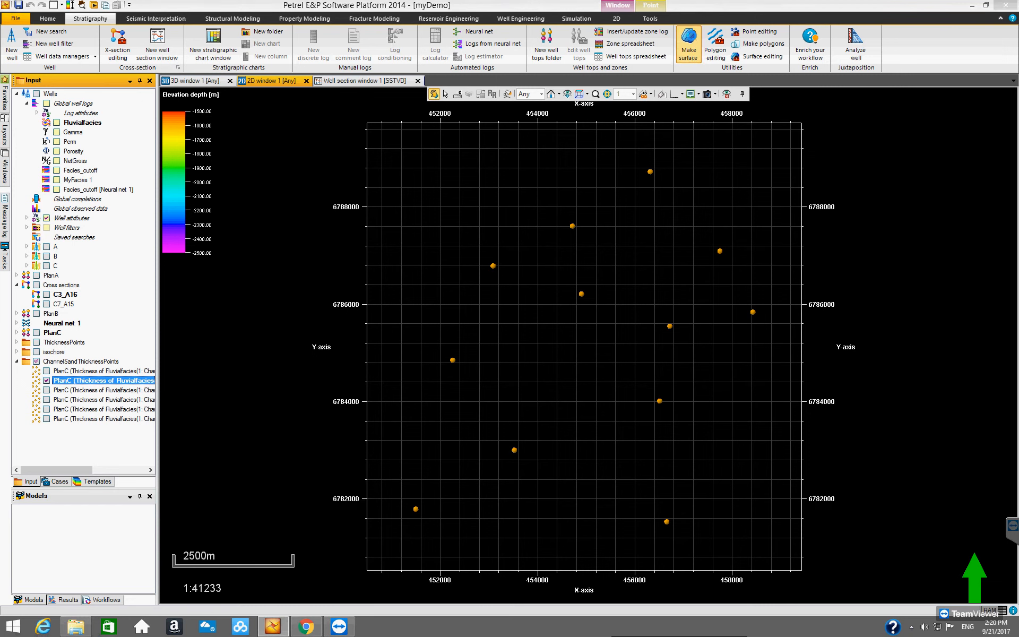
Open the Make/edit surface dialog, clear the old result surface and reset all the dialog settings.
left_click(689, 43)
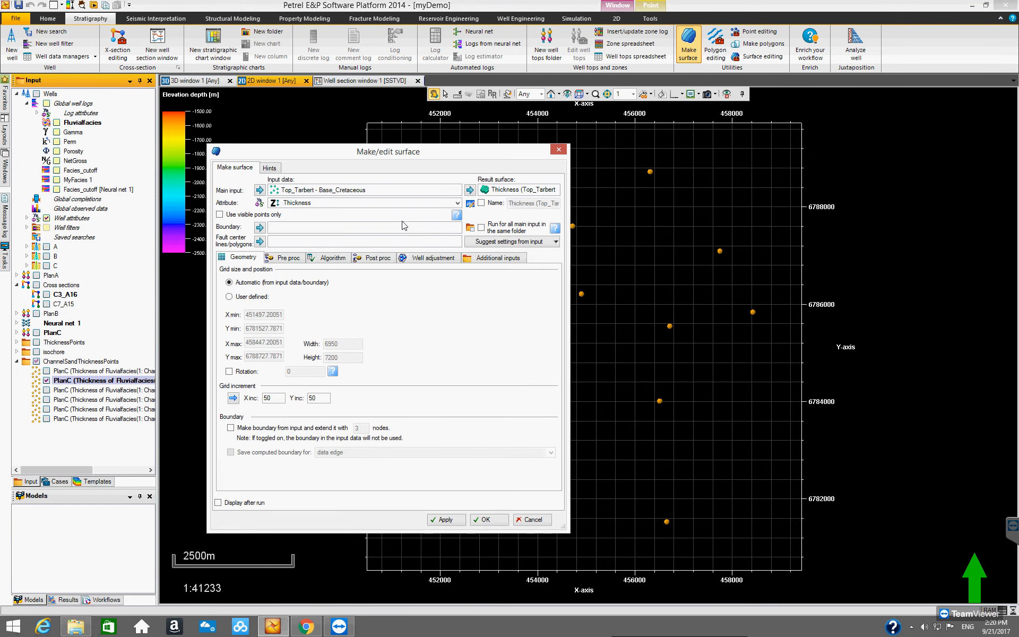
left_click_drag(567, 190, 609, 189)
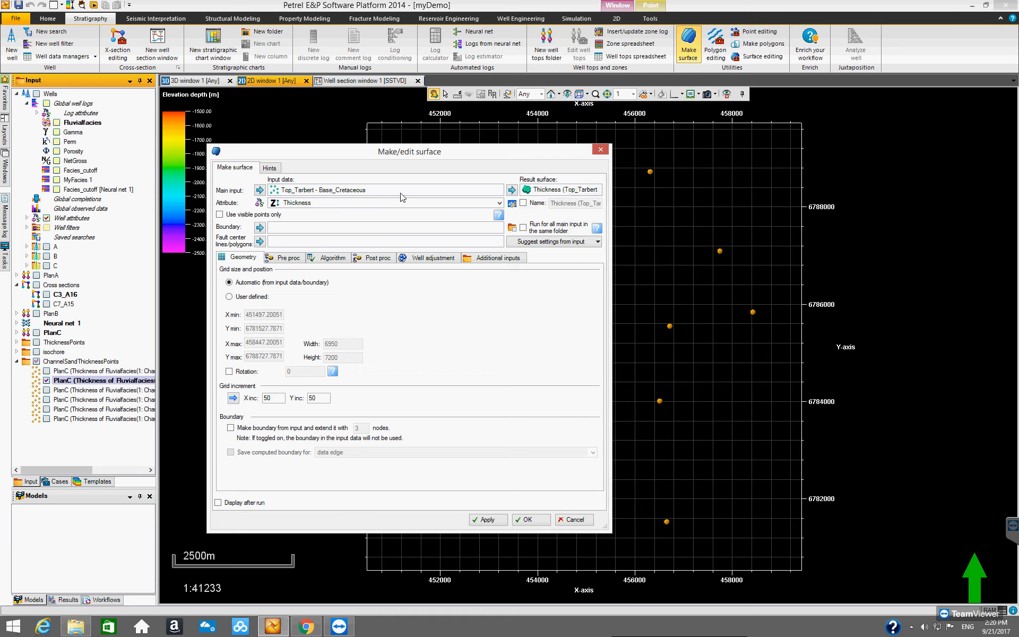
left_click(551, 193)
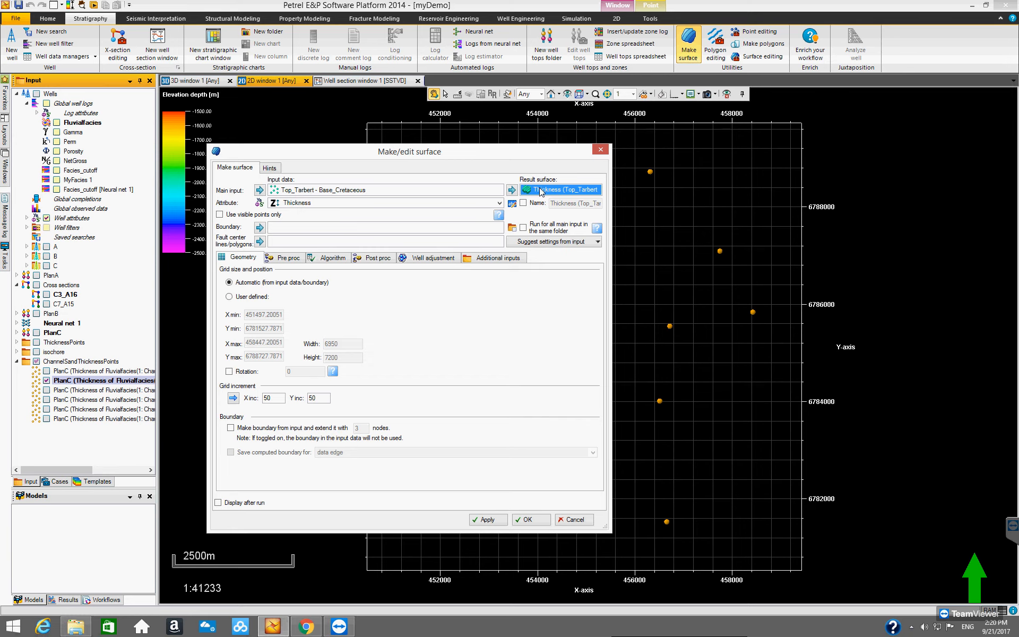
key("Delete")
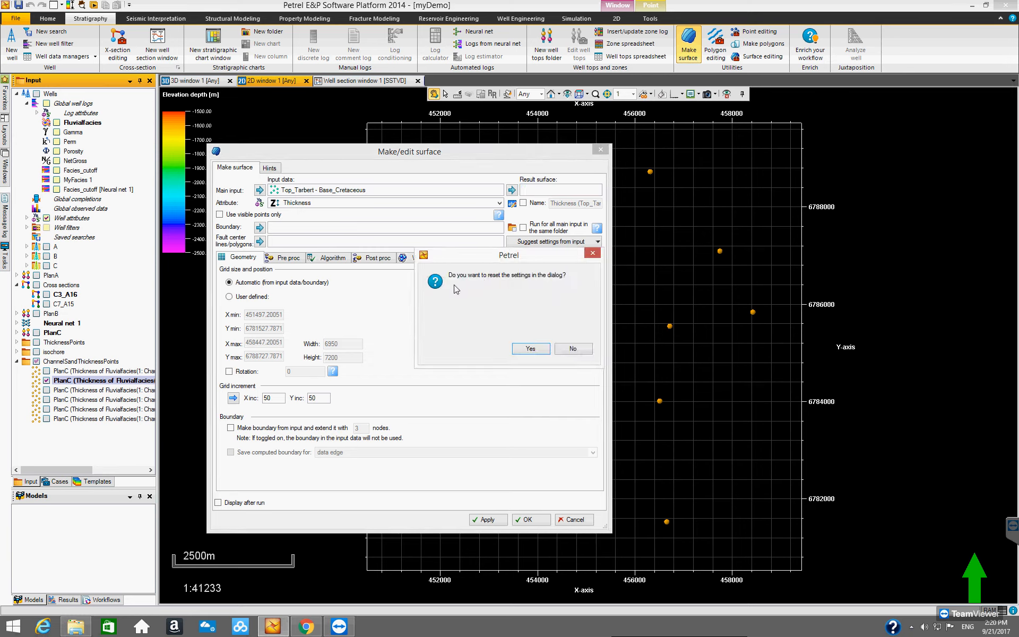
left_click(533, 350)
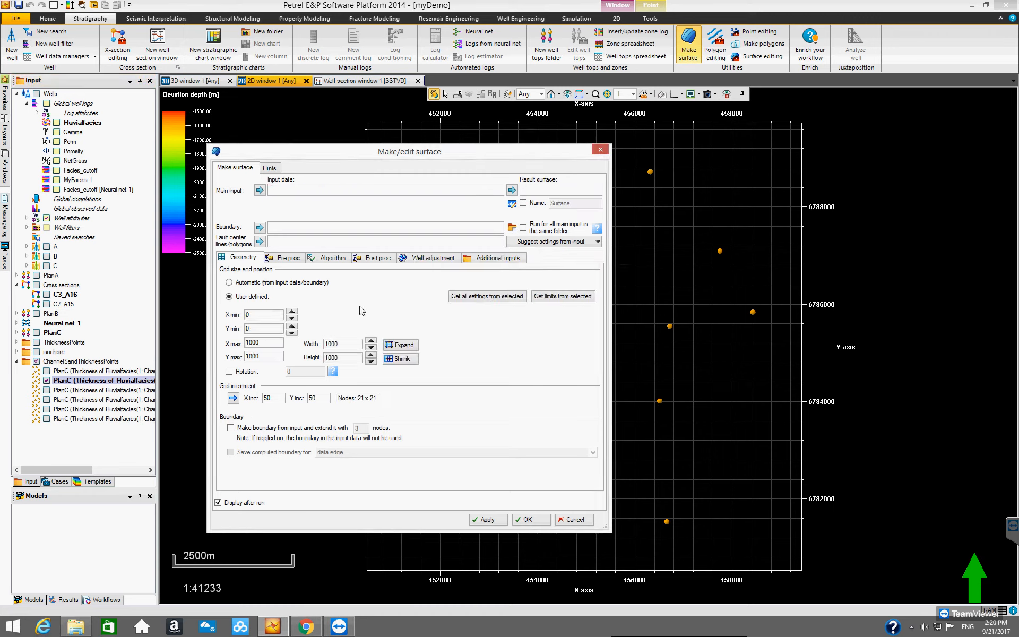
Use the second channel sand thickness point set as main input, run for all inputs in the same folder, with automatic grid size and position.
left_click(105, 380)
left_click(259, 190)
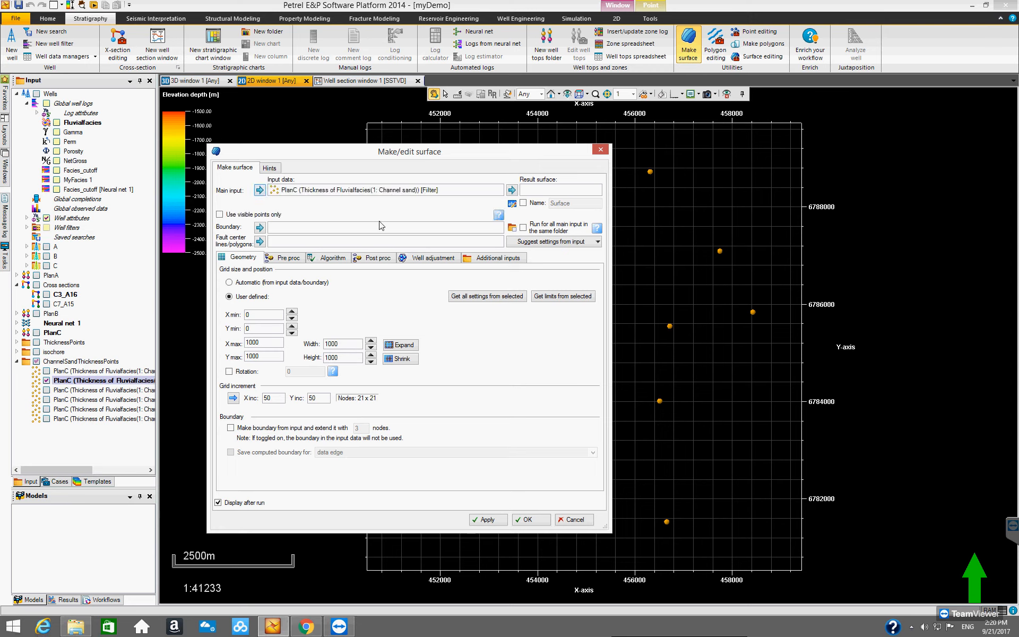
left_click(523, 229)
left_click(229, 283)
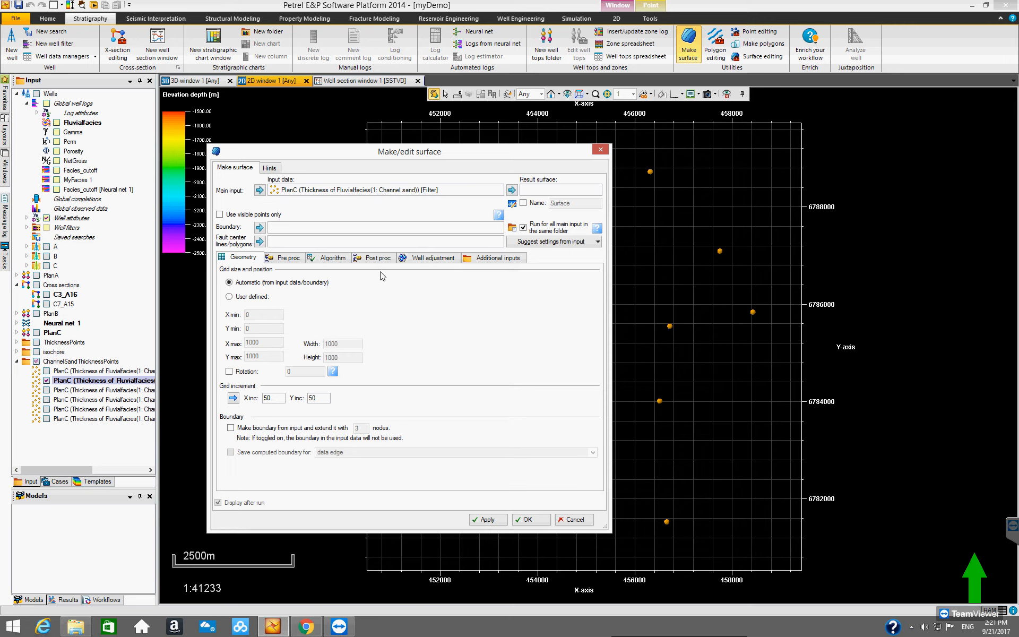
Keep Convergent interpolation as the gridding method and generate the surfaces for all point sets.
left_click(335, 260)
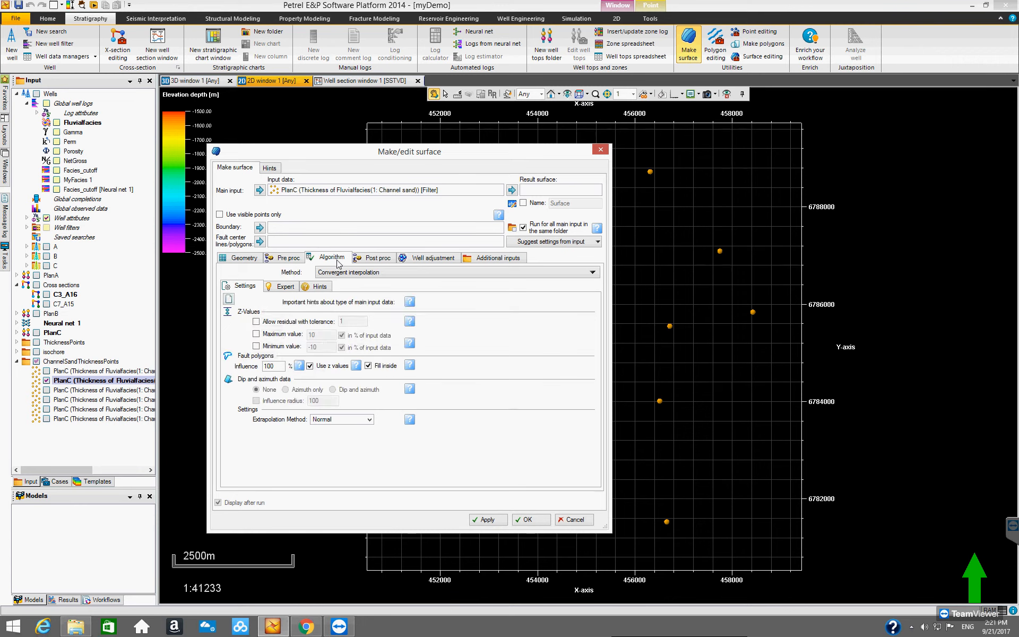
left_click(378, 273)
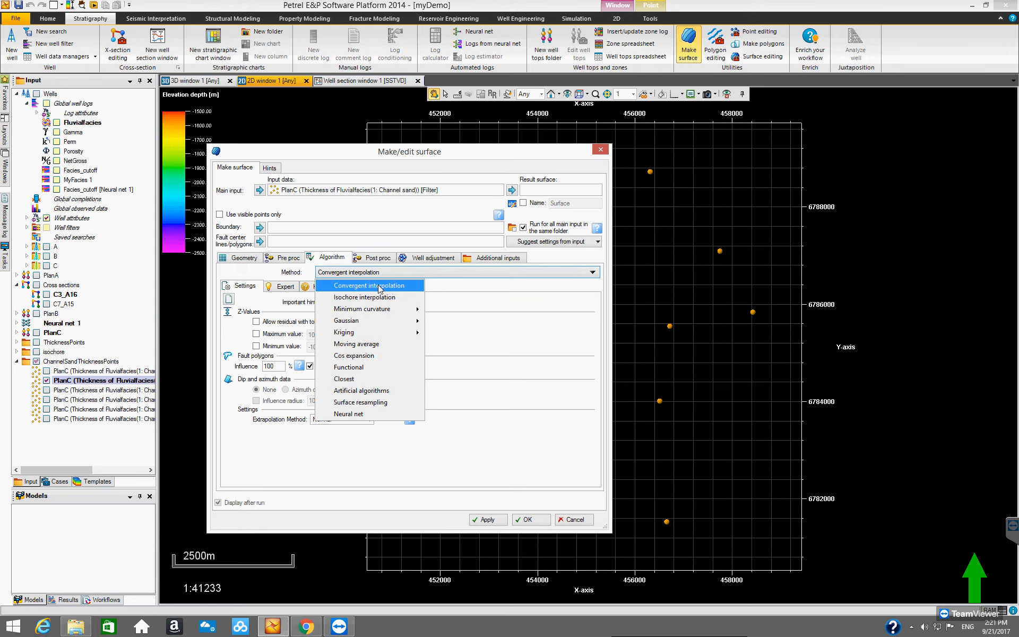
left_click(380, 289)
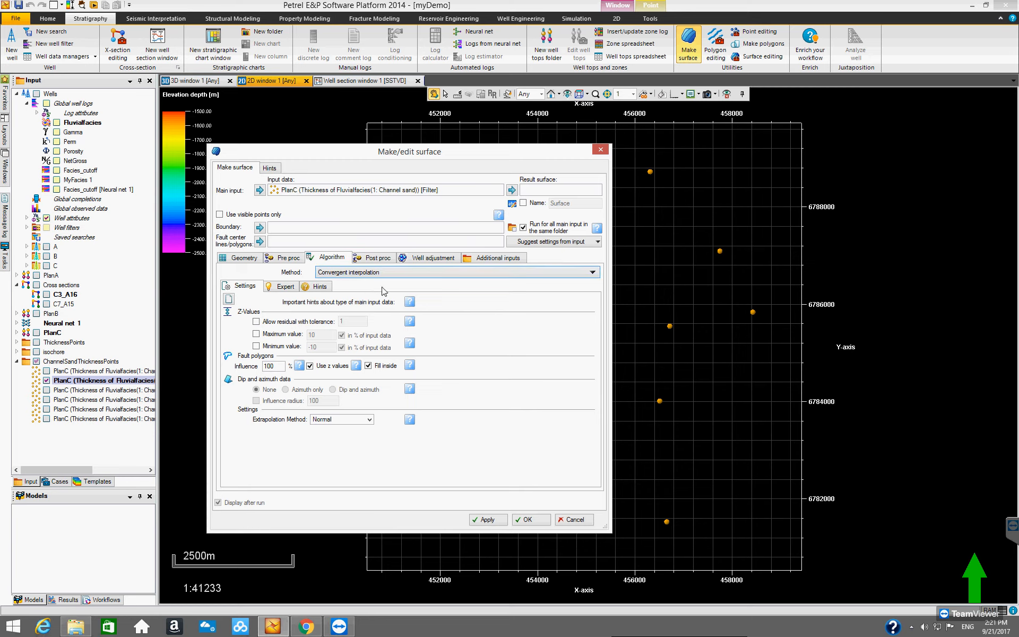
left_click(531, 520)
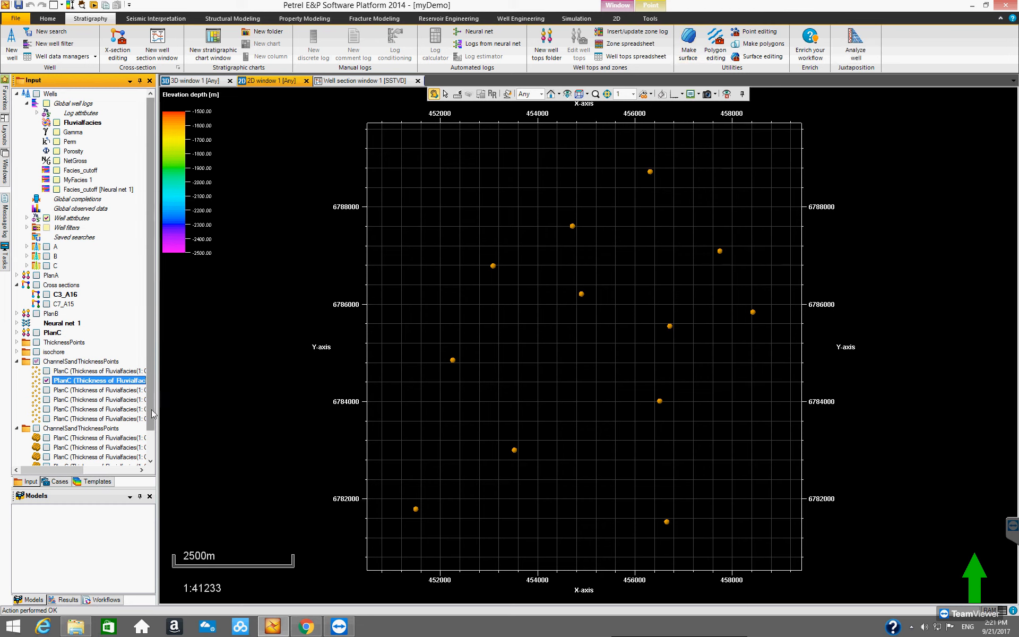
Hide the displayed points, collapse the points folder and display the second generated thickness surface in the 2D window.
scroll(152, 409, "down", 1)
left_click(47, 351)
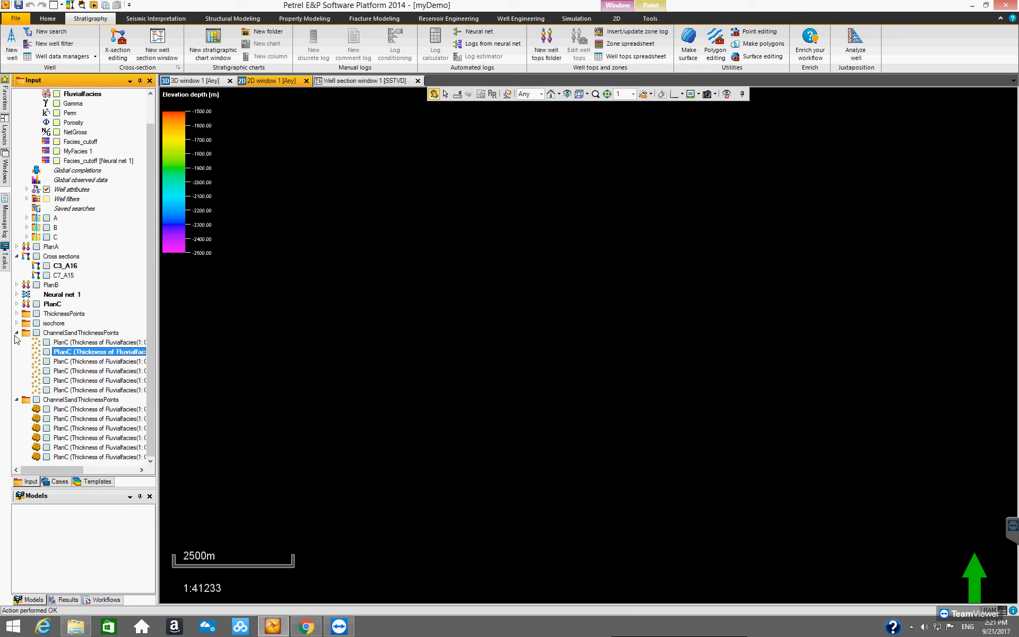
left_click(17, 333)
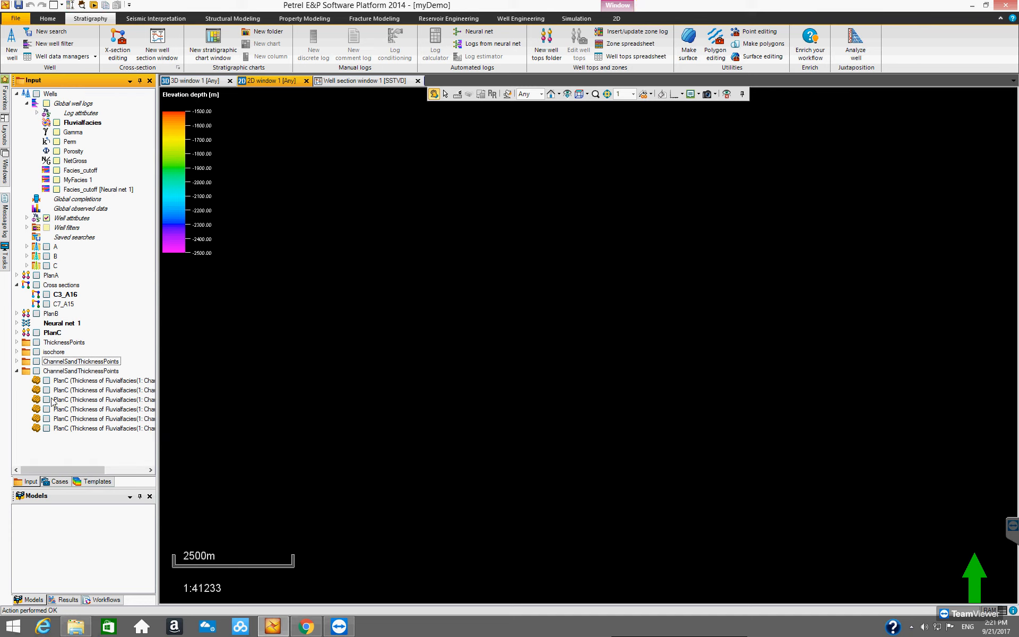
left_click(47, 390)
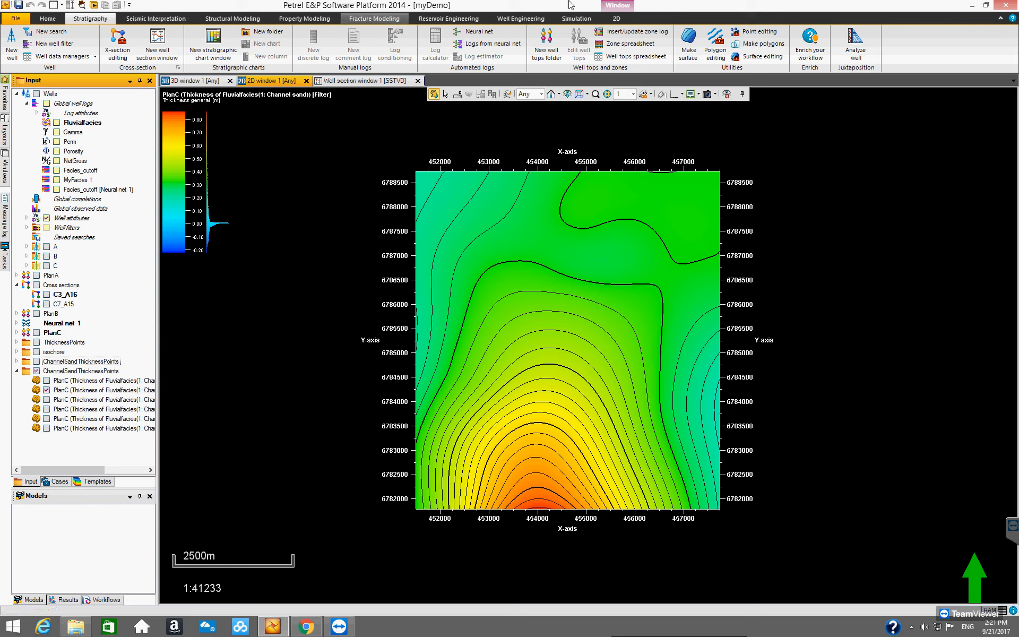
Try to adjust the color table to the displayed second thickness surface.
left_click(80, 390)
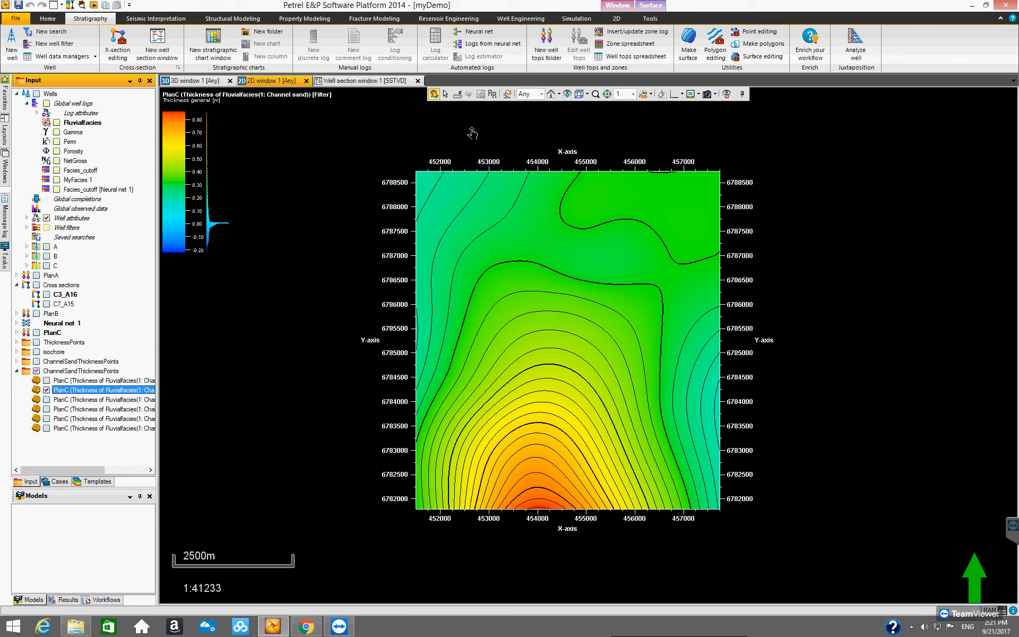
left_click(649, 7)
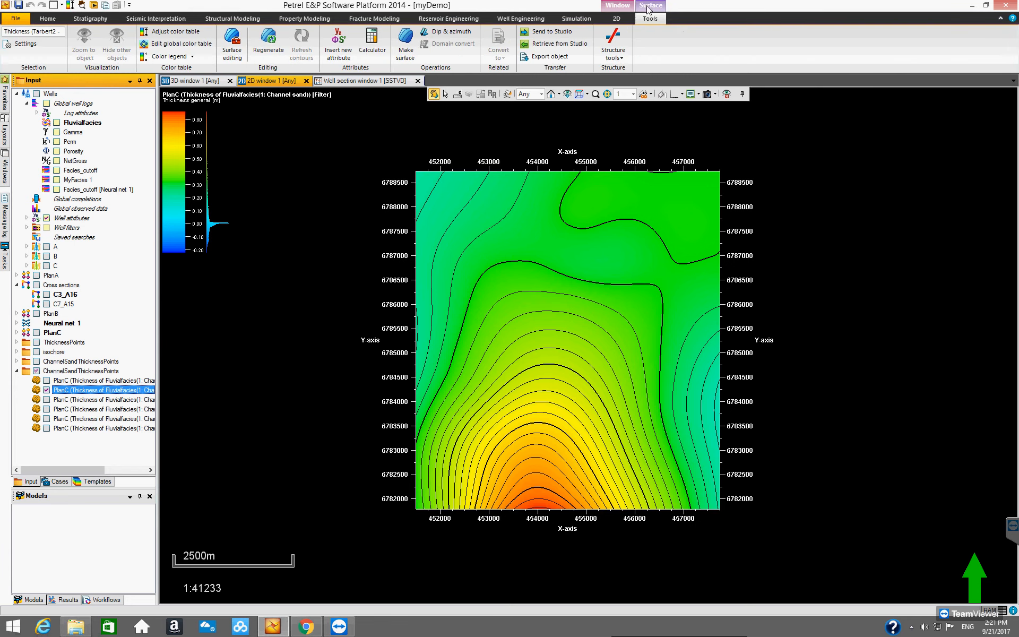
left_click(169, 32)
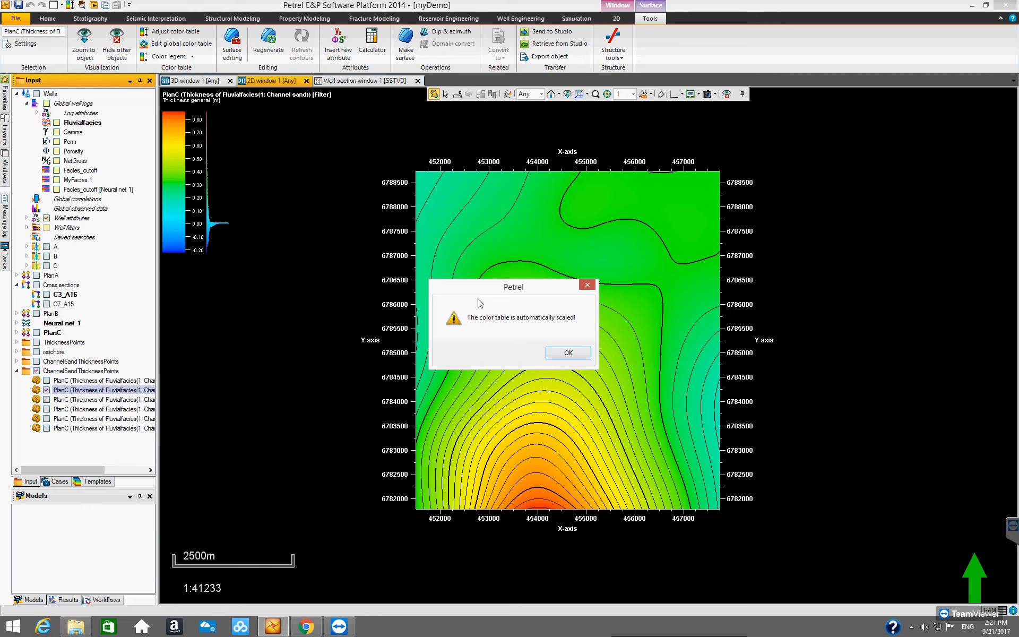
left_click(552, 354)
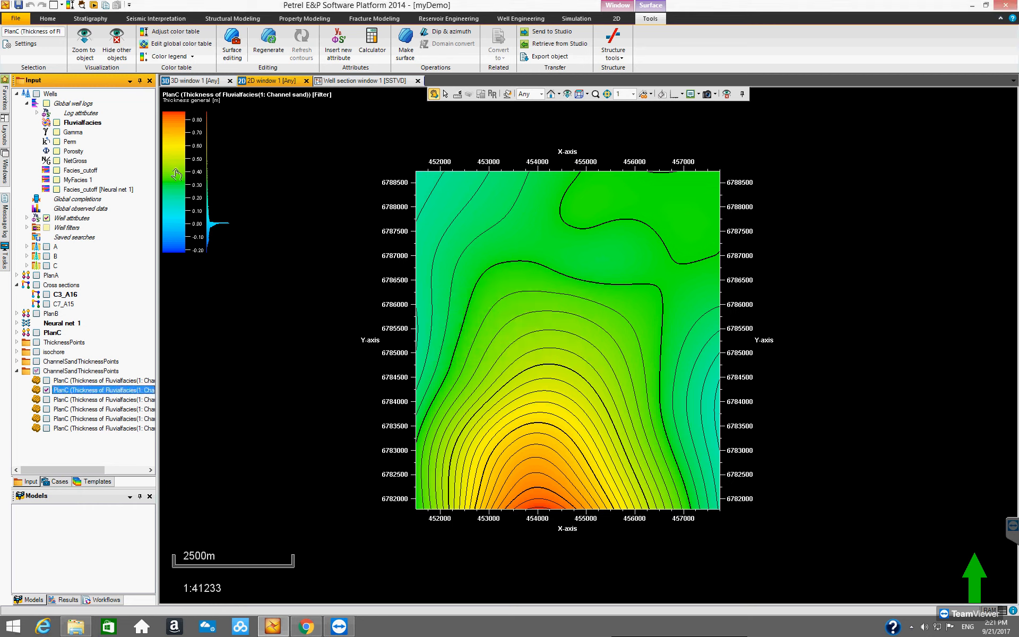
Examine the channel sand thickness surfaces one at a time in the 2D window, ending with the first surface displayed.
left_click(47, 389)
left_click(47, 381)
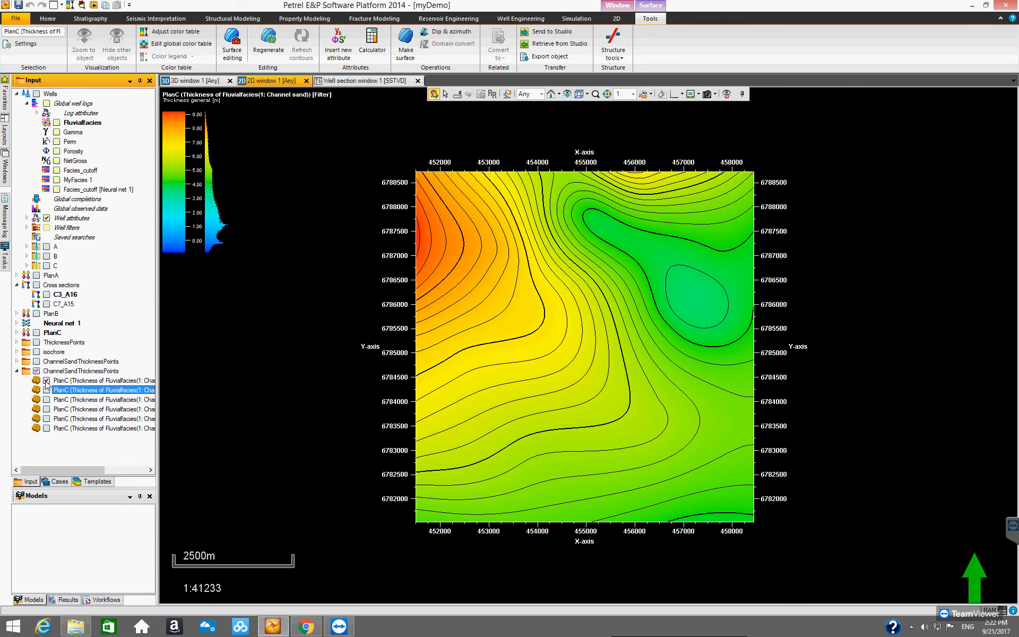
left_click(47, 380)
left_click(47, 409)
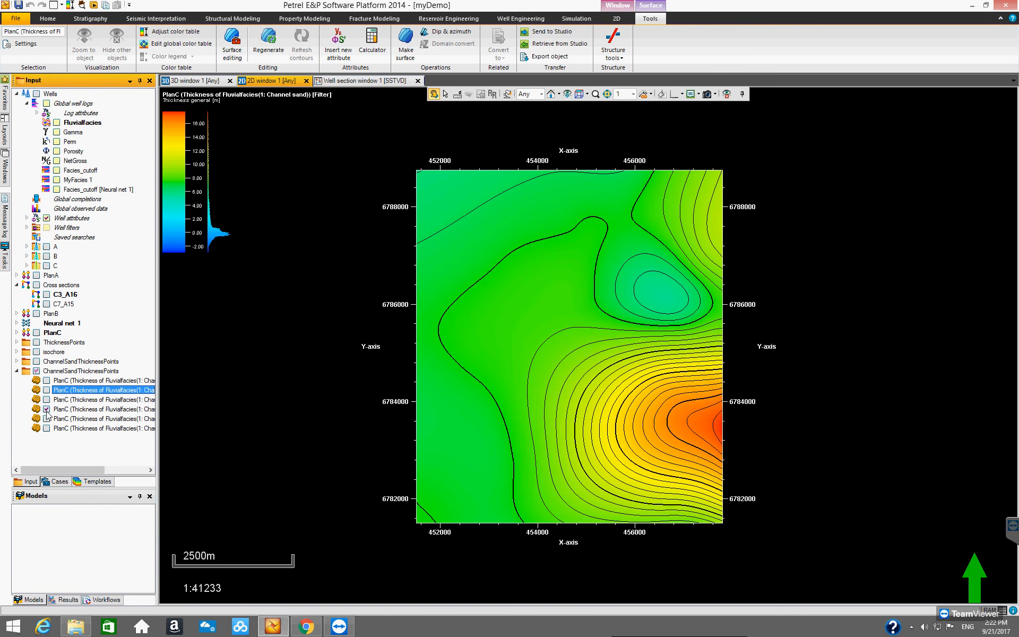
left_click(46, 409)
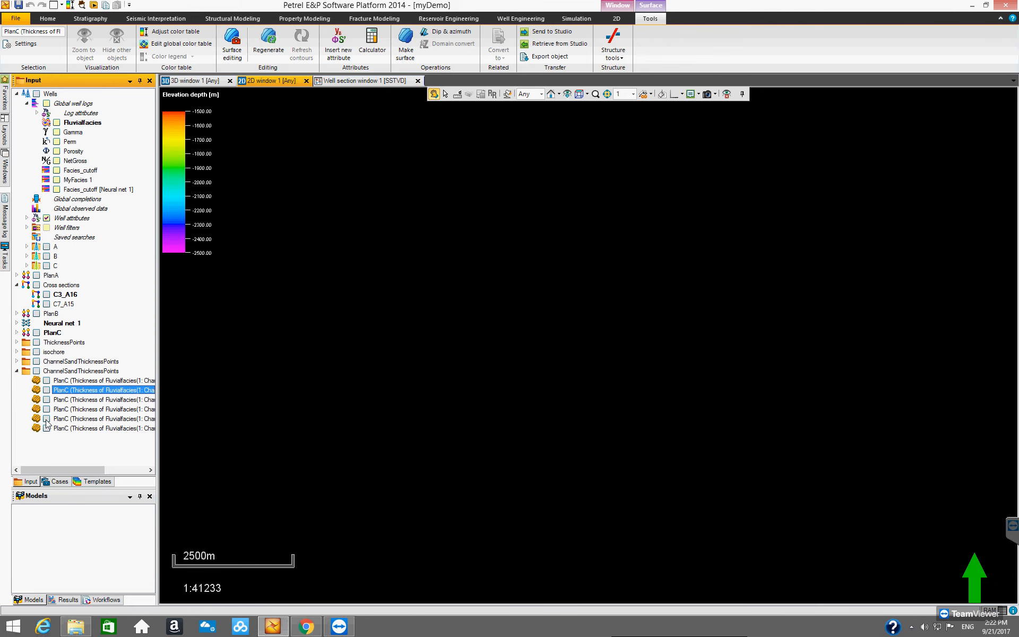
left_click(47, 418)
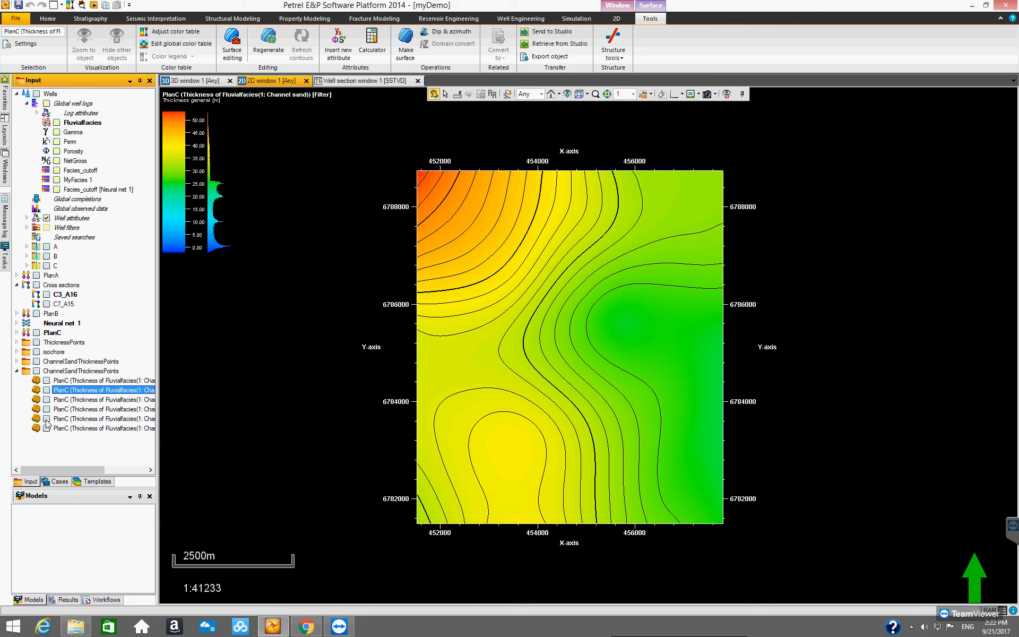
left_click(46, 420)
left_click(46, 428)
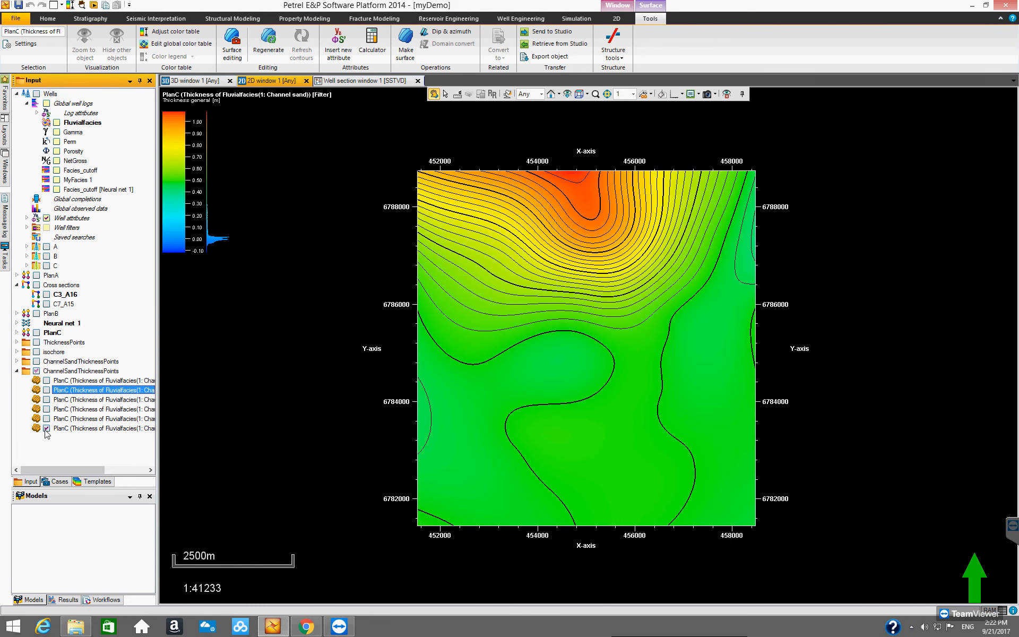
left_click(46, 428)
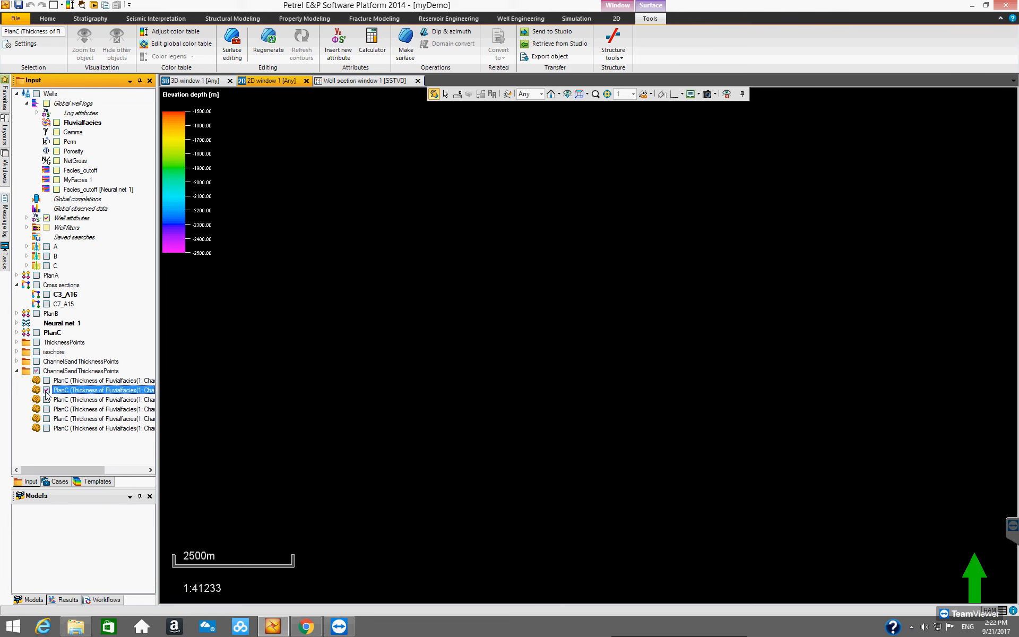
left_click(47, 391)
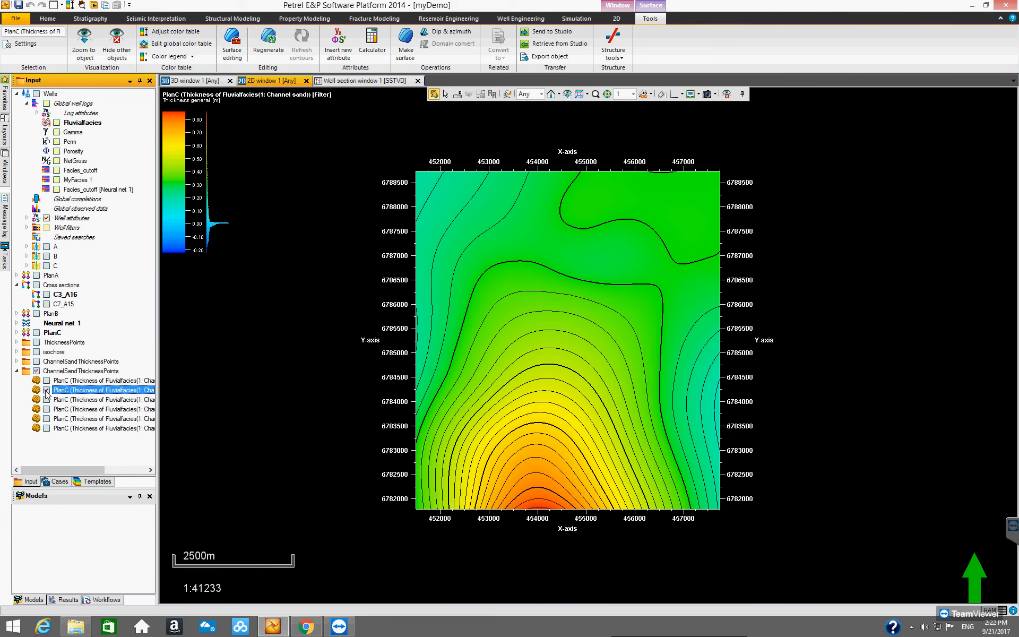
left_click(47, 390)
left_click(46, 381)
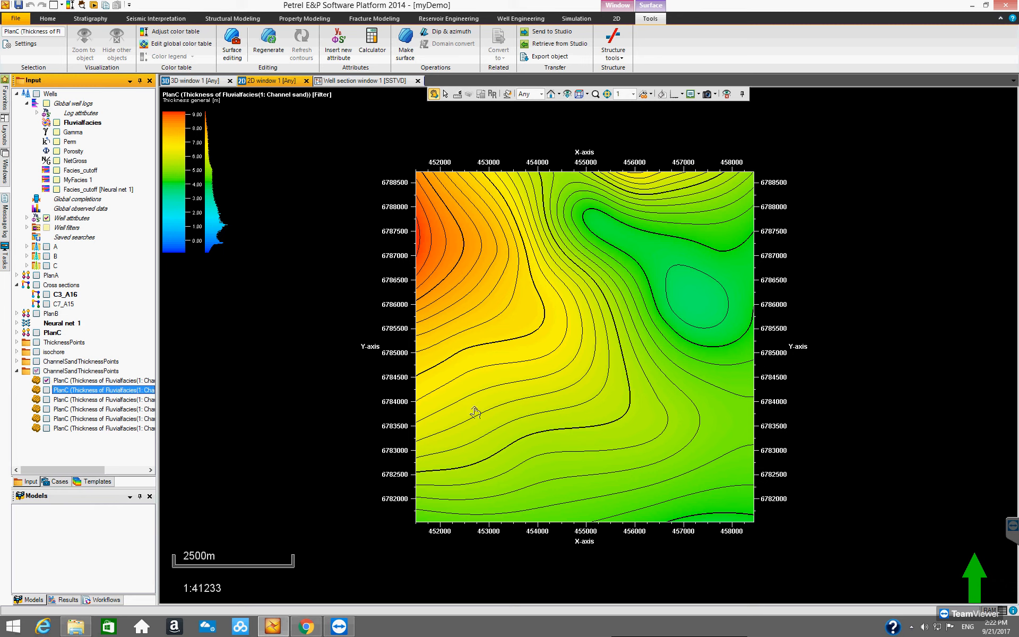
Rename the folder of generated surfaces as ChannelSandThicknessSurface and collapse the Wells folder.
left_click(17, 371)
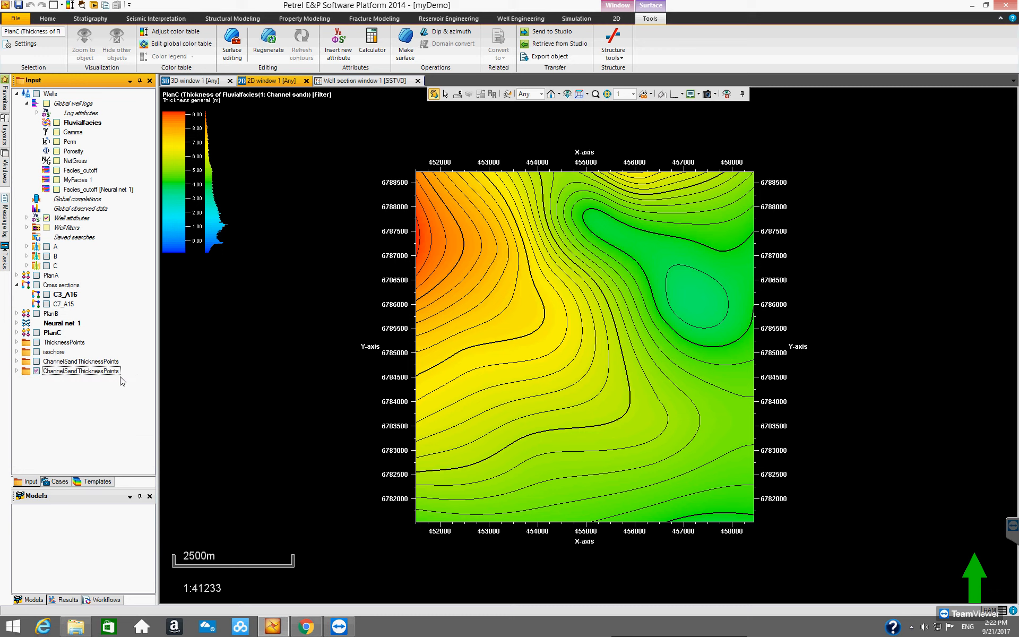
left_click(96, 375)
double_click(96, 372)
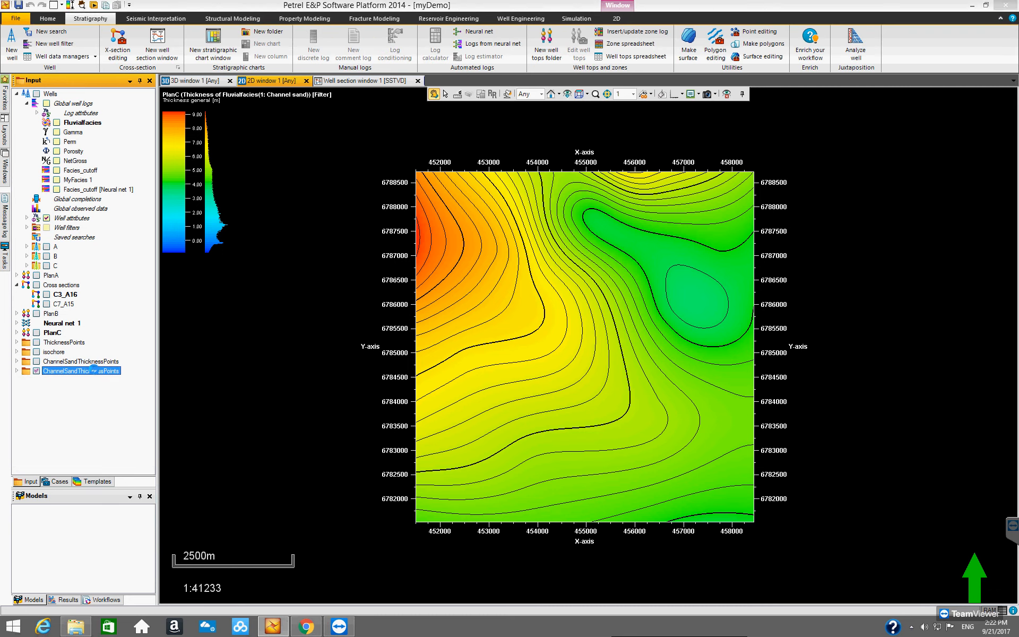
left_click_drag(235, 137, 272, 140)
left_click(272, 136)
type("SandThicknessSurface")
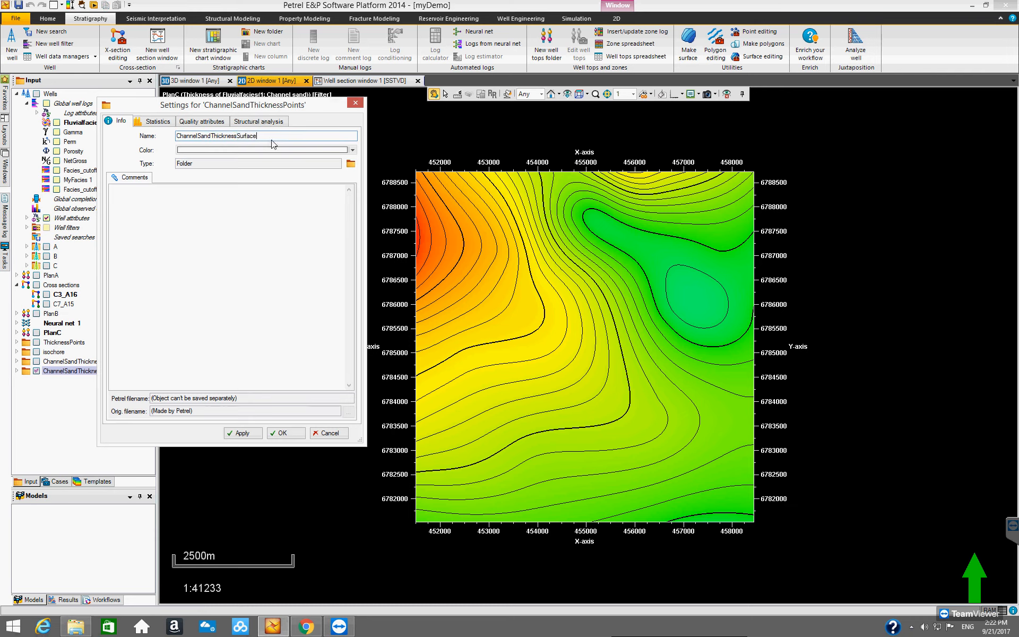
left_click(280, 432)
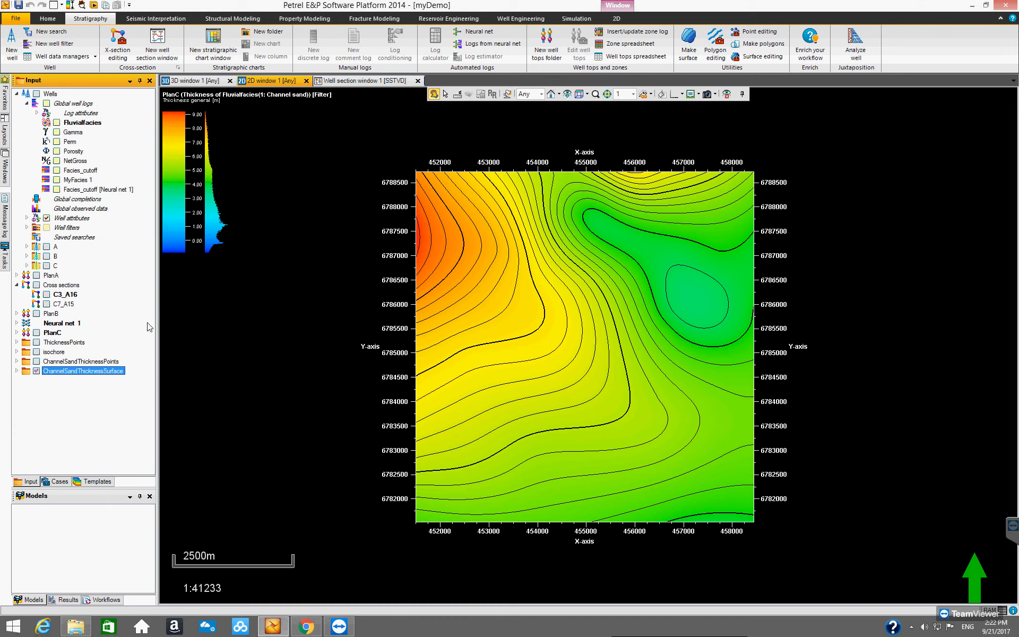
left_click_drag(157, 316, 150, 318)
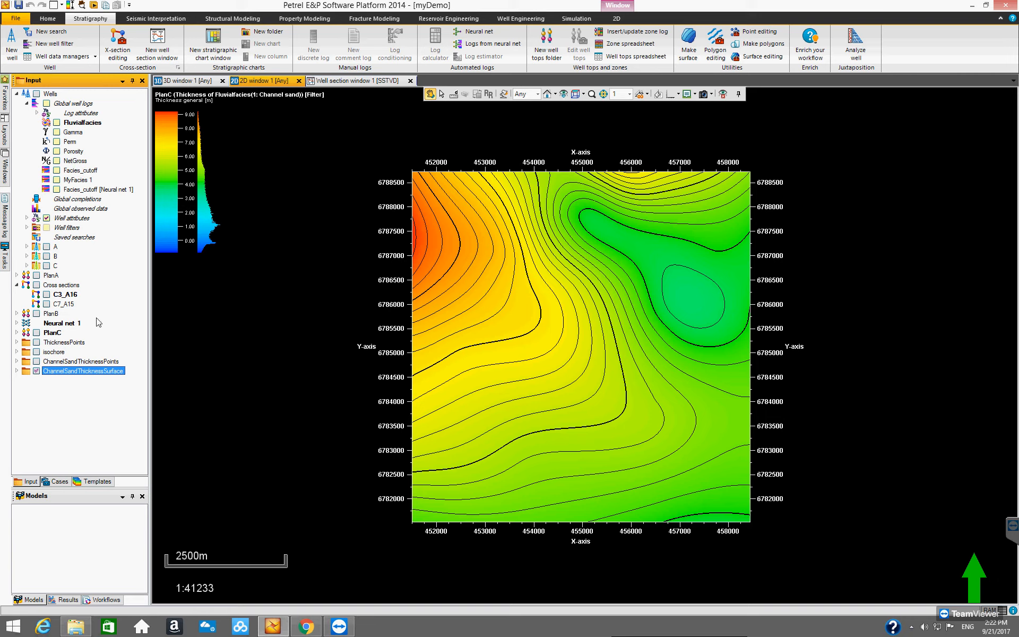
left_click(17, 94)
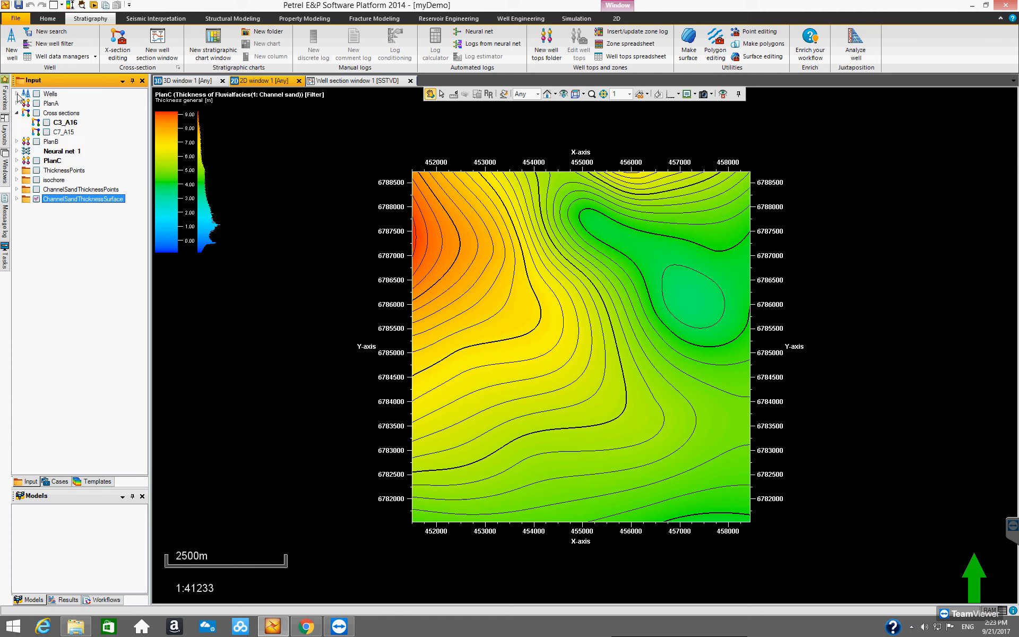
Insert a new attribute of type Continuous into the PlanC well tops attributes.
left_click(17, 161)
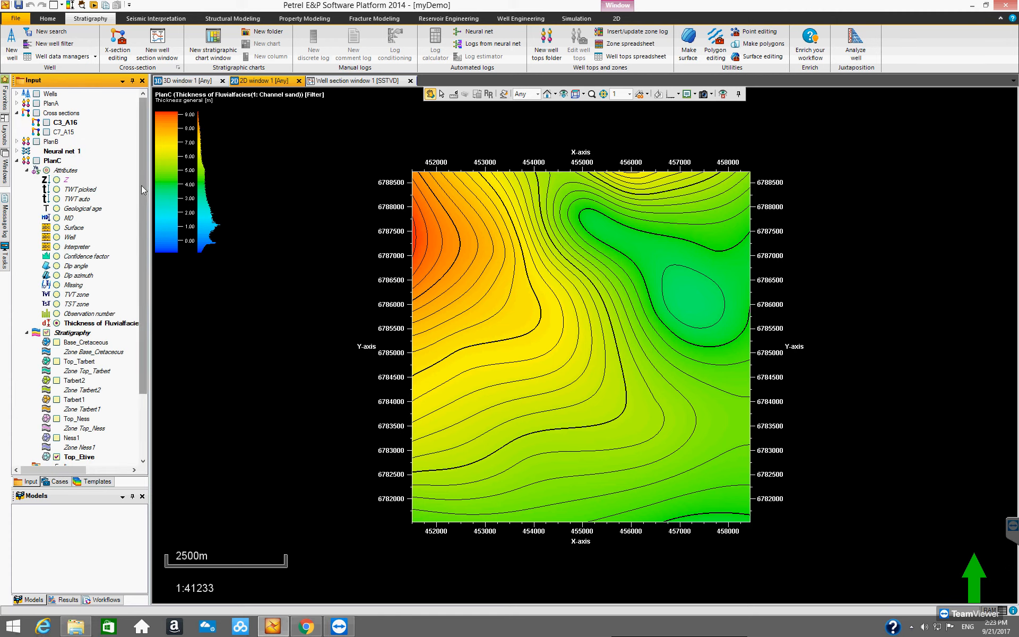
left_click_drag(141, 186, 142, 211)
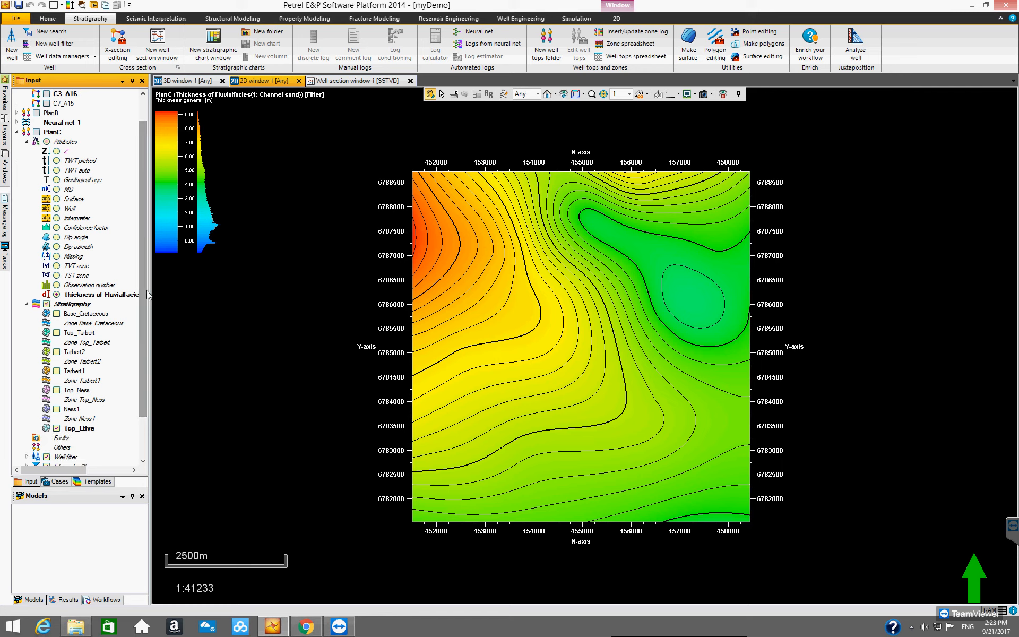
left_click_drag(138, 383, 147, 333)
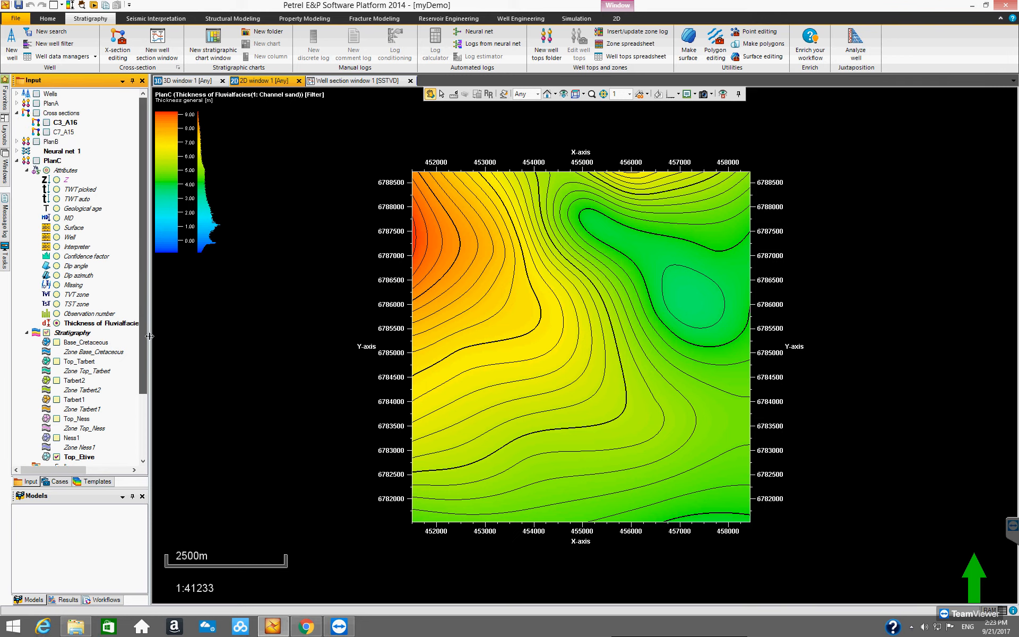
left_click(67, 171)
right_click(67, 172)
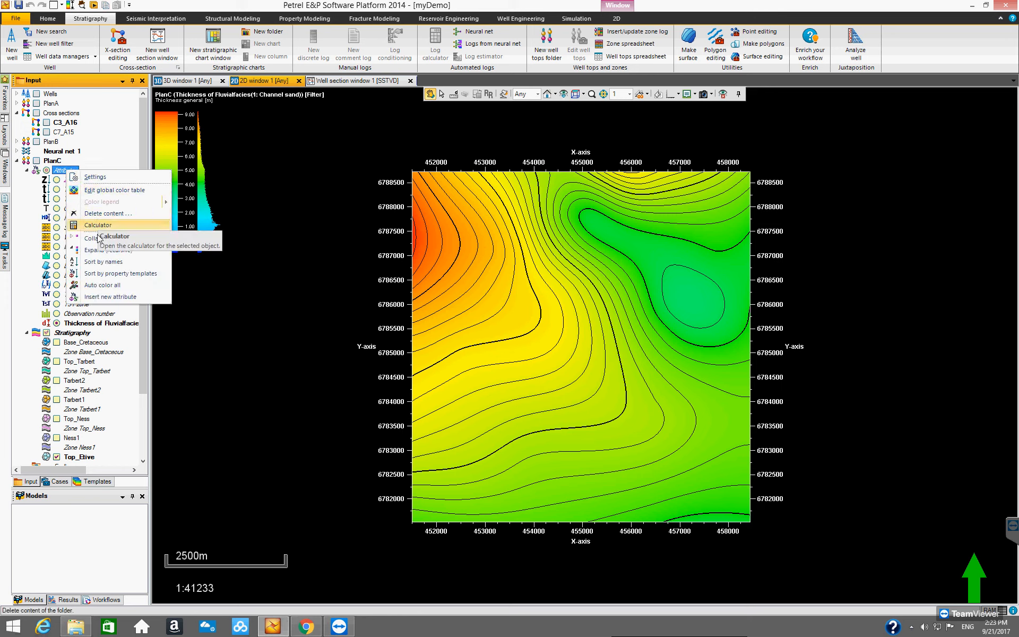
left_click(99, 300)
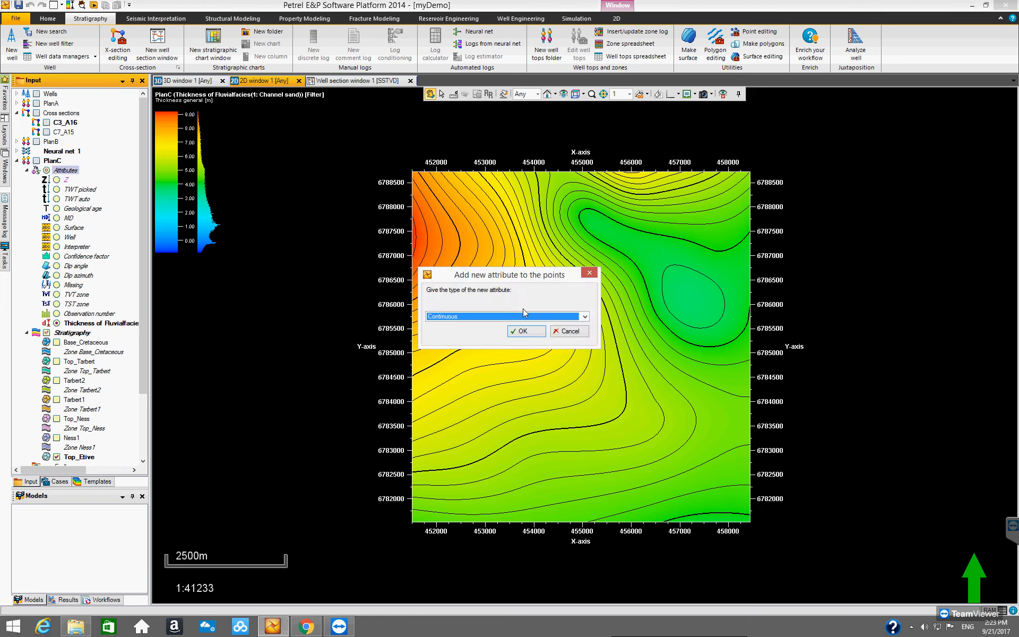
left_click(526, 332)
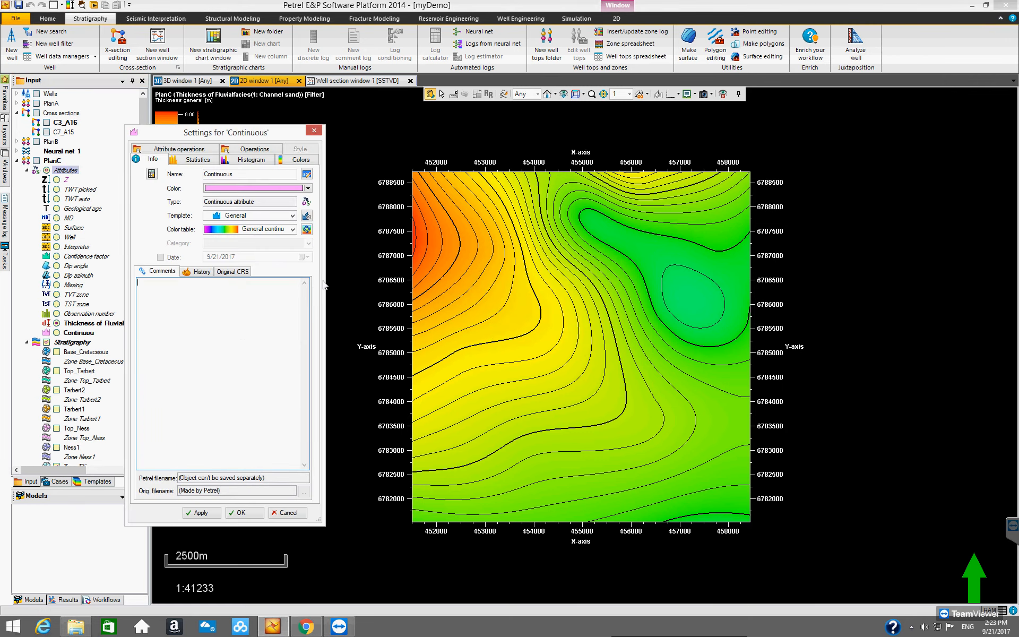
Update the new attribute for zones at level 1 from the Porosity well log, treated as lines with Arithmetic averaging.
left_click_drag(325, 281, 576, 287)
left_click(326, 150)
left_click_drag(345, 137, 501, 160)
left_click(292, 208)
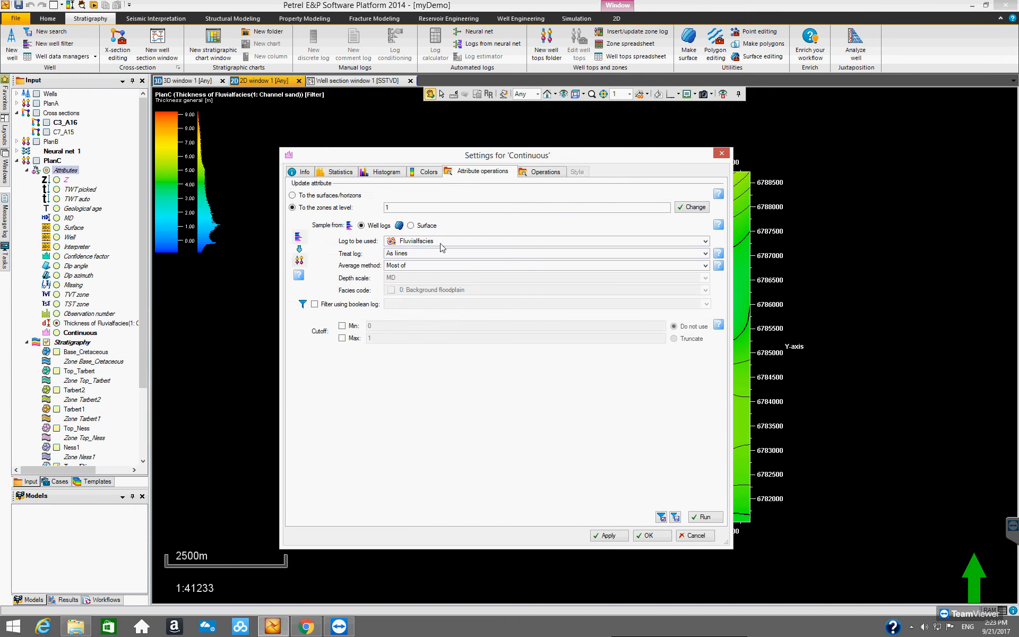
left_click(459, 240)
left_click(440, 279)
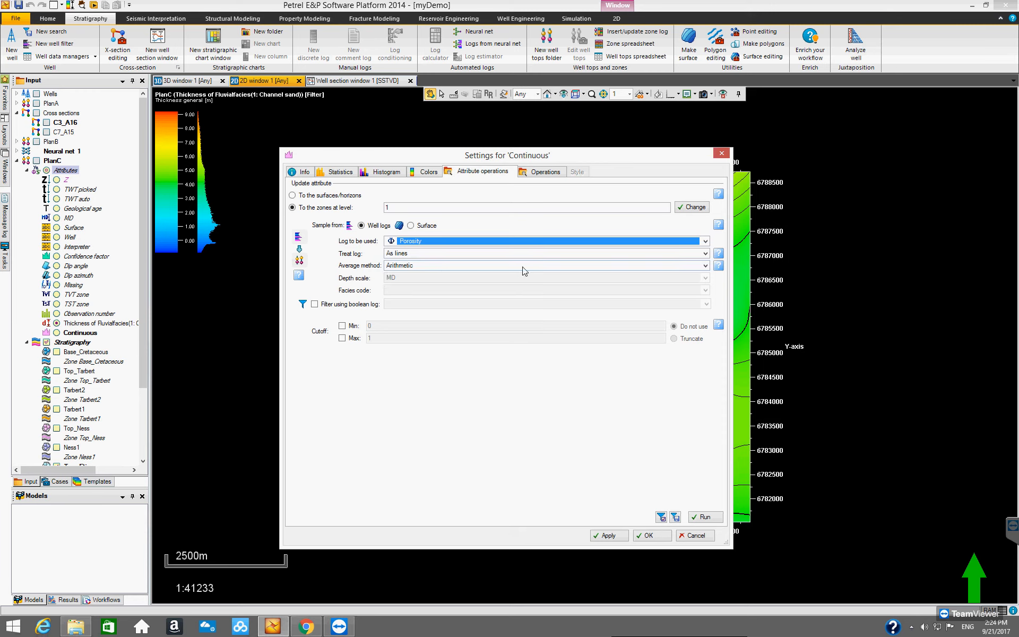
left_click(705, 267)
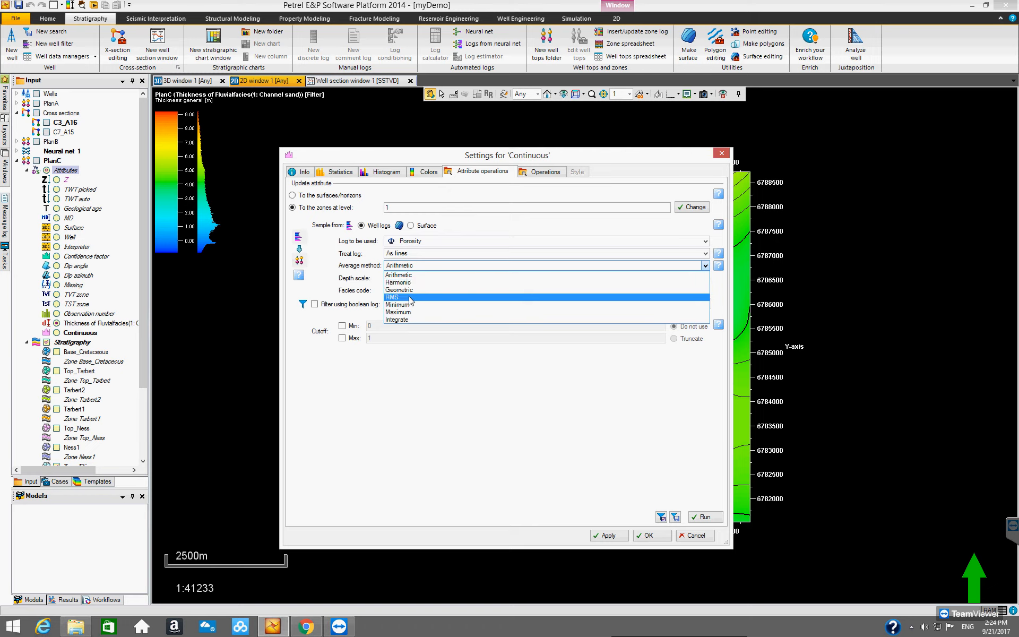
left_click(460, 265)
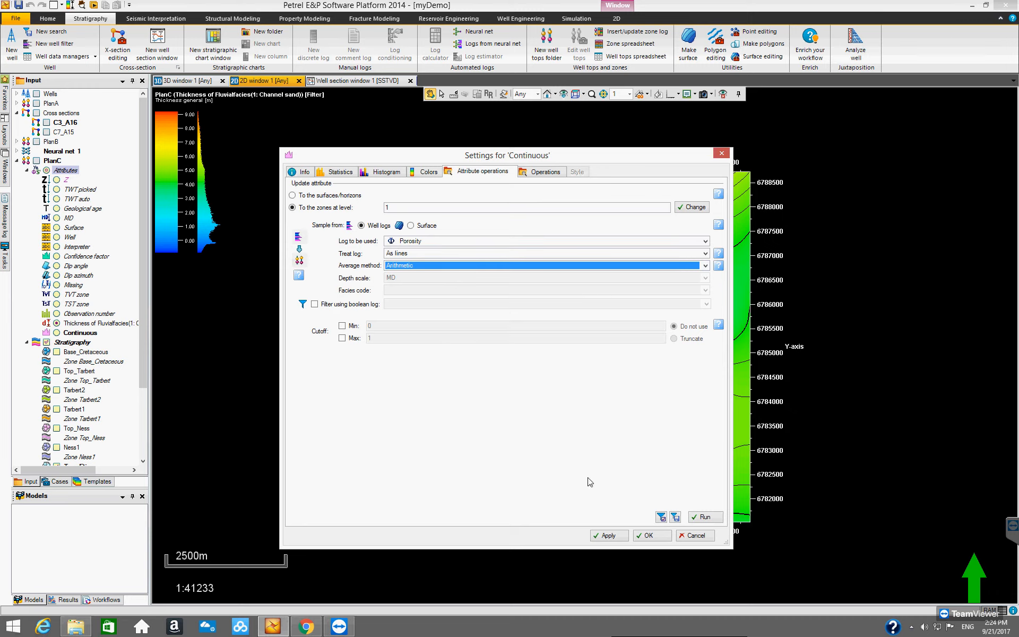
left_click(705, 518)
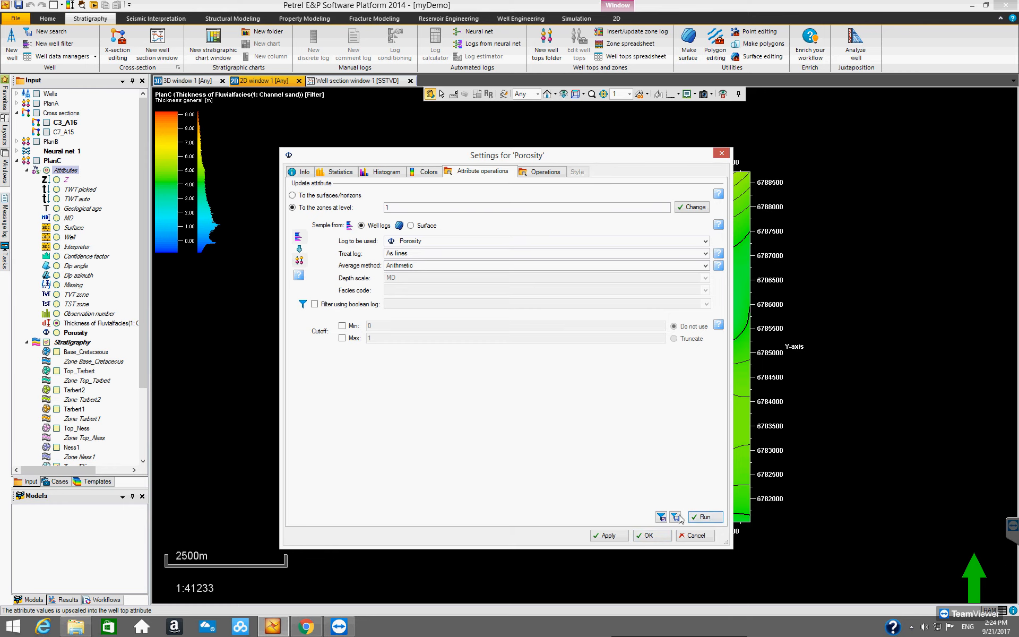
left_click(649, 535)
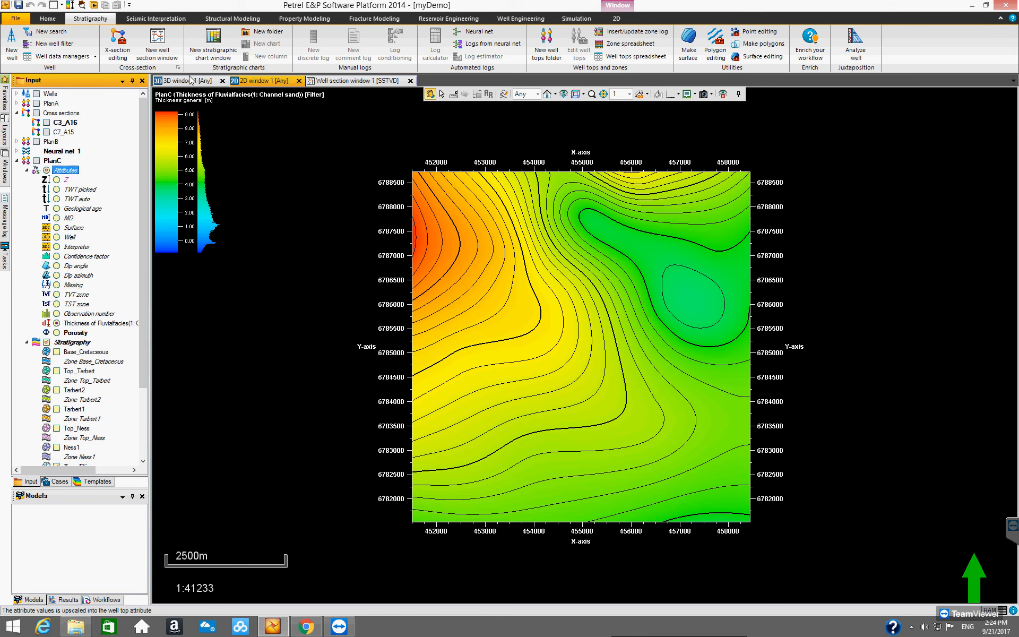
Show PlanC's Porosity attribute and all Stratigraphy tops in the well section window, and hide the channel sand thickness attribute.
left_click(336, 81)
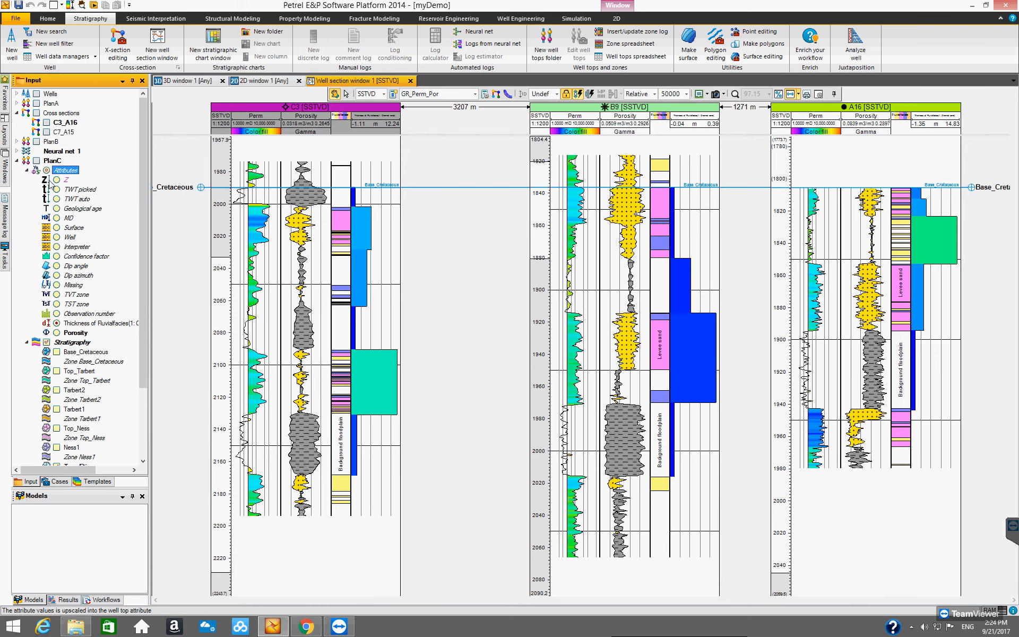
left_click(56, 333)
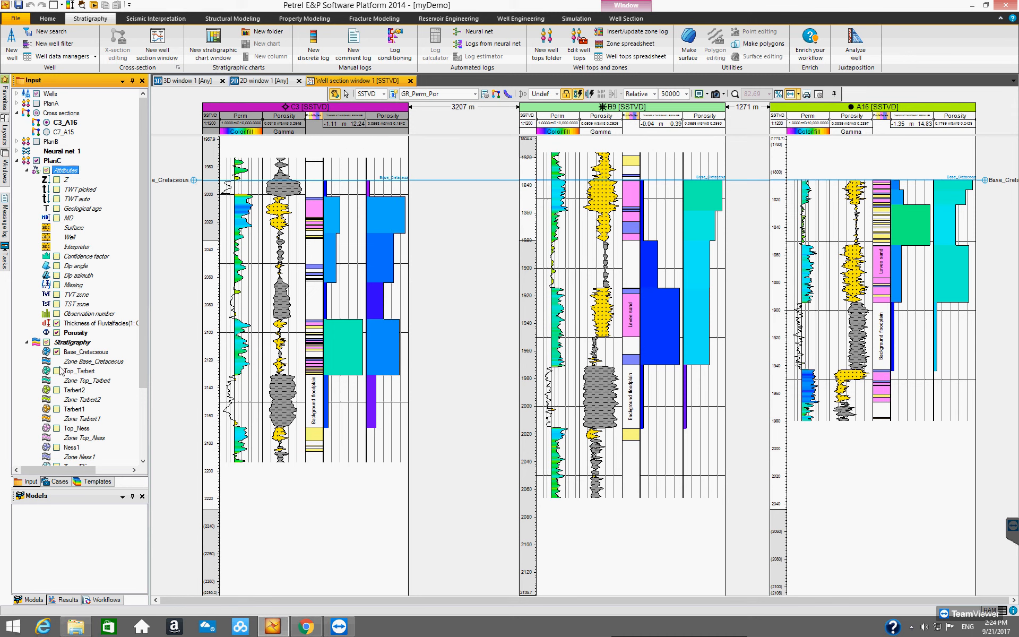
left_click(46, 343)
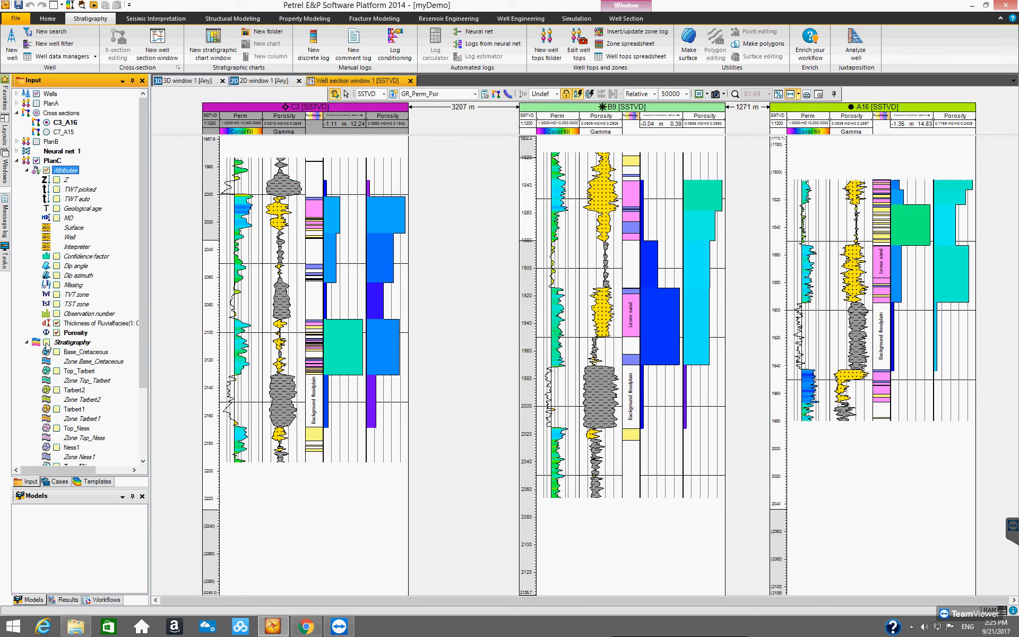
left_click(46, 343)
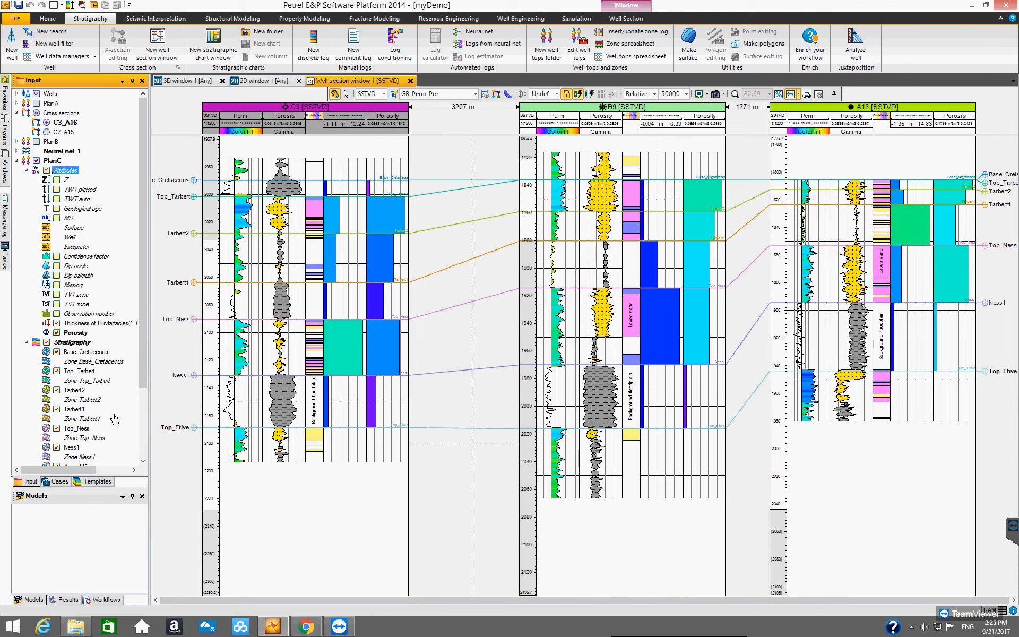
left_click_drag(141, 335, 139, 417)
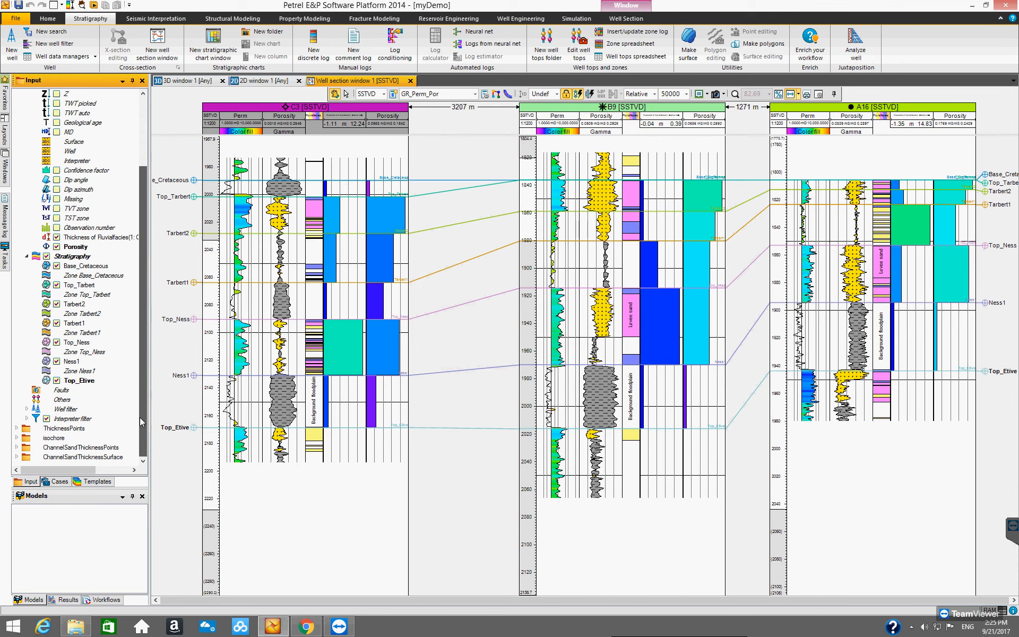
left_click(57, 237)
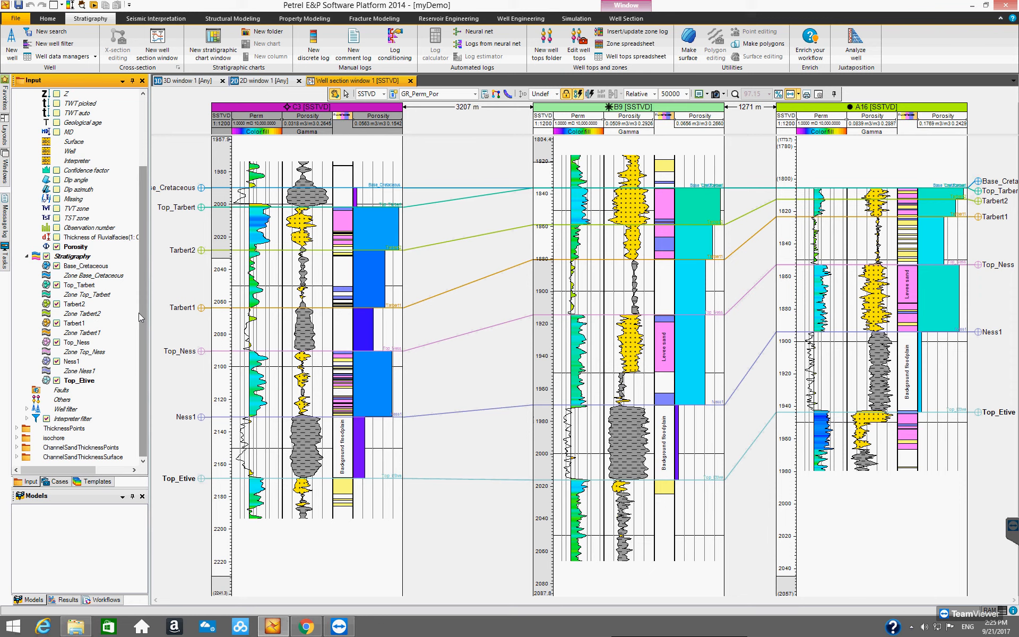
Leave only Base_Cretaceous shown in the Stratigraphy folder and convert the Porosity attribute to points using the filter.
left_click(77, 248)
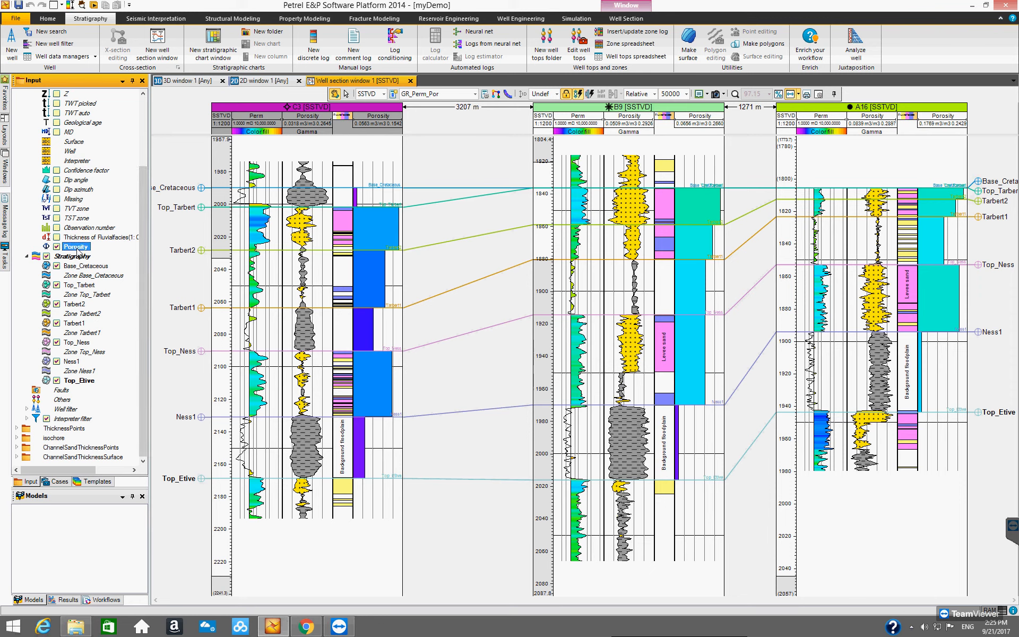
left_click(46, 257)
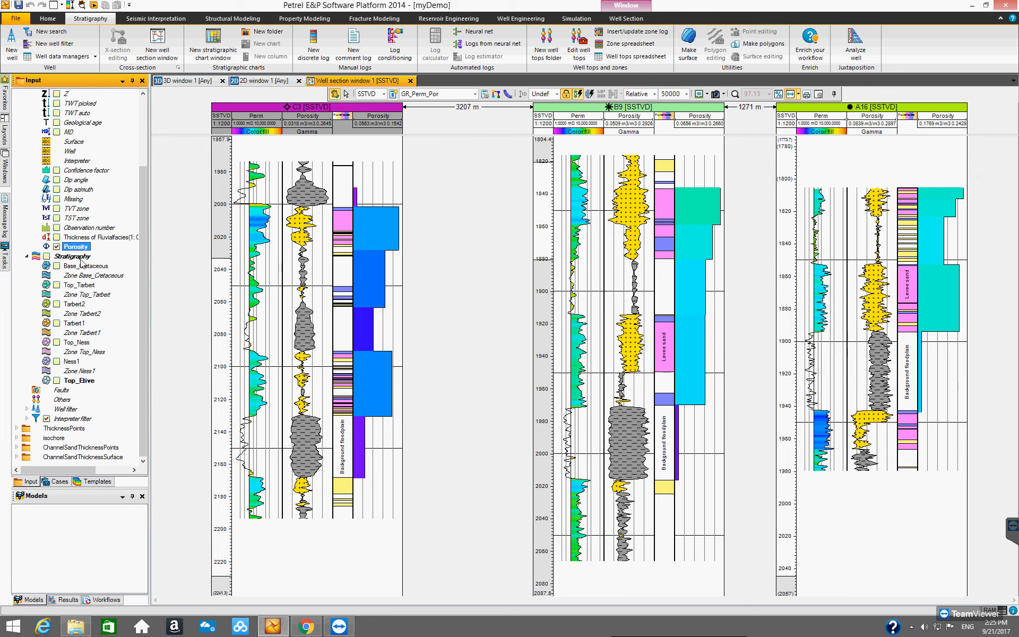
left_click(75, 267)
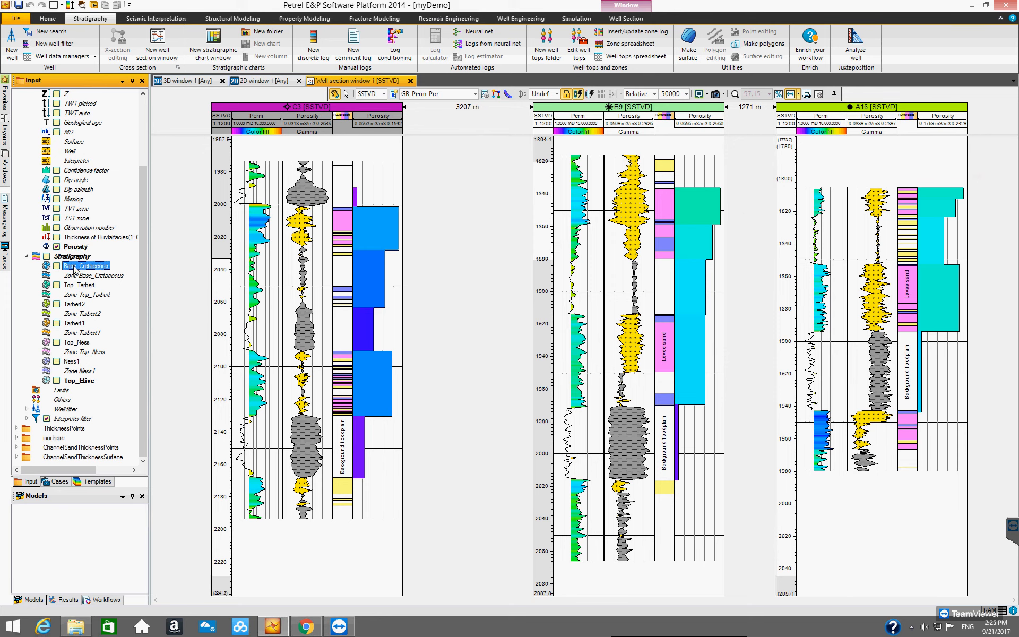
left_click(74, 267)
left_click(56, 266)
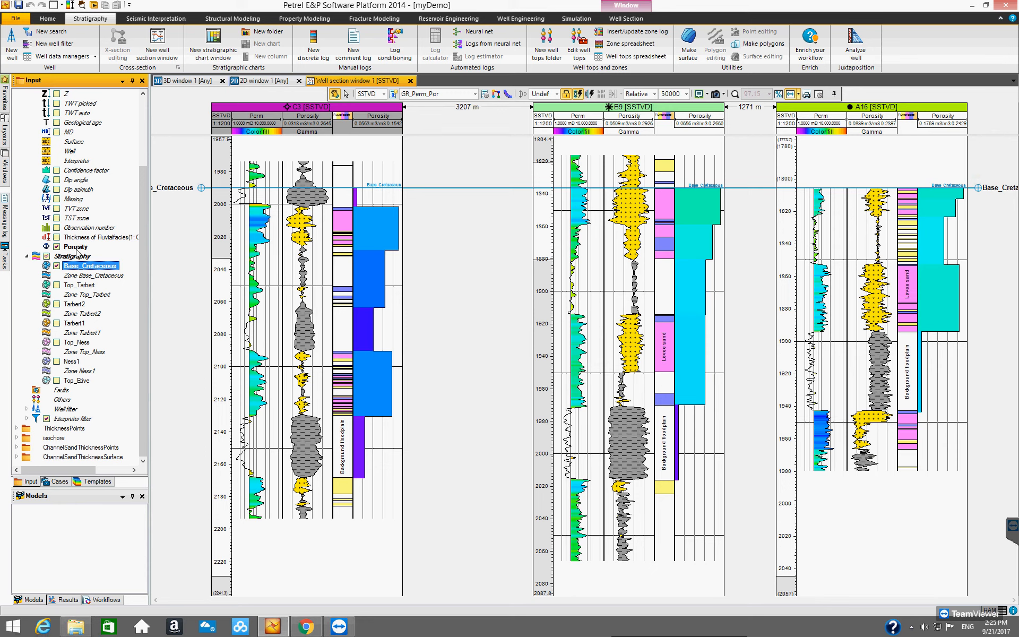
right_click(76, 250)
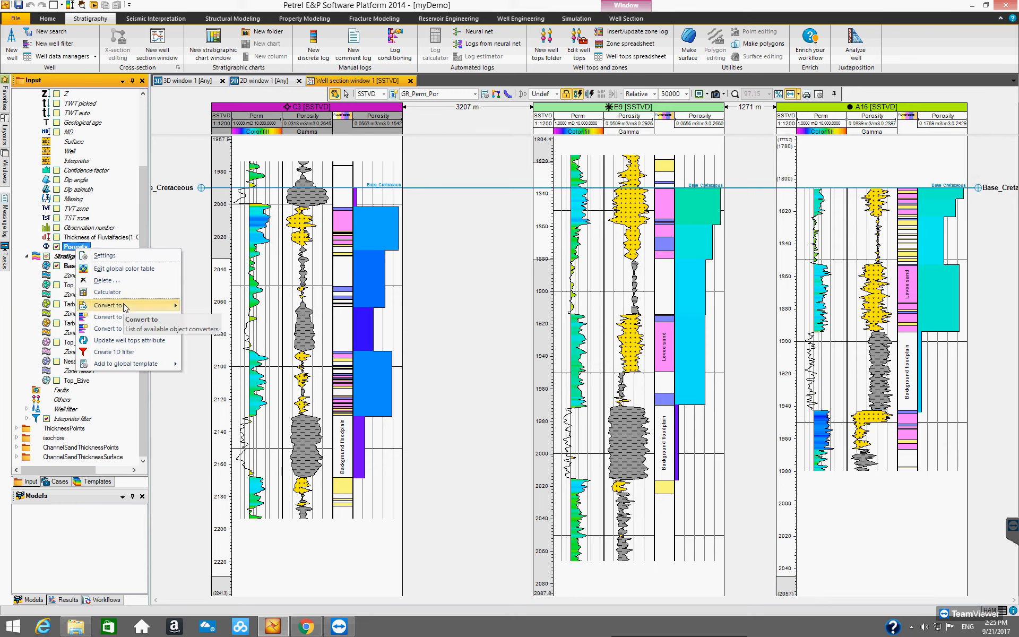
mouse_move(125, 306)
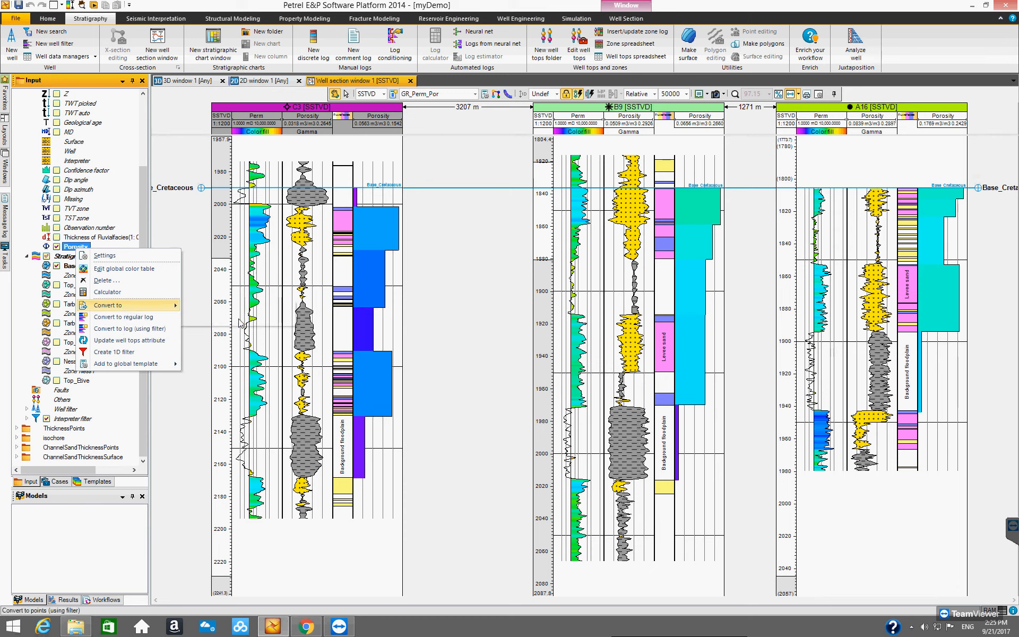
left_click(240, 319)
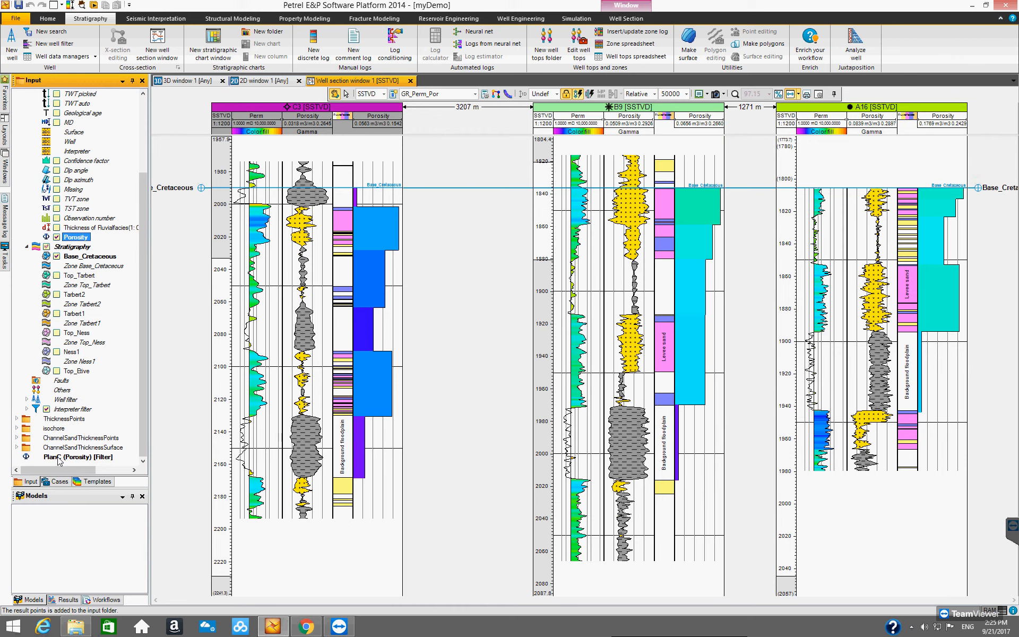
Display the new PlanC porosity point set in the 2D window in place of the channel sand thickness surface.
left_click(60, 459)
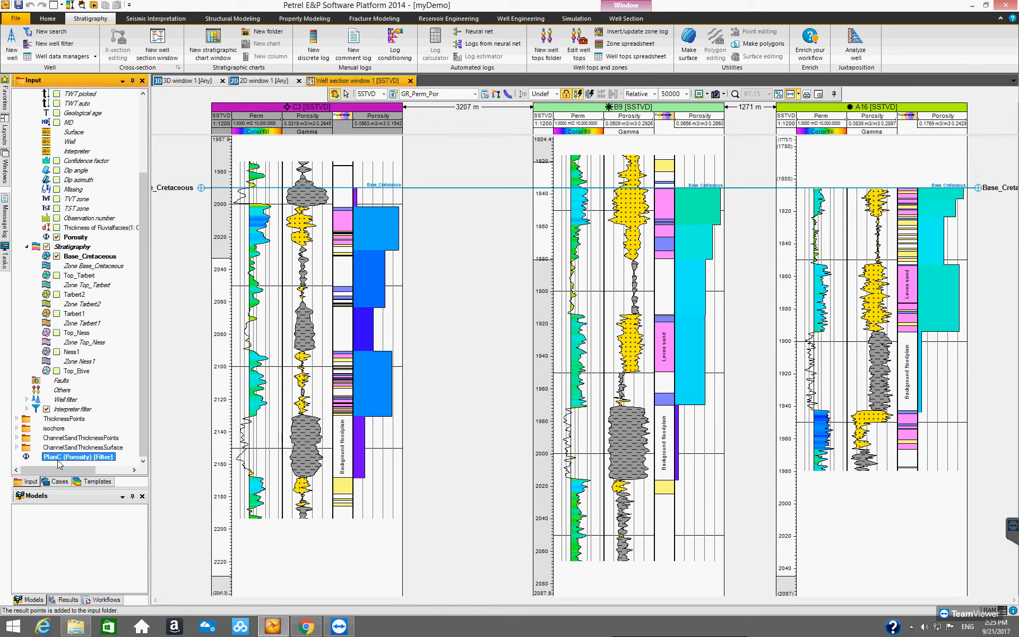
left_click(261, 81)
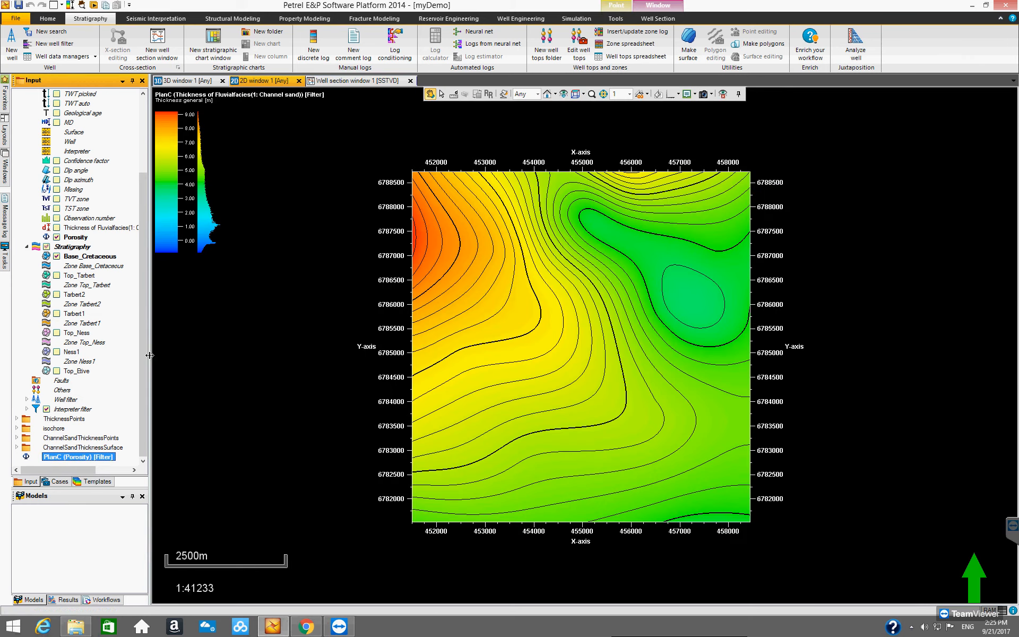
left_click(36, 448)
left_click(36, 457)
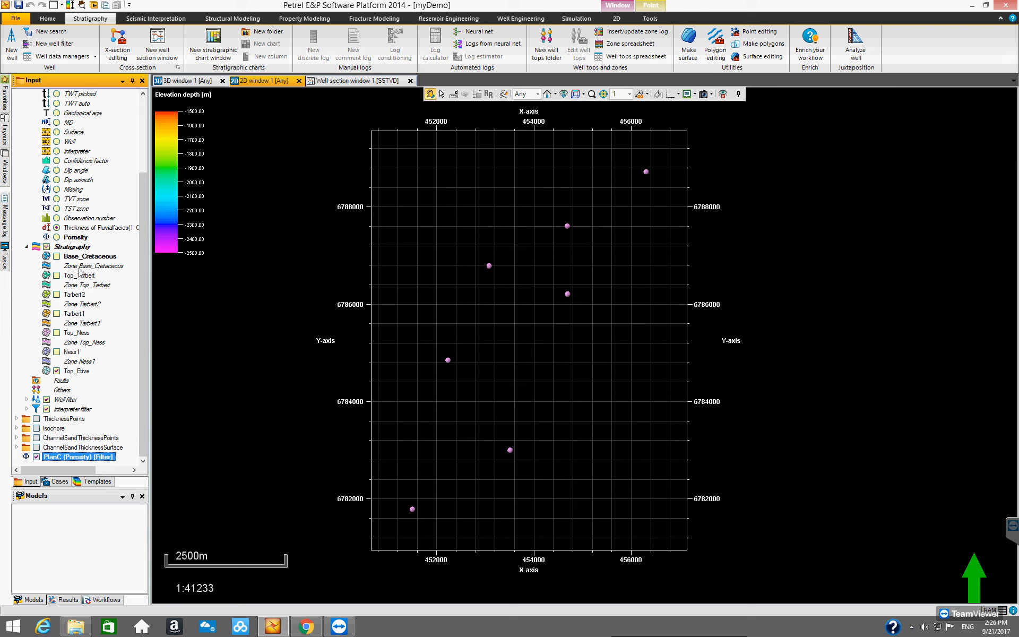
Convert the Porosity attribute to points using the filter with Top_Tarbert enabled, and display only the new point set in the 2D window.
left_click(54, 277)
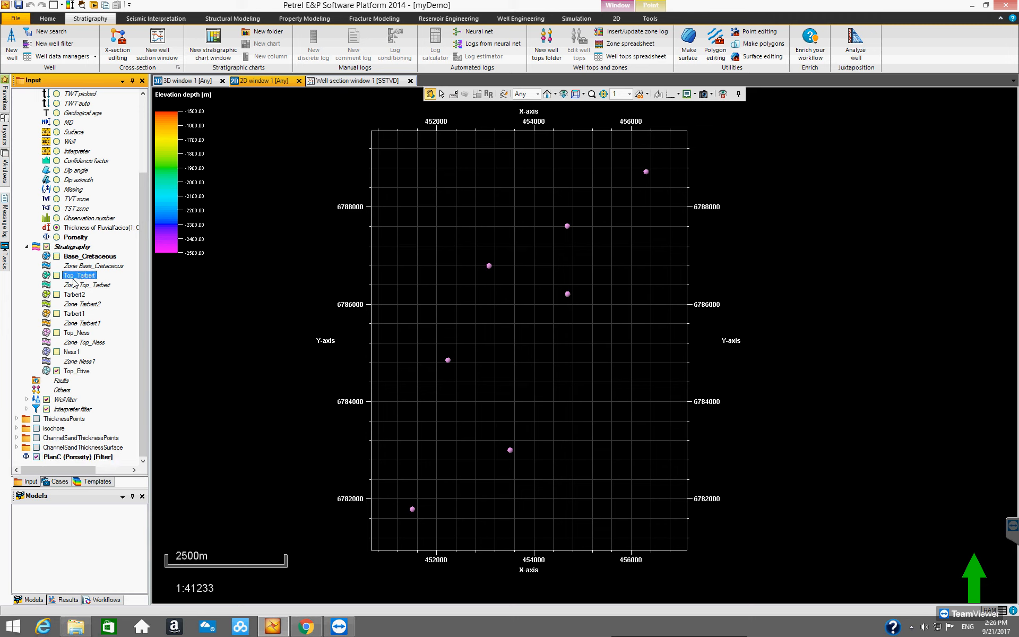
left_click(57, 276)
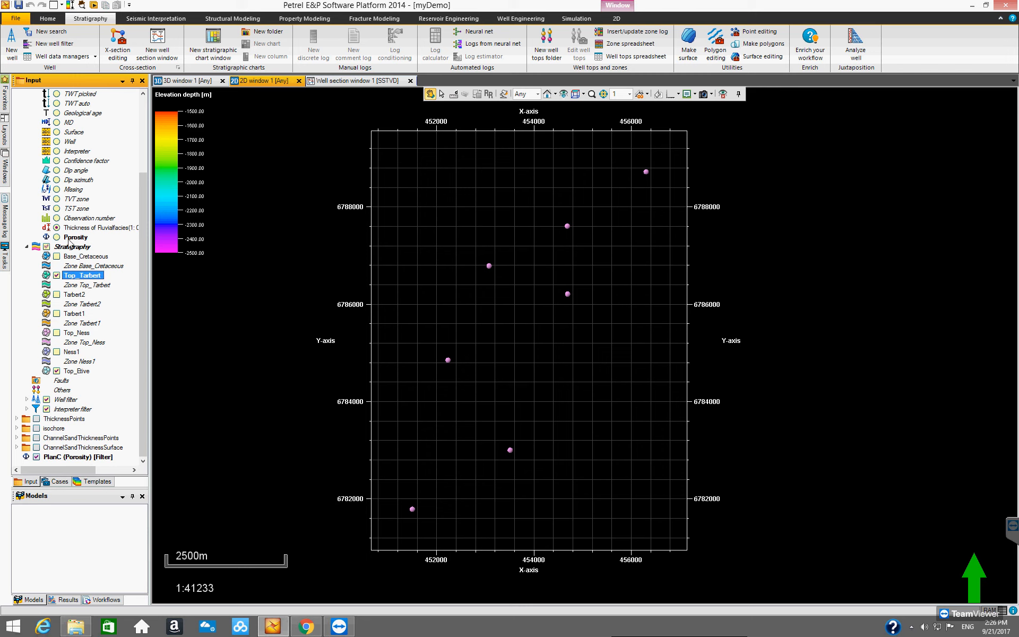
right_click(69, 239)
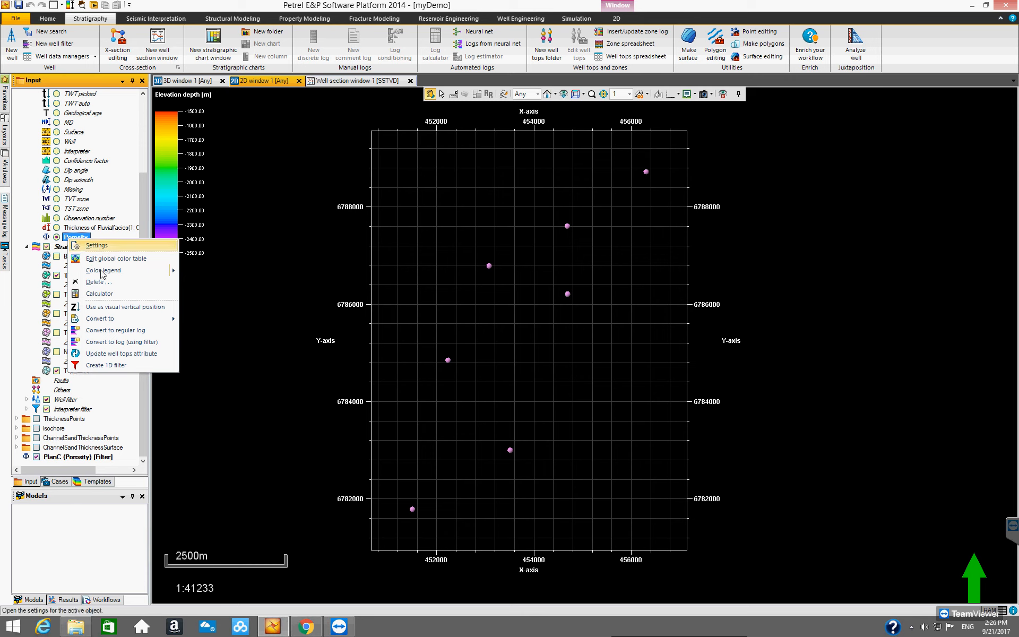
mouse_move(135, 320)
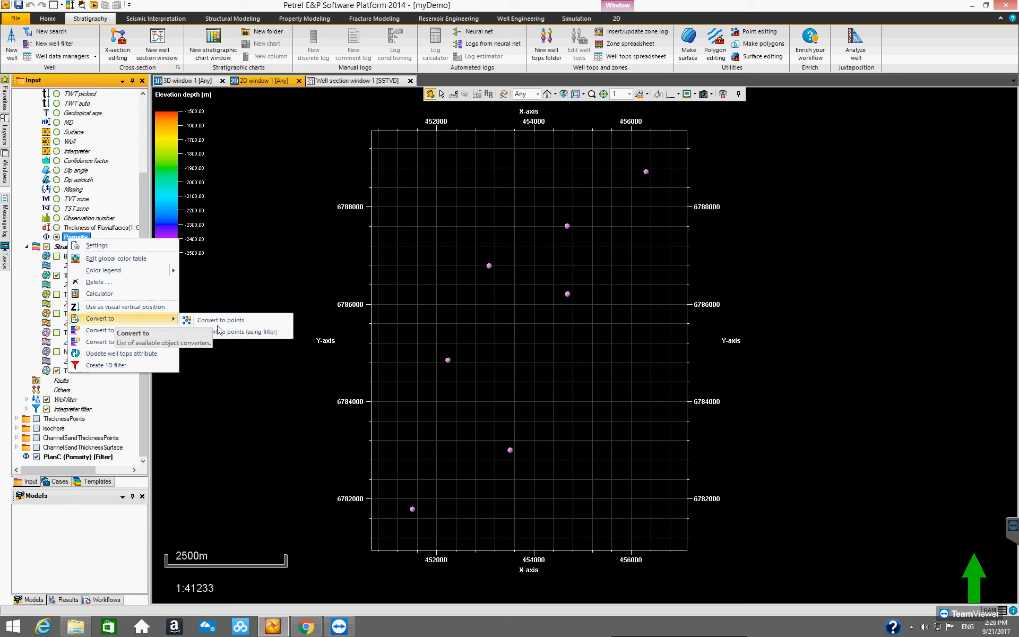
left_click(234, 332)
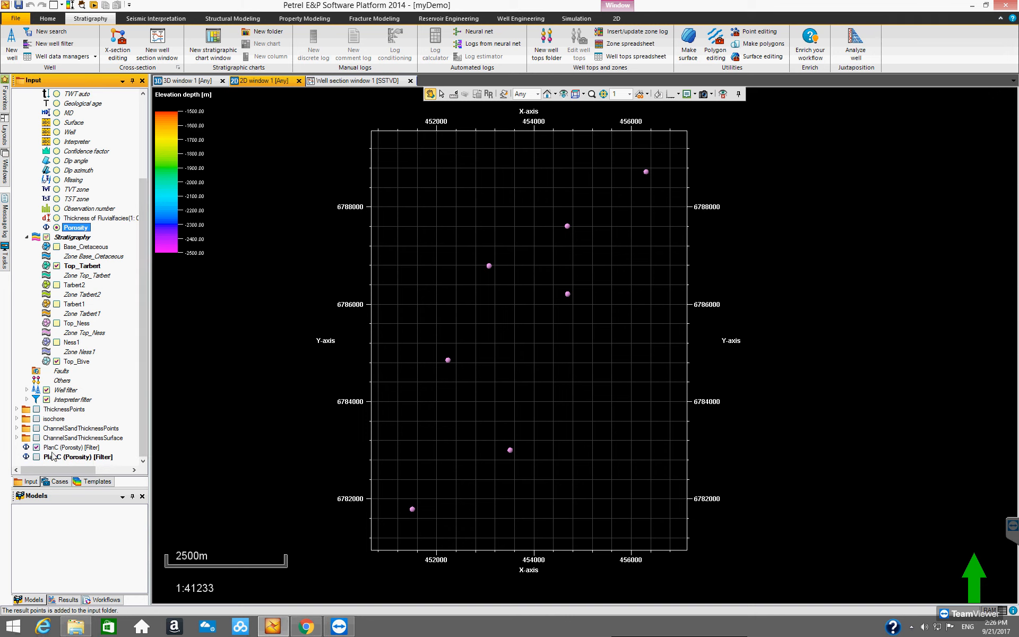
left_click(36, 457)
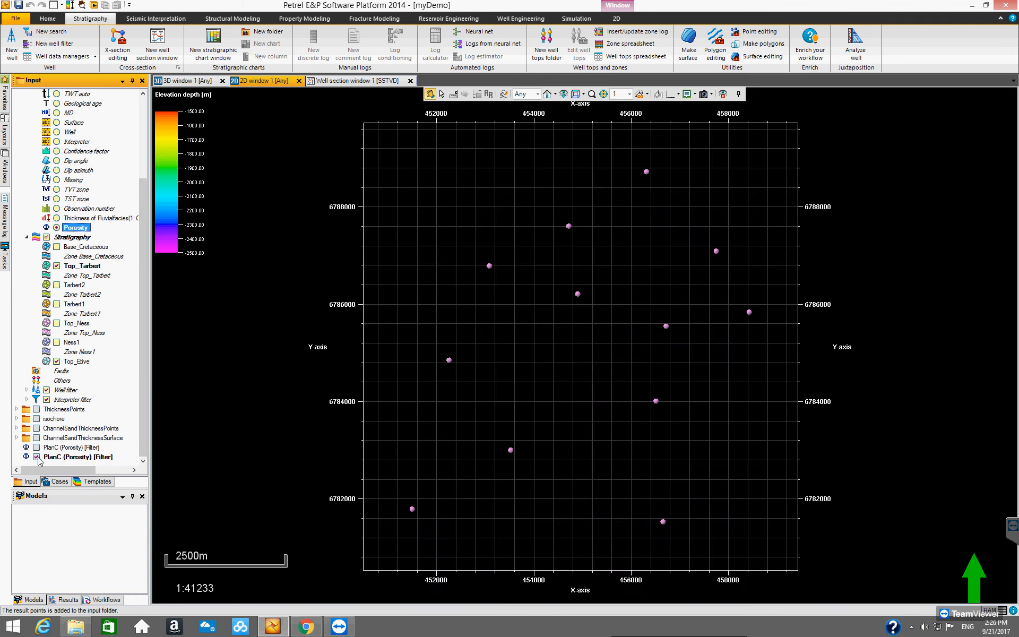
left_click(73, 457)
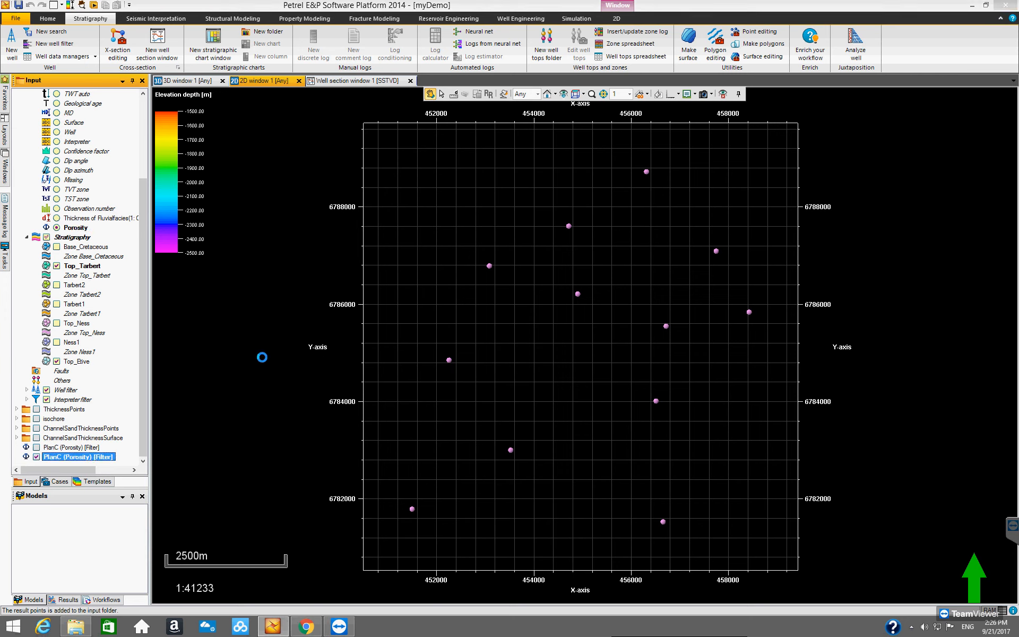
Turn on number annotation for the displayed PlanC porosity point set with font size 20.
left_click(156, 362)
left_click(335, 370)
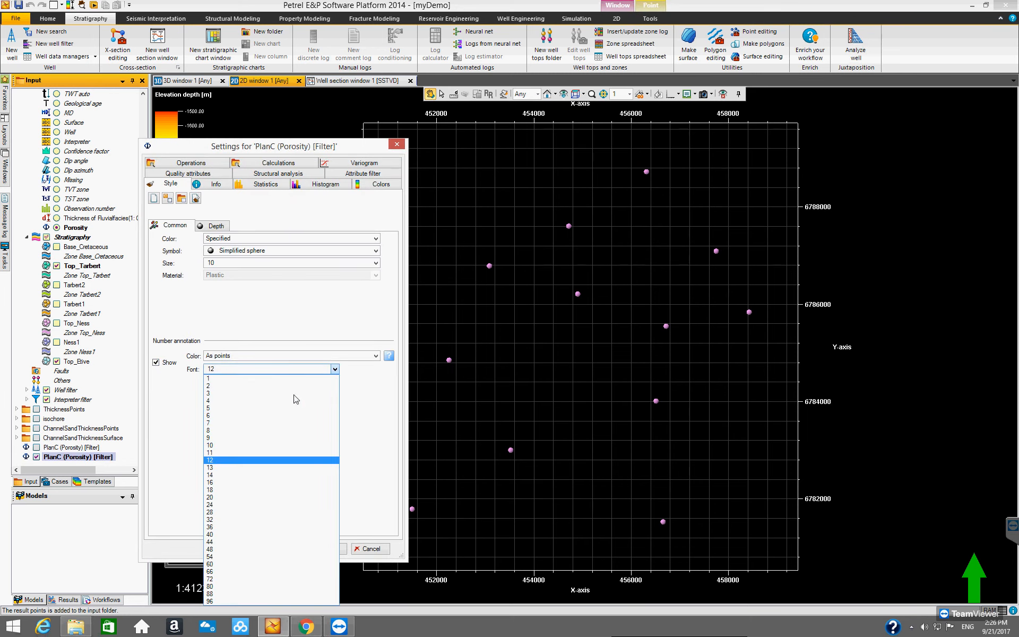
left_click(244, 499)
left_click(325, 550)
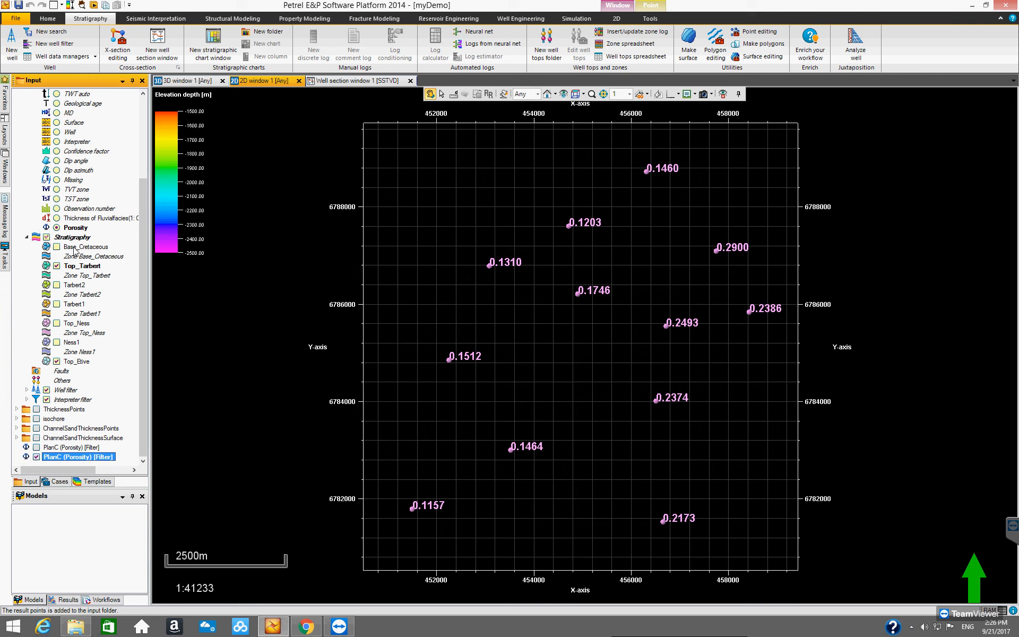
Enable Tarbert2 instead of Top_Tarbert in the Stratigraphy folder and convert the Porosity attribute to points using the filter.
left_click(57, 266)
left_click(74, 285)
left_click(57, 285)
right_click(75, 228)
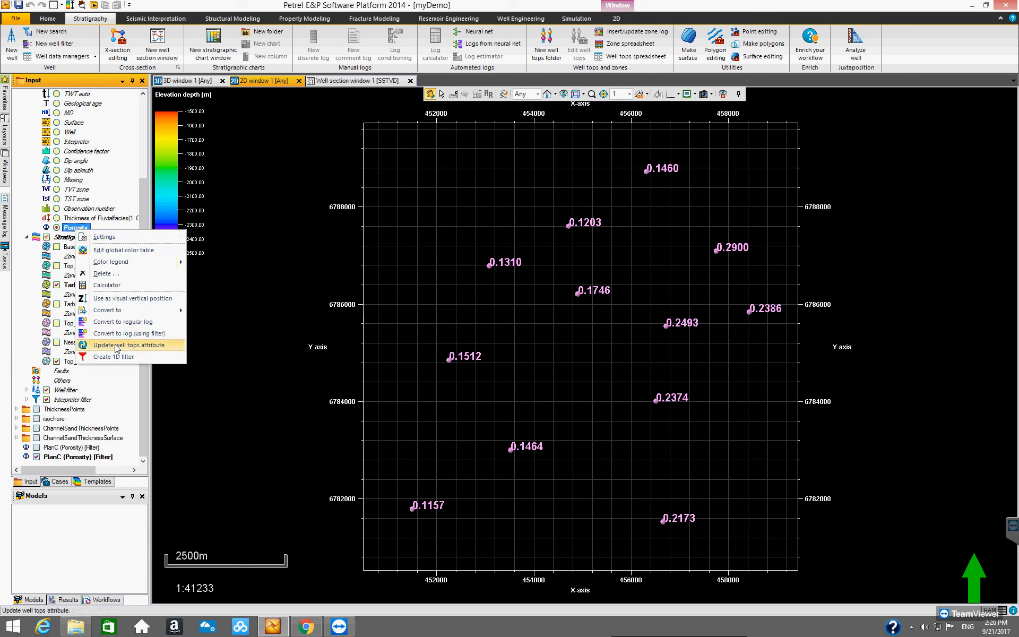
mouse_move(143, 313)
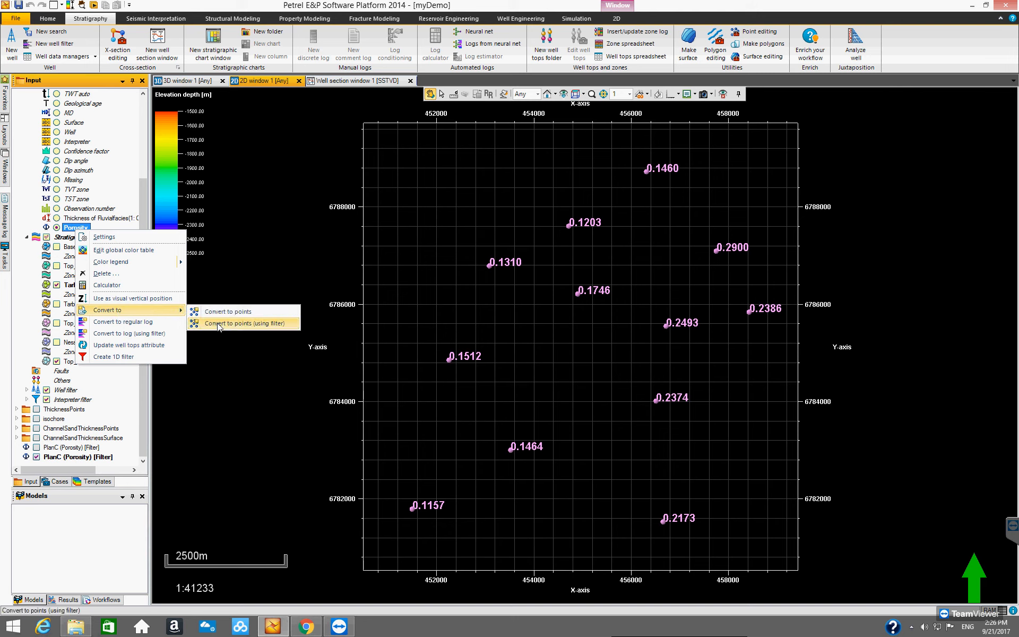
left_click(218, 323)
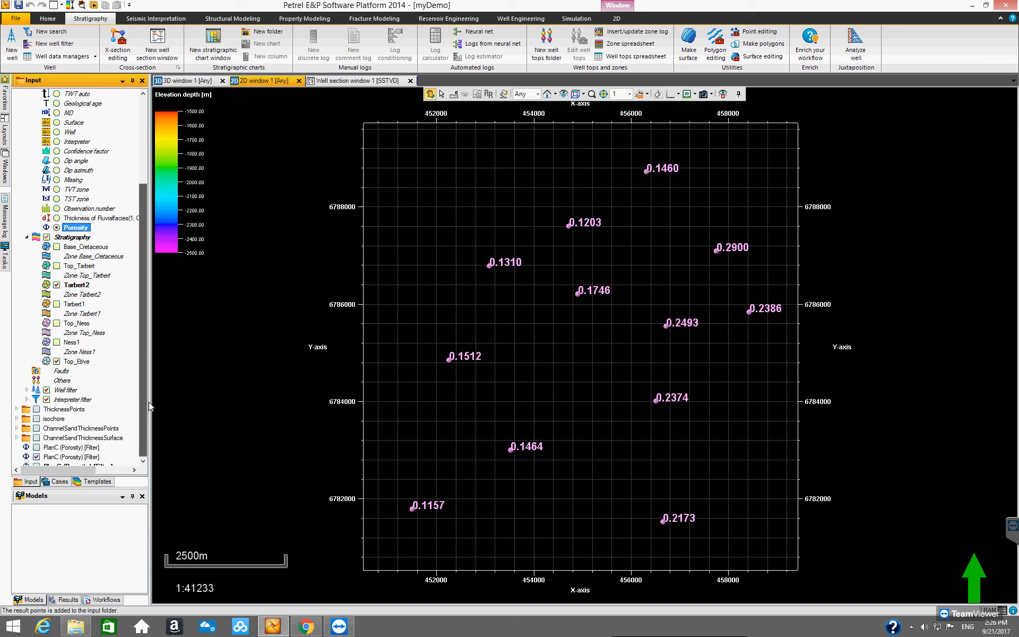
Enable Tarbert1 instead of Tarbert2 in the Stratigraphy folder and convert the Porosity attribute to points using the filter.
left_click(57, 275)
left_click(73, 297)
left_click(57, 295)
right_click(82, 221)
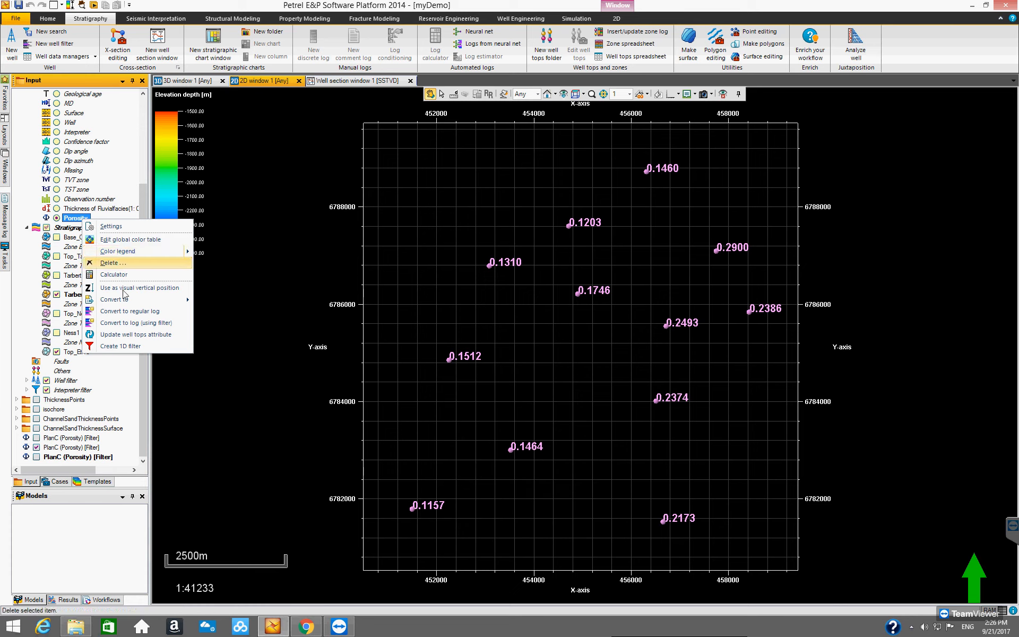
mouse_move(125, 300)
left_click(242, 313)
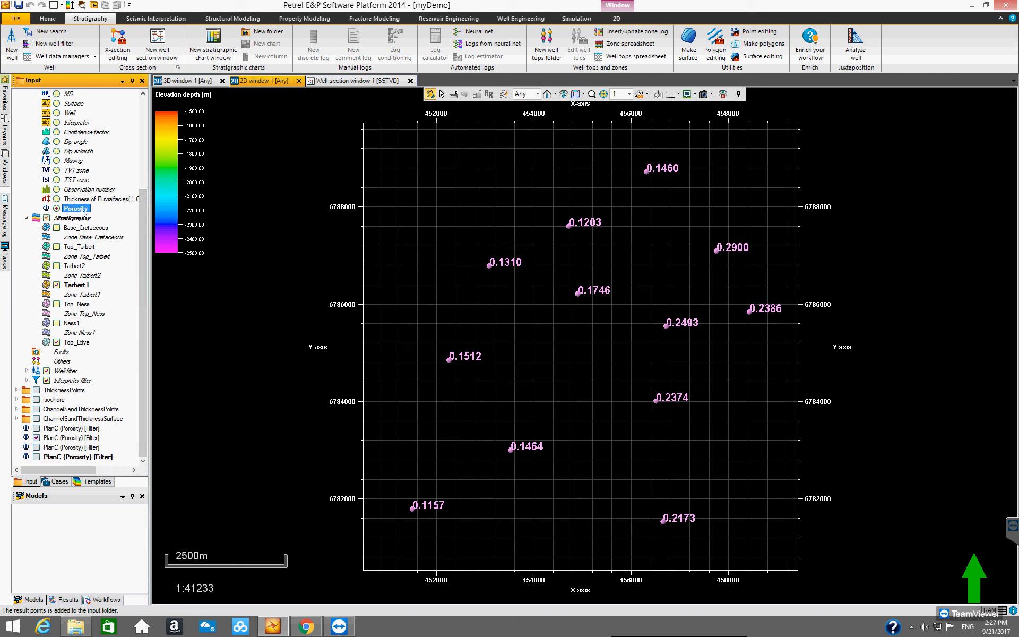
Leave only Top_Ness enabled in the Stratigraphy folder, with Tarbert1 and Top_Etive disabled.
left_click(74, 305)
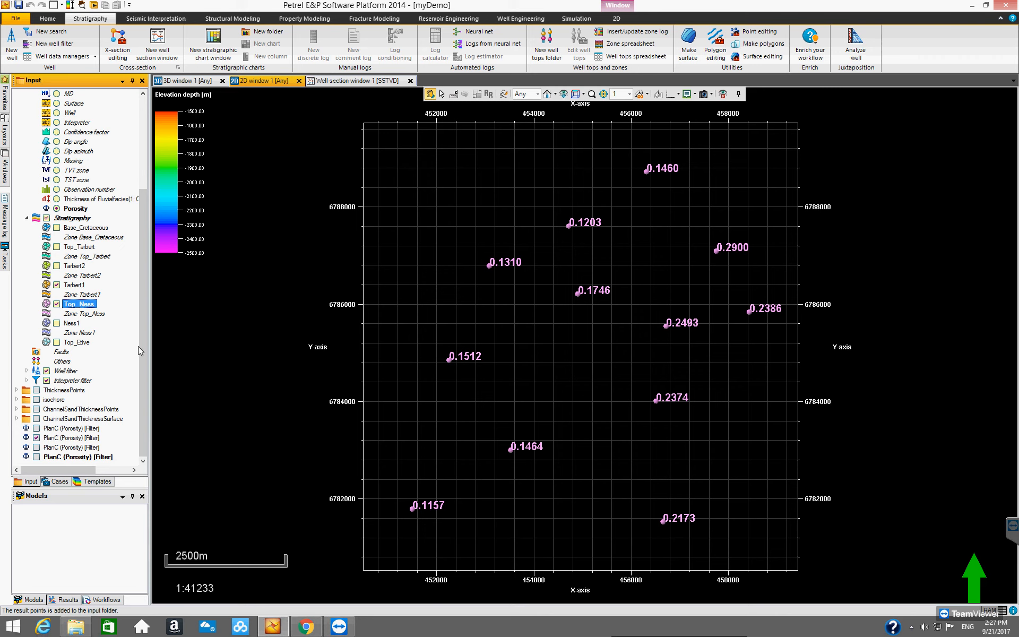
left_click(56, 285)
right_click(76, 210)
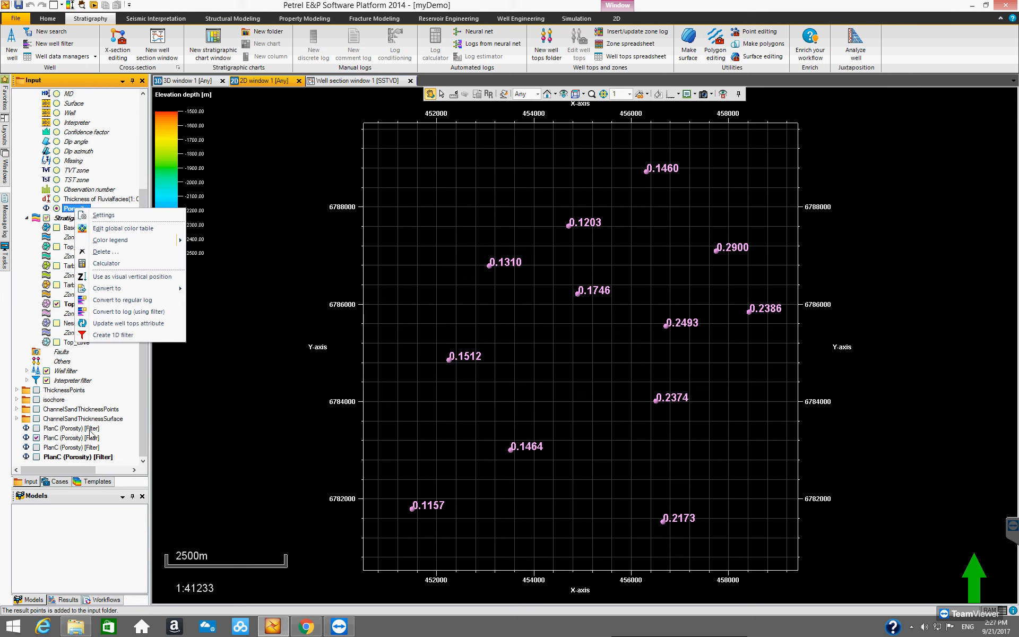
left_click(145, 408)
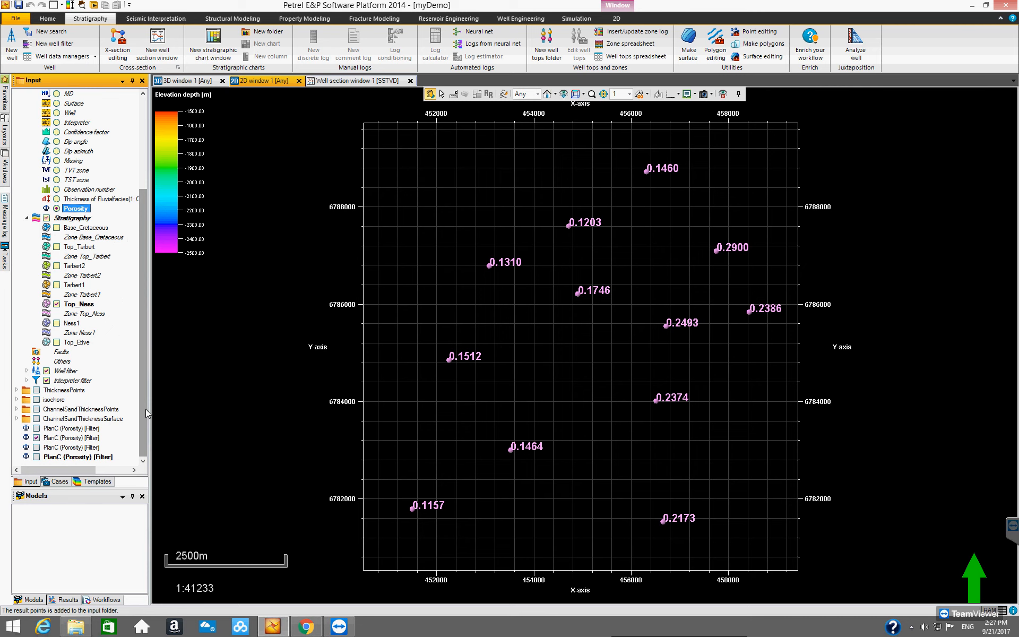
Delete all four PlanC (Porosity) [Filter] point sets from the end of the input tree.
left_click(85, 429)
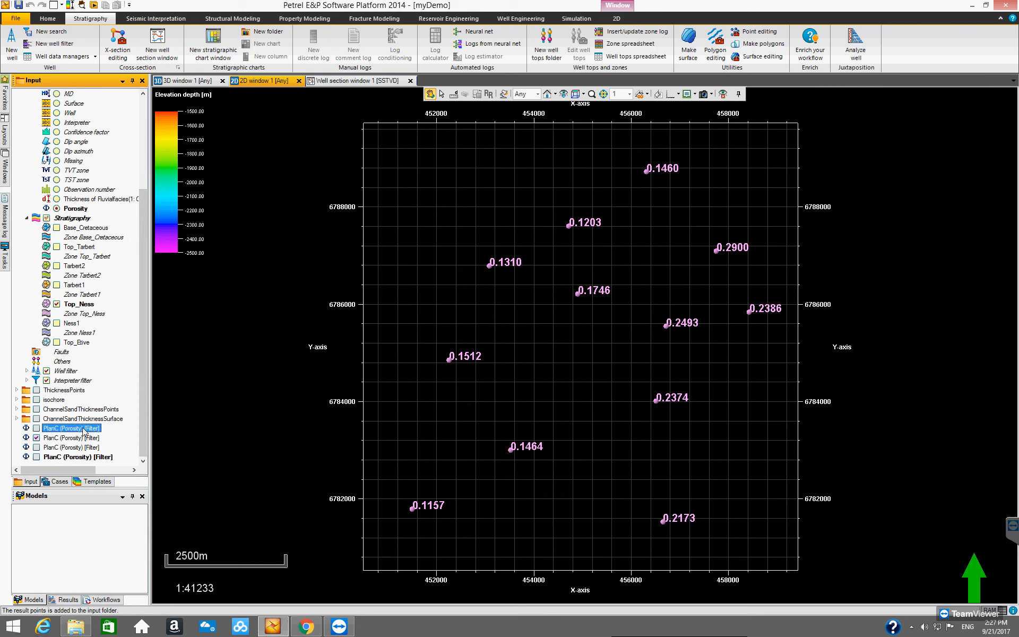
left_click(83, 457, "shift")
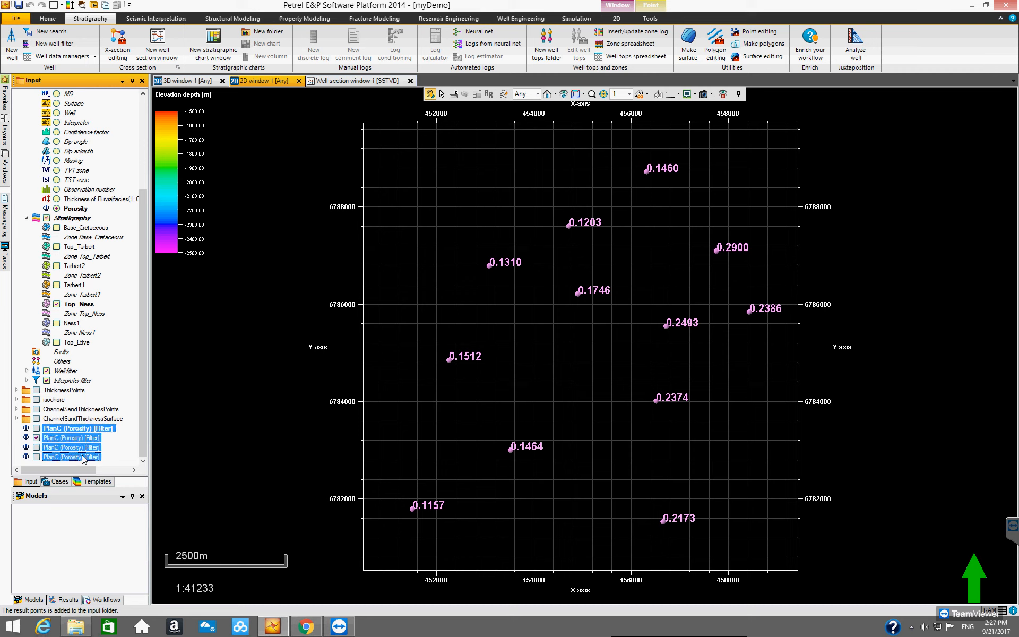
right_click(83, 458)
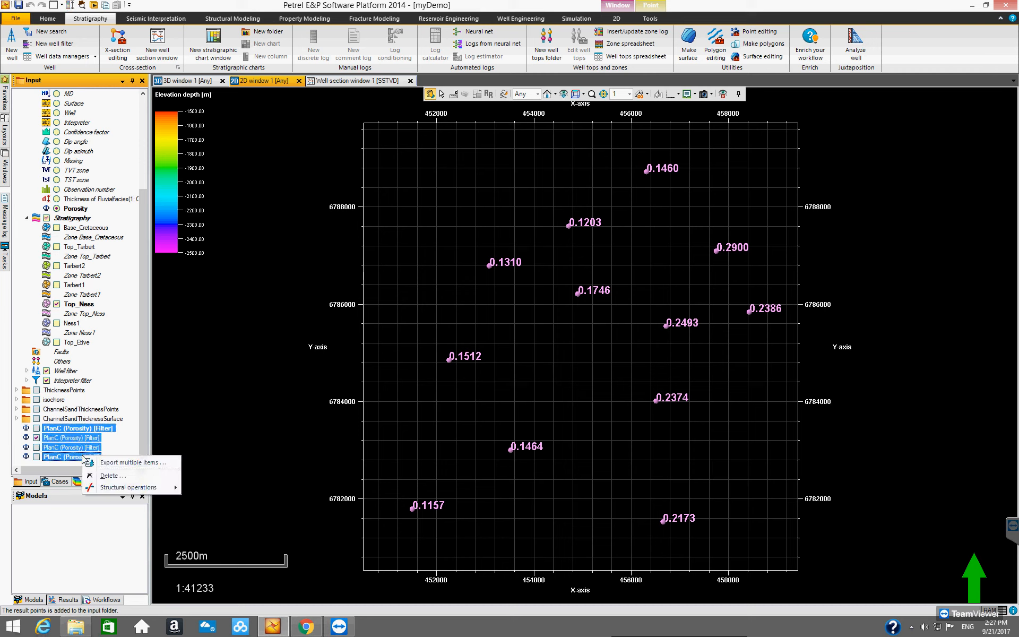
left_click(113, 476)
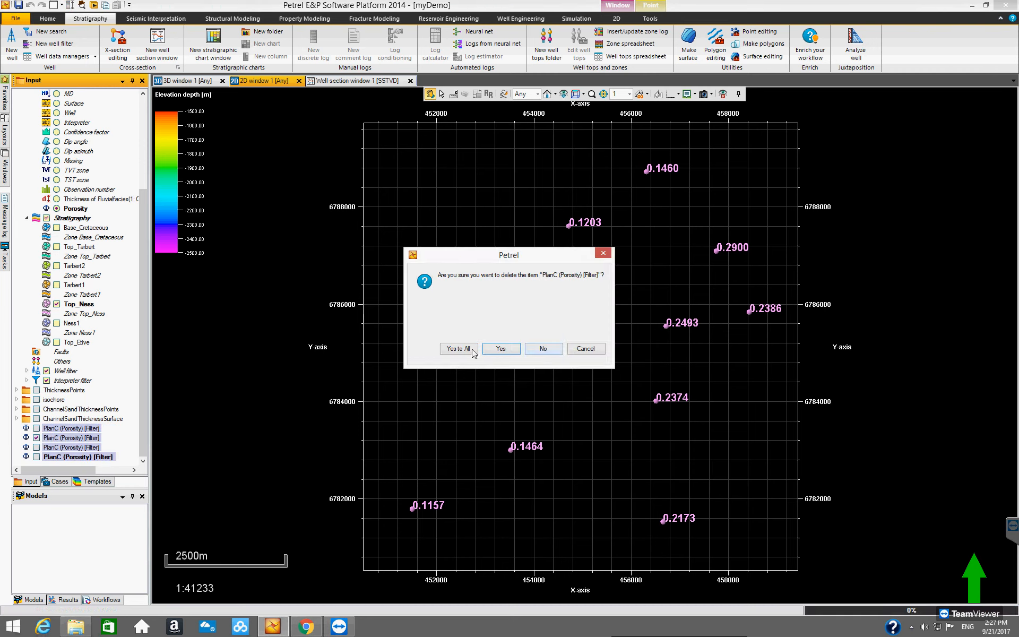
left_click(494, 350)
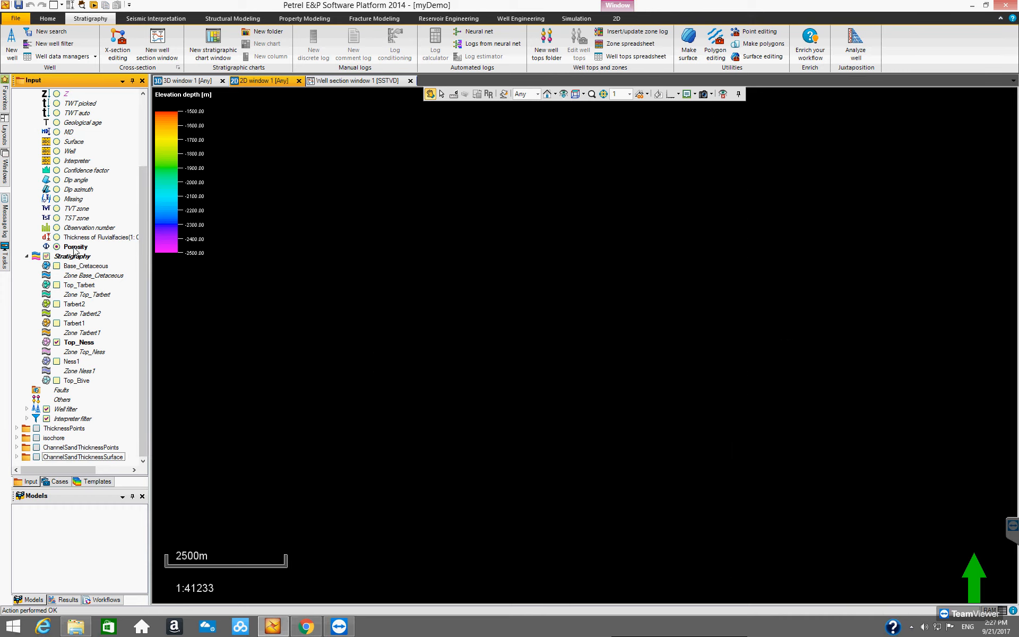
Enable only Base_Cretaceous in the Stratigraphy folder and convert the Porosity attribute to points using the filter.
left_click(56, 343)
left_click(90, 267)
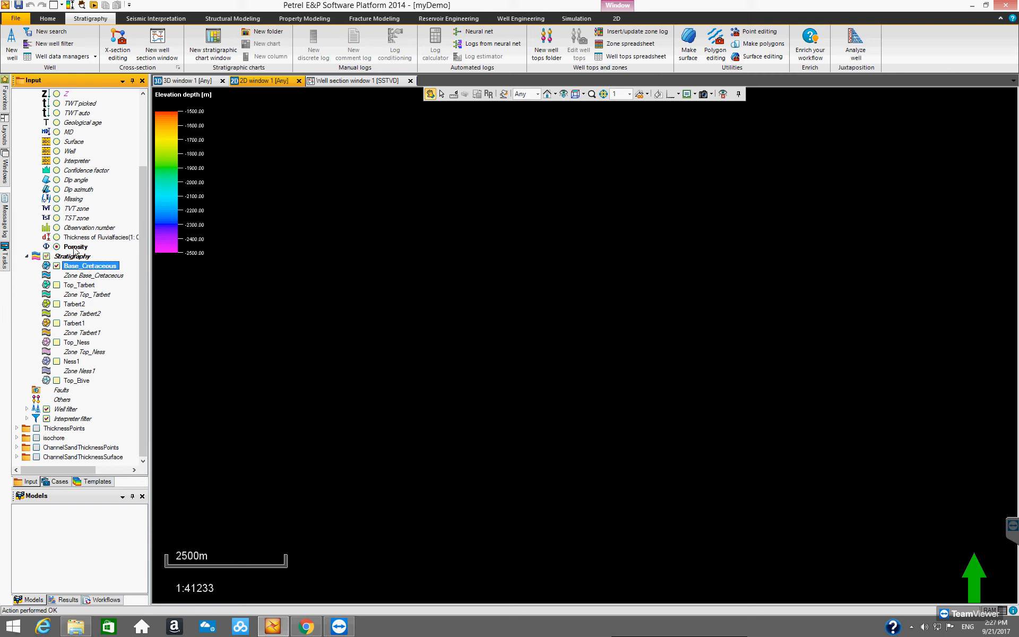
right_click(75, 248)
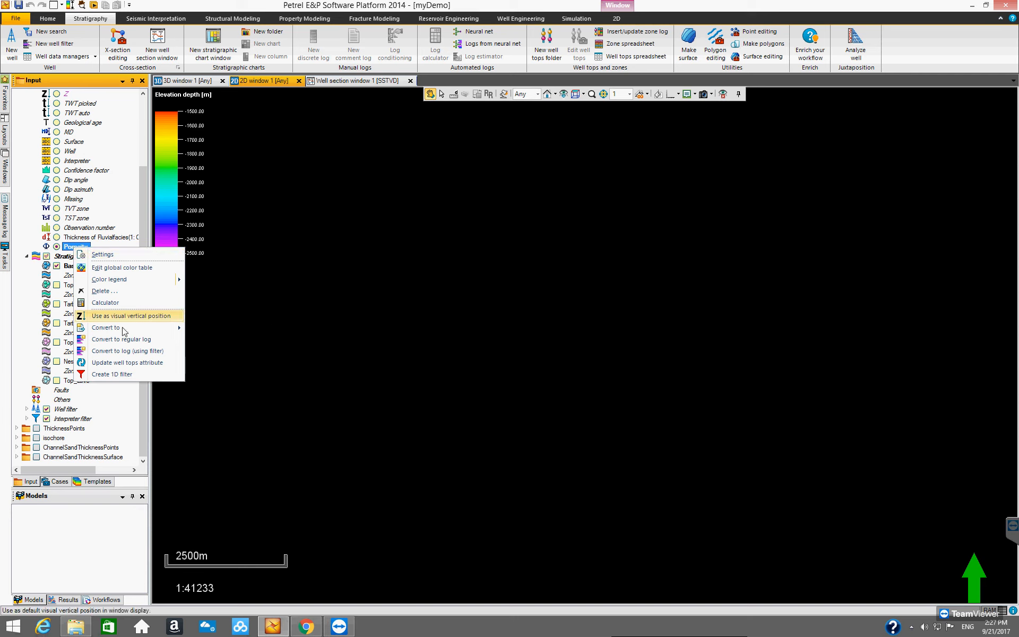
mouse_move(124, 329)
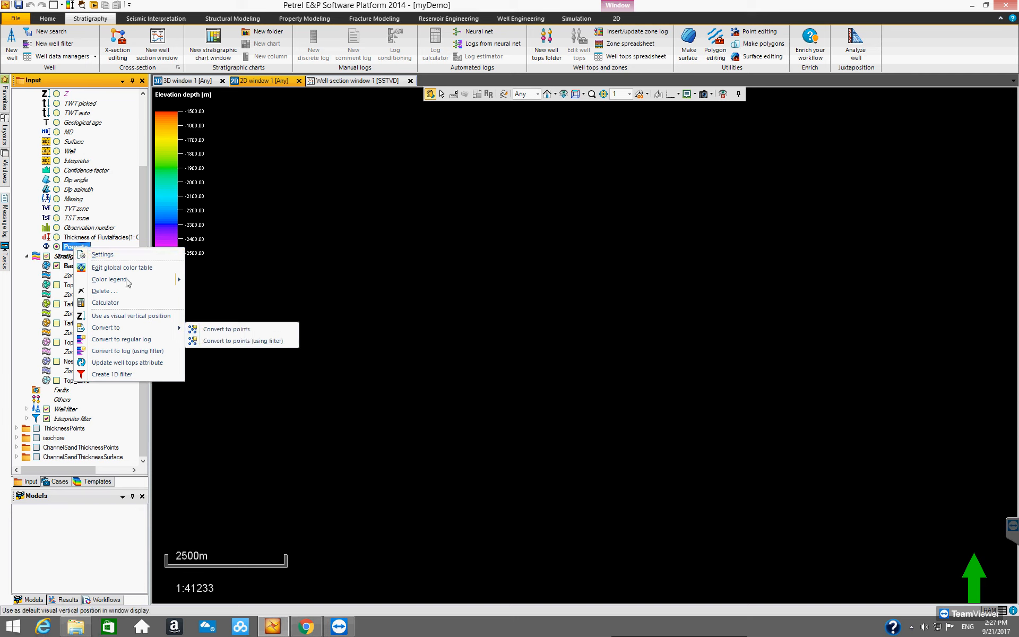
left_click(213, 340)
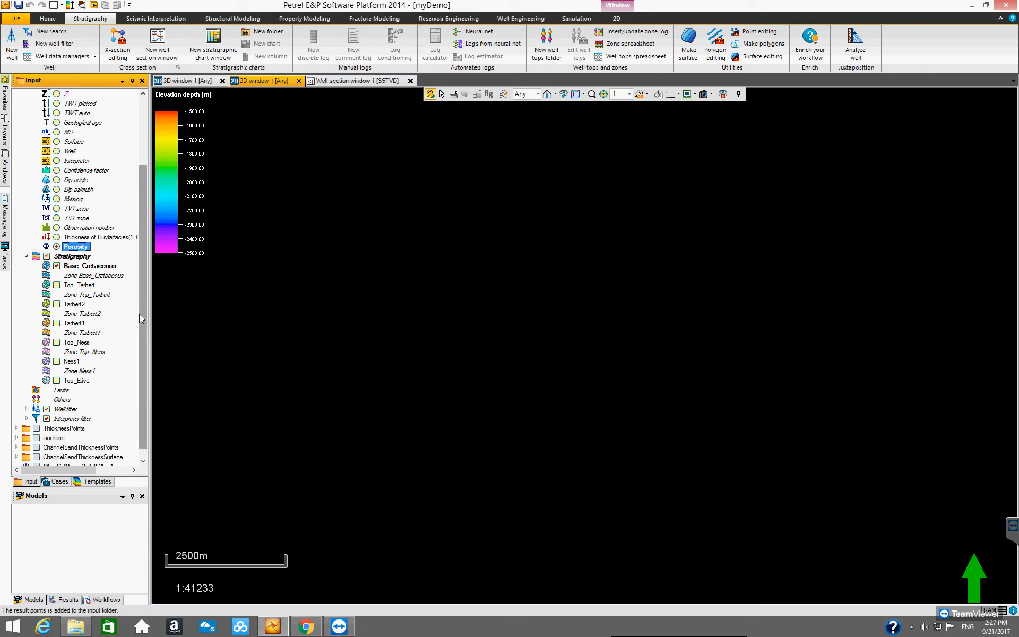
left_click_drag(139, 313, 138, 362)
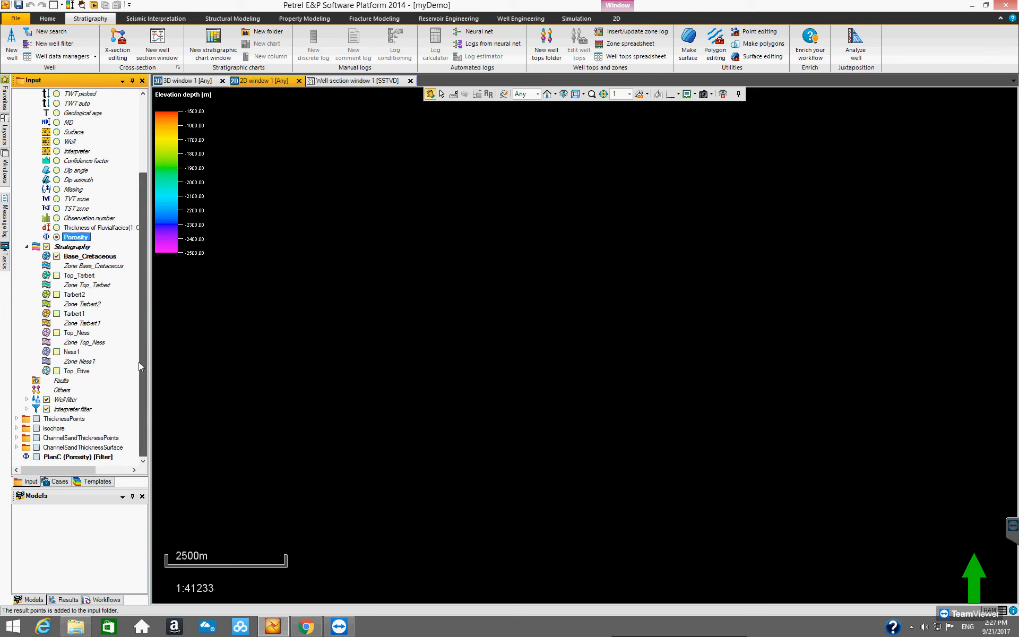
left_click(37, 458)
left_click(37, 458)
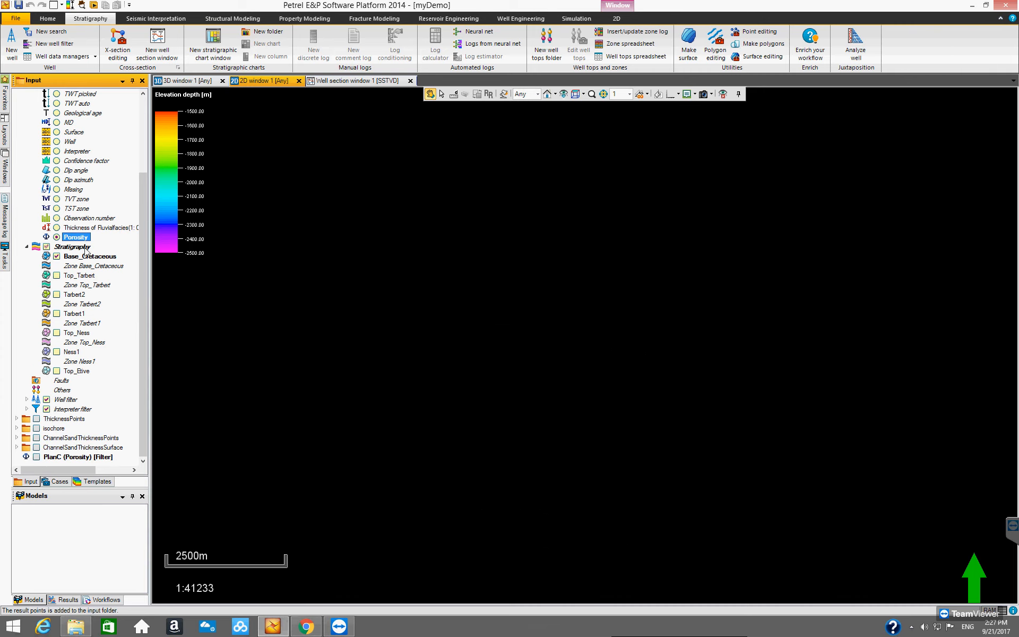
Enable only Top_Tarbert in the Stratigraphy folder and convert the Porosity attribute to points using the filter.
left_click(56, 257)
left_click(74, 276)
left_click(57, 276)
right_click(76, 238)
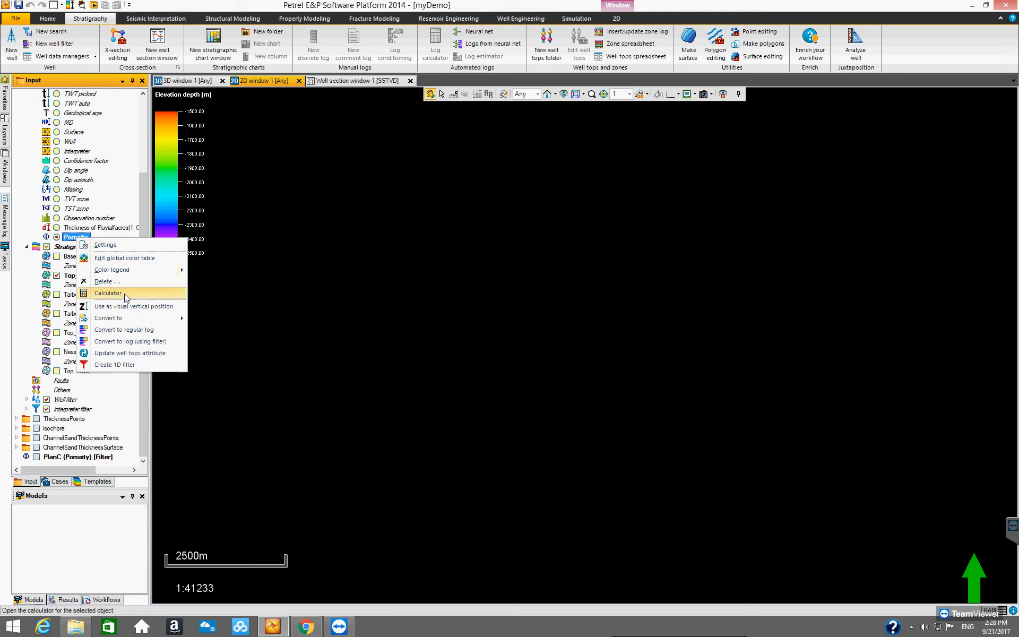
mouse_move(133, 318)
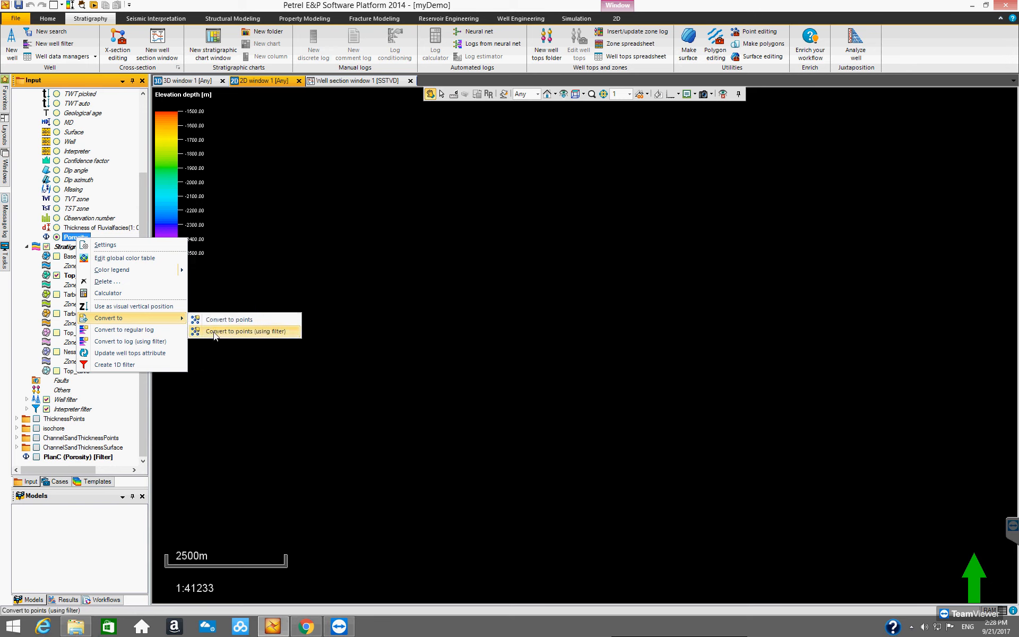
left_click(213, 331)
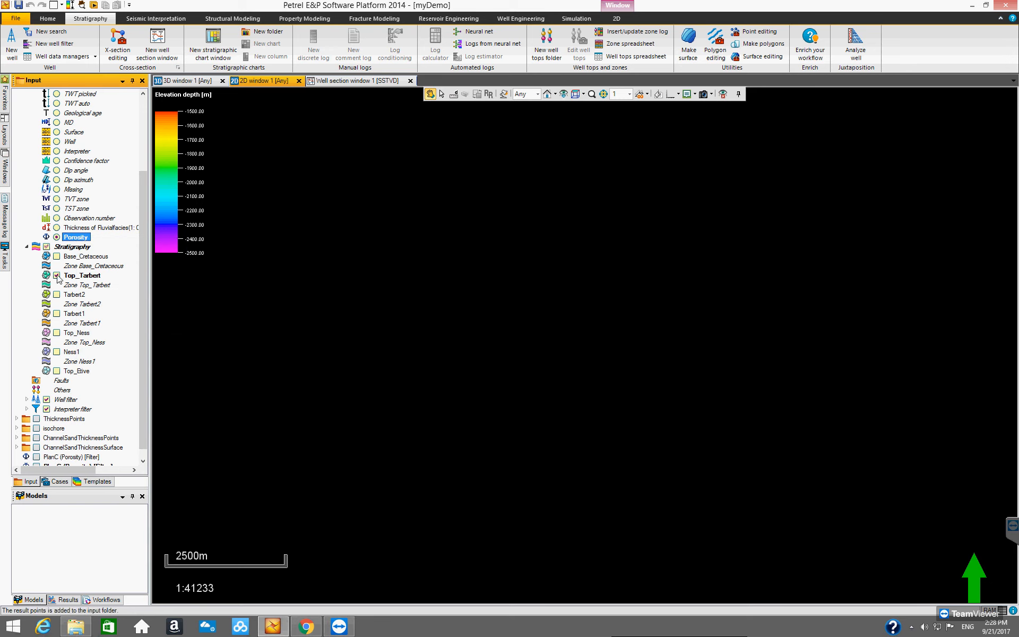
Enable only Tarbert2 in the Stratigraphy folder and convert the Porosity attribute to points using the filter.
left_click(69, 296)
left_click(57, 295)
right_click(74, 237)
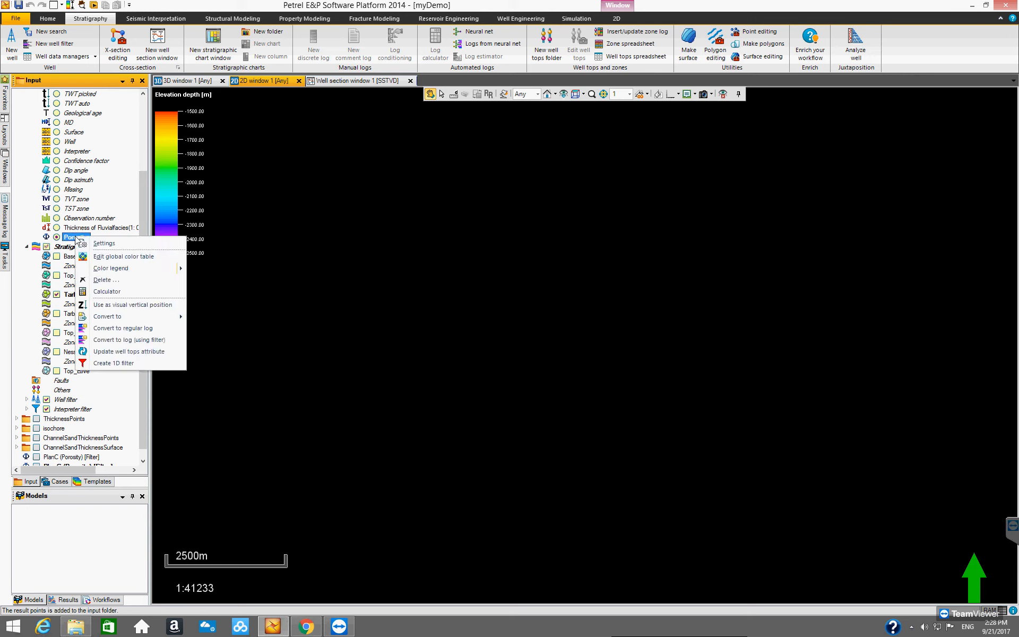
mouse_move(175, 316)
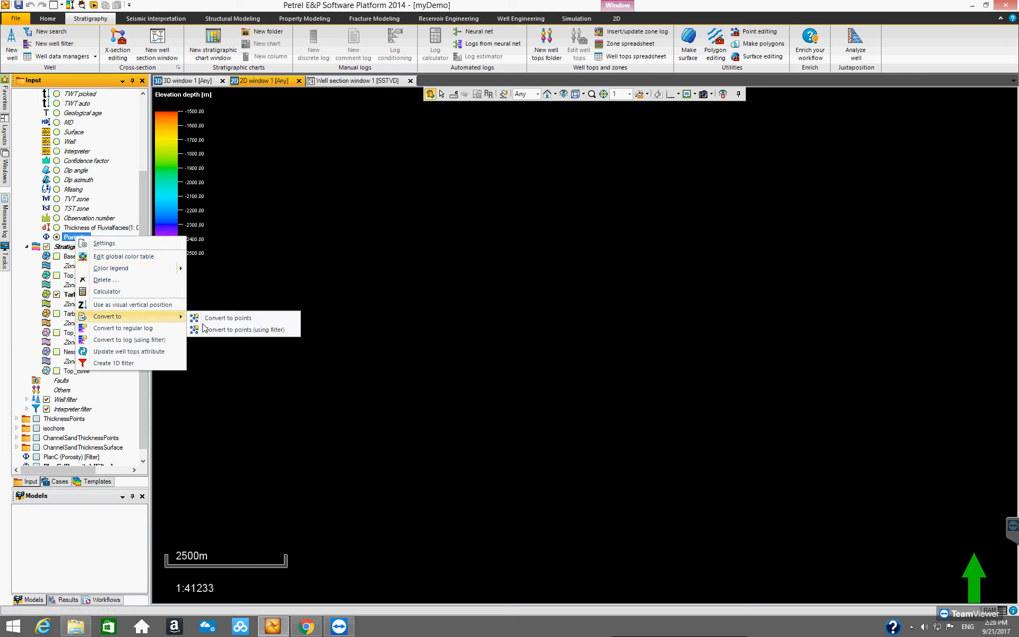
left_click(205, 328)
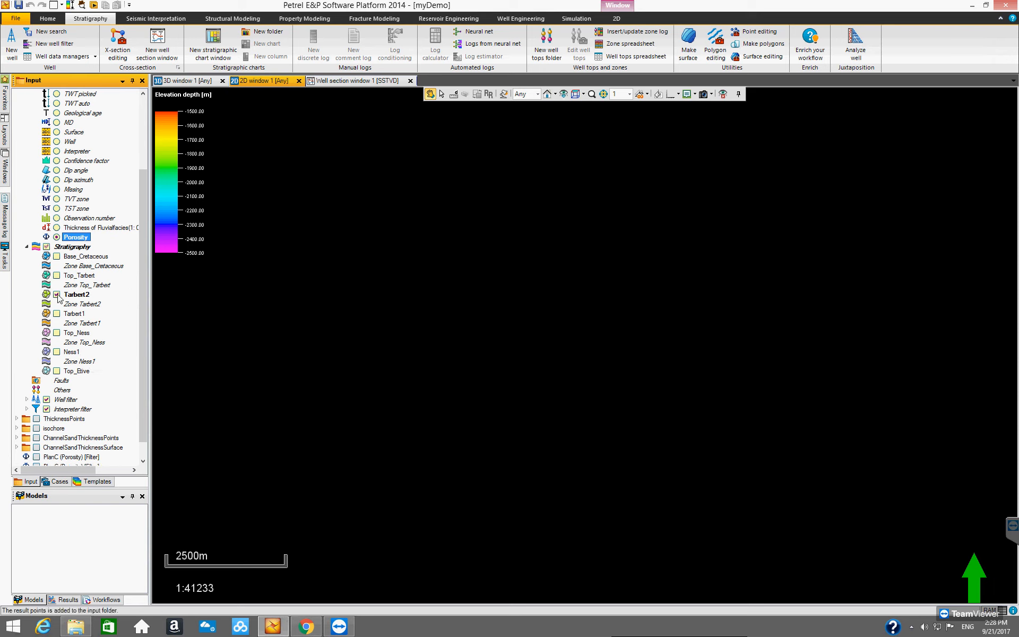
Enable only Tarbert1 in the Stratigraphy folder and convert the Porosity attribute to points using the filter.
left_click(69, 317)
left_click(56, 314)
right_click(74, 239)
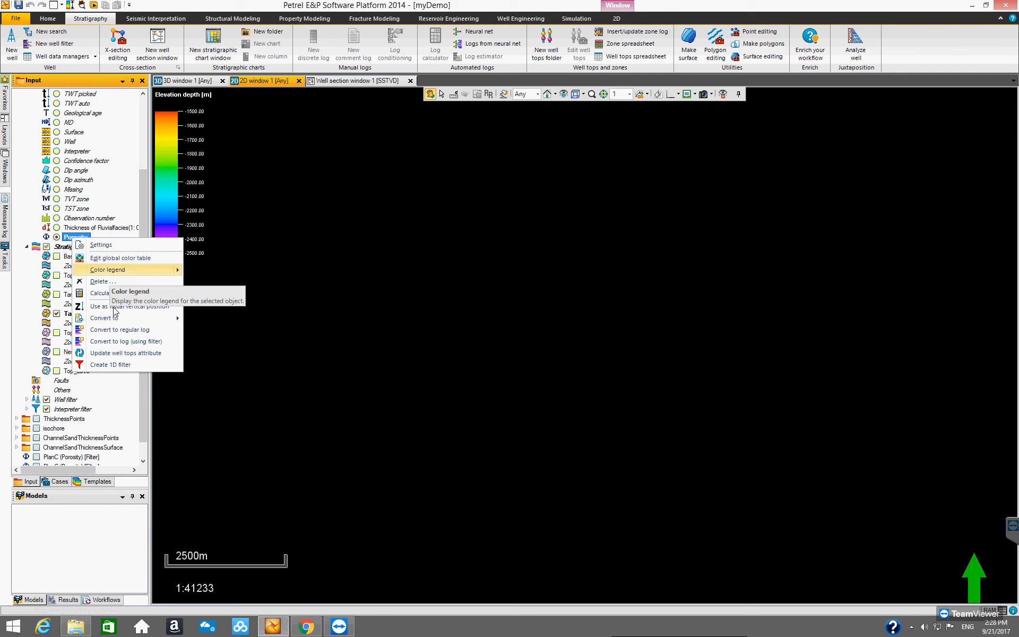
mouse_move(116, 319)
left_click(222, 335)
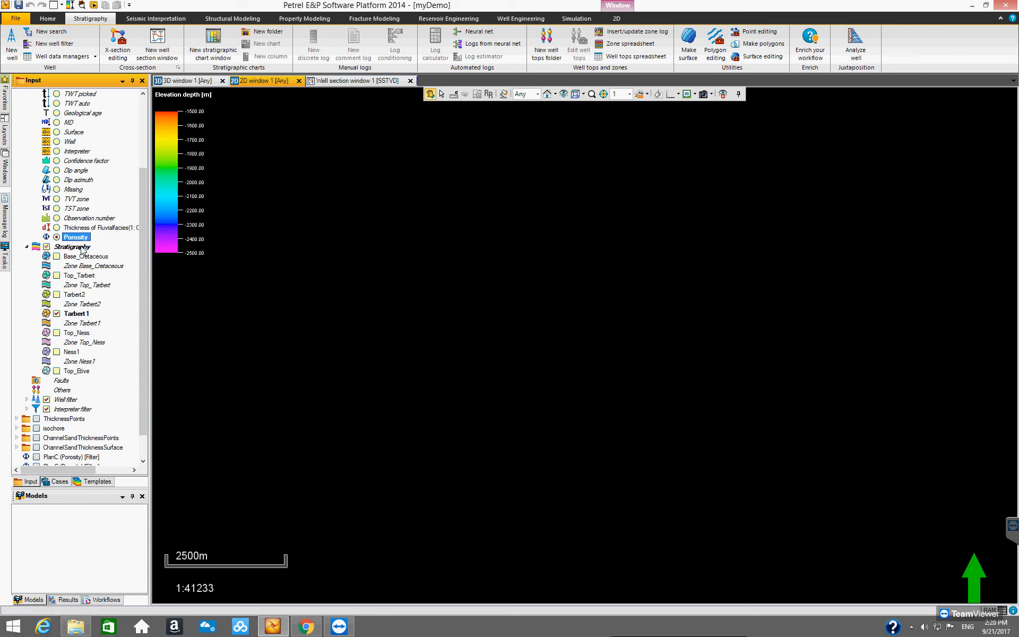
Enable only Top_Ness in the Stratigraphy folder and convert the Porosity attribute to points using the filter.
left_click(57, 313)
left_click(74, 332)
left_click(56, 333)
right_click(75, 239)
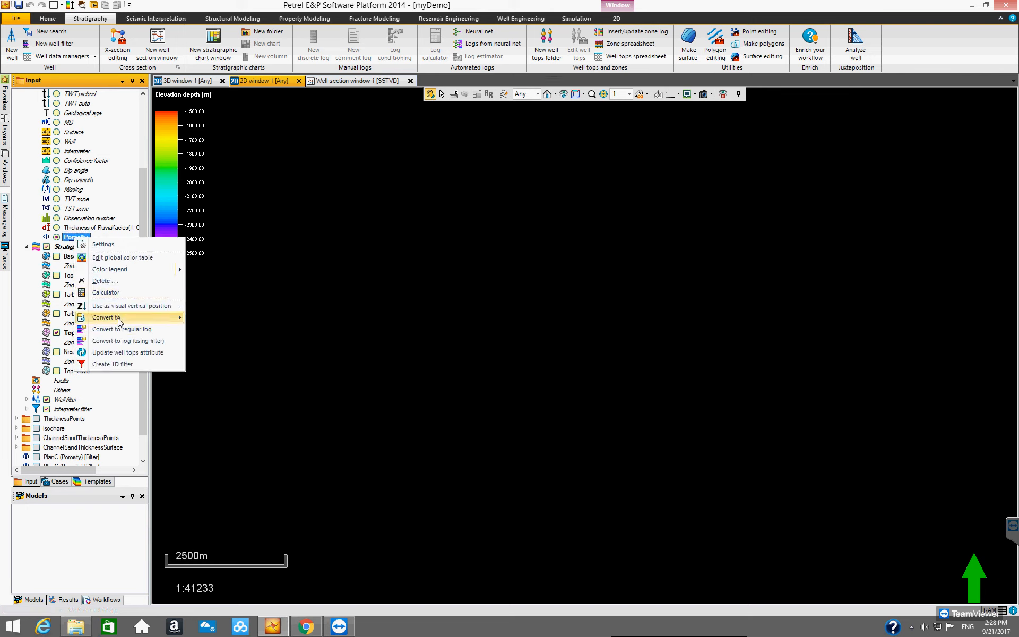
mouse_move(118, 319)
left_click(206, 332)
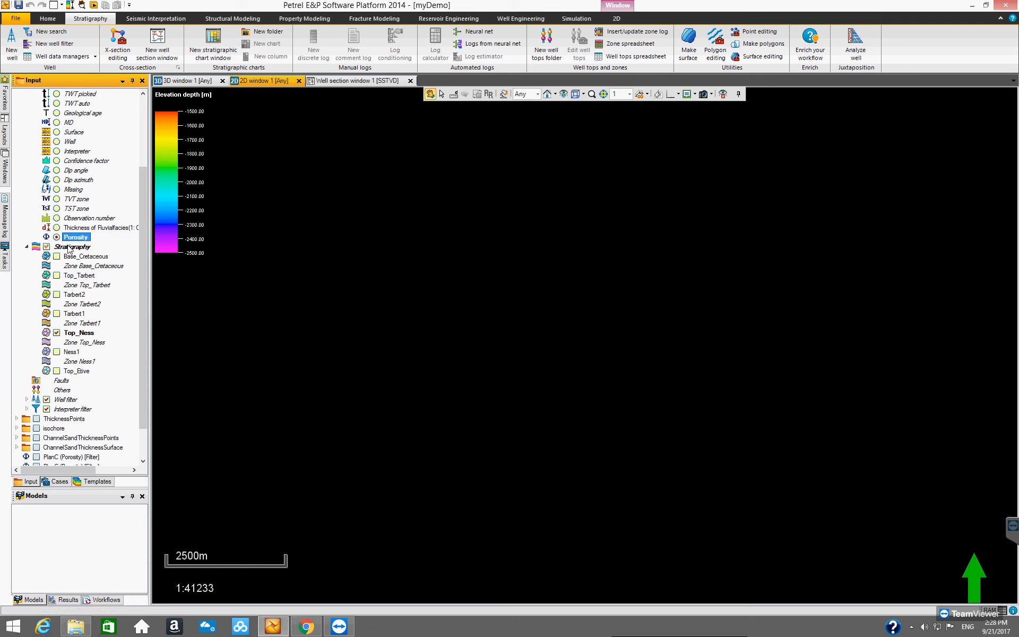
Enable only Ness1 in the Stratigraphy folder and convert the Porosity attribute to points using the filter.
left_click(56, 351)
left_click(72, 352)
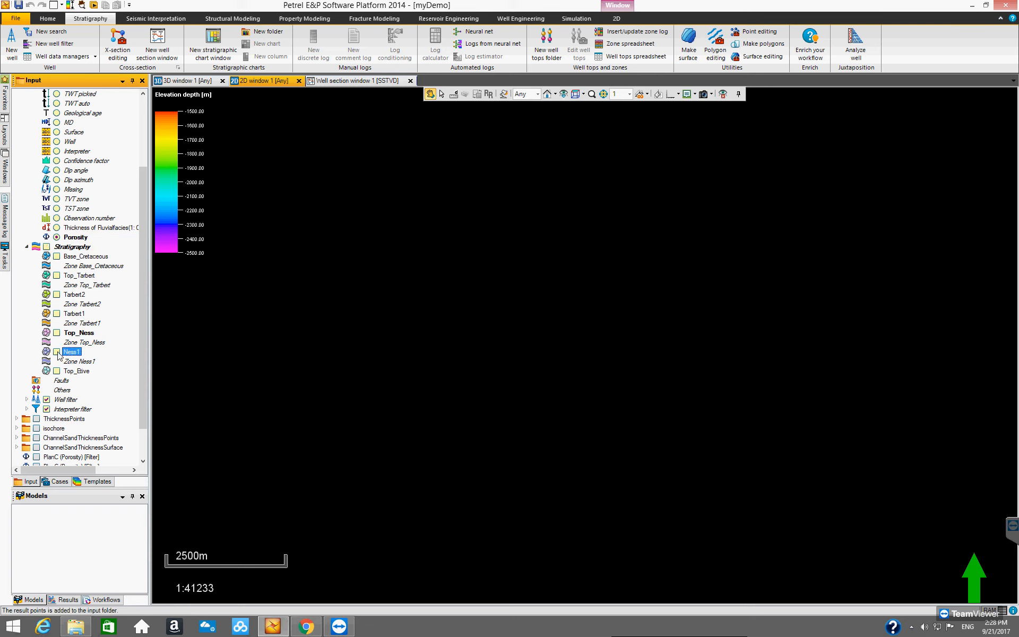
right_click(70, 239)
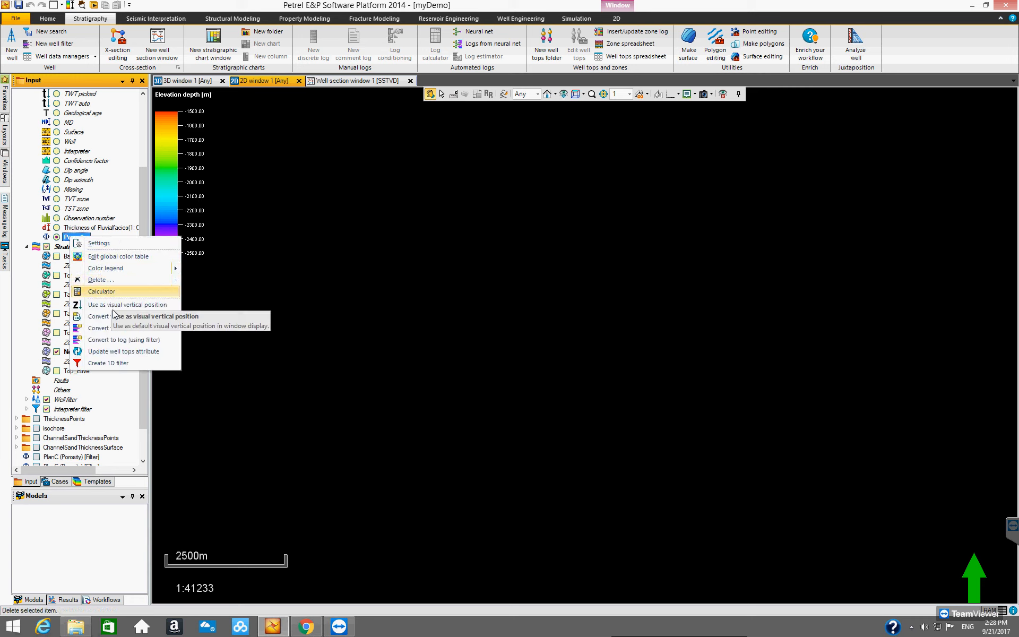
mouse_move(119, 317)
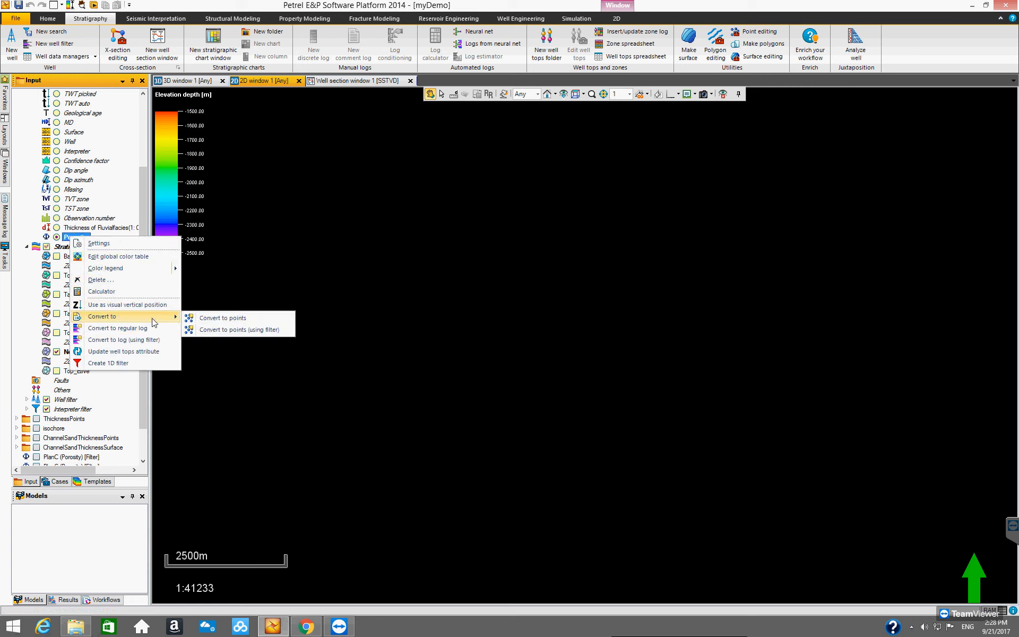
left_click(223, 330)
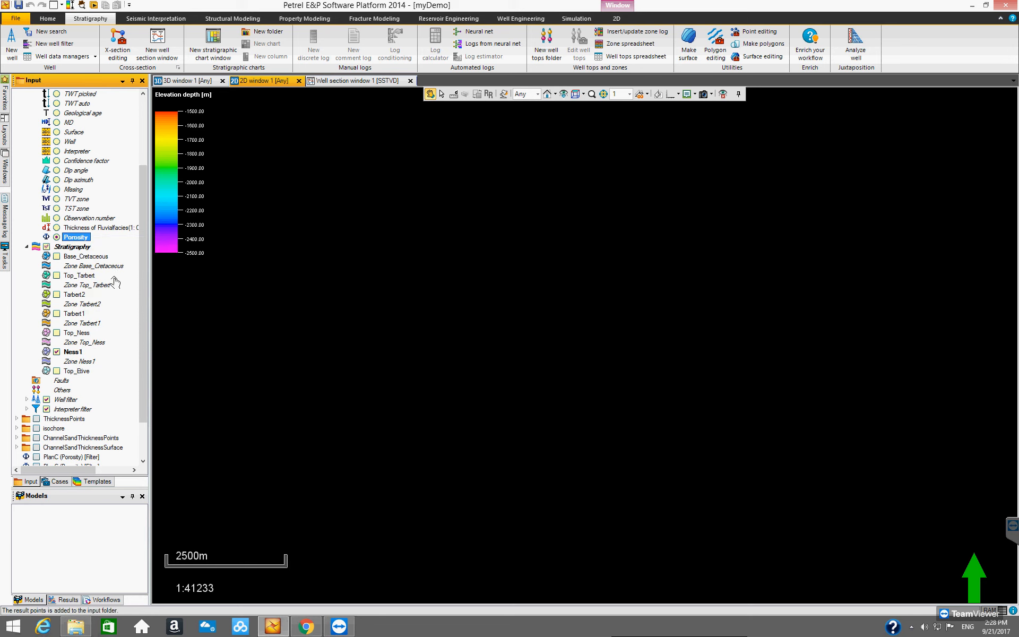
Enable only Top_Etive in the Stratigraphy folder and try to convert the Porosity attribute to points using the filter.
left_click(57, 352)
left_click(74, 372)
left_click(57, 371)
right_click(74, 239)
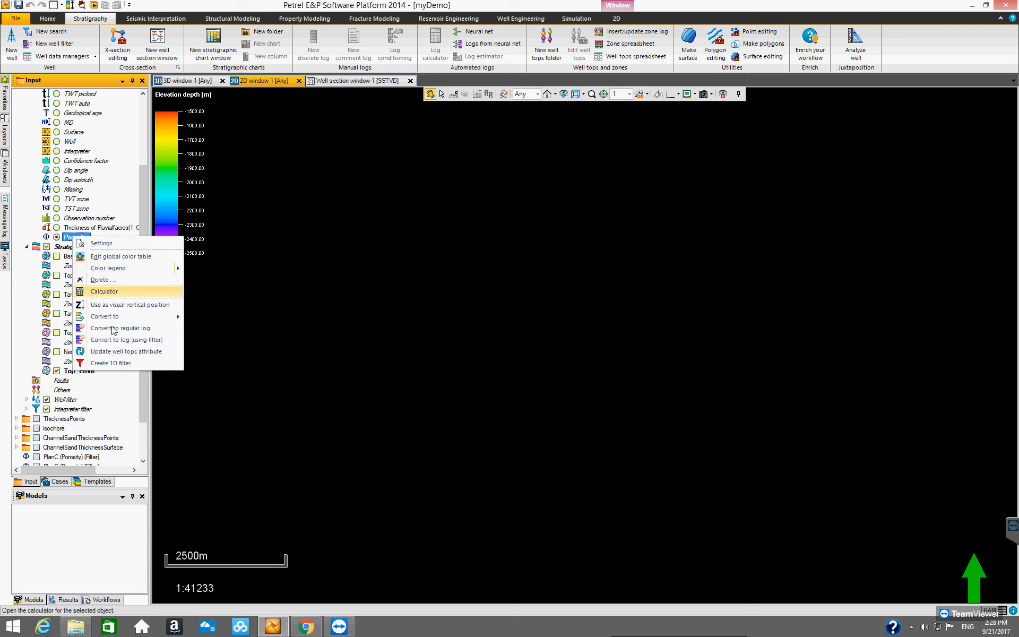
mouse_move(117, 317)
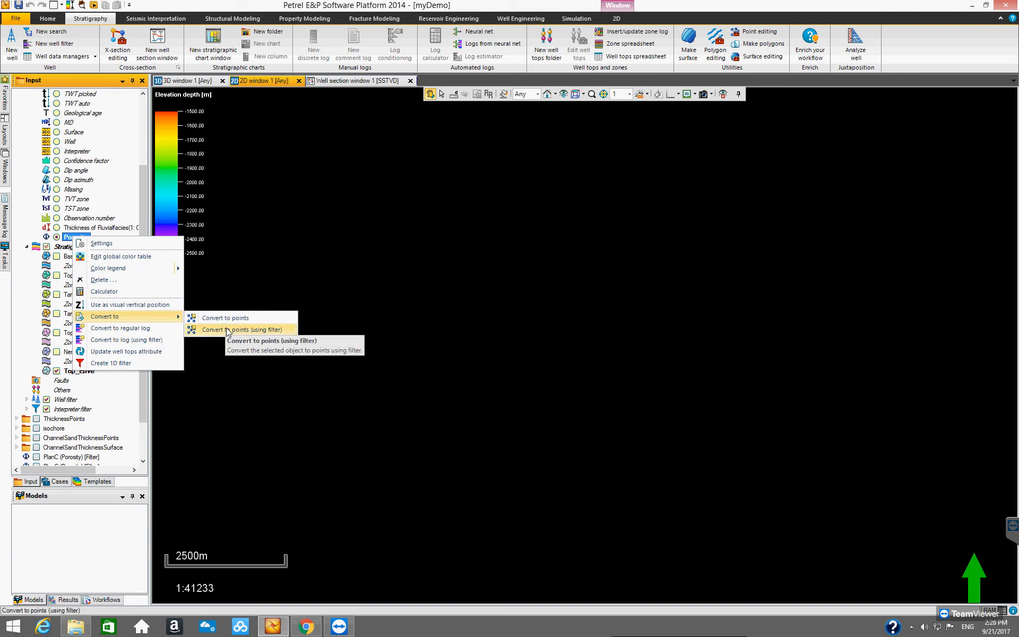
left_click(246, 329)
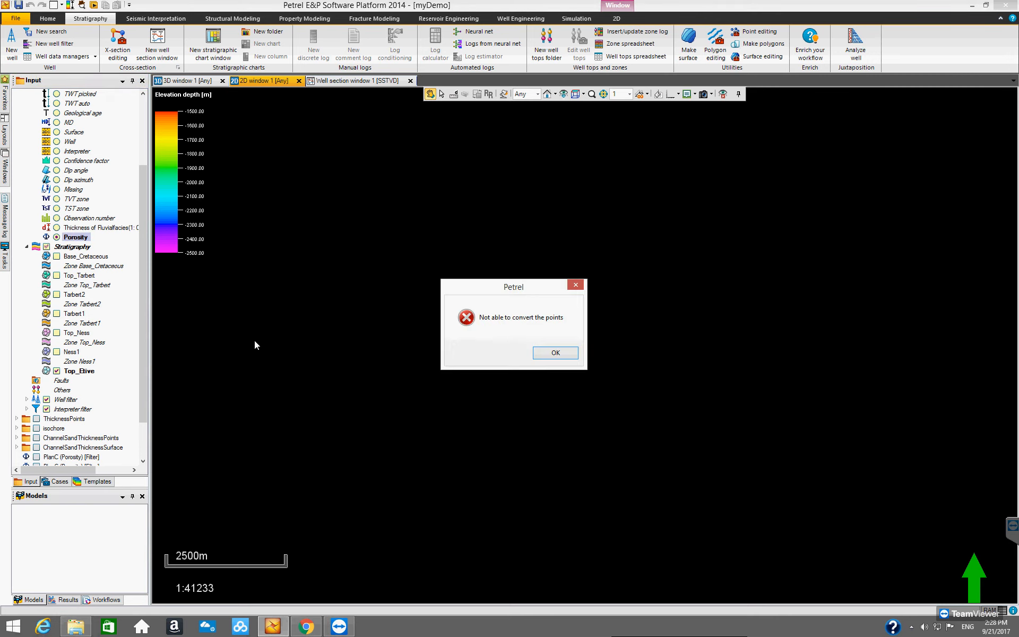
left_click(538, 354)
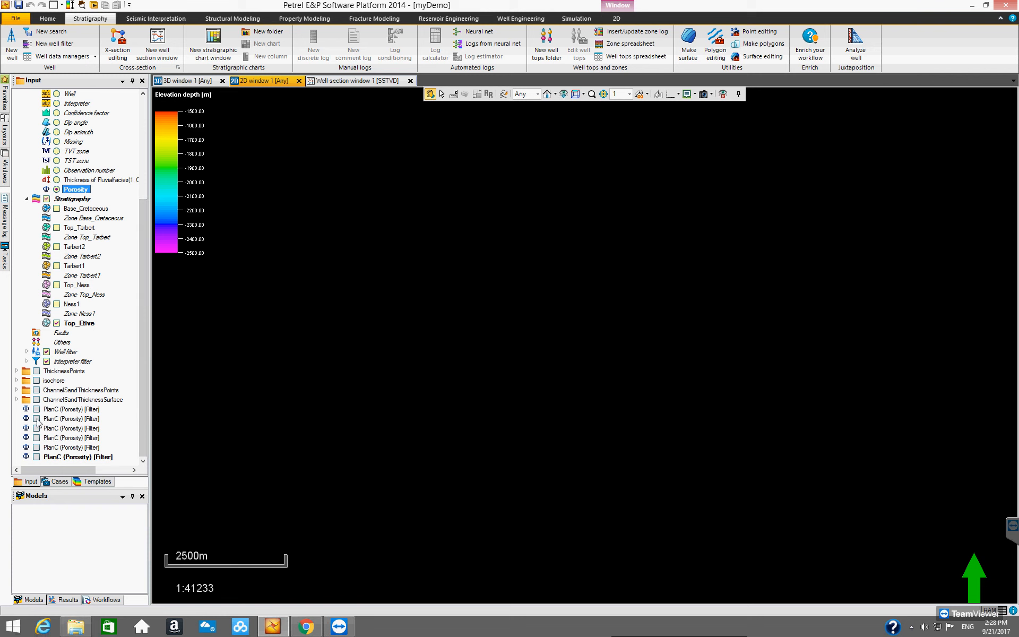
Display the third porosity point set and create a new input folder named AveragePorosityPoints.
left_click(36, 428)
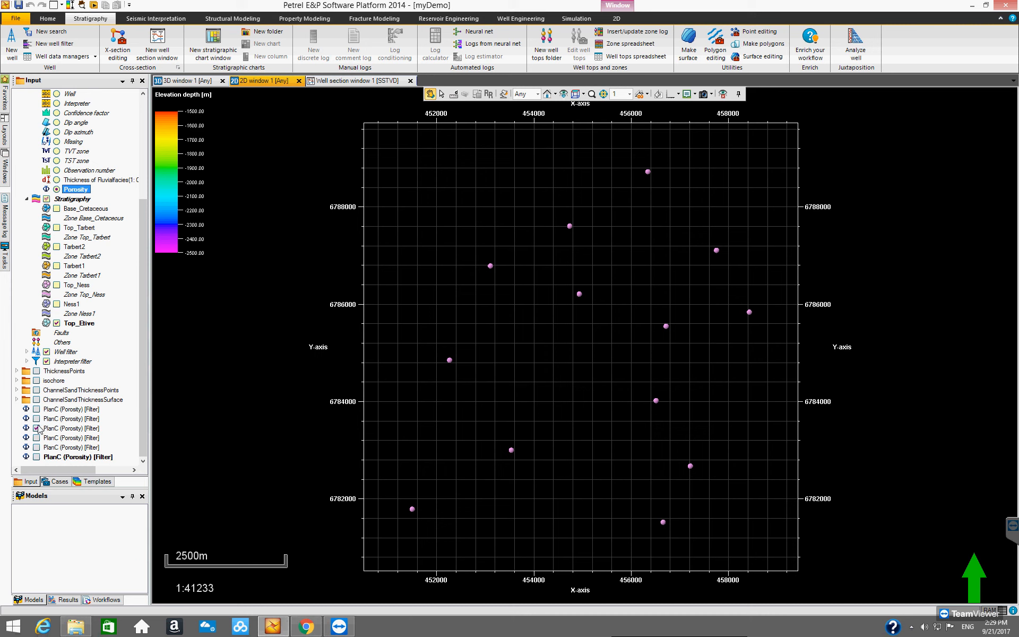
right_click(122, 428)
left_click(144, 444)
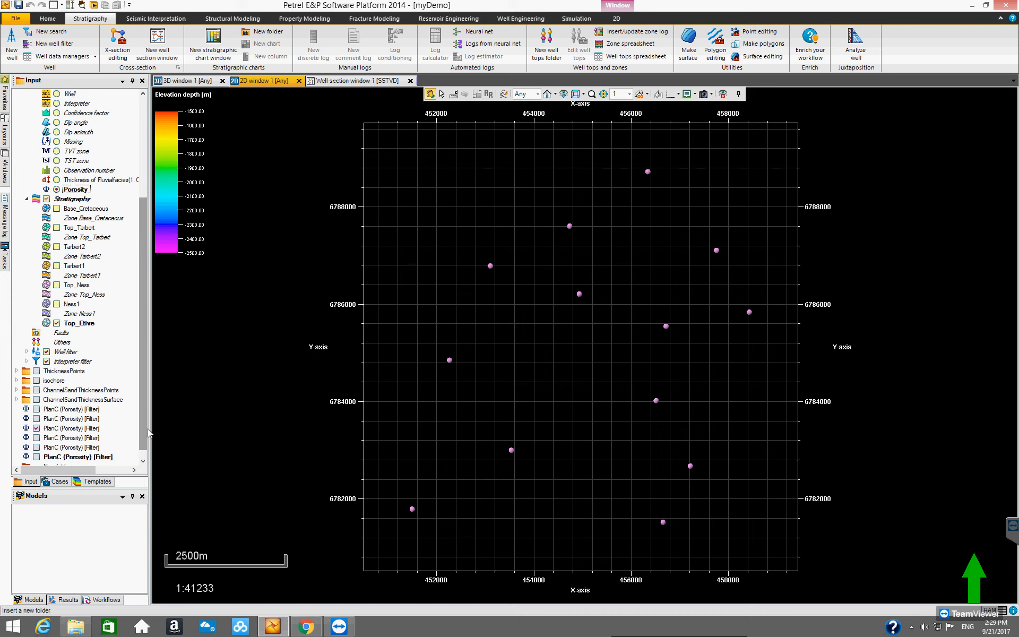
left_click_drag(144, 448, 101, 468)
double_click(60, 459)
left_click(160, 82)
type("AveragePorosity")
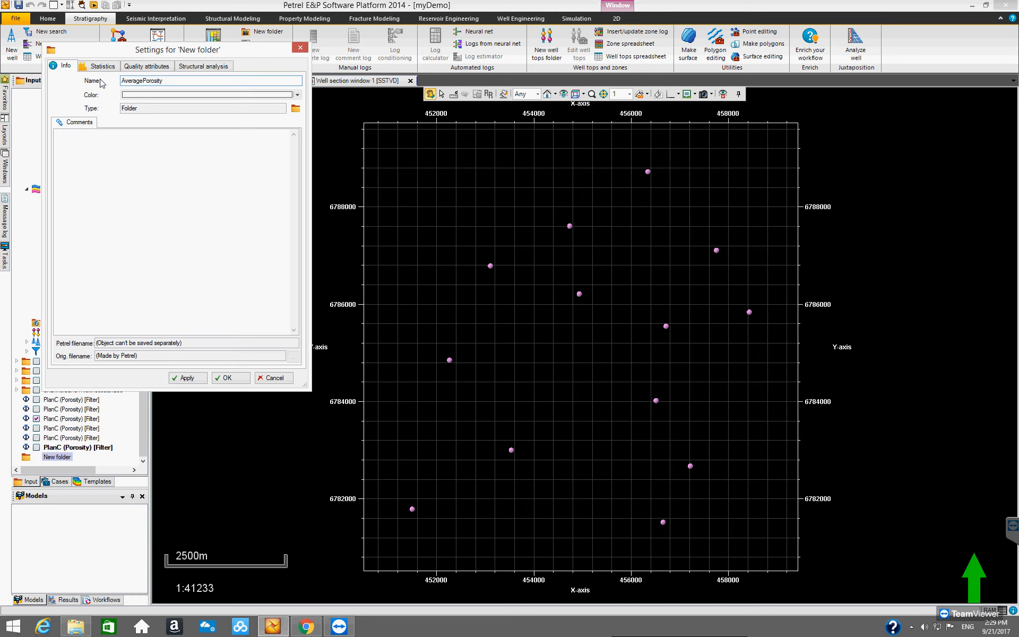
type("Points")
left_click(227, 377)
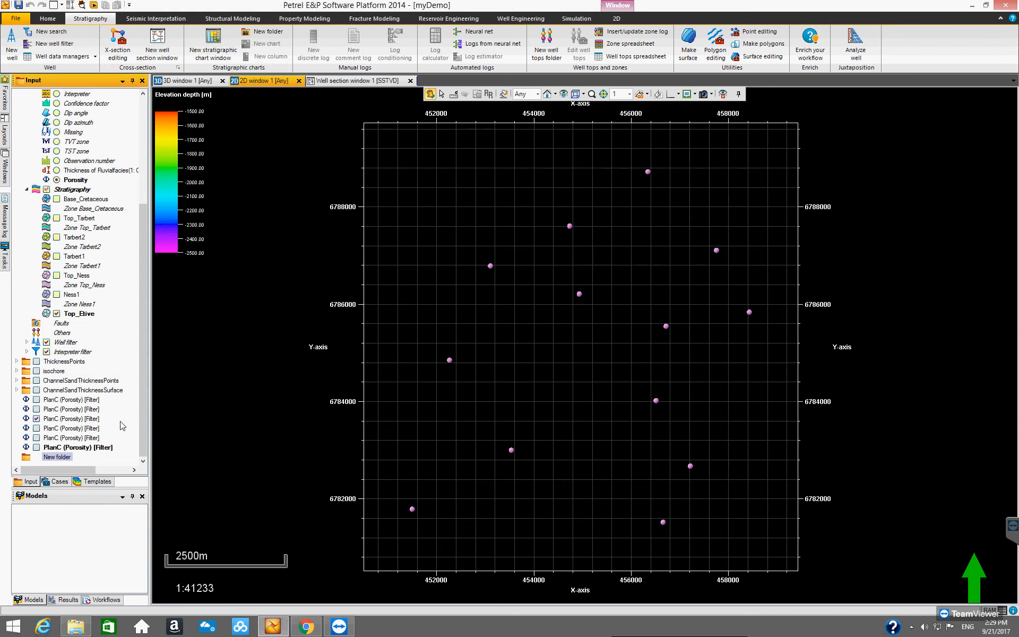
Move all six PlanC (Porosity) [Filter] point sets into the AveragePorosityPoints folder and expand it.
left_click(81, 402)
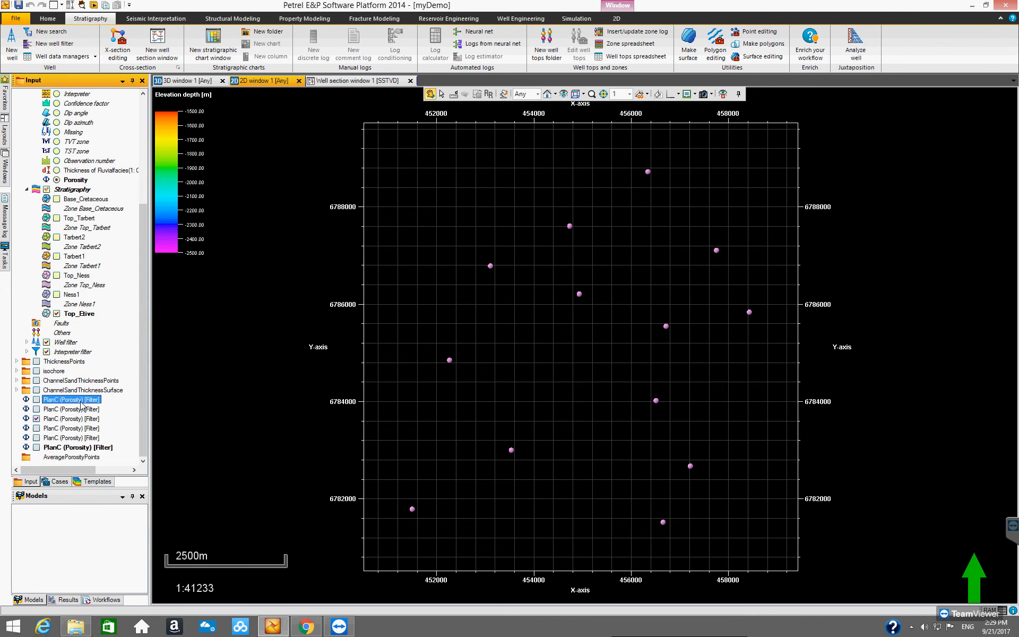
left_click(82, 449, "shift")
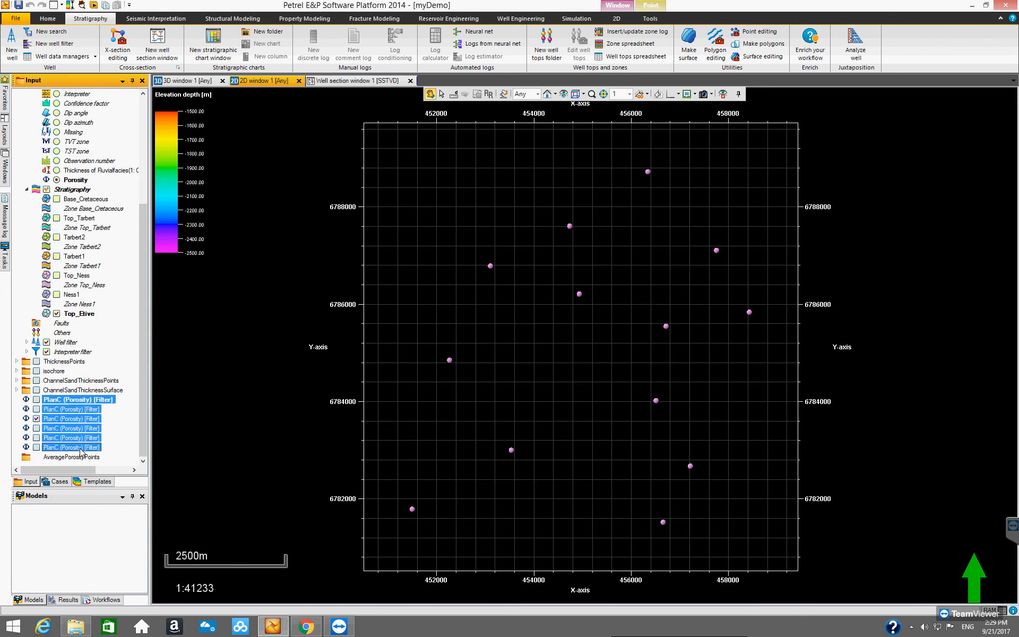
left_click(82, 458, "shift")
left_click_drag(83, 461, 84, 459)
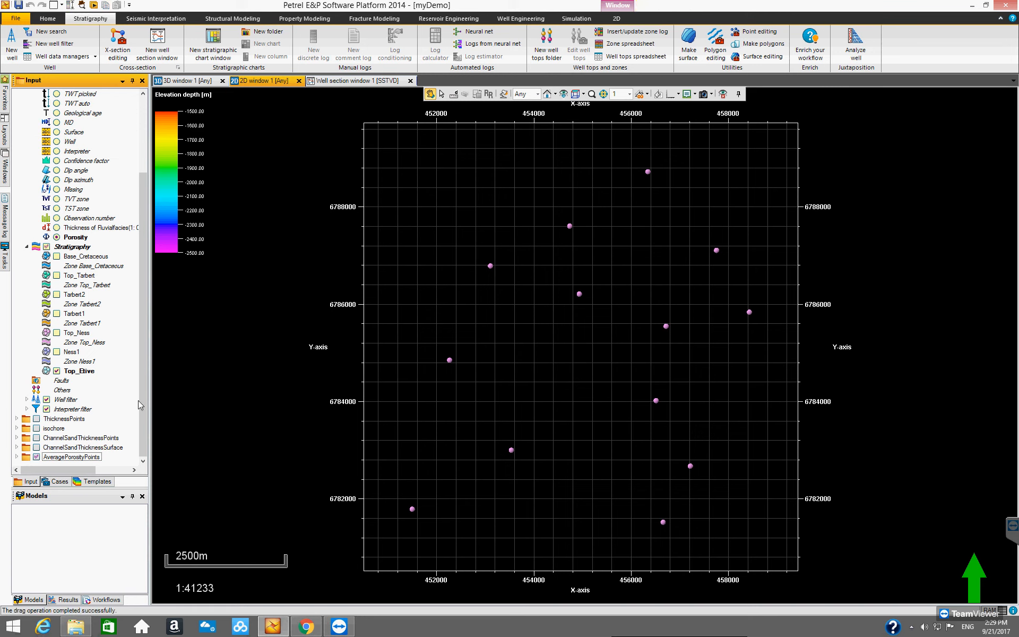
left_click(17, 457)
scroll(139, 371, "down", 2)
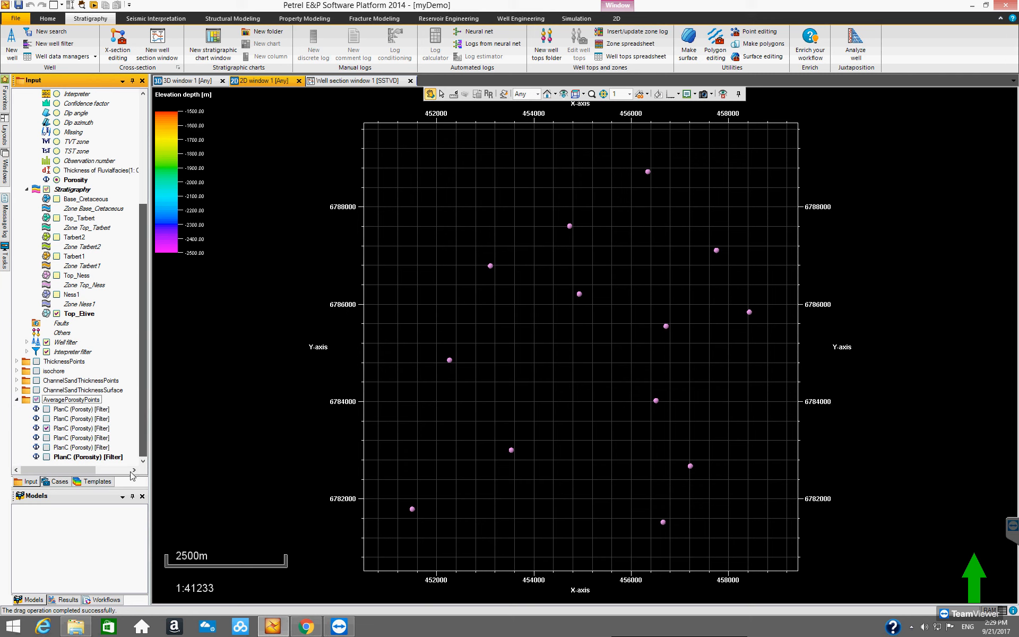
Reset the Make surface settings with an empty result surface and use the third porosity point set in AveragePorosityPoints as main input.
left_click(76, 429)
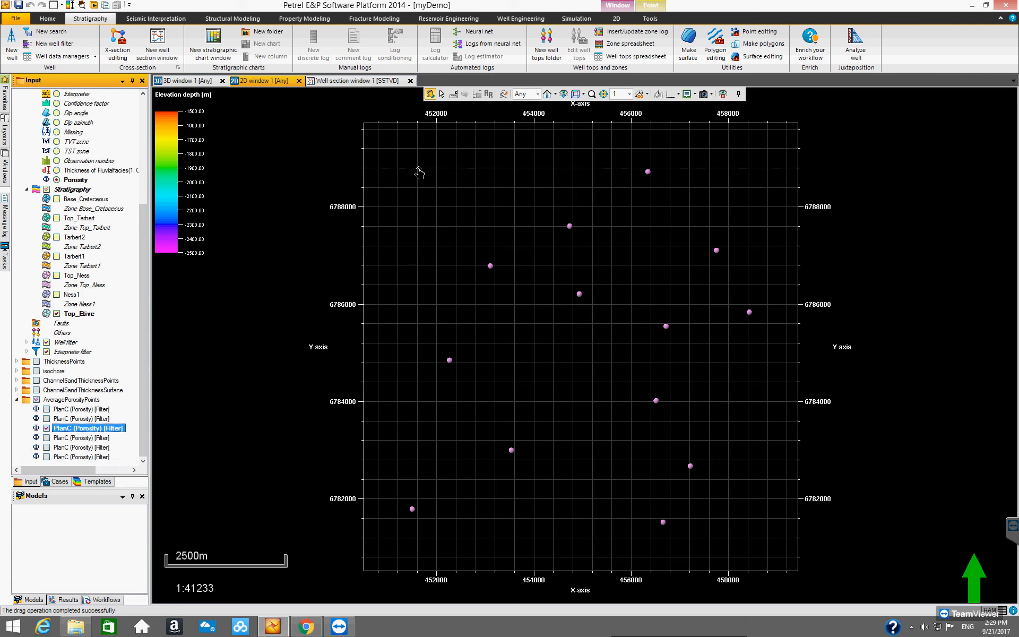
left_click(715, 41)
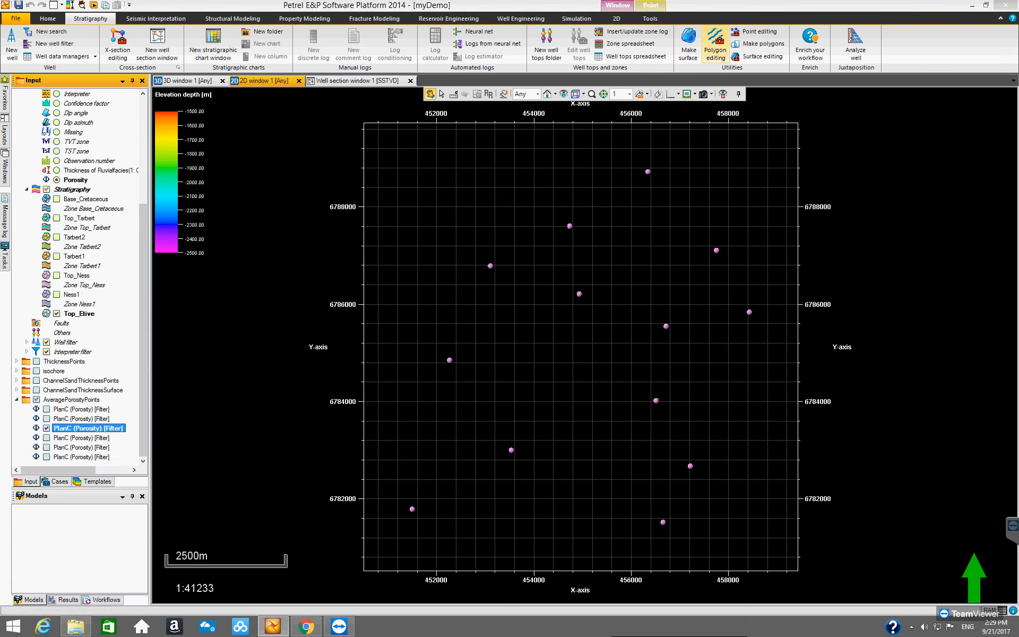
left_click(689, 42)
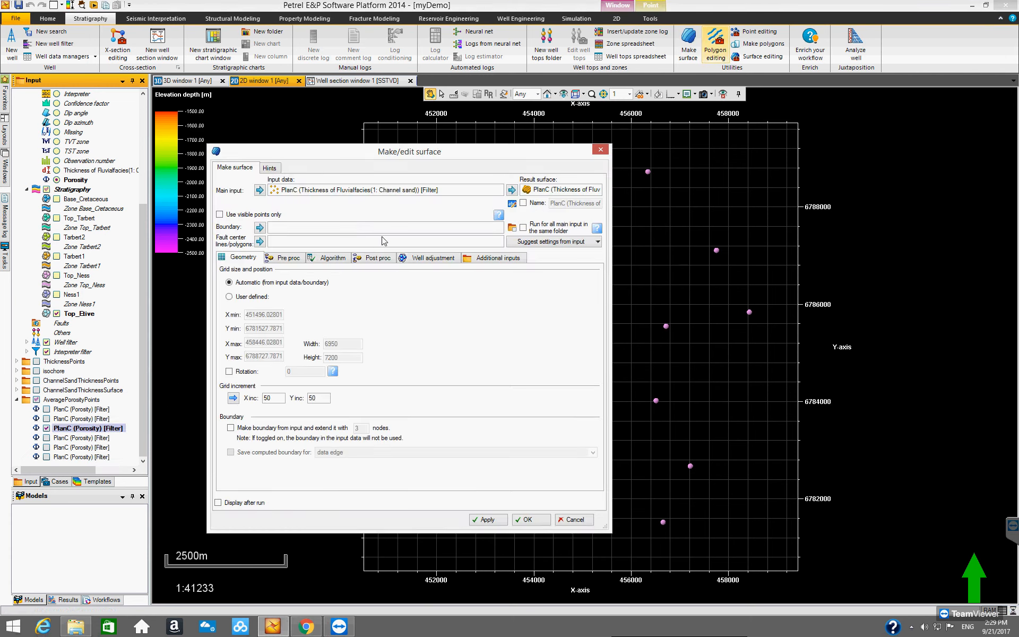
left_click(542, 191)
key("Delete")
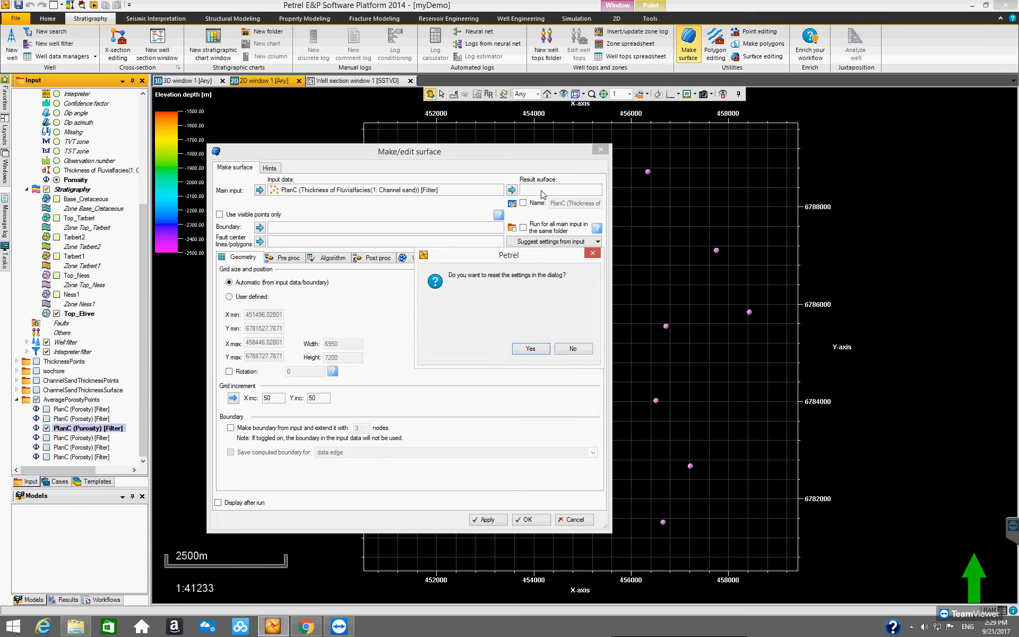
left_click(530, 346)
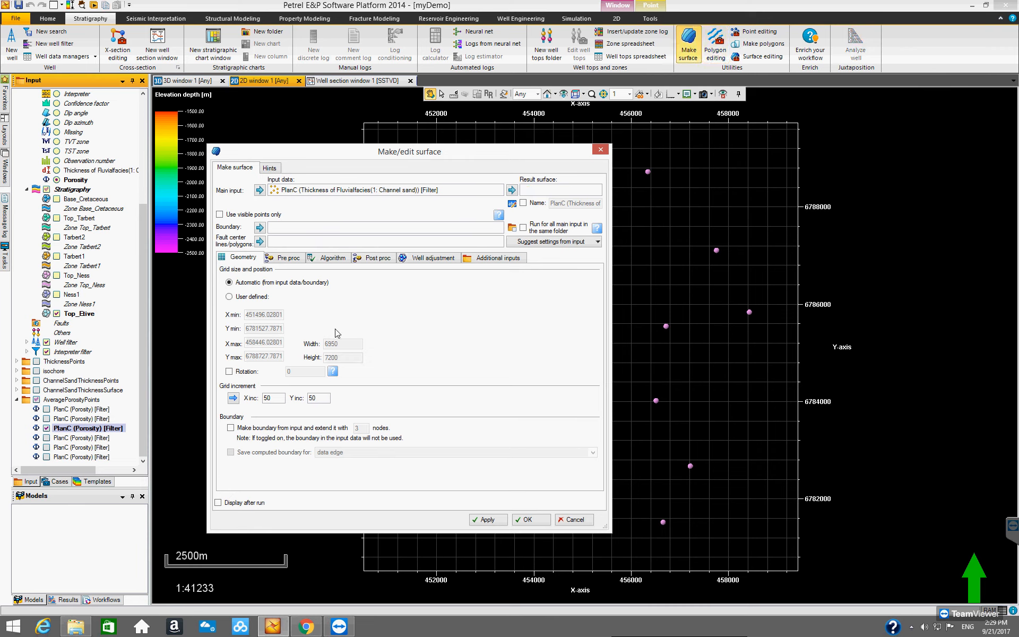
left_click(259, 190)
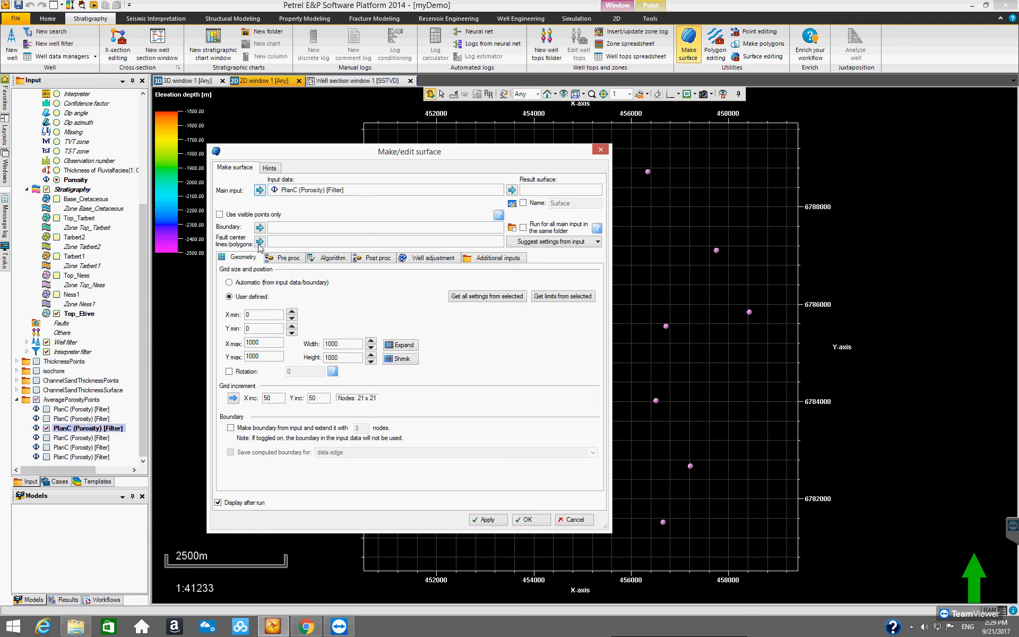
Create surfaces for all main inputs in the same folder, with grid size and position automatic from the input data.
left_click(523, 227)
left_click(230, 282)
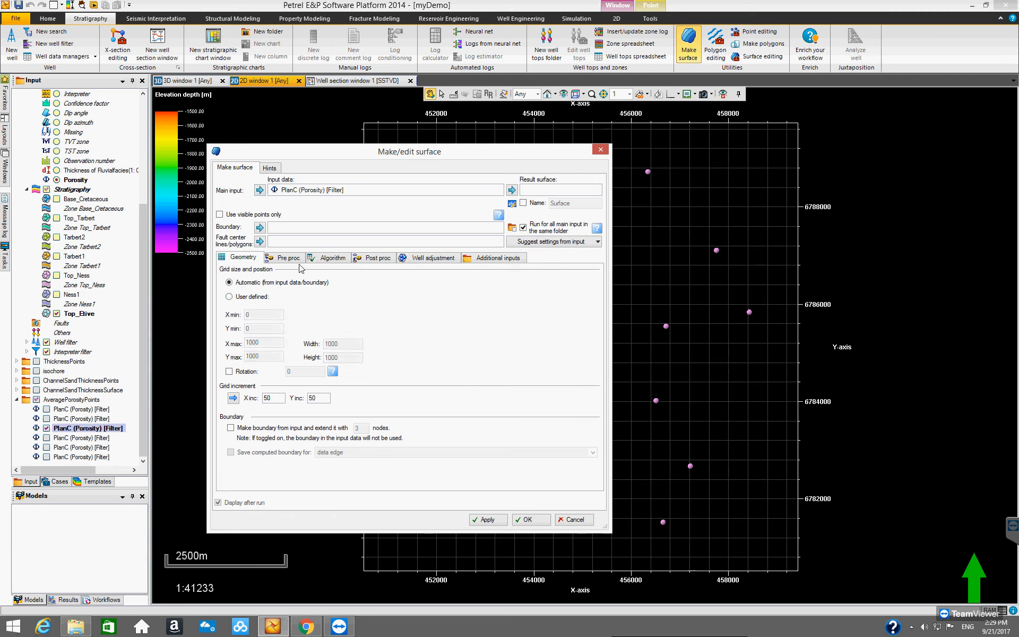
left_click(329, 258)
left_click(242, 257)
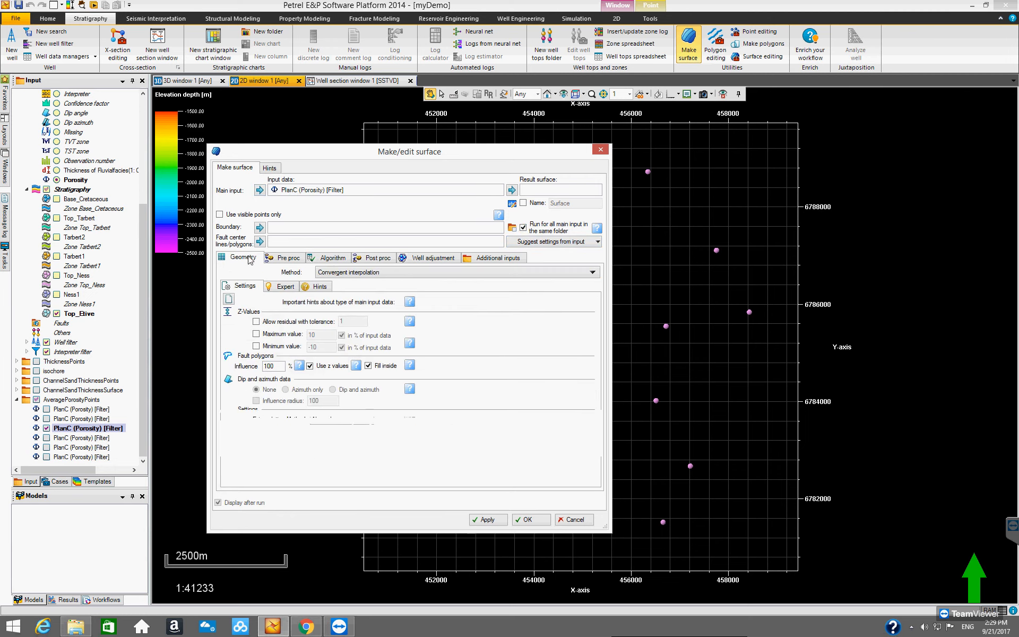
left_click(524, 519)
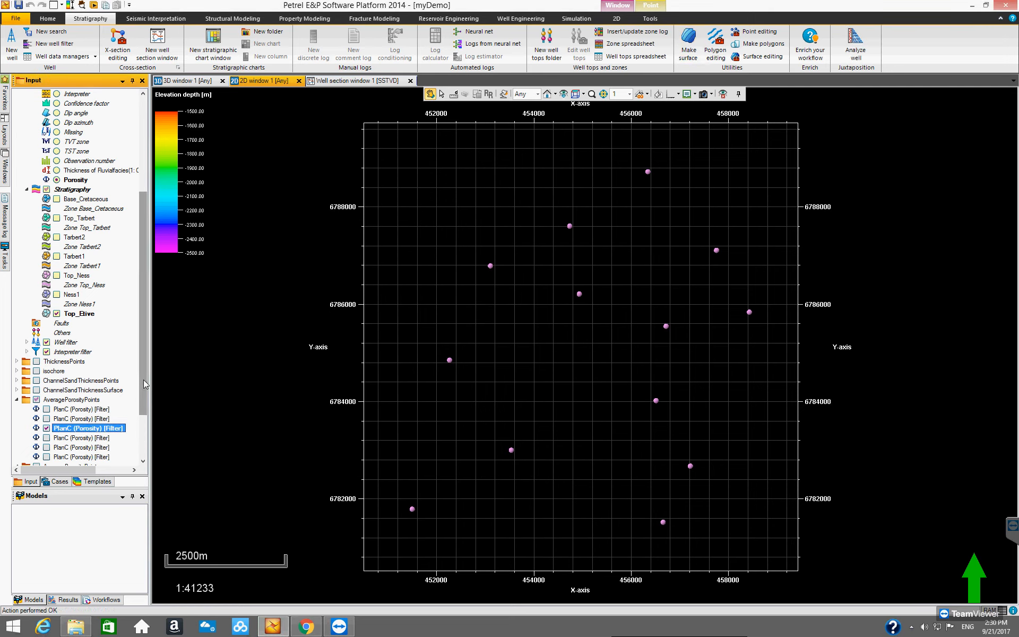
Hide the displayed point set, collapse its folder, and display the third porosity surface from the new surface folder.
left_click(143, 461)
scroll(143, 461, "down", 2)
left_click(46, 361)
left_click(17, 334)
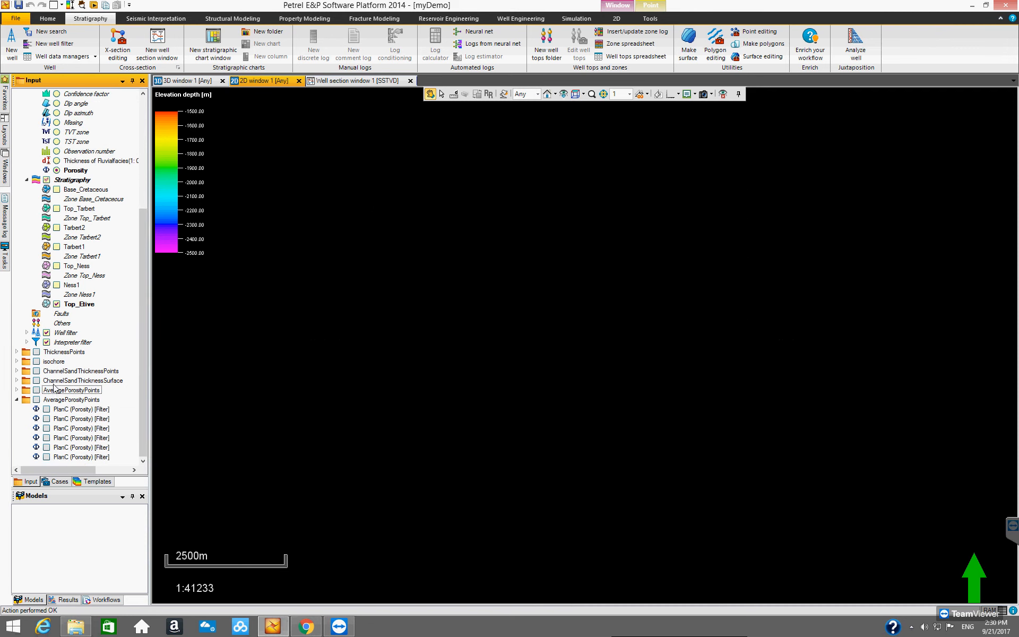
left_click(47, 428)
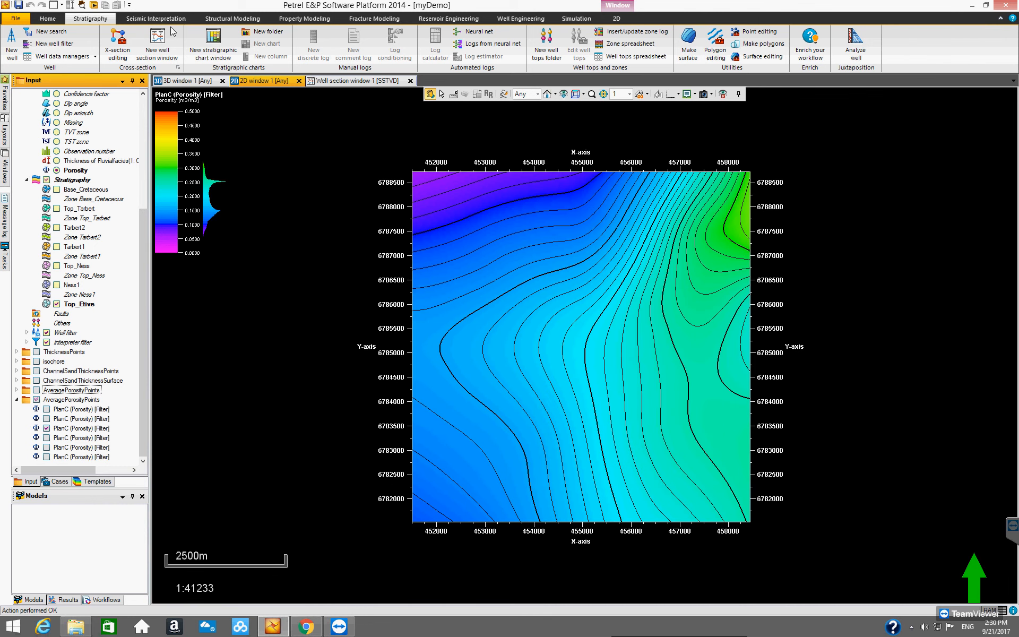
Adjust the color table to the value range of the third porosity surface.
left_click(81, 428)
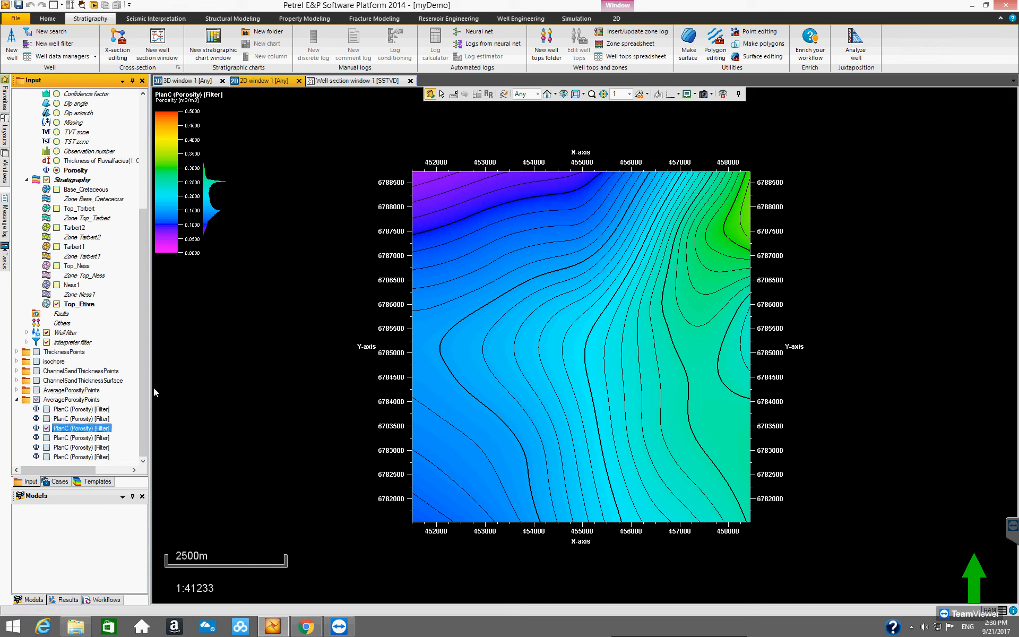
left_click(654, 6)
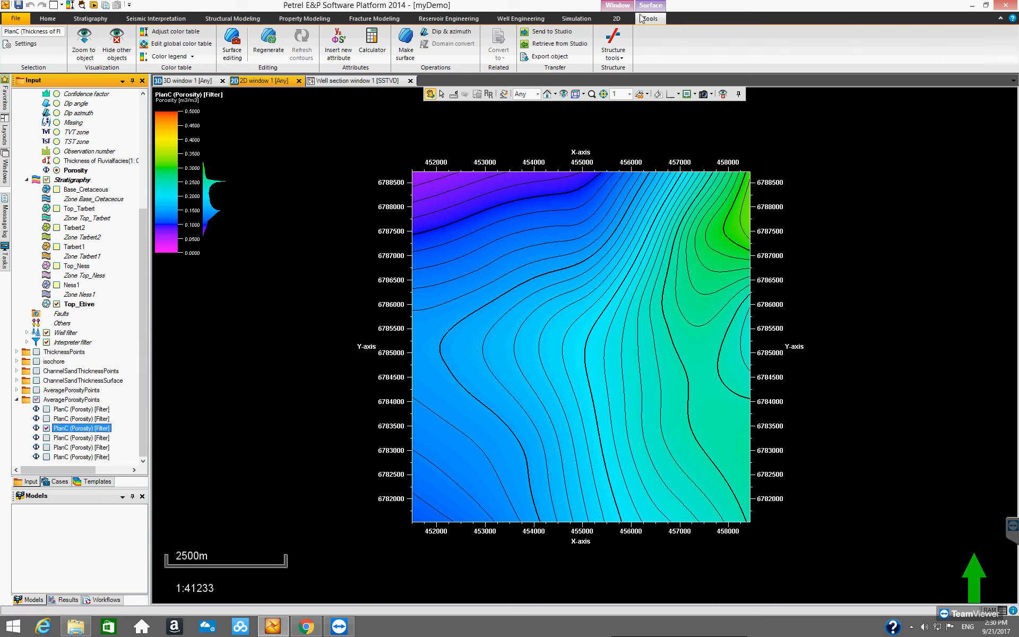
left_click(186, 33)
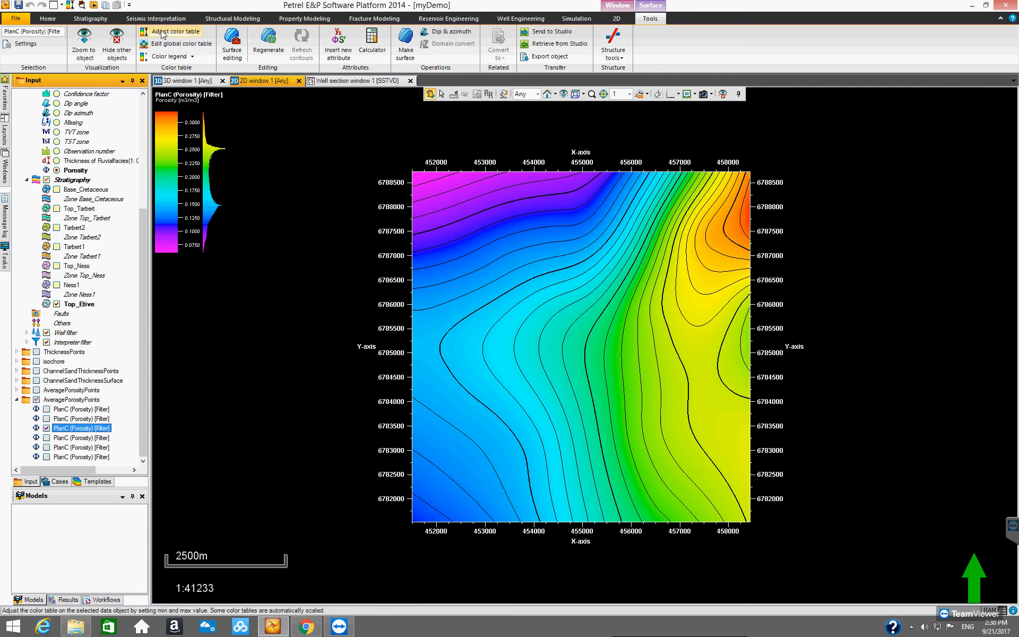
Display the fourth porosity surface instead of the third and adjust the color table to its values.
left_click(47, 428)
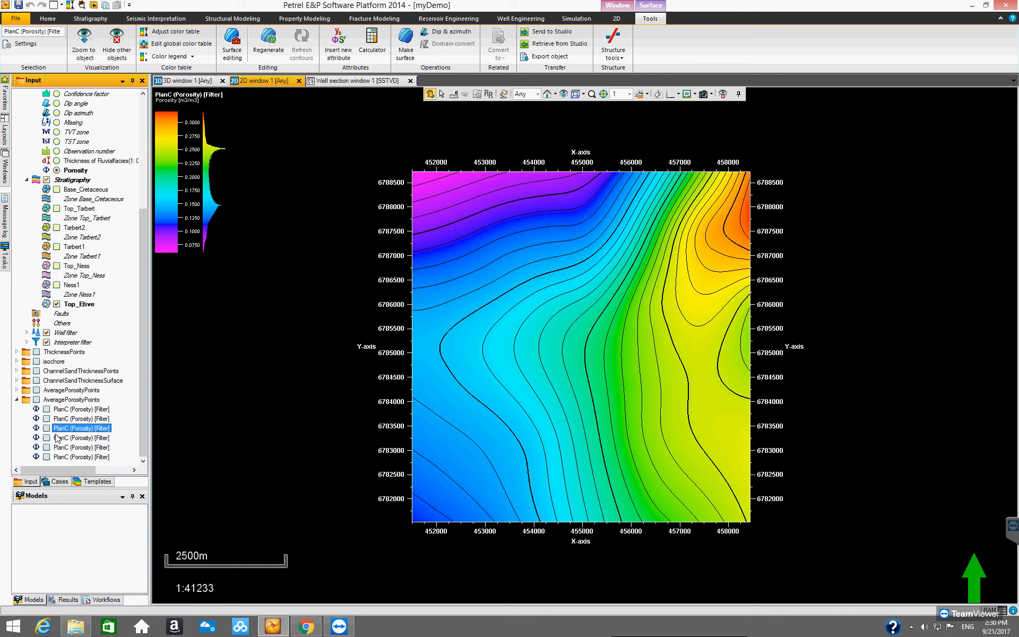
left_click(59, 438)
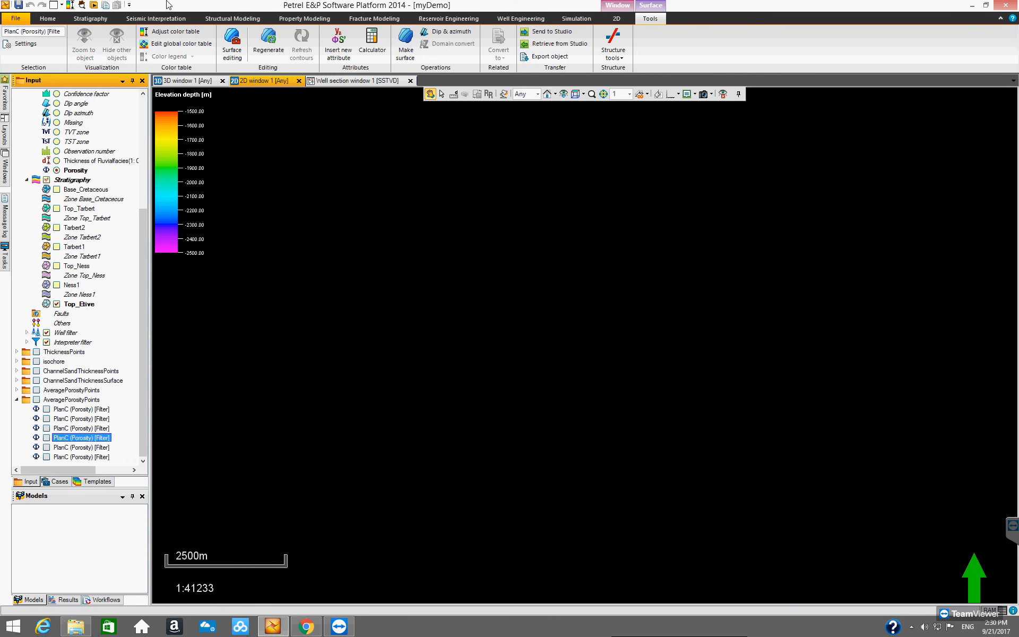
left_click(164, 32)
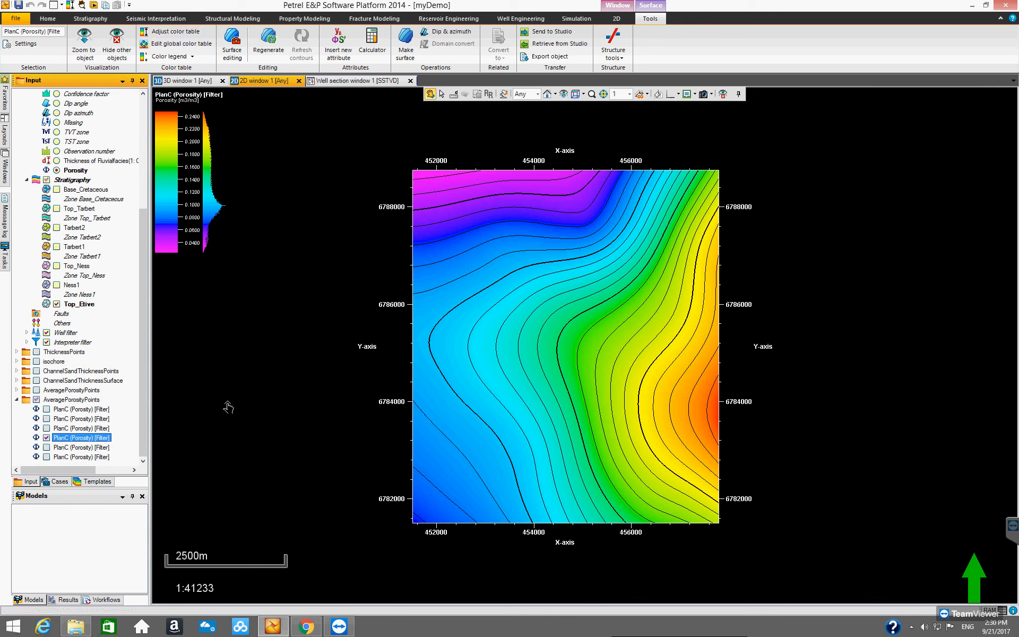
View the second and first porosity surfaces one at a time and try to adjust the color table for the first.
left_click(46, 437)
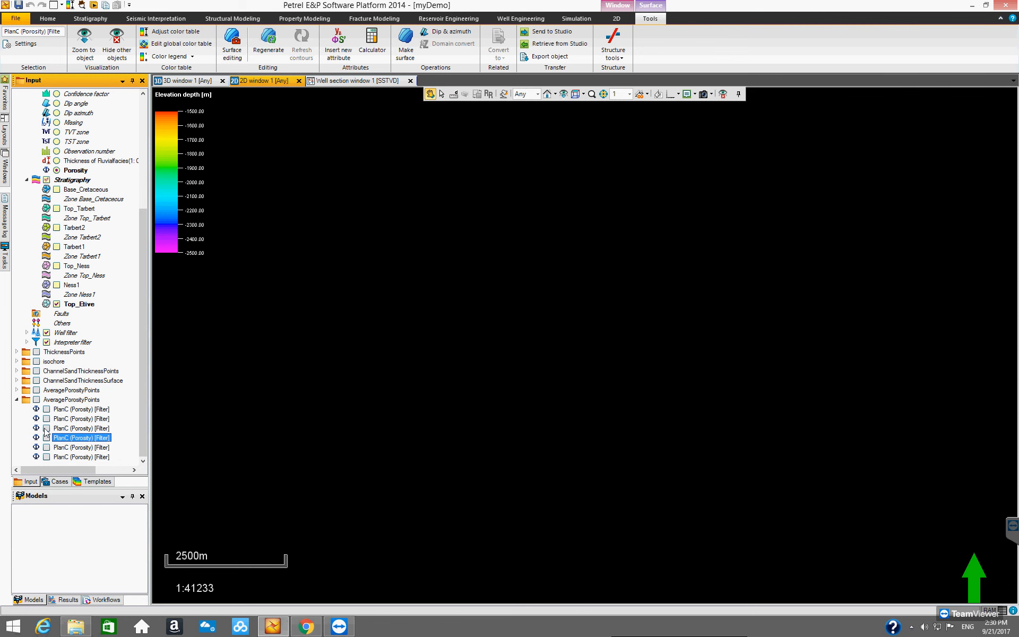
left_click(46, 419)
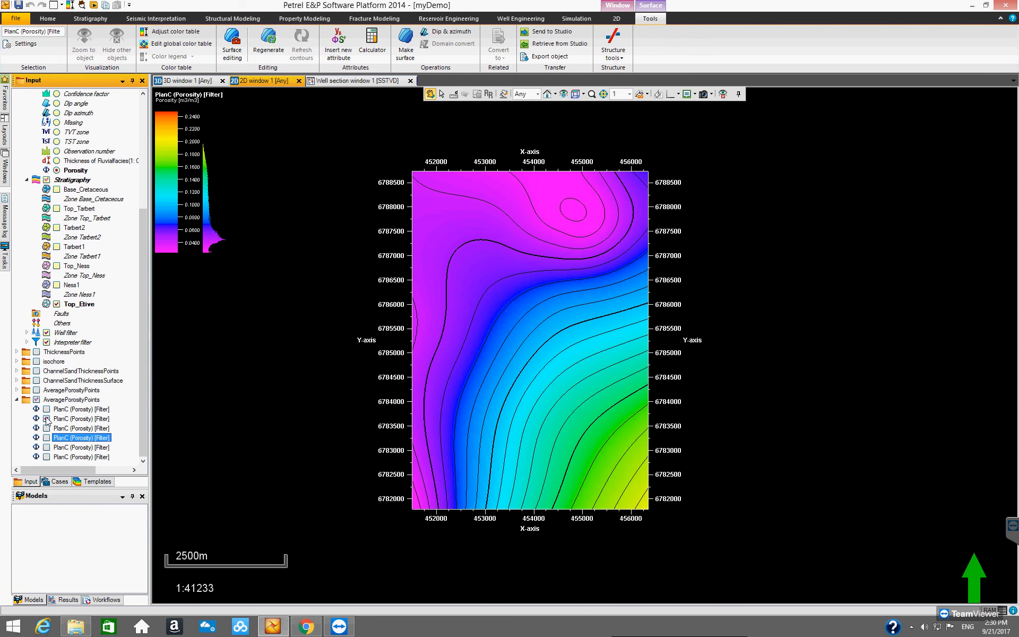
left_click(46, 418)
left_click(46, 410)
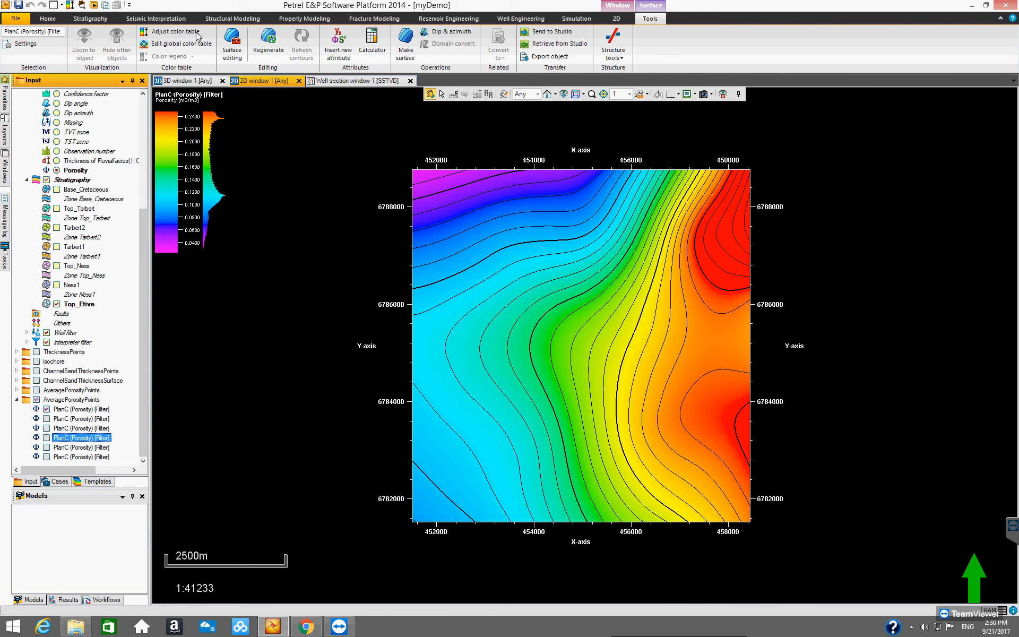
left_click(159, 33)
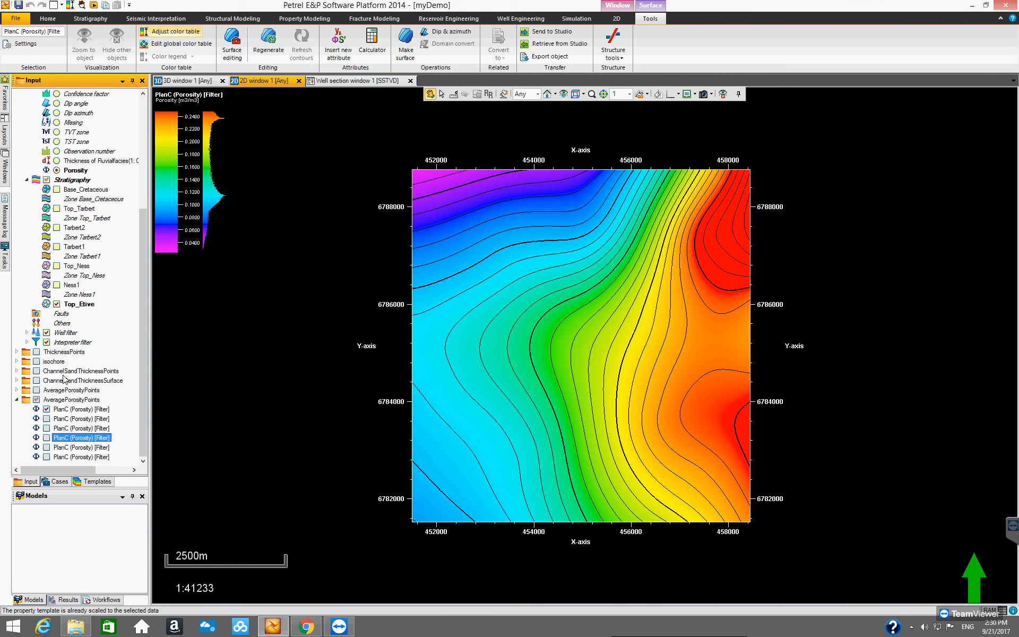
View the second and third porosity surfaces one at a time and try to adjust the color table for each.
left_click(46, 409)
left_click(46, 418)
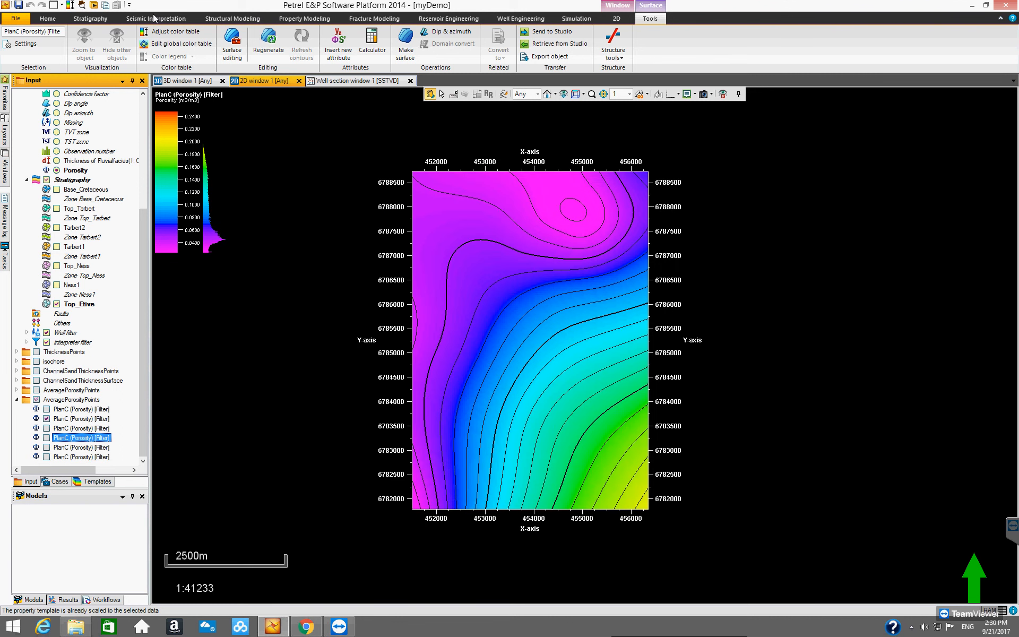
left_click(162, 35)
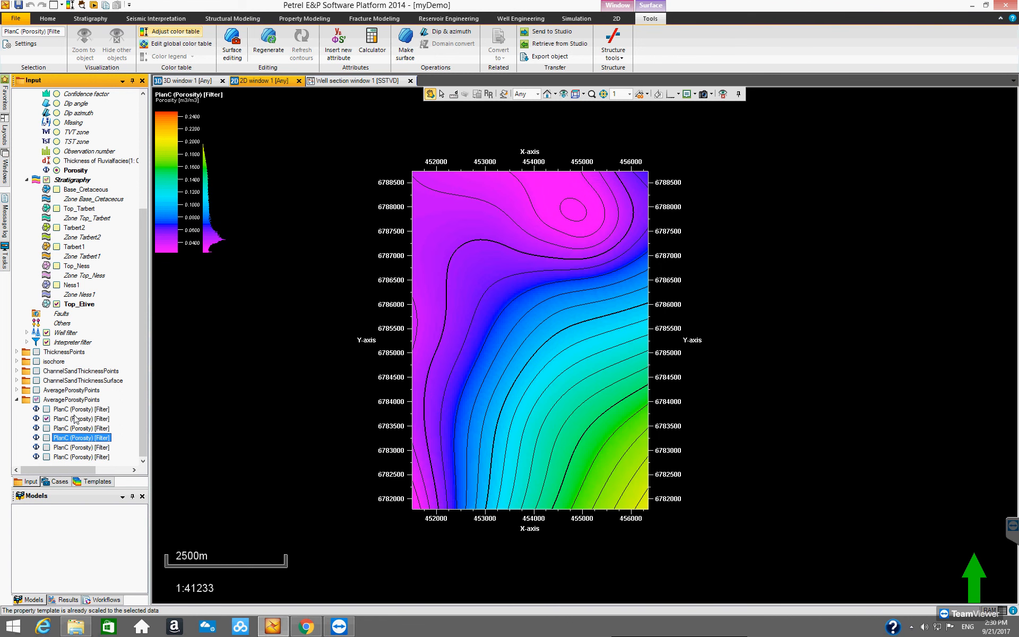
left_click(46, 418)
left_click(47, 428)
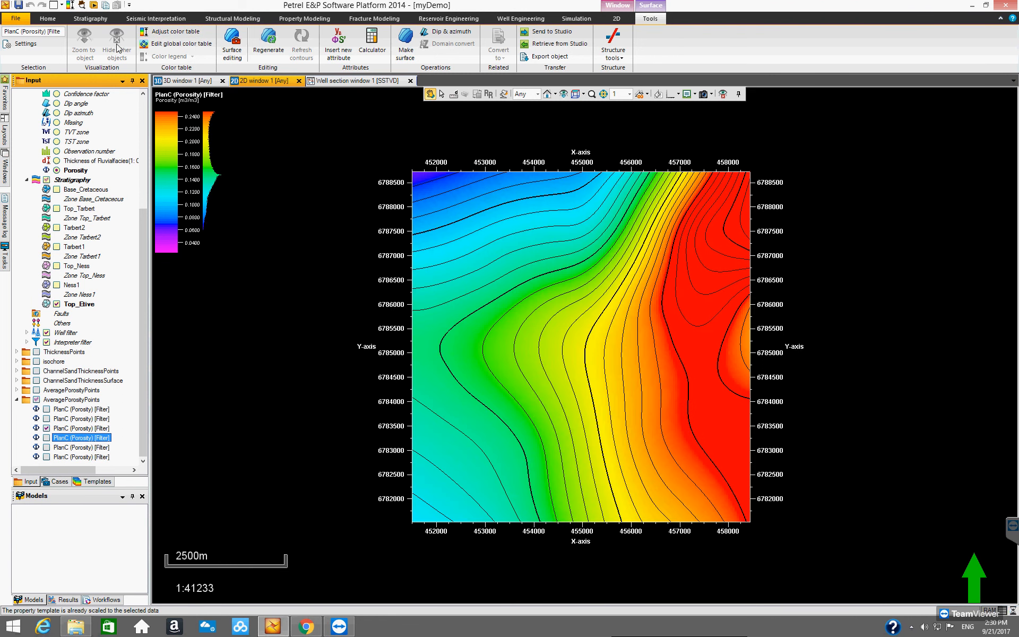
left_click(168, 33)
Hide the third porosity surface, redisplay the fourth from the same folder, and adjust the color table to its values.
left_click(46, 428)
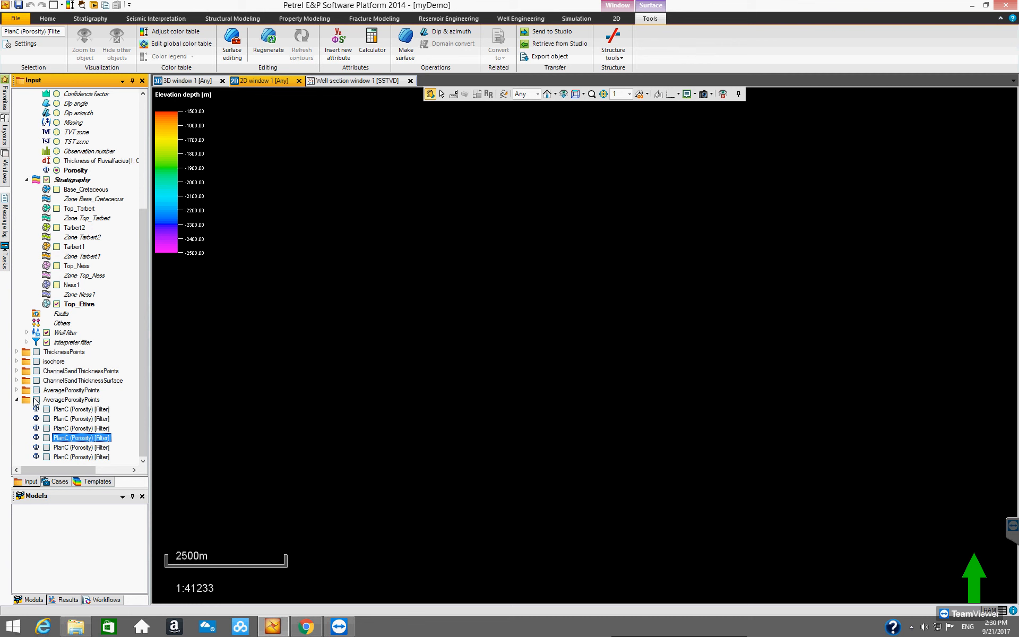
left_click(17, 400)
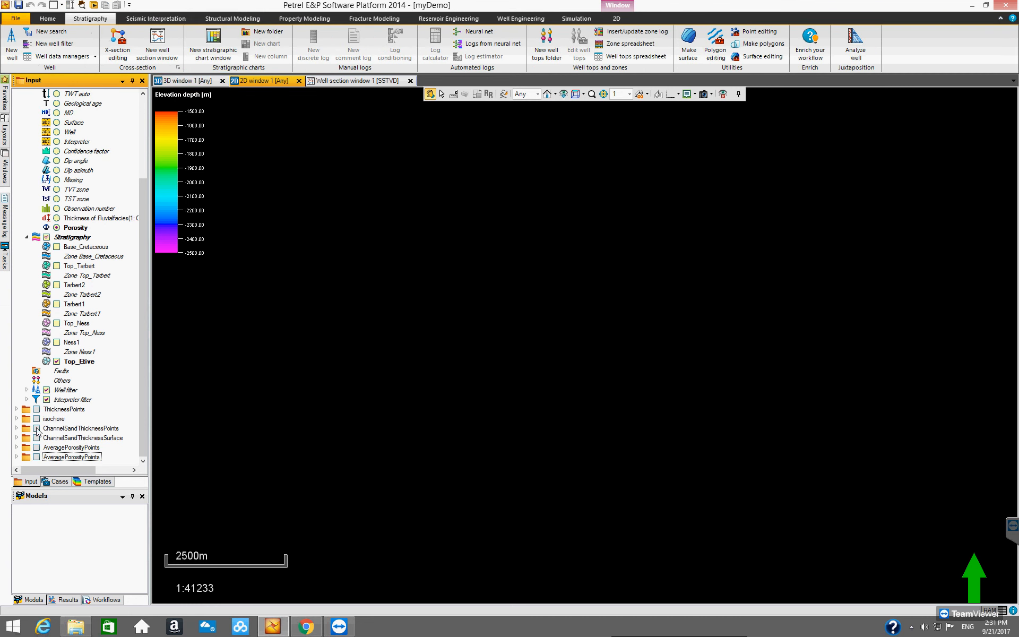
left_click(17, 457)
left_click_drag(141, 387, 141, 437)
left_click(46, 437)
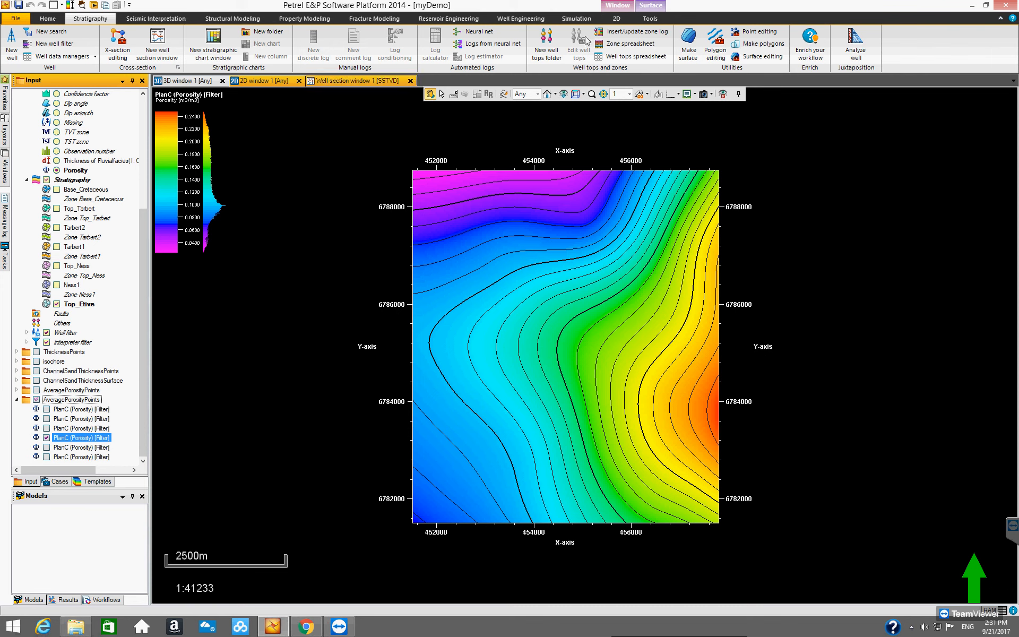
left_click(658, 8)
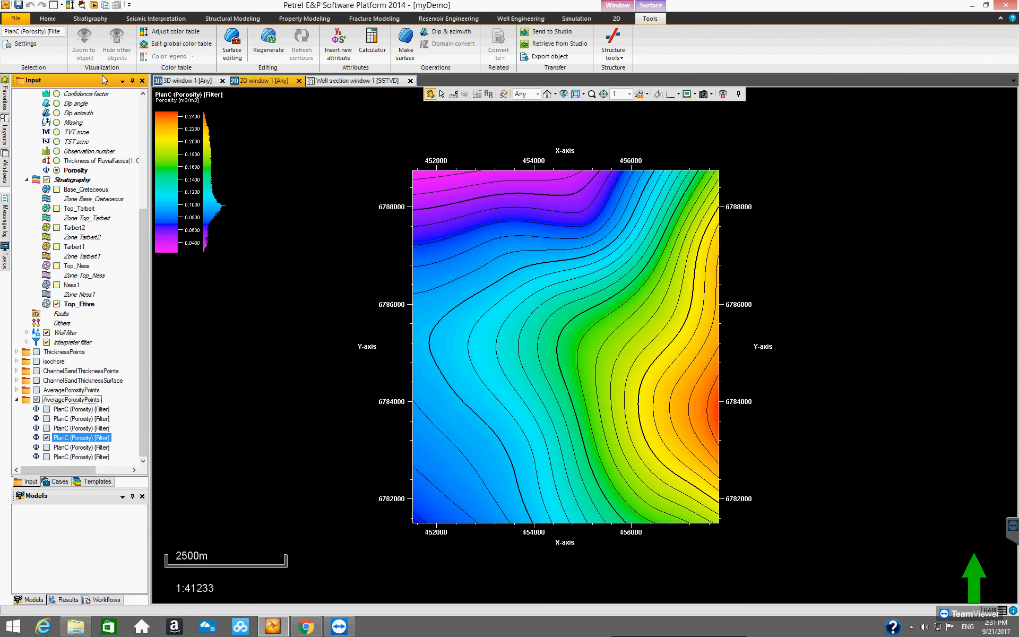
left_click(164, 33)
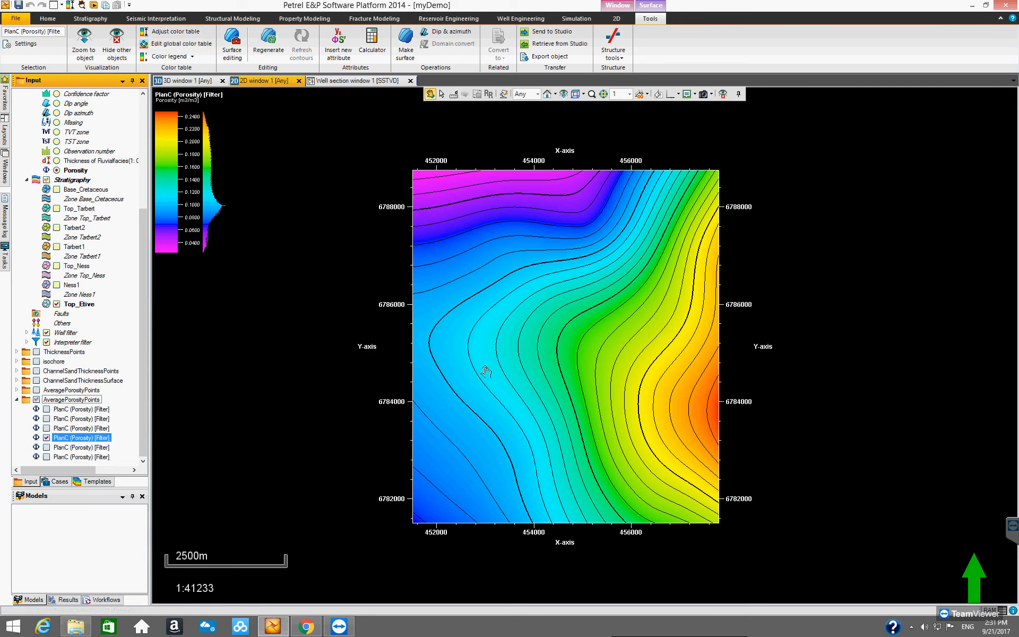
scroll(483, 360, "up", 3)
scroll(483, 360, "down", 3)
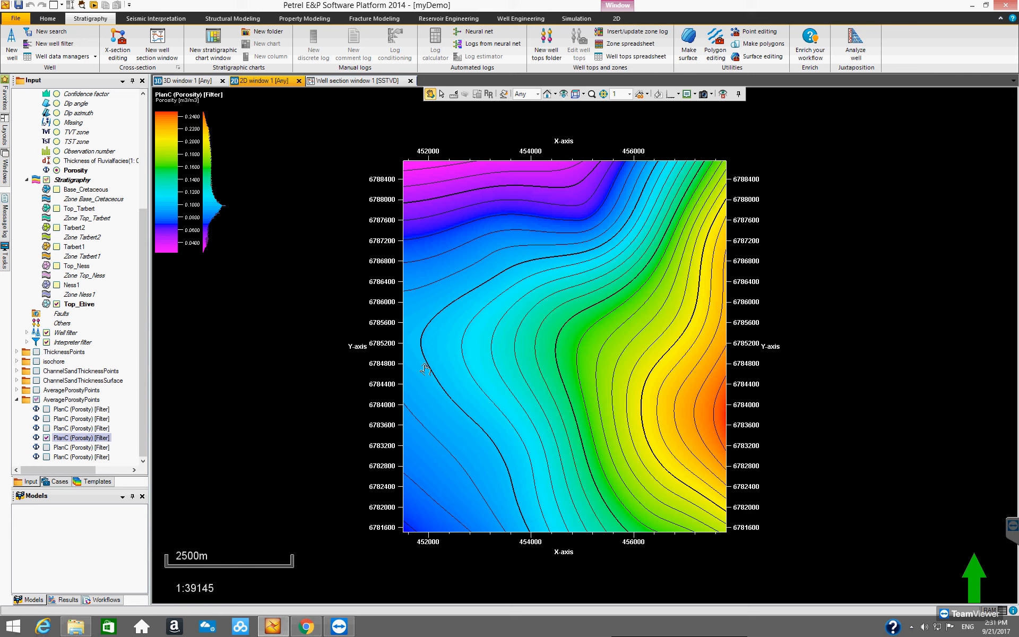
left_click(141, 229)
scroll(144, 196, "up", 4)
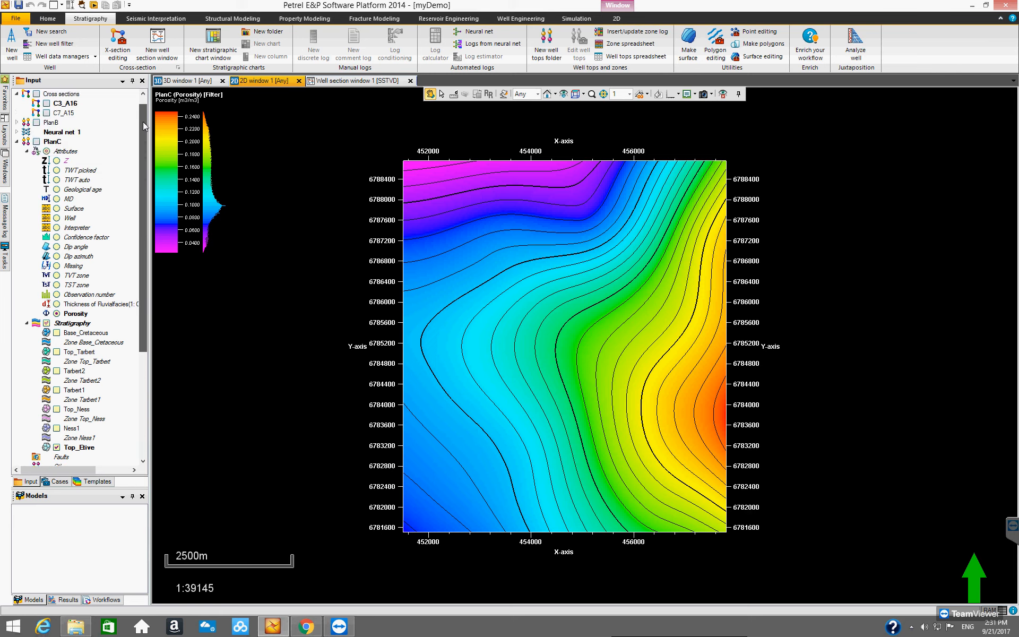
scroll(145, 257, "down", 5)
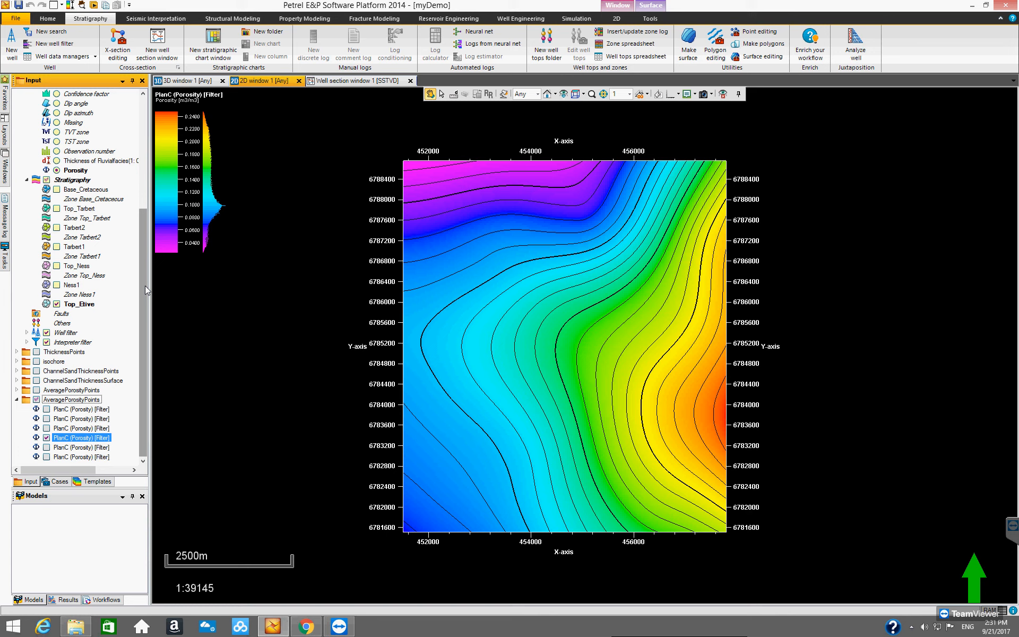
left_click_drag(141, 286, 151, 149)
left_click_drag(152, 203, 155, 368)
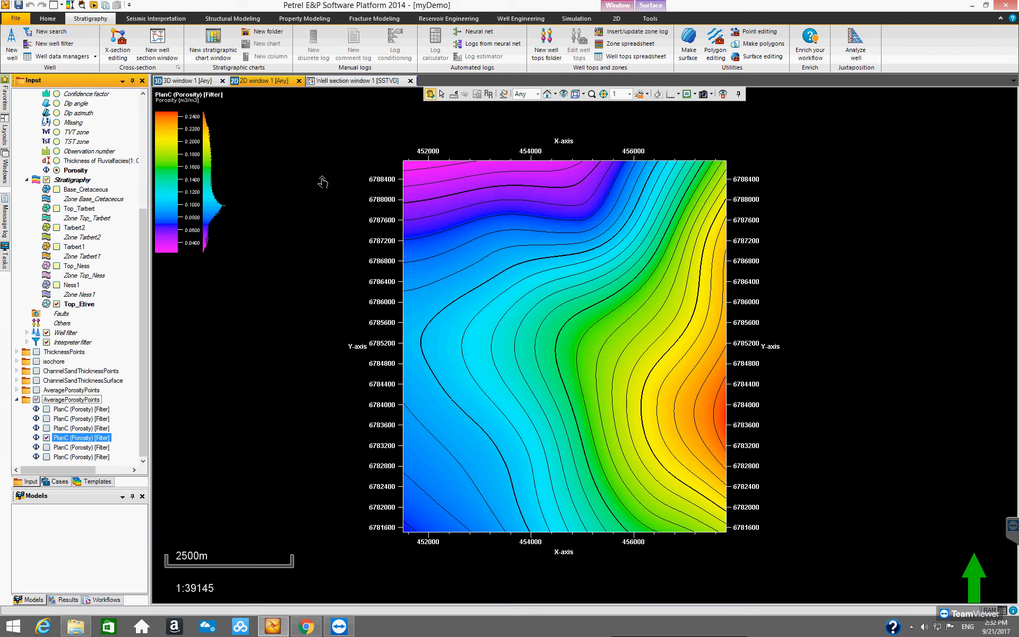